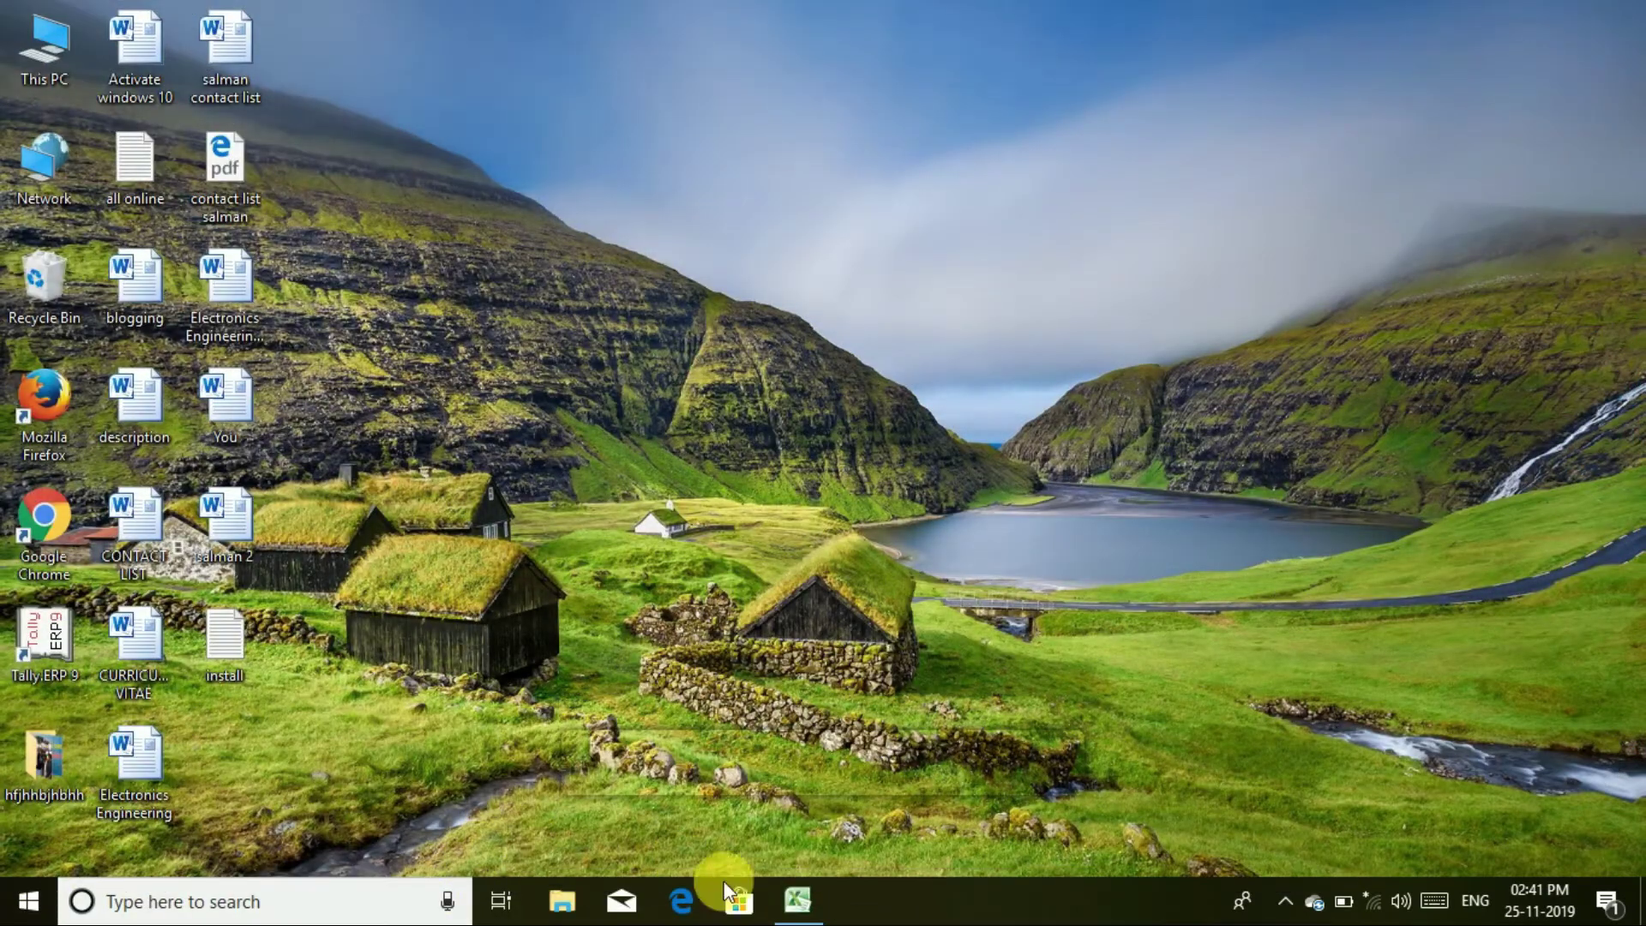
# Step: Enter the 'name' header in A1 and the names suhail, aamir, sahil, faizan below it
pyautogui.click(798, 899)
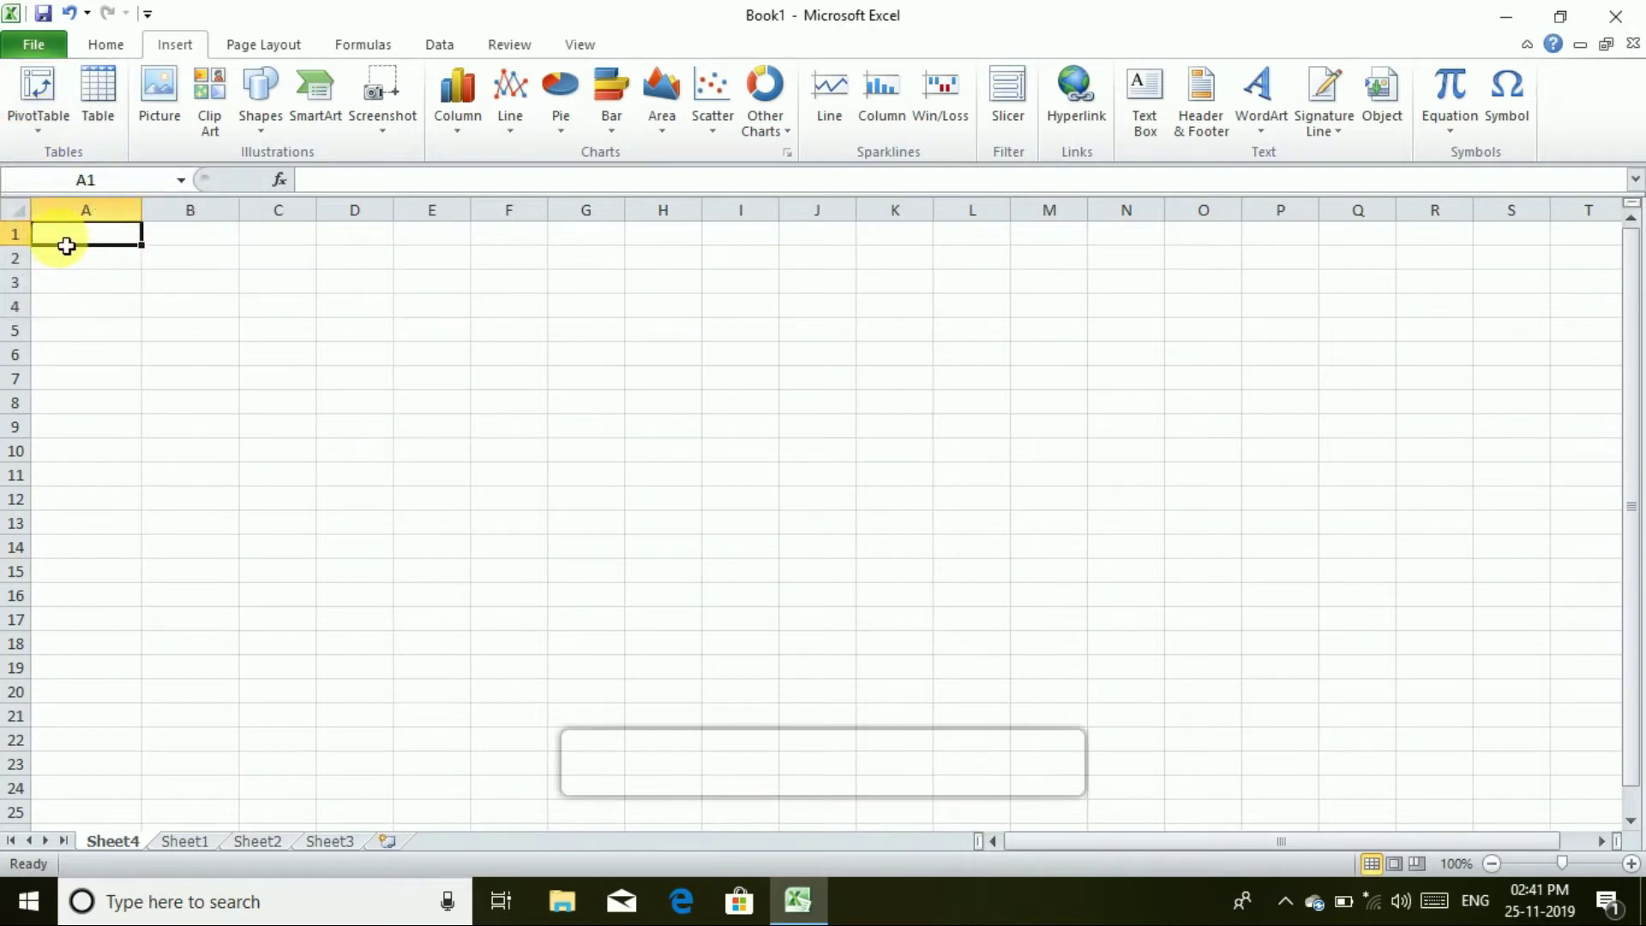
pyautogui.write('name')
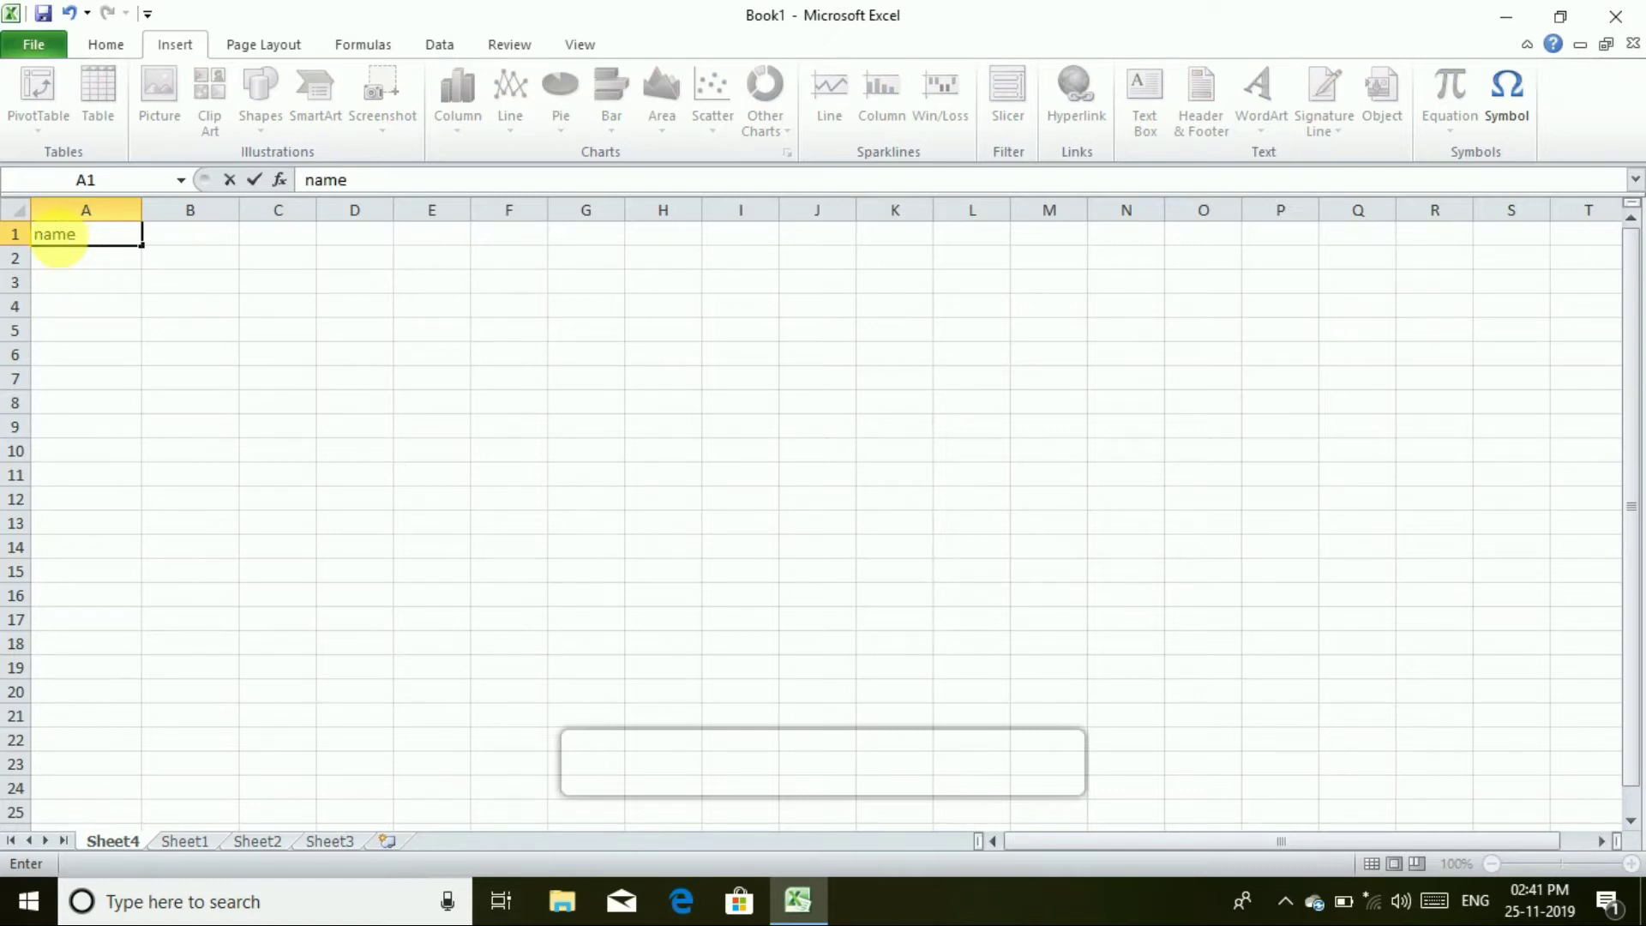
pyautogui.press('Return')
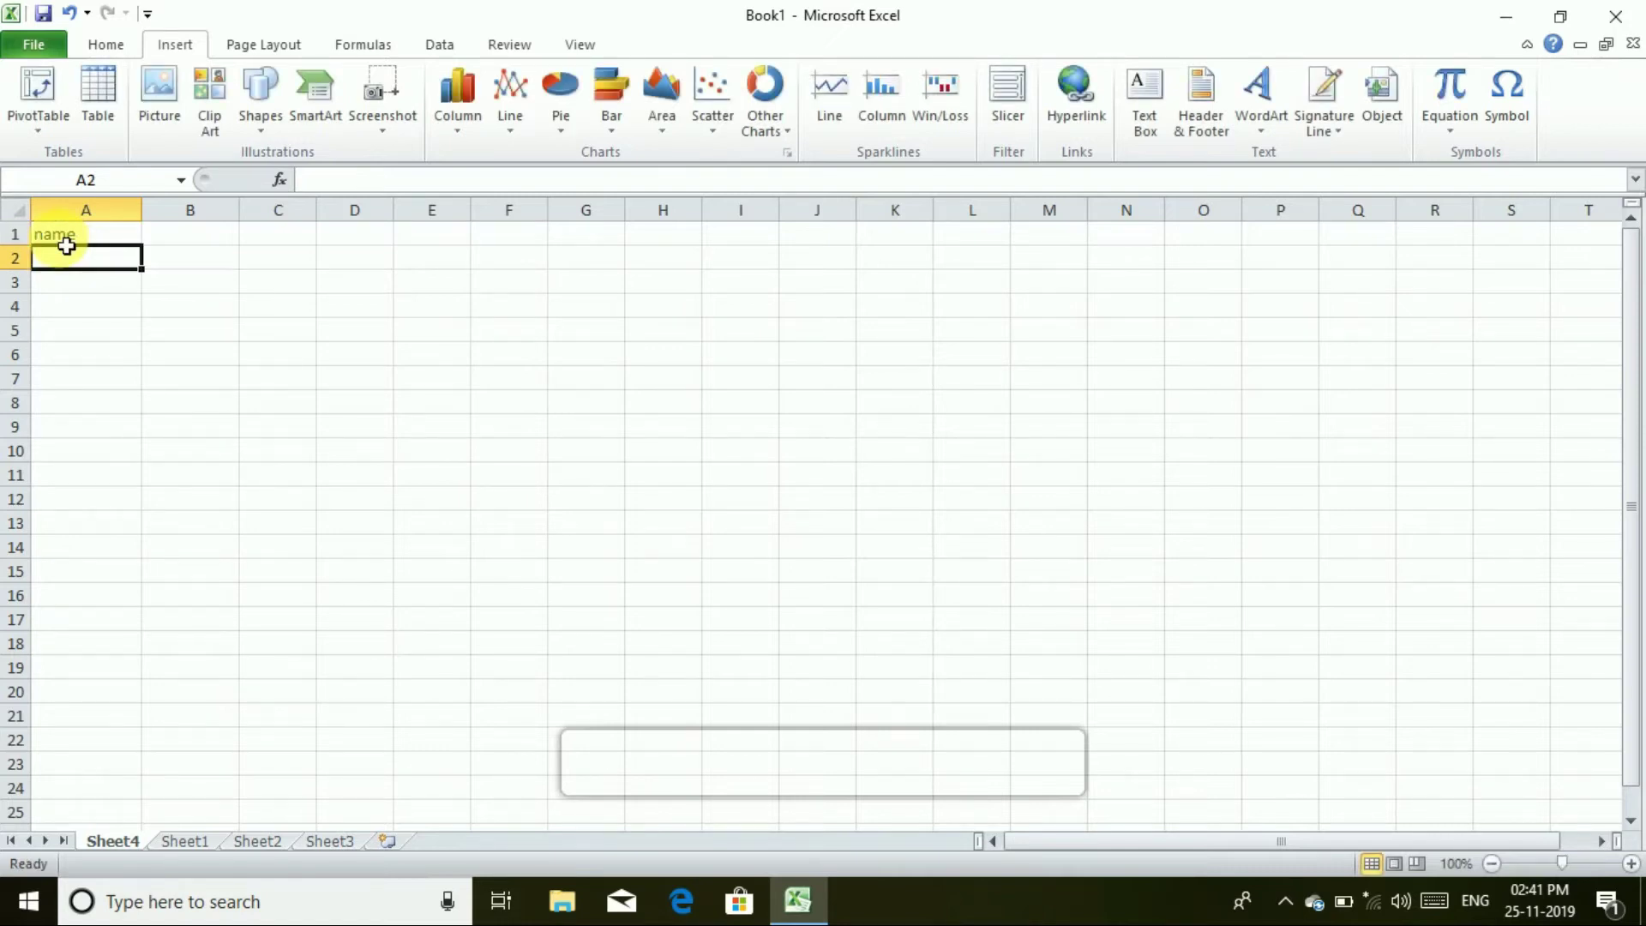
pyautogui.write('suhail')
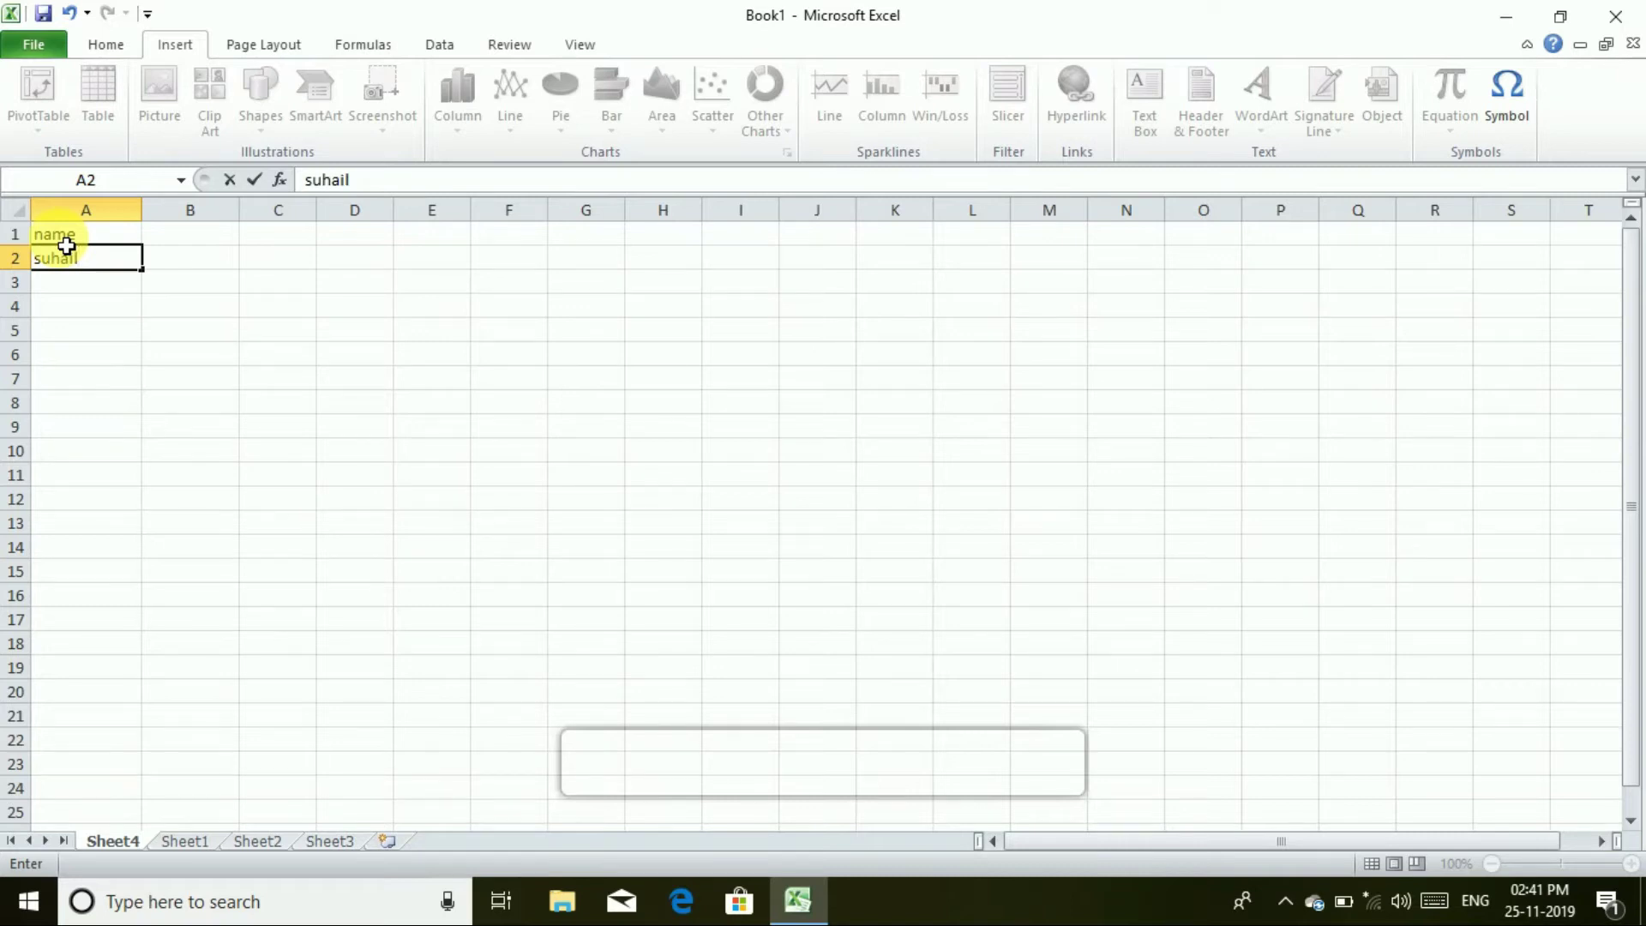
pyautogui.press('Return')
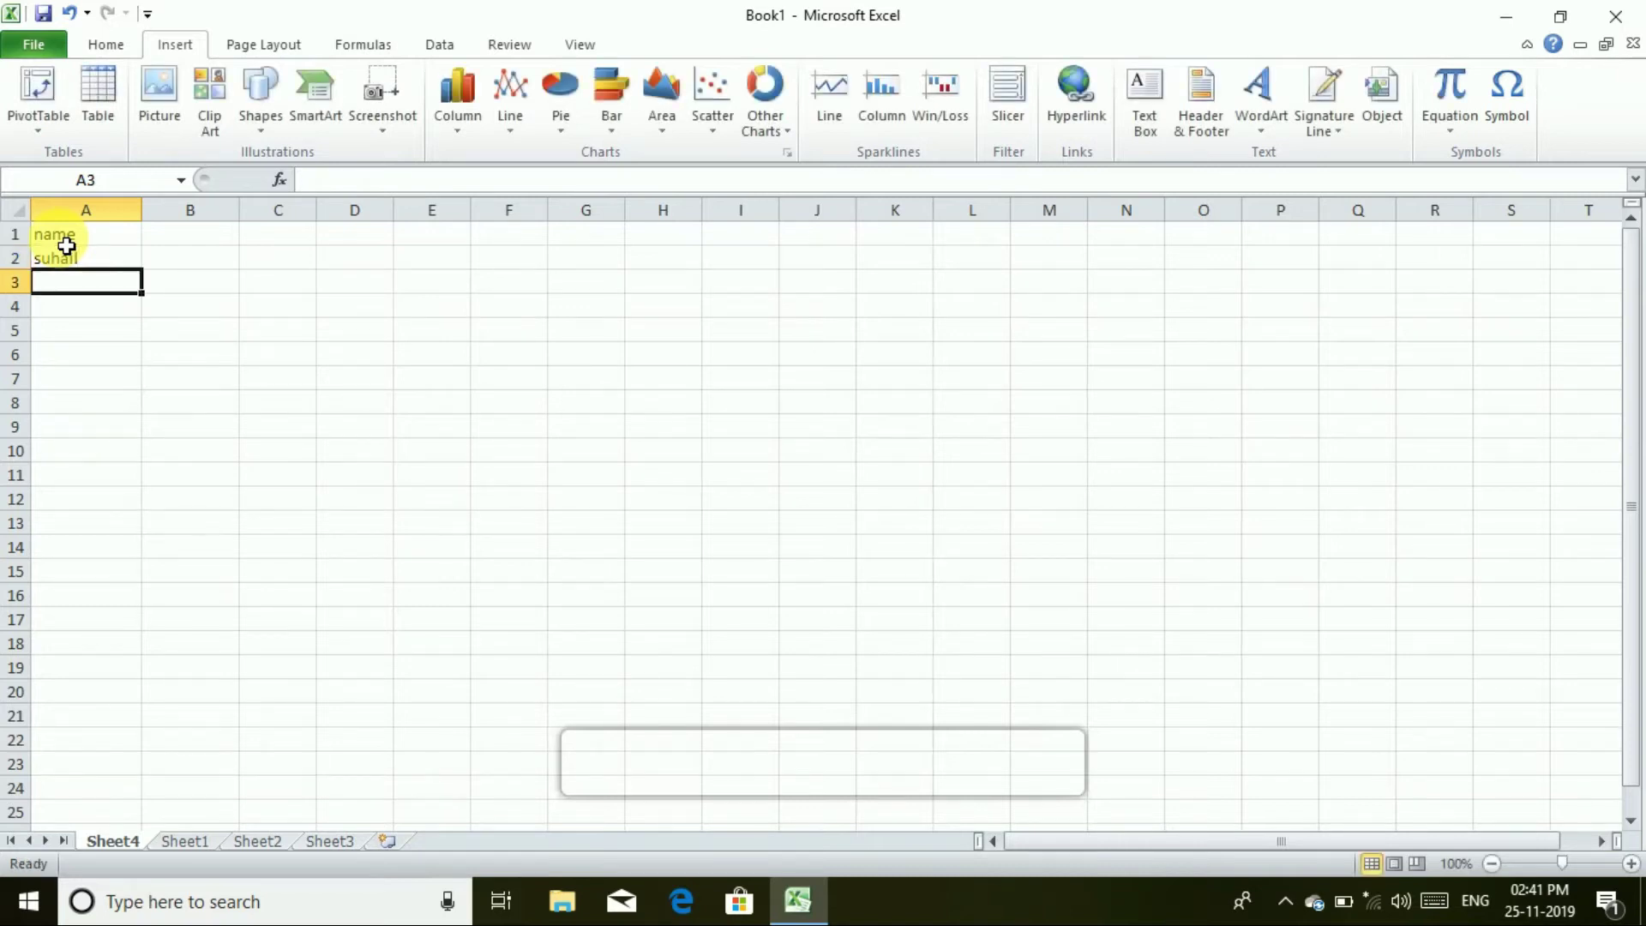
pyautogui.write('aamir')
pyautogui.press('Return')
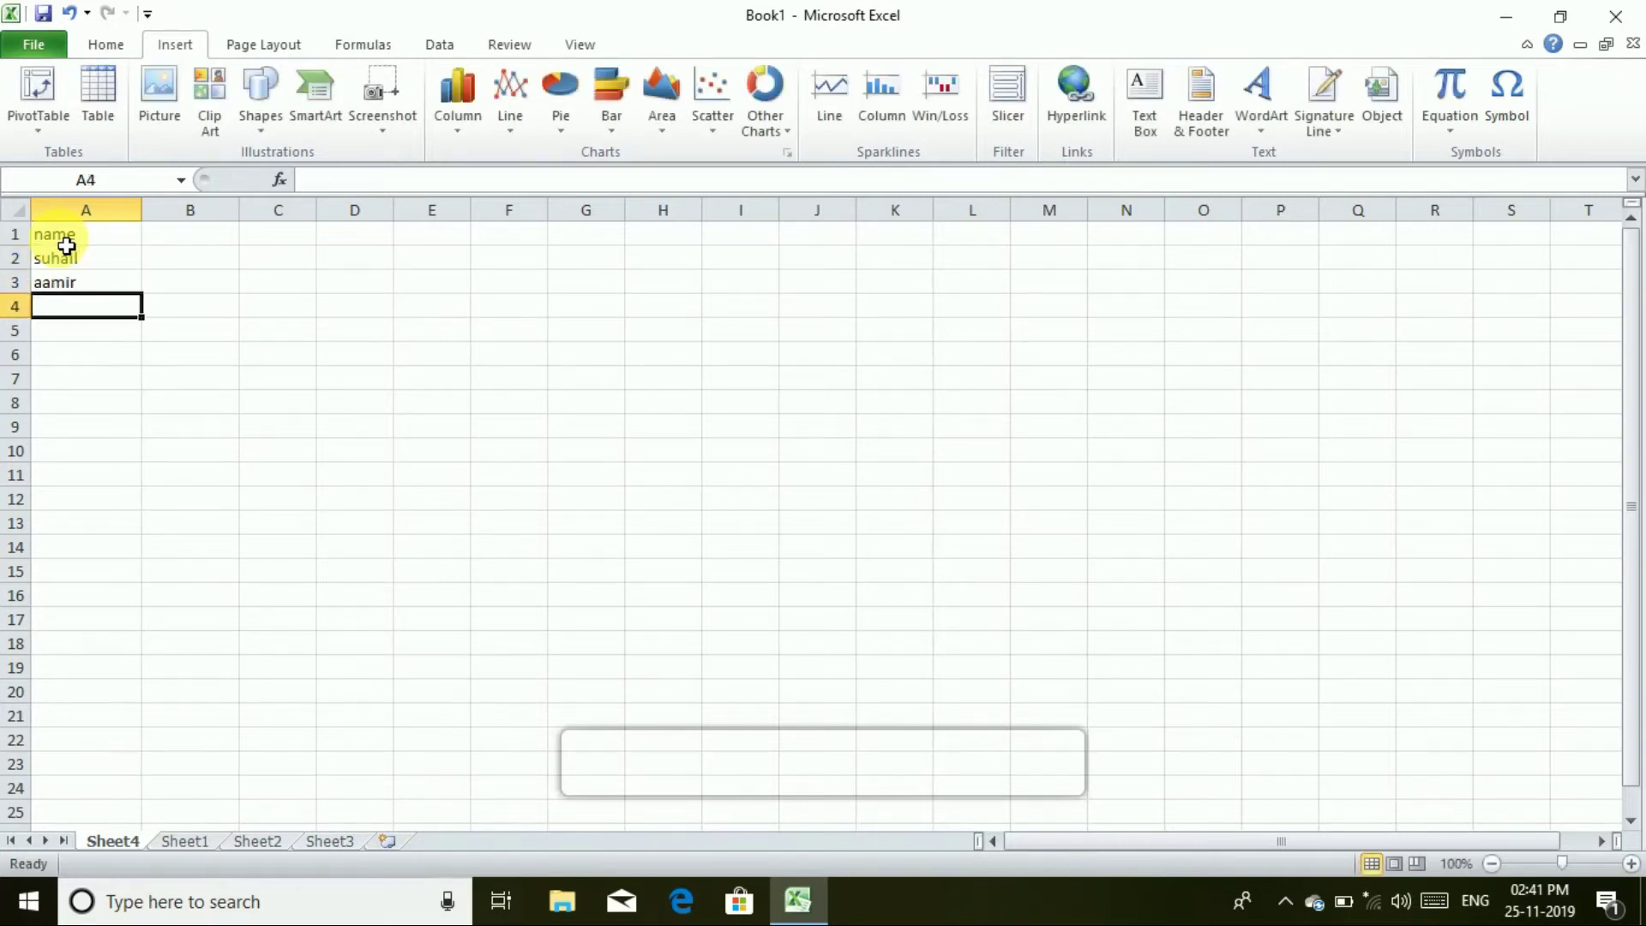
pyautogui.write('sahil')
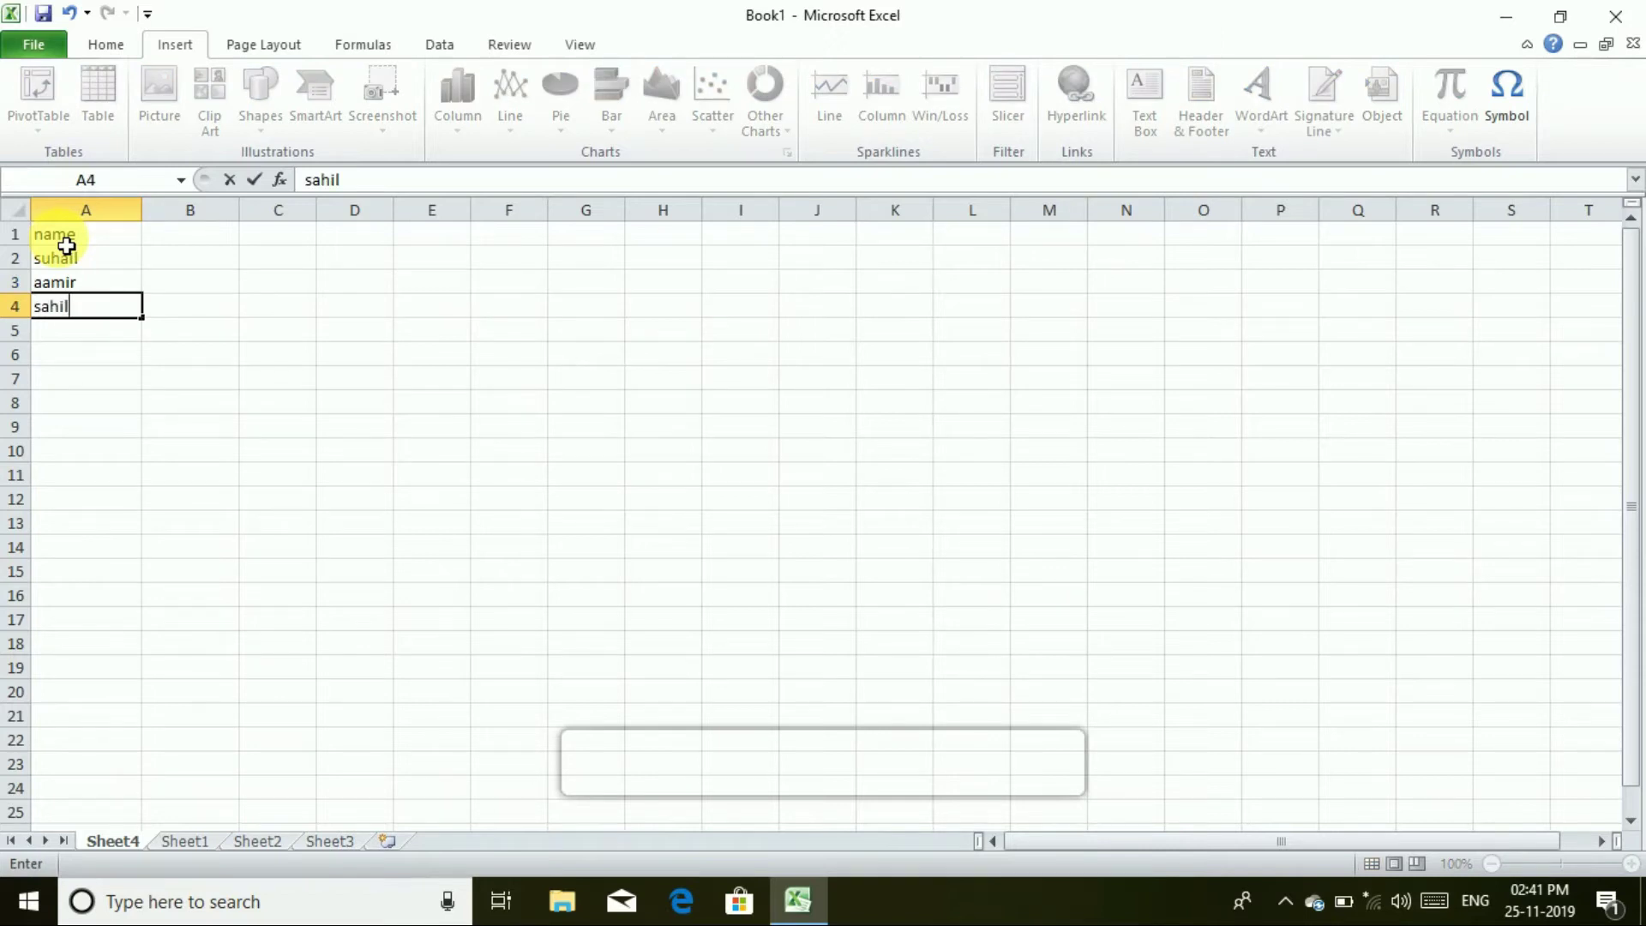
pyautogui.press('Return')
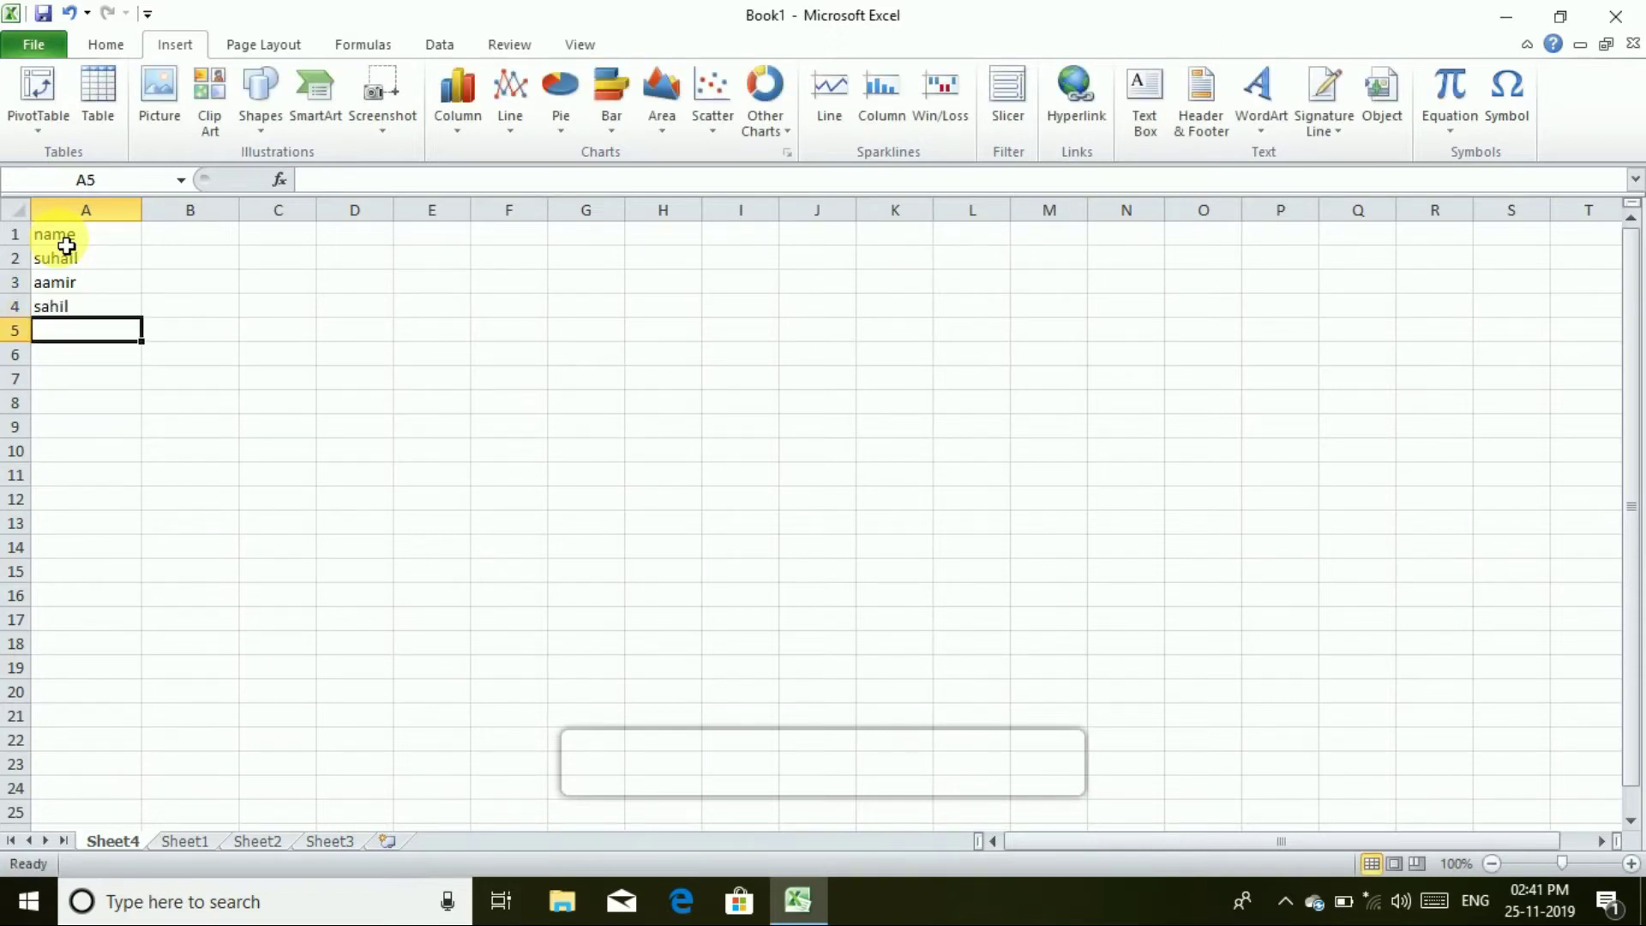
pyautogui.write('faizan')
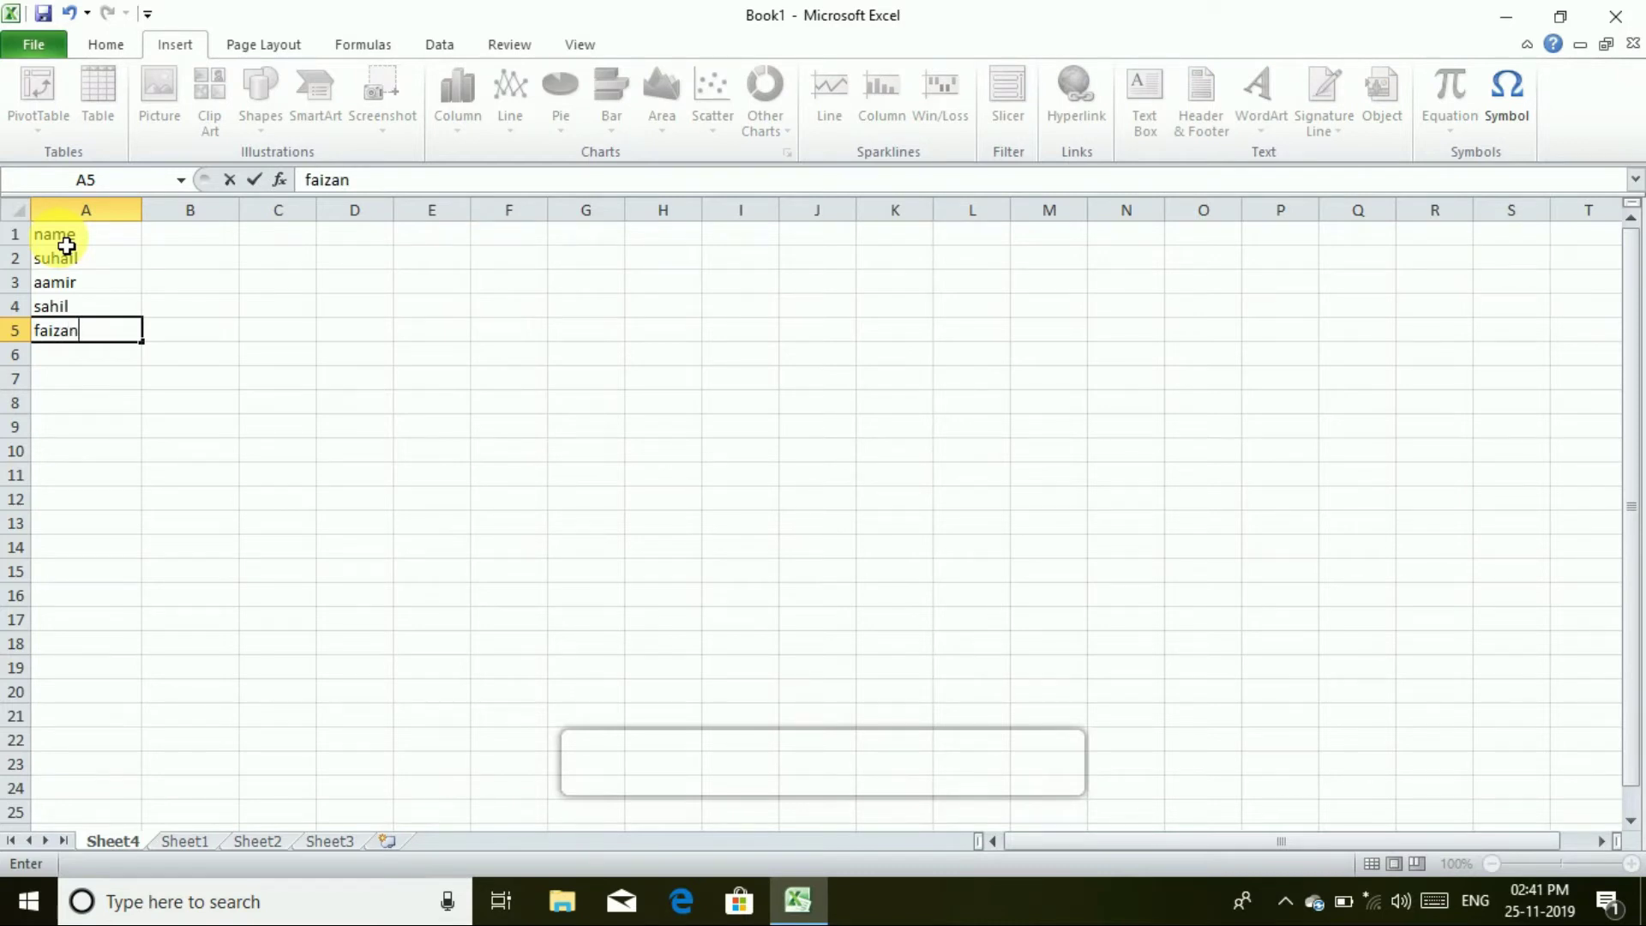
pyautogui.press('Tab')
# Step: Enter salaries 20000, 35000, 25000, 40000 in B2:B5 and the 'salary' header in B1
pyautogui.press('Up')
pyautogui.press('Up')
pyautogui.press('Up')
pyautogui.press('Up')
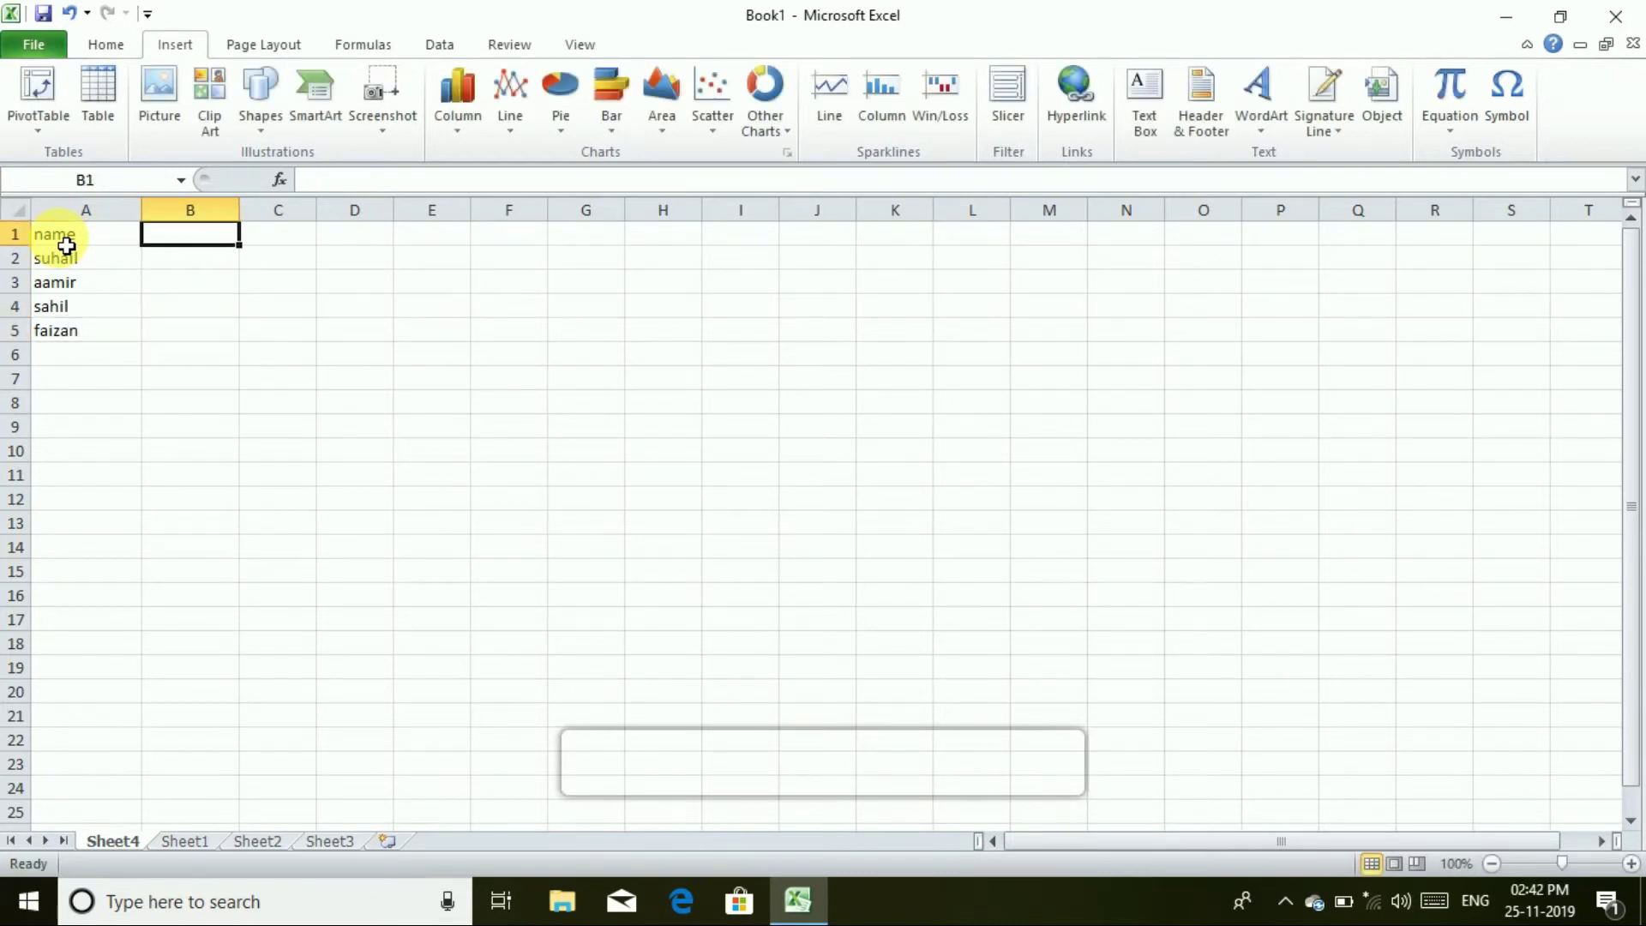
pyautogui.press('Down')
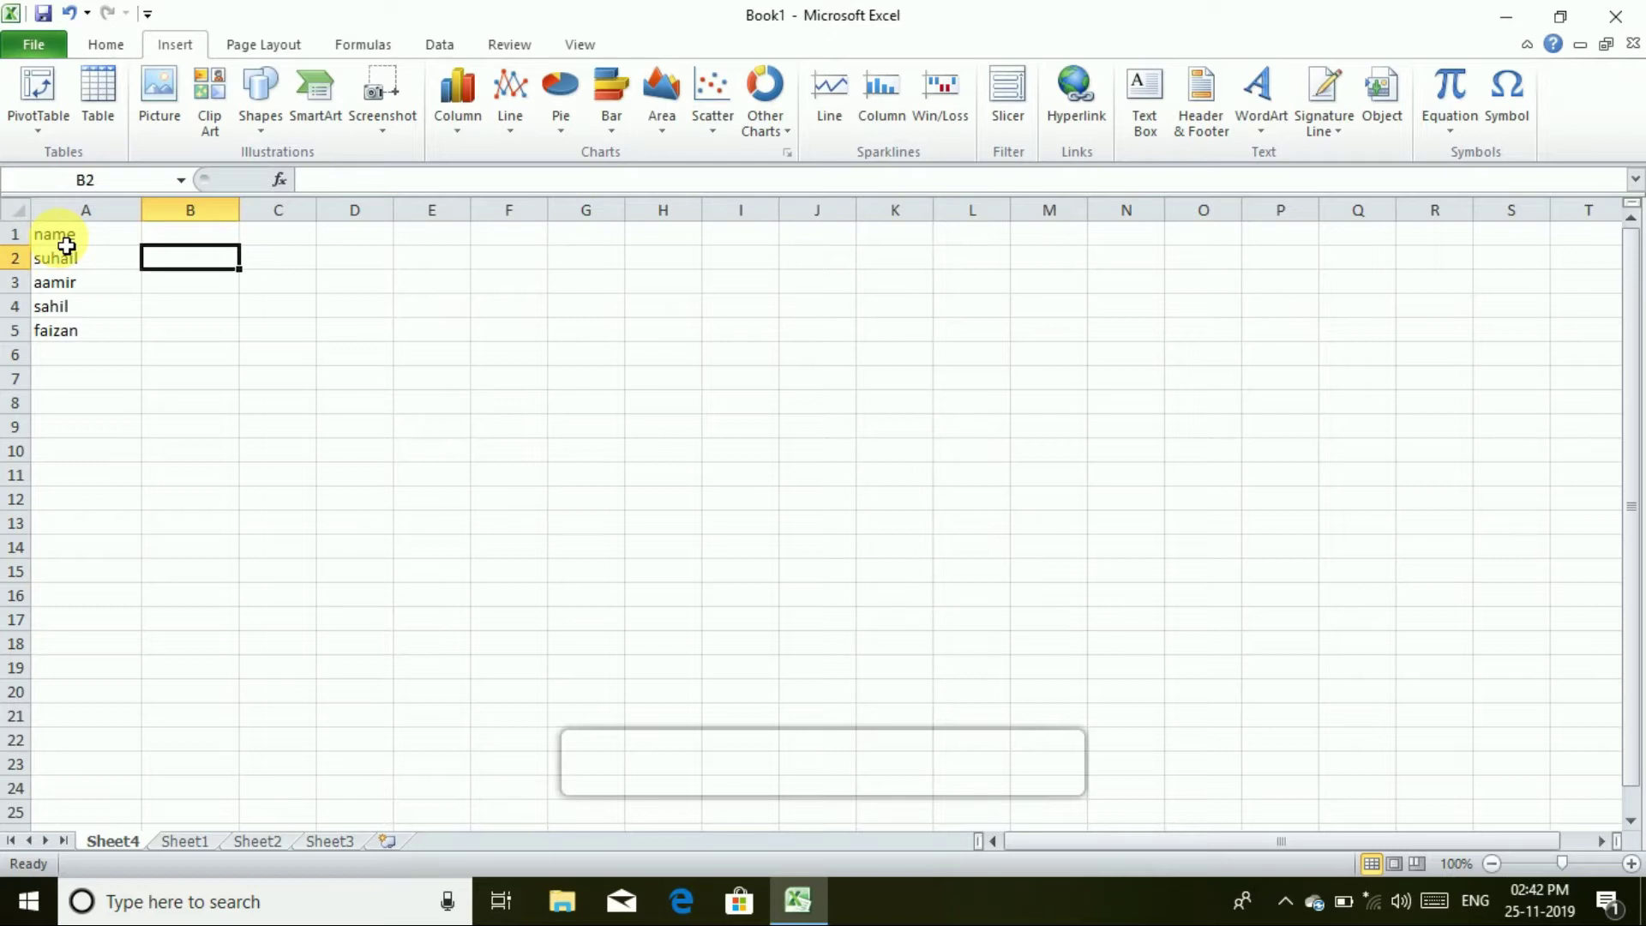
pyautogui.write('20000')
pyautogui.press('Return')
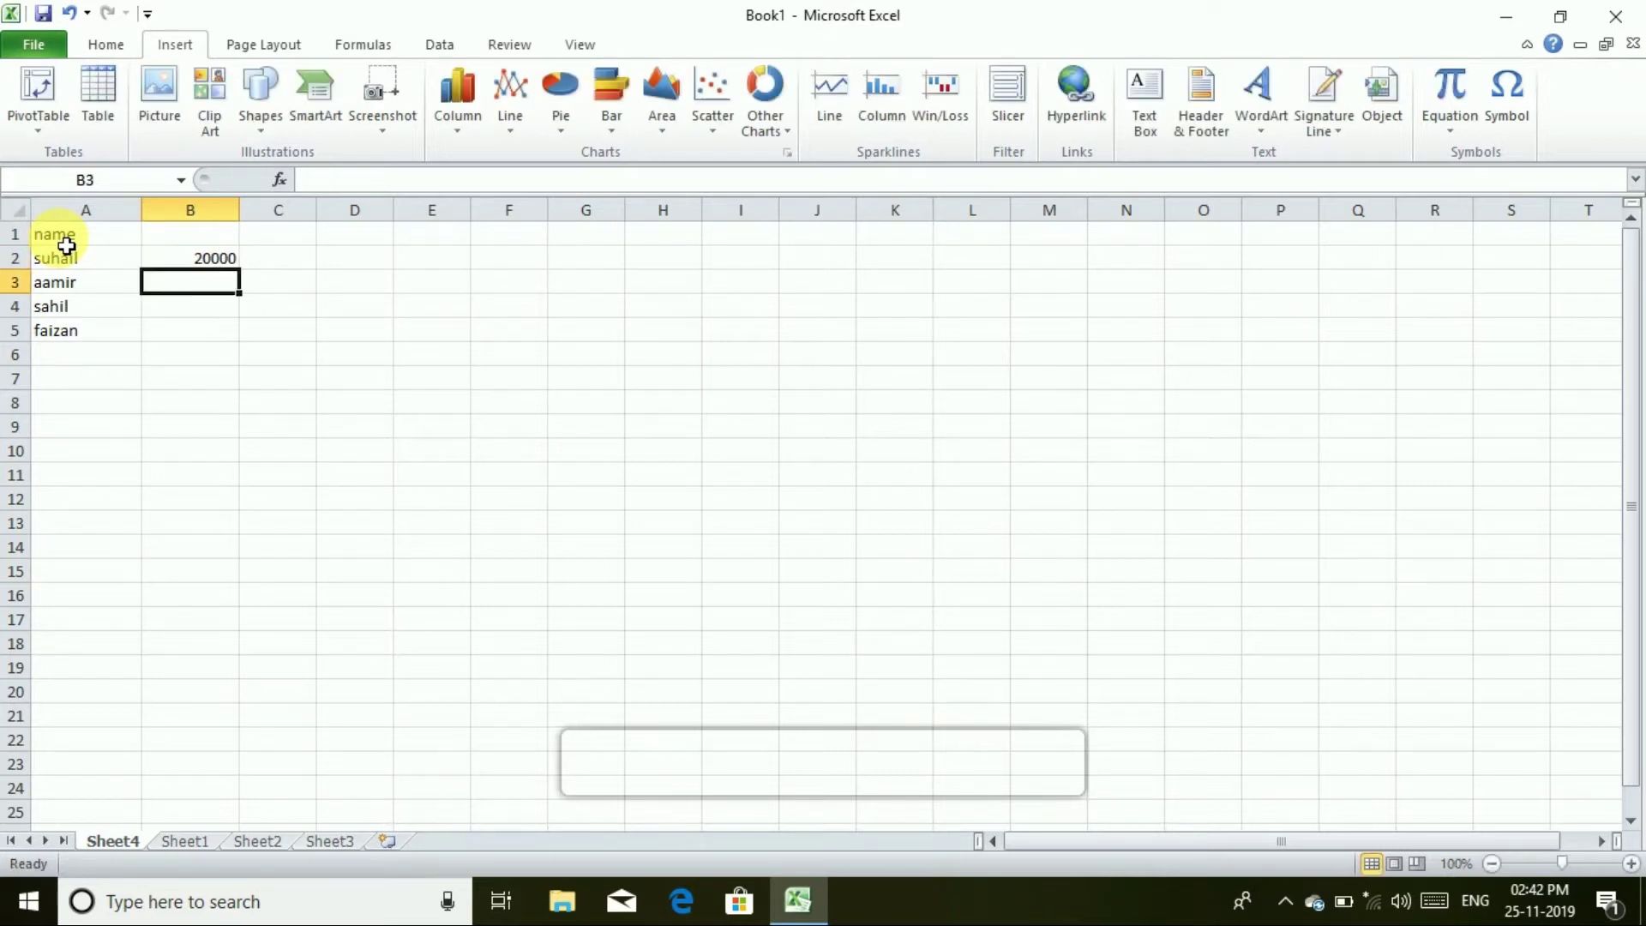
pyautogui.write('350000')
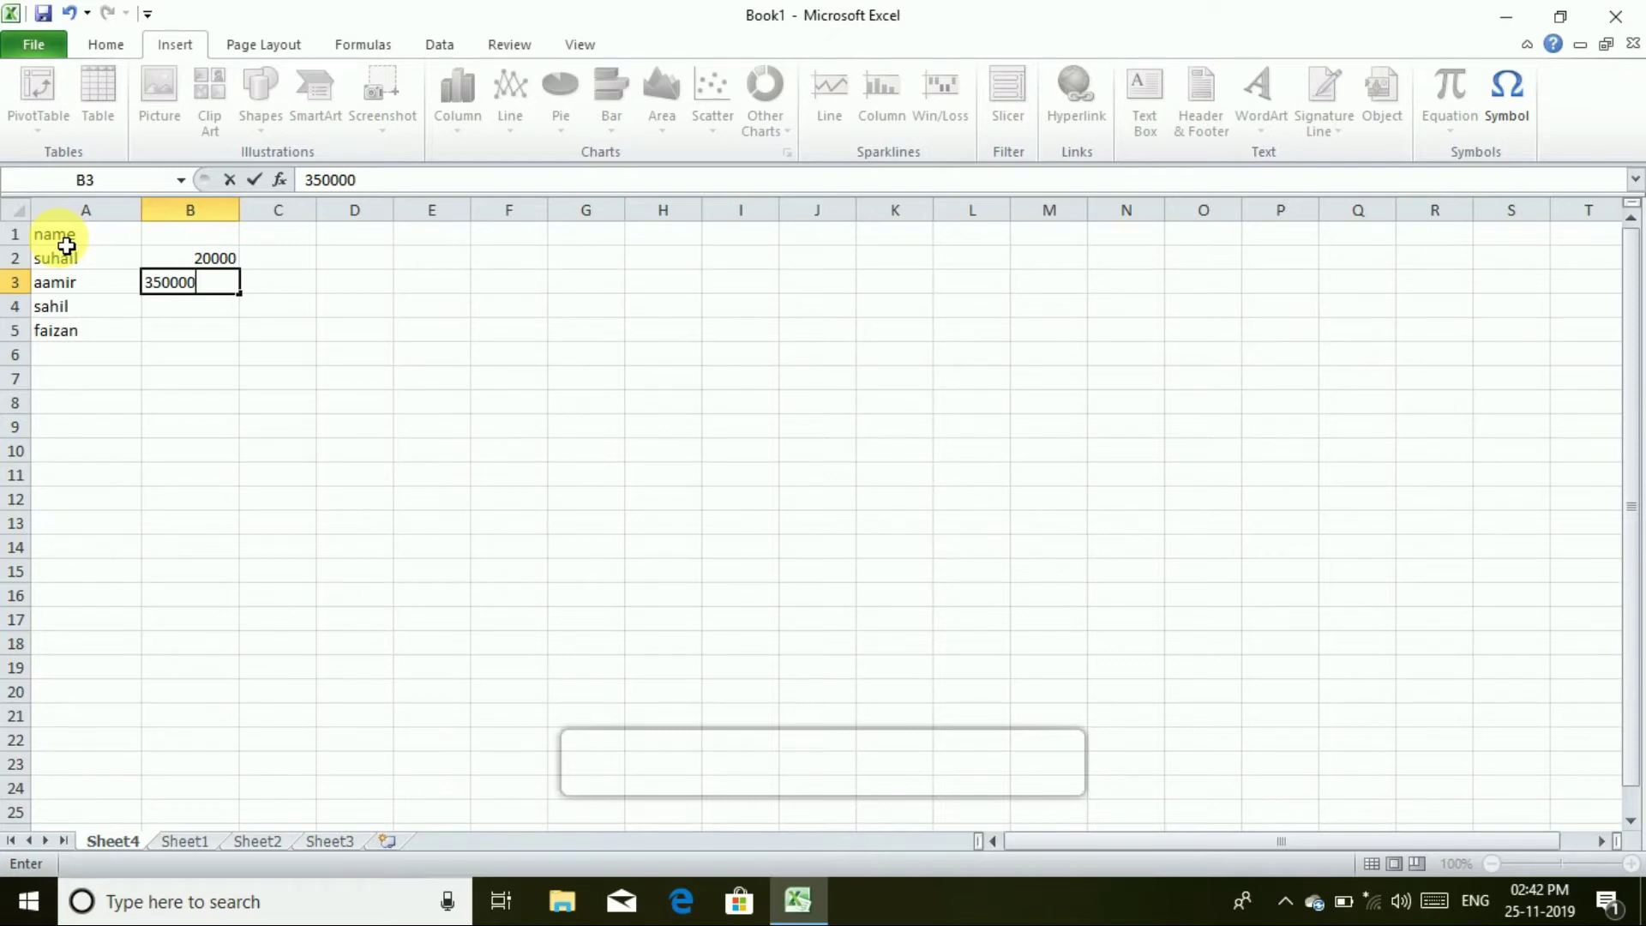
pyautogui.press('BackSpace')
pyautogui.press('Return')
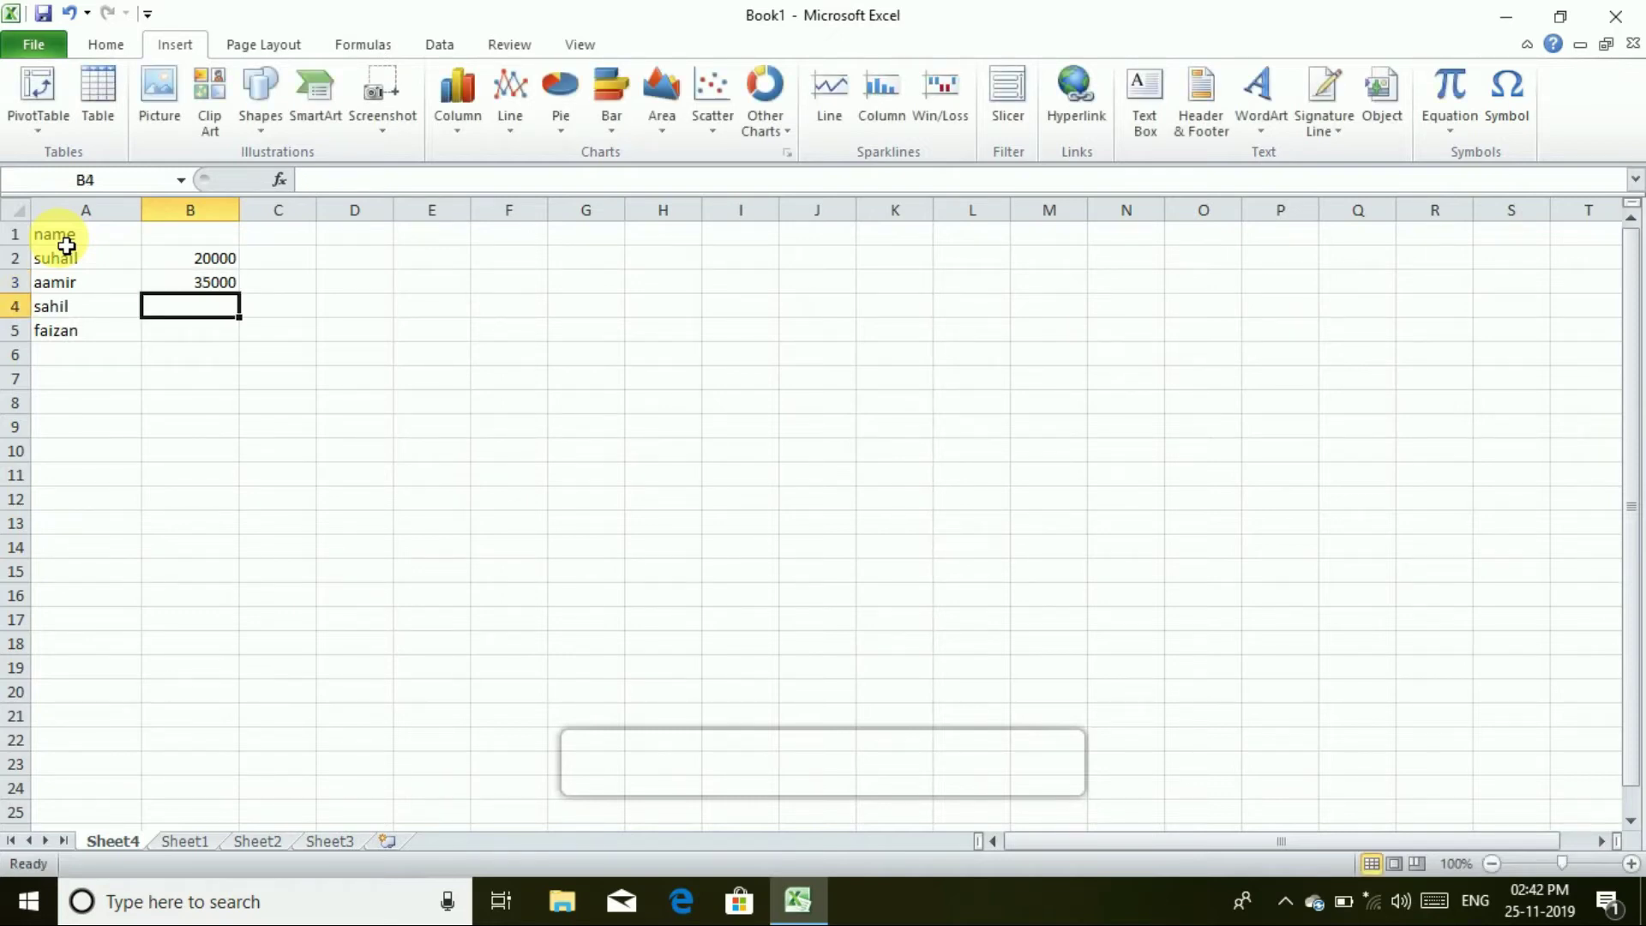
pyautogui.write('25000')
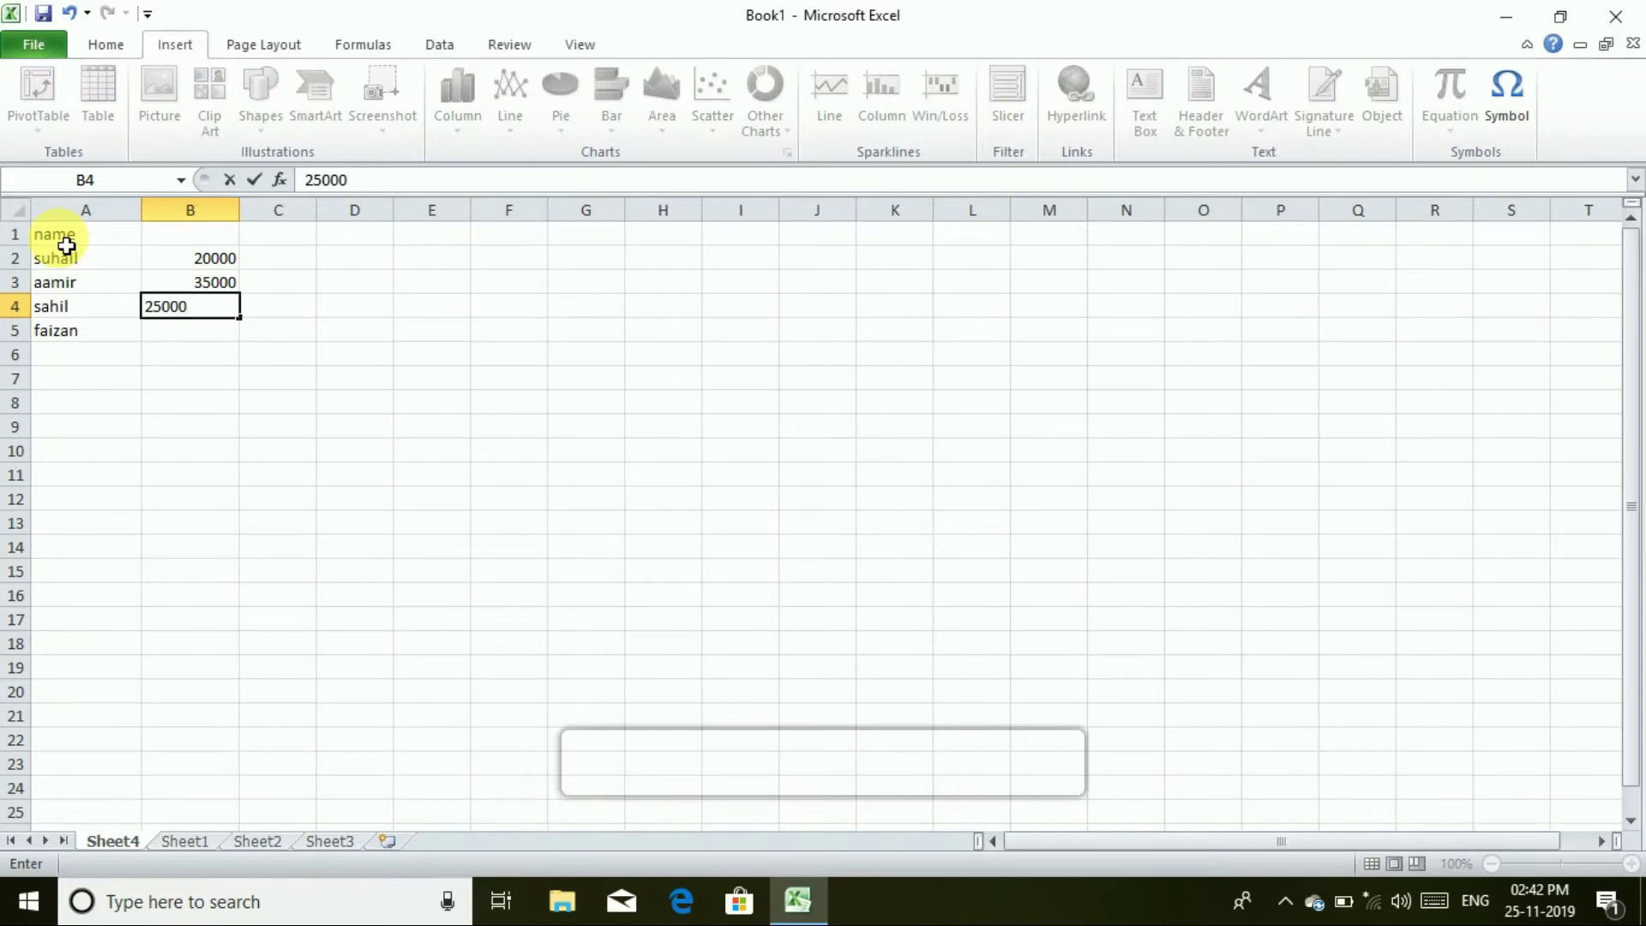
pyautogui.press('Return')
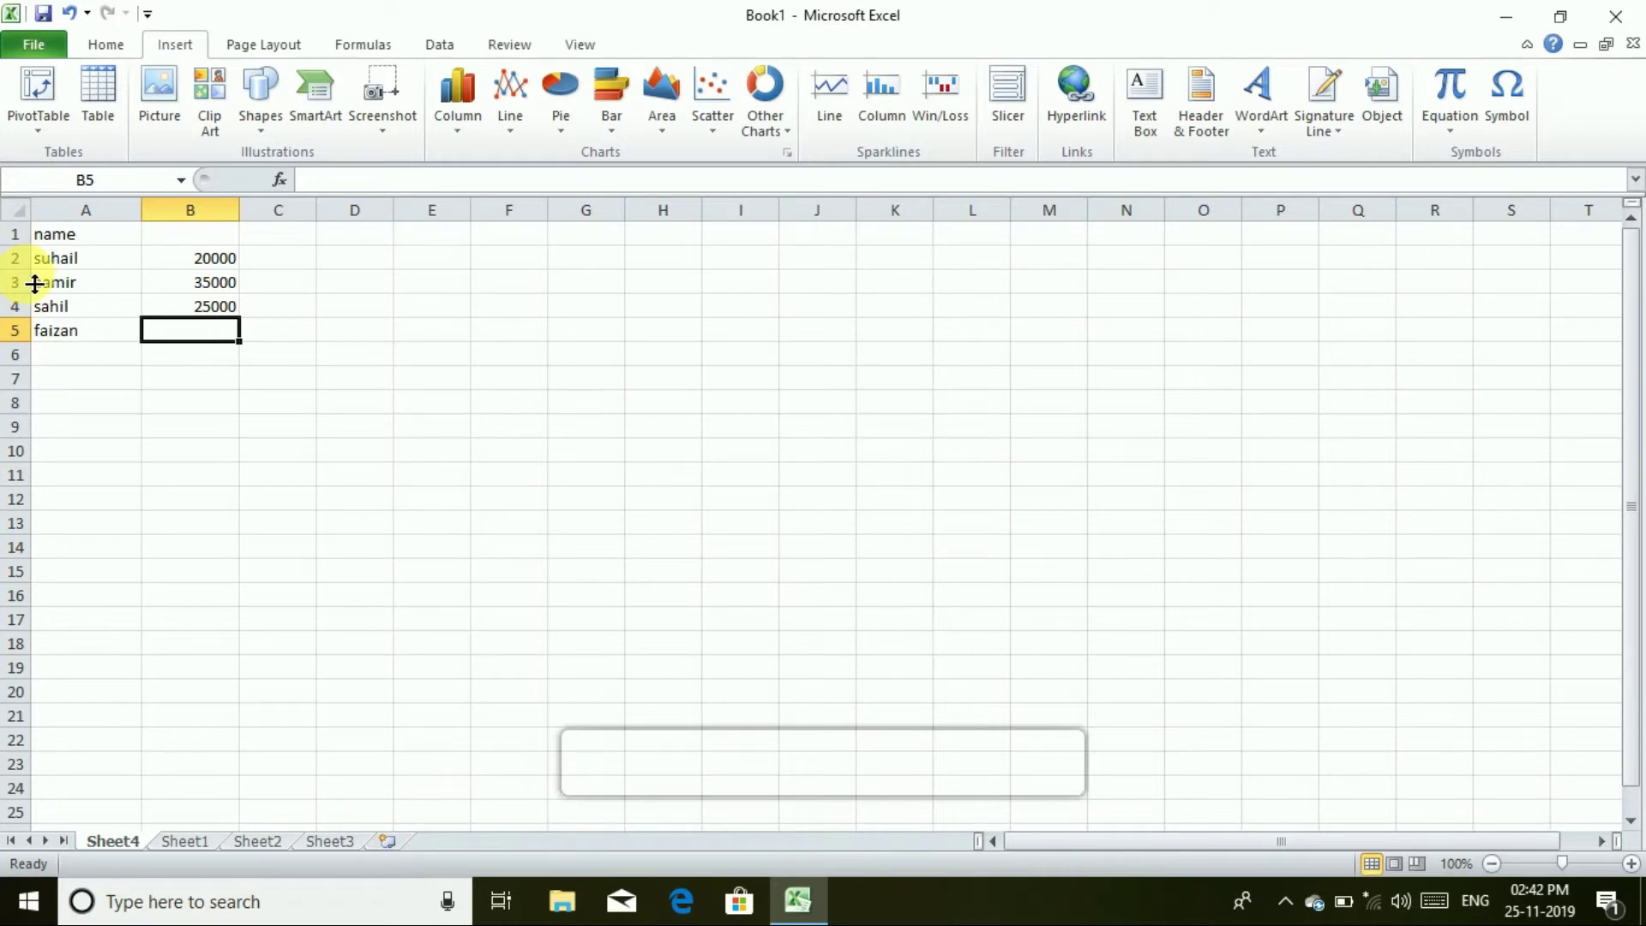
pyautogui.write('40000')
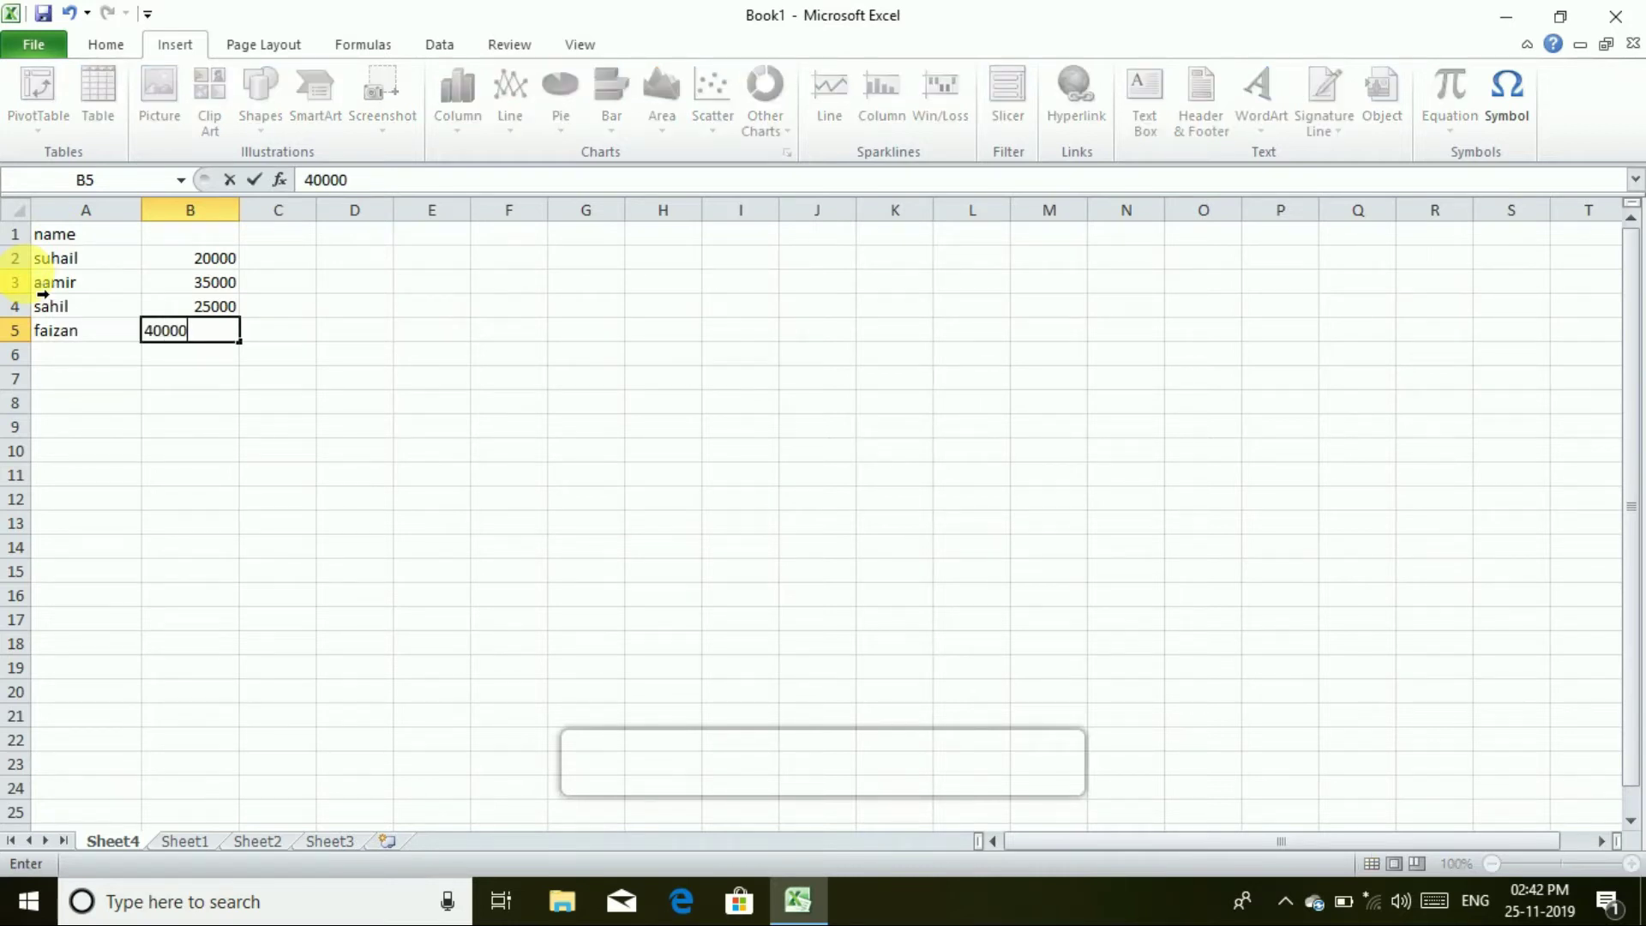
pyautogui.click(190, 241)
pyautogui.write('salary')
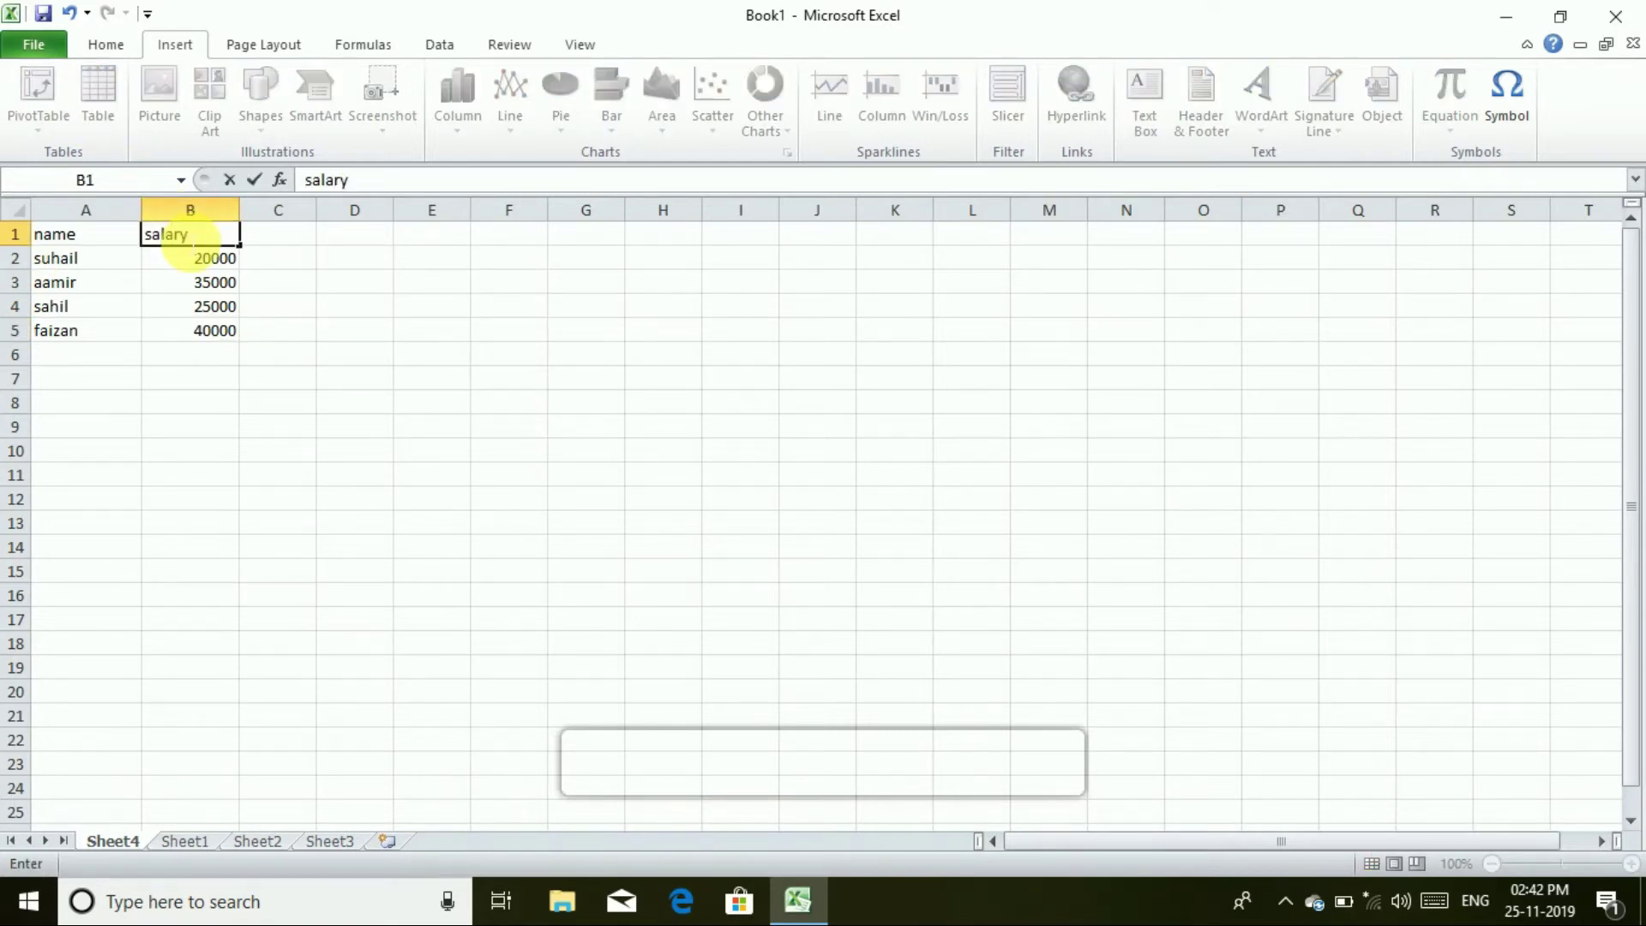
pyautogui.click(190, 402)
pyautogui.click(31, 138)
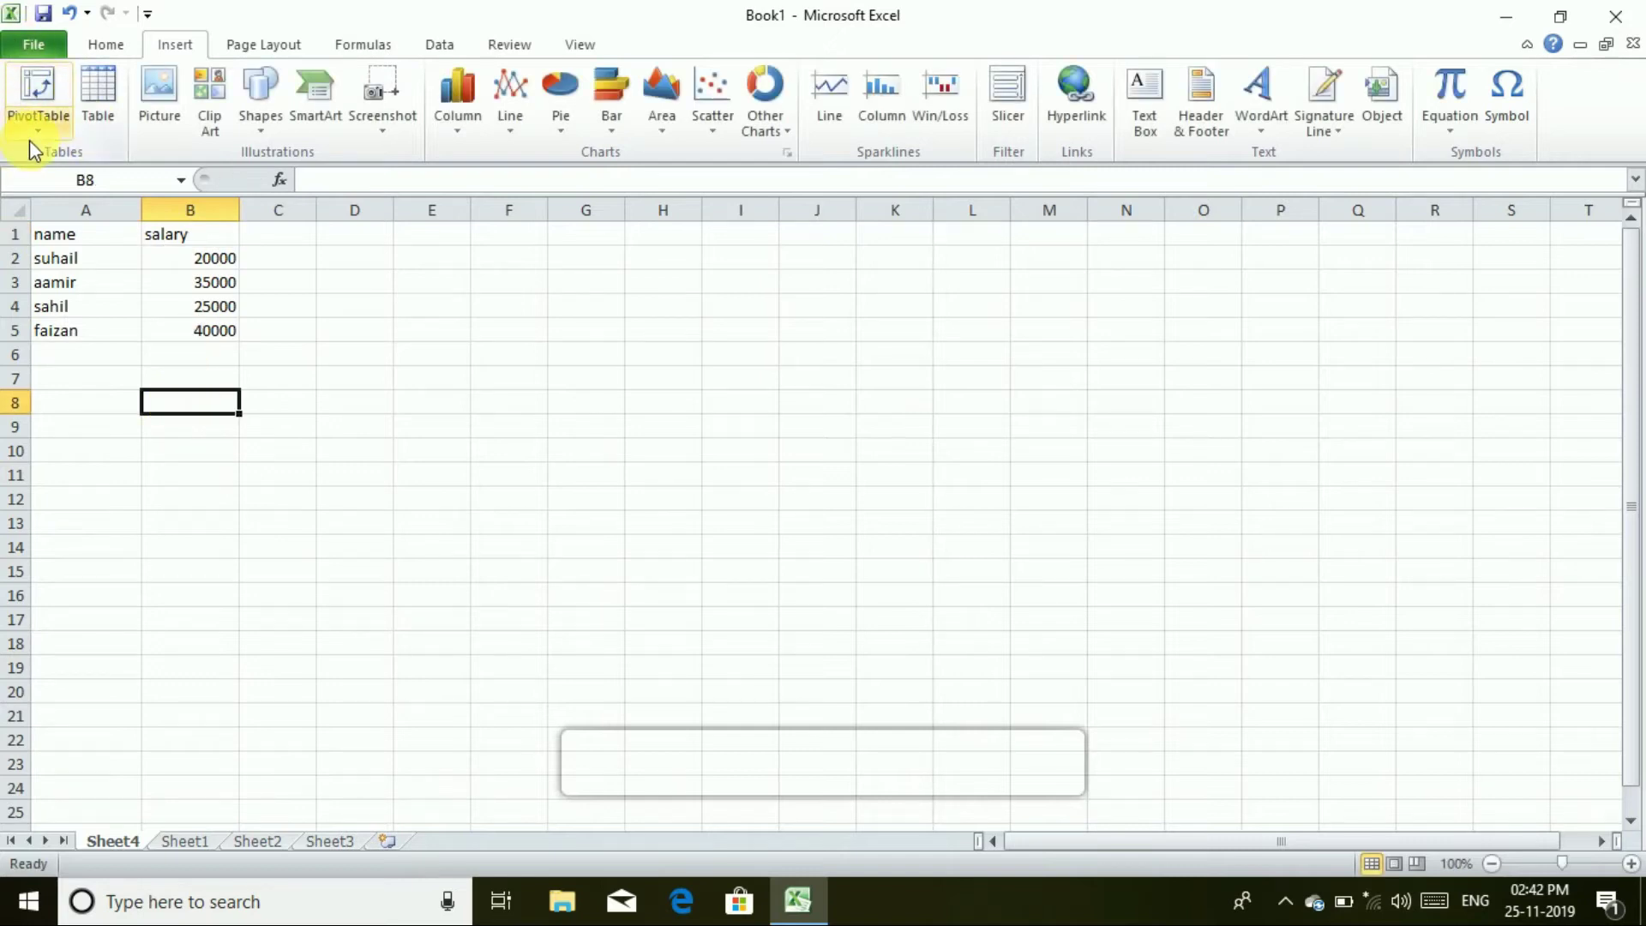
# Step: Create a PivotTable from the A1:B5 name and salary range on a new worksheet
pyautogui.click(48, 242)
pyautogui.moveTo(48, 242); pyautogui.dragTo(201, 345)
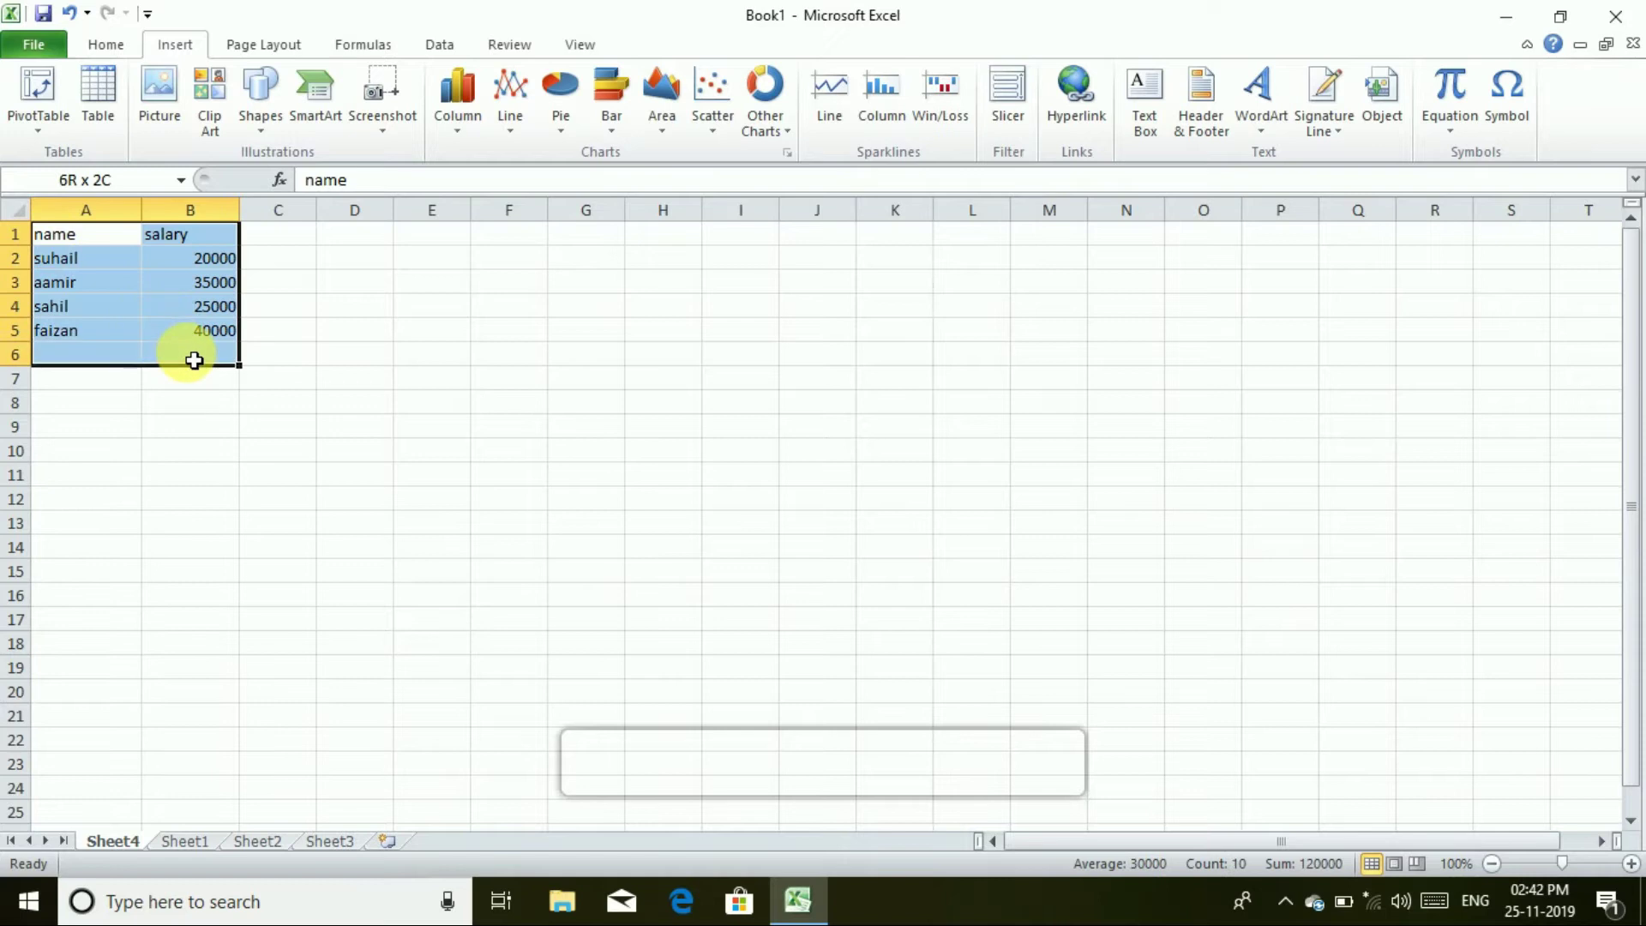
pyautogui.click(41, 120)
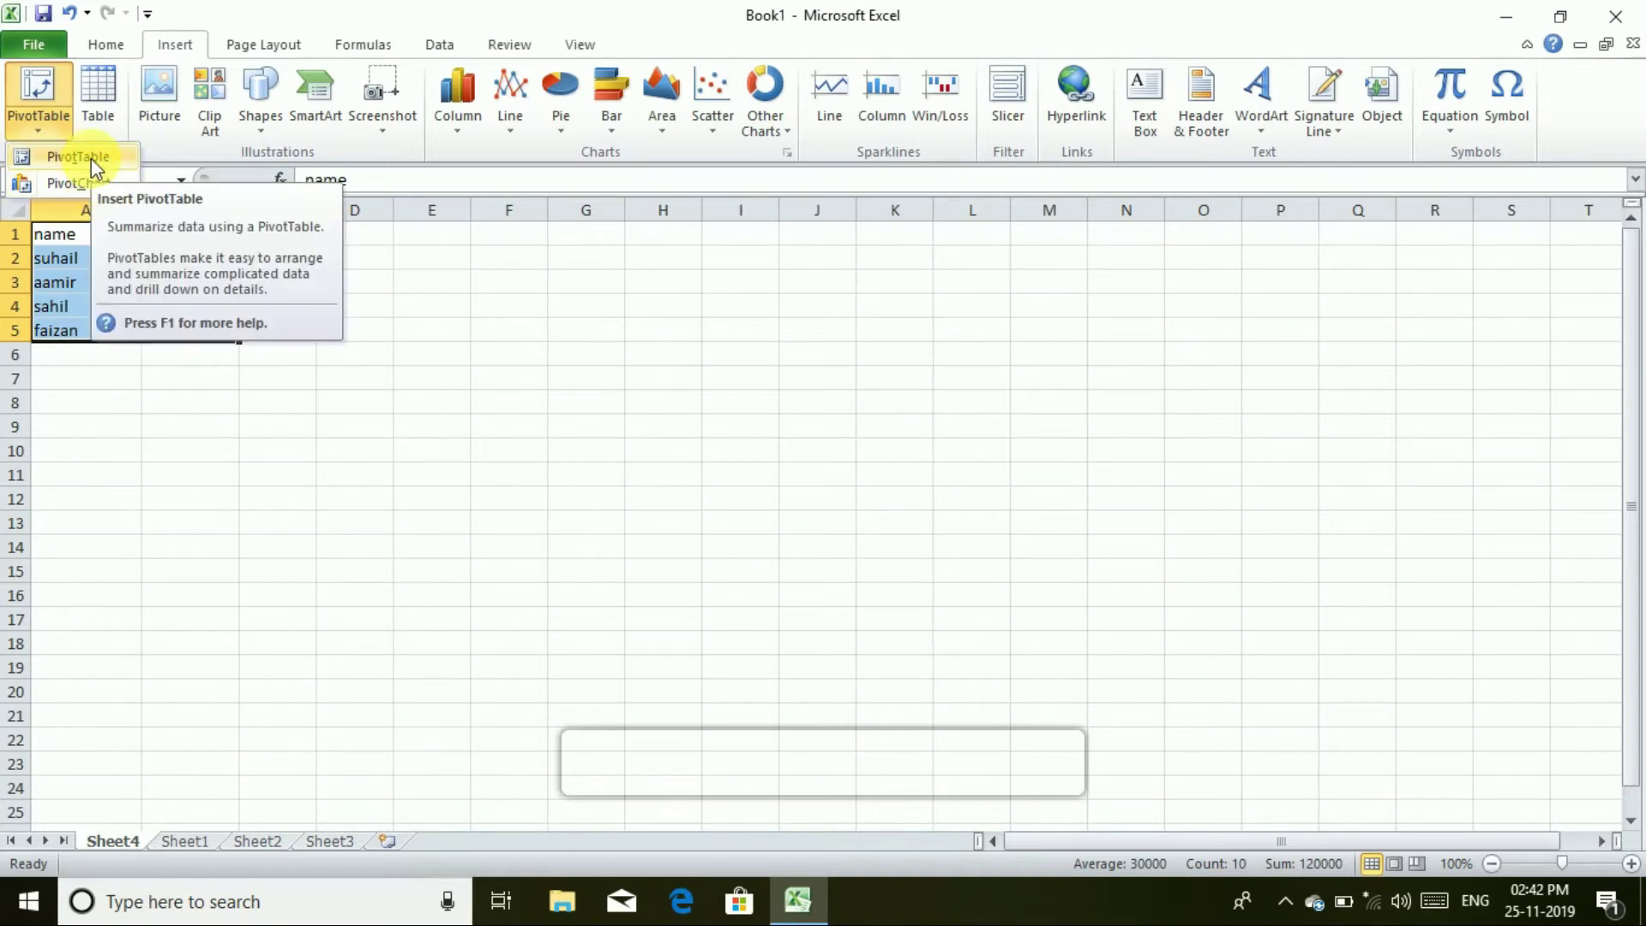
pyautogui.click(91, 158)
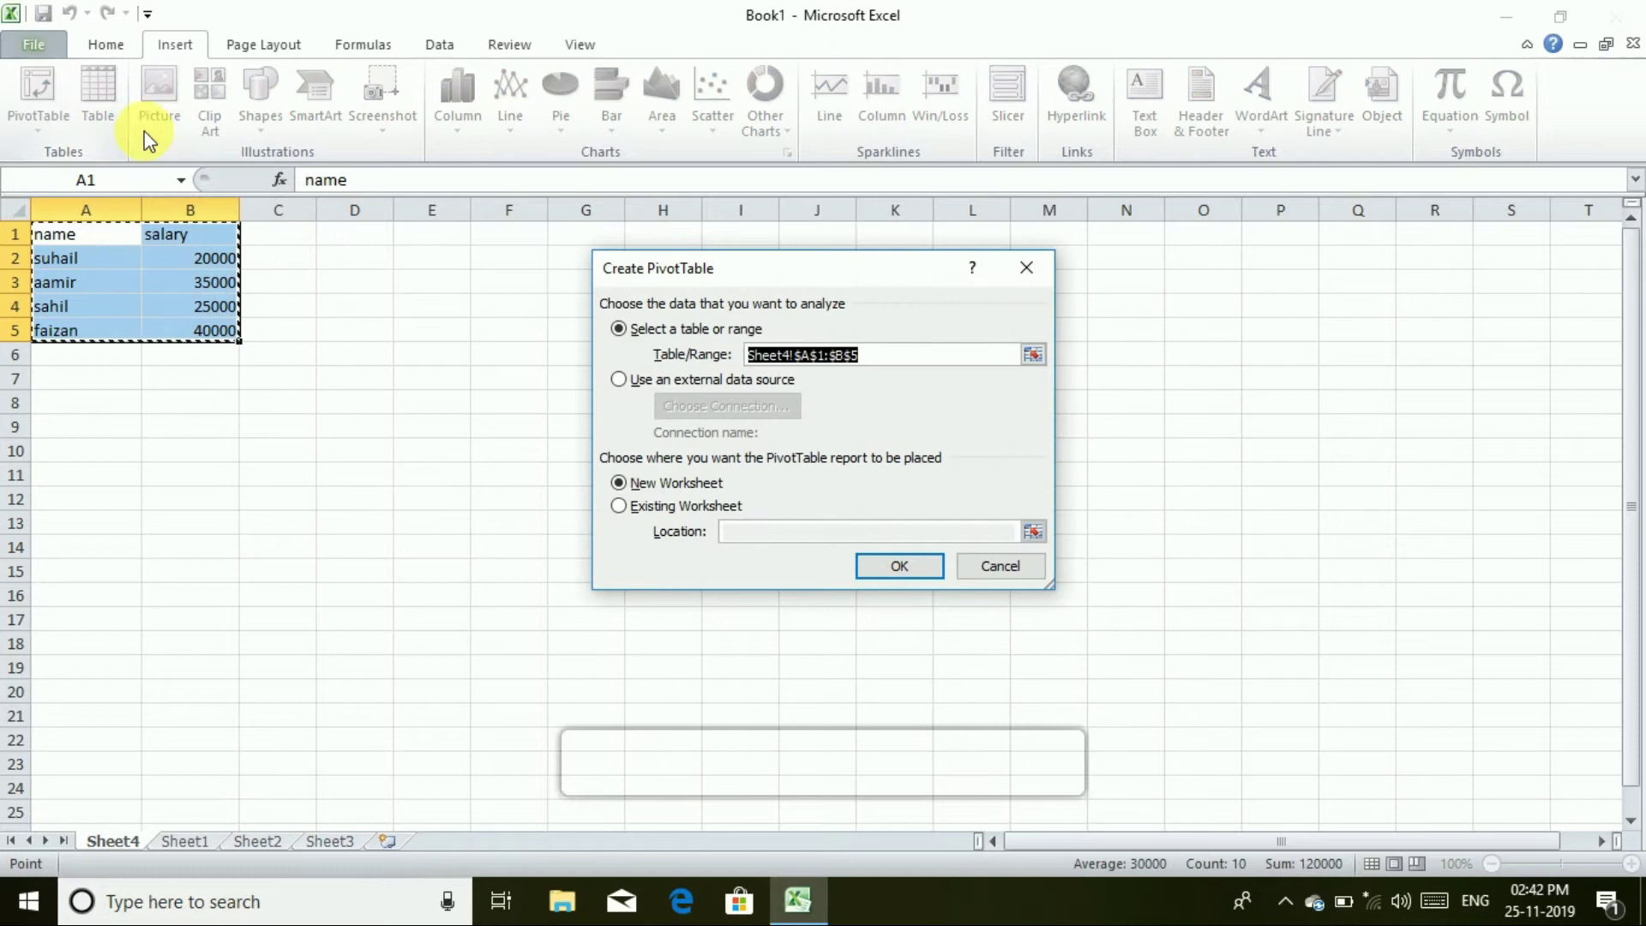
pyautogui.click(884, 568)
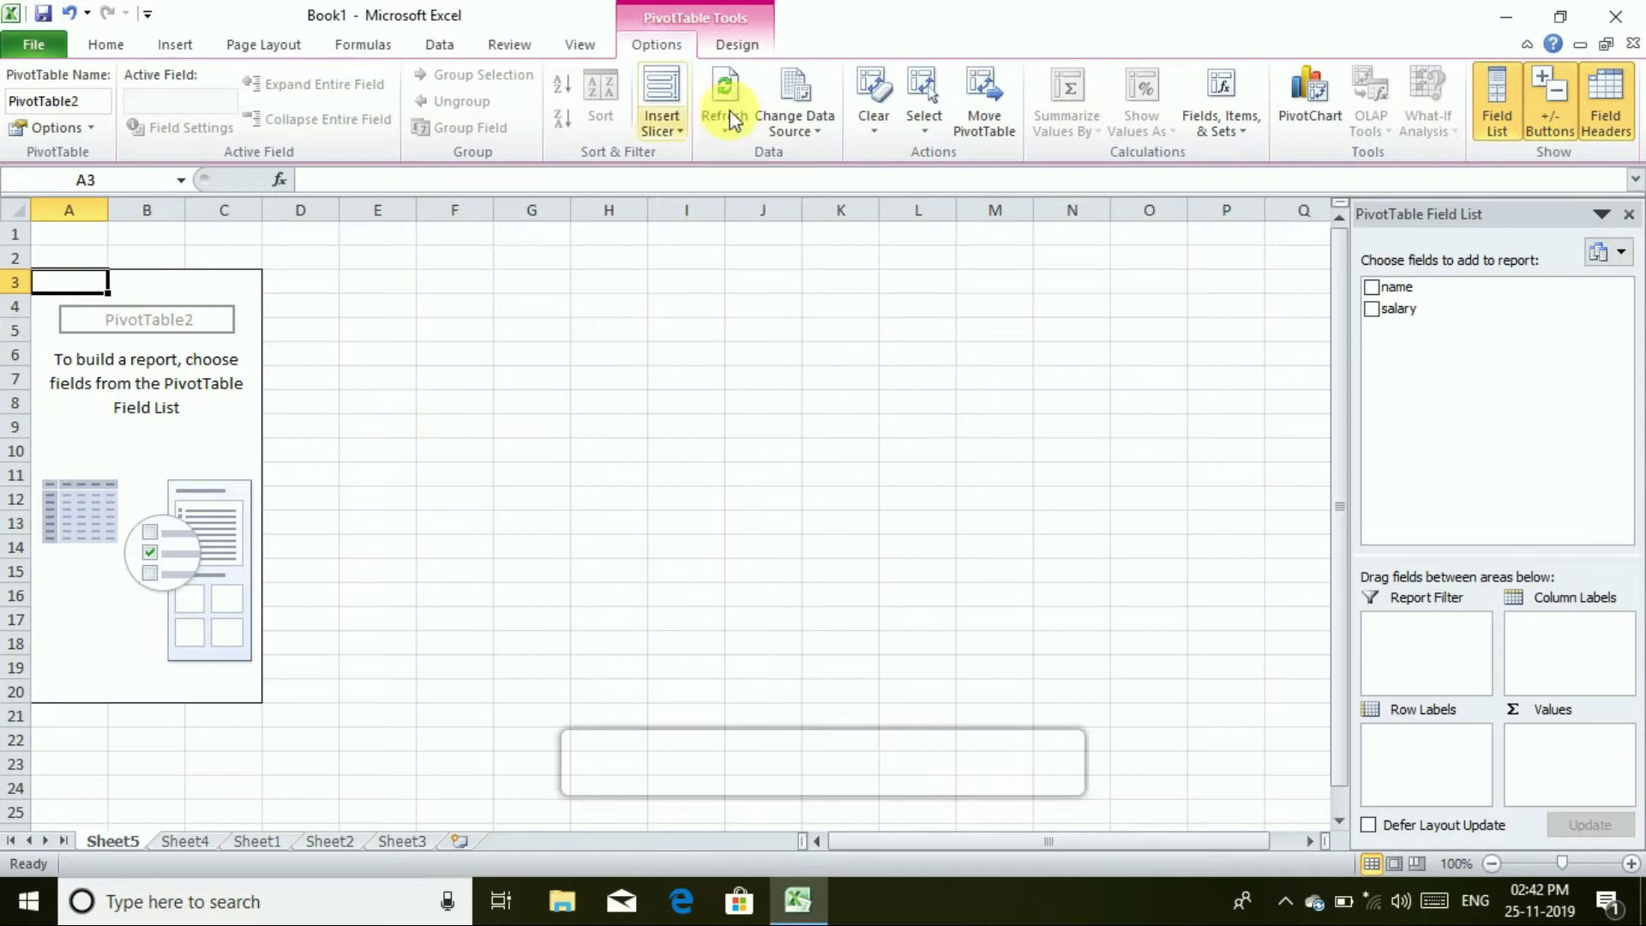
# Step: Add name as row labels and salary as summed values, sorting names A to Z
pyautogui.click(1372, 287)
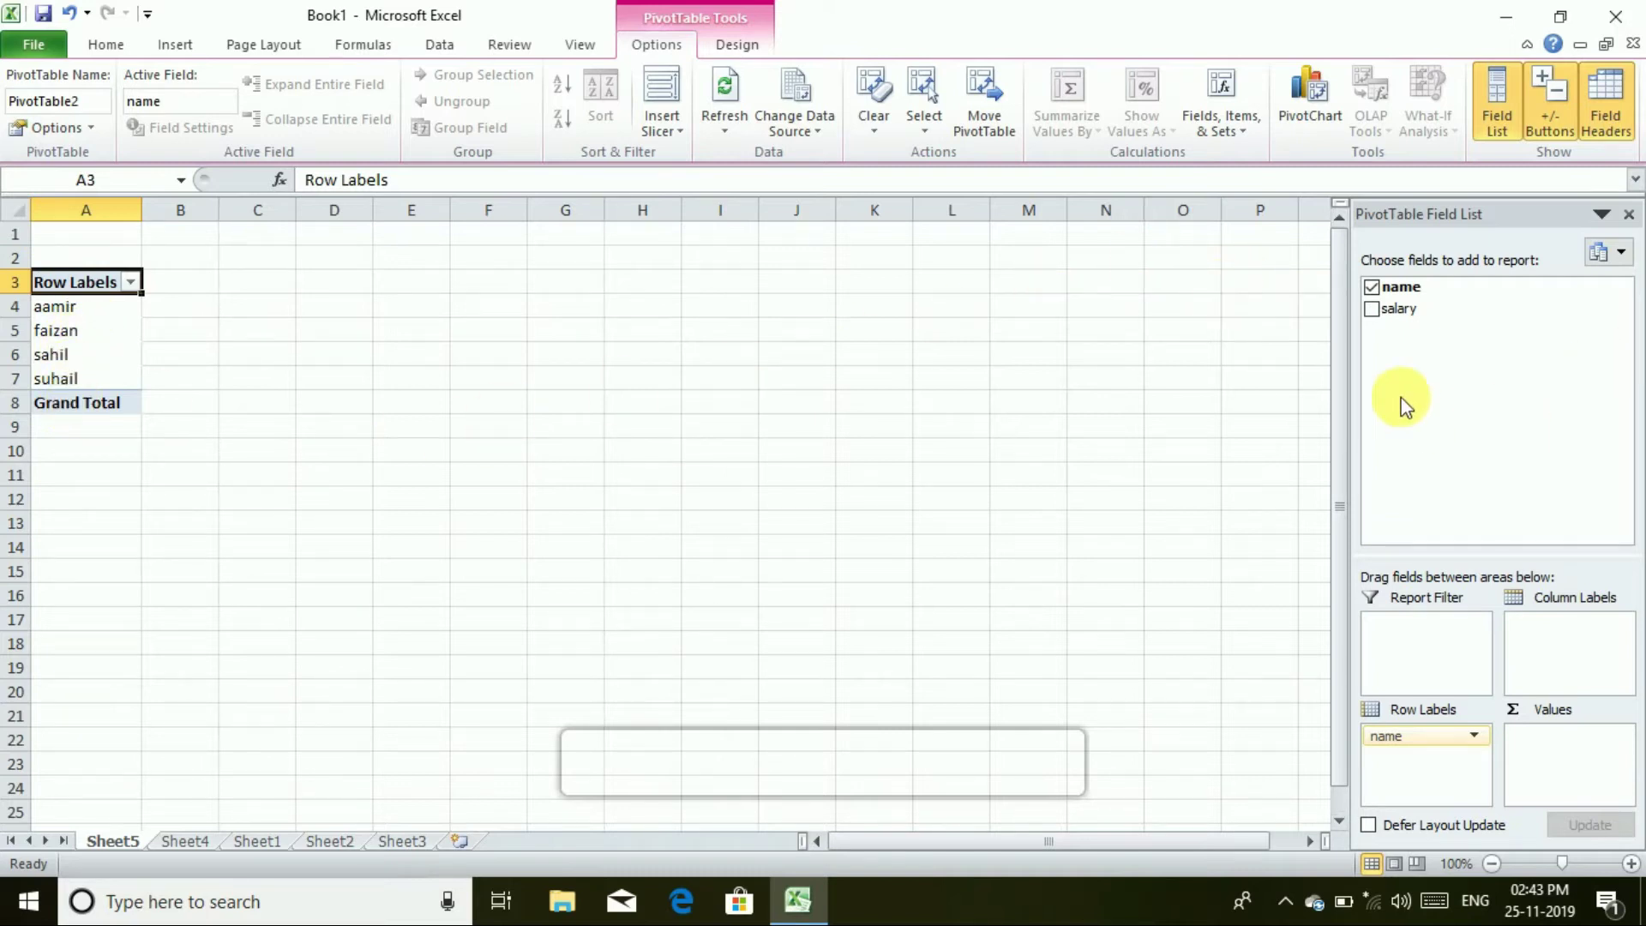
pyautogui.click(1372, 309)
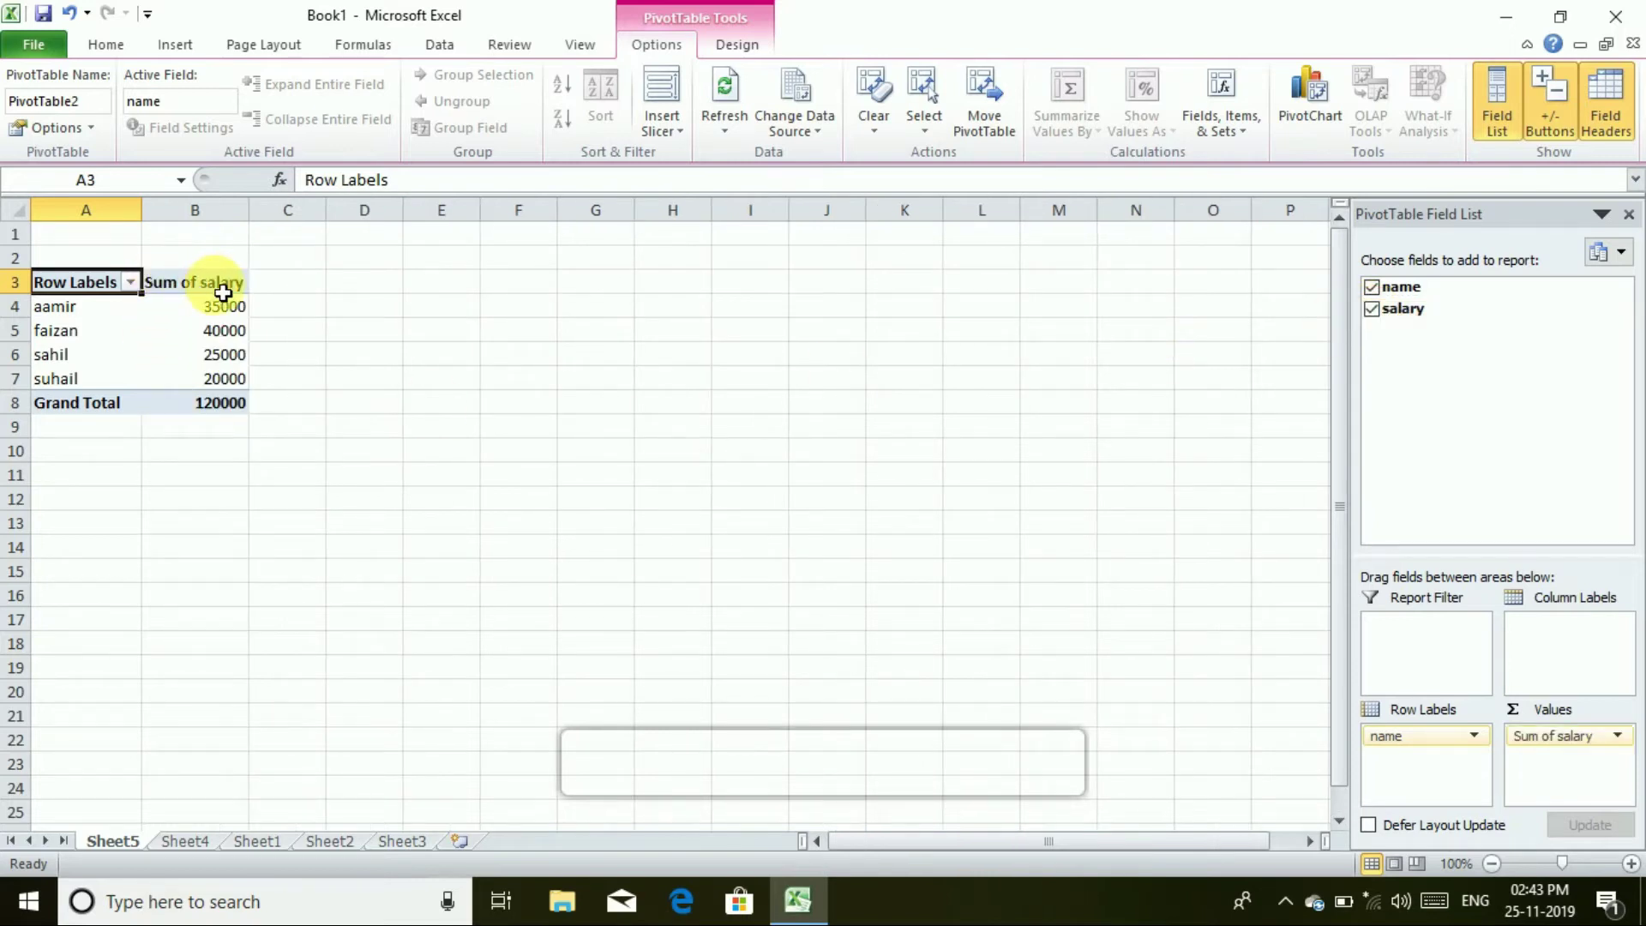
pyautogui.click(128, 283)
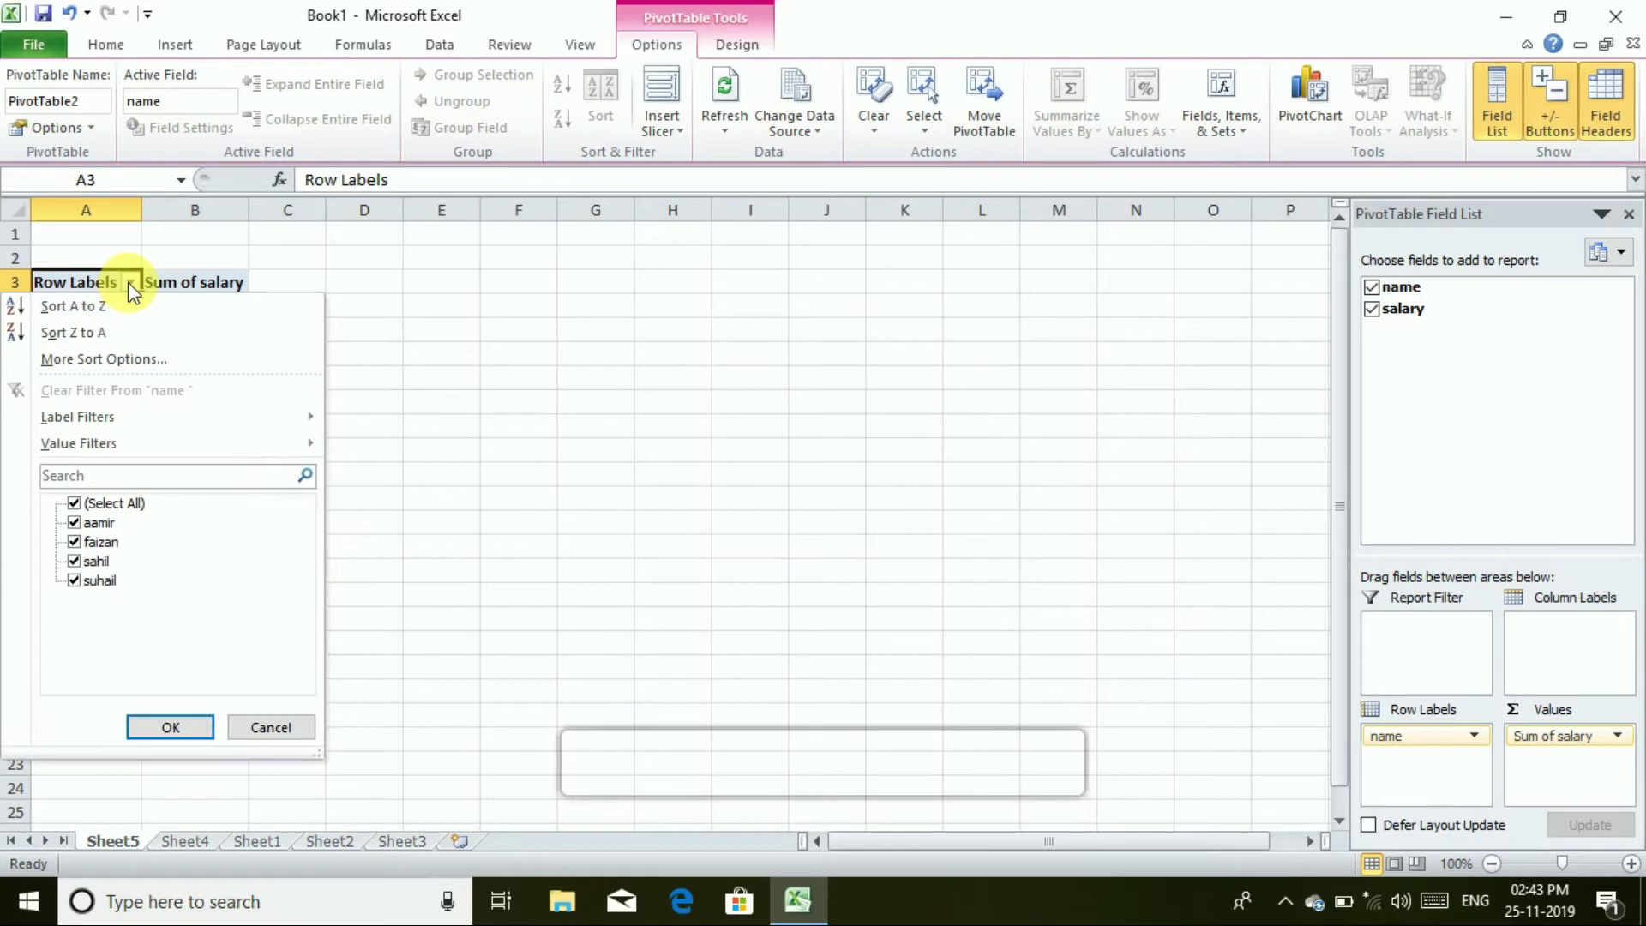
pyautogui.click(86, 306)
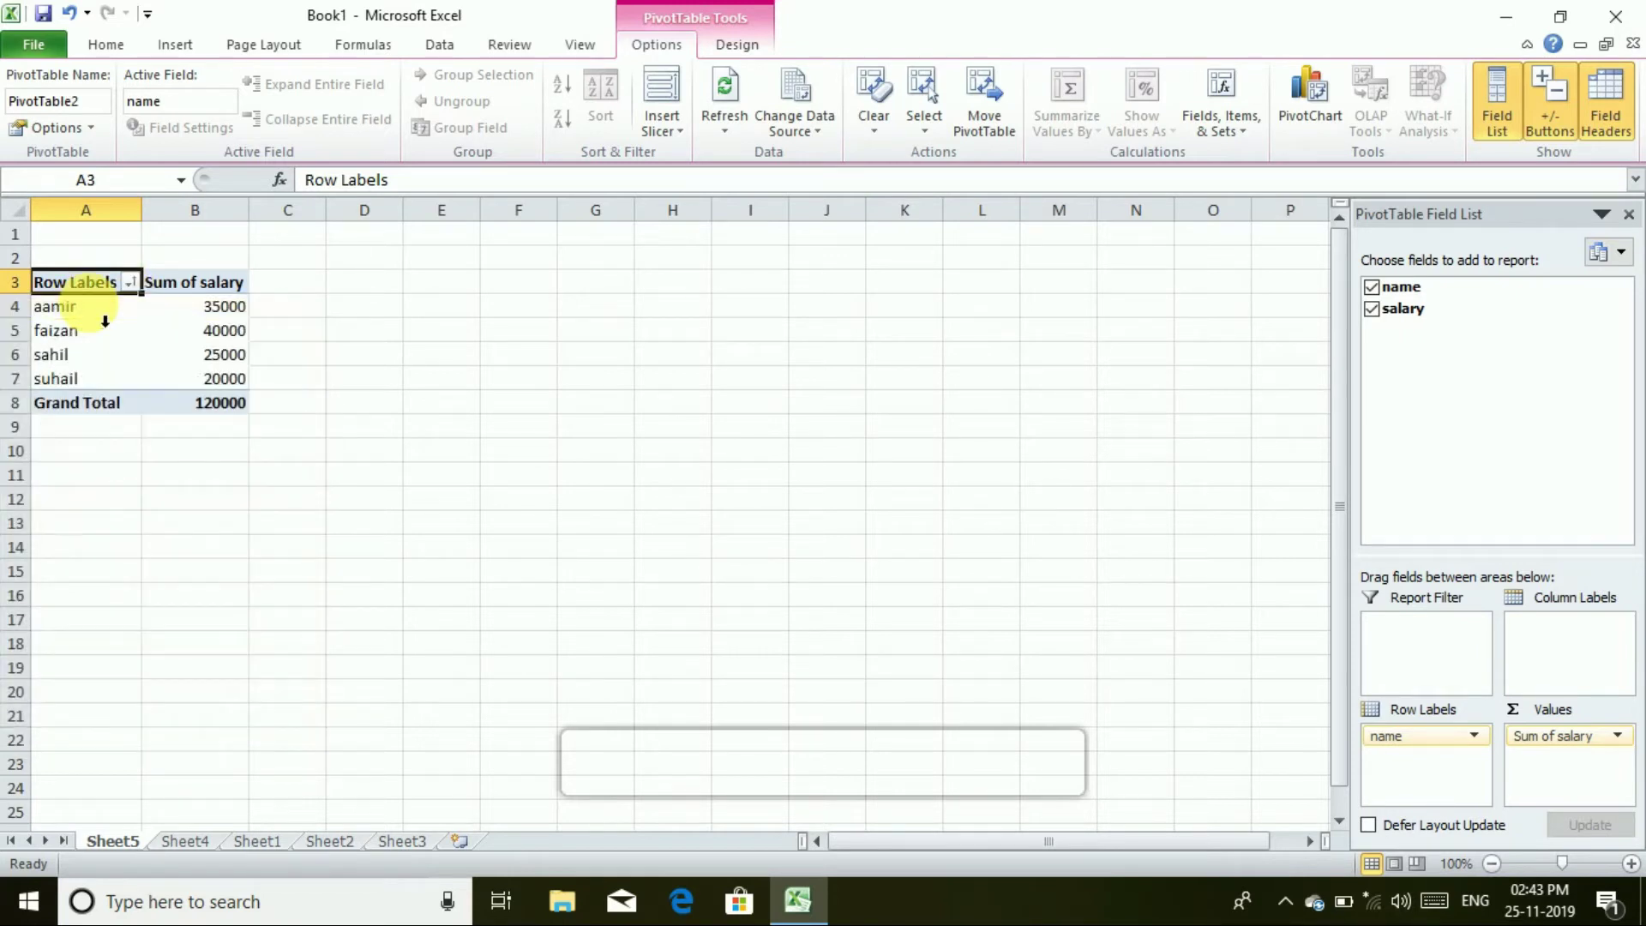
# Step: Re-sort the pivot names Z to A, then close the name filter list unchanged
pyautogui.click(128, 290)
pyautogui.click(133, 294)
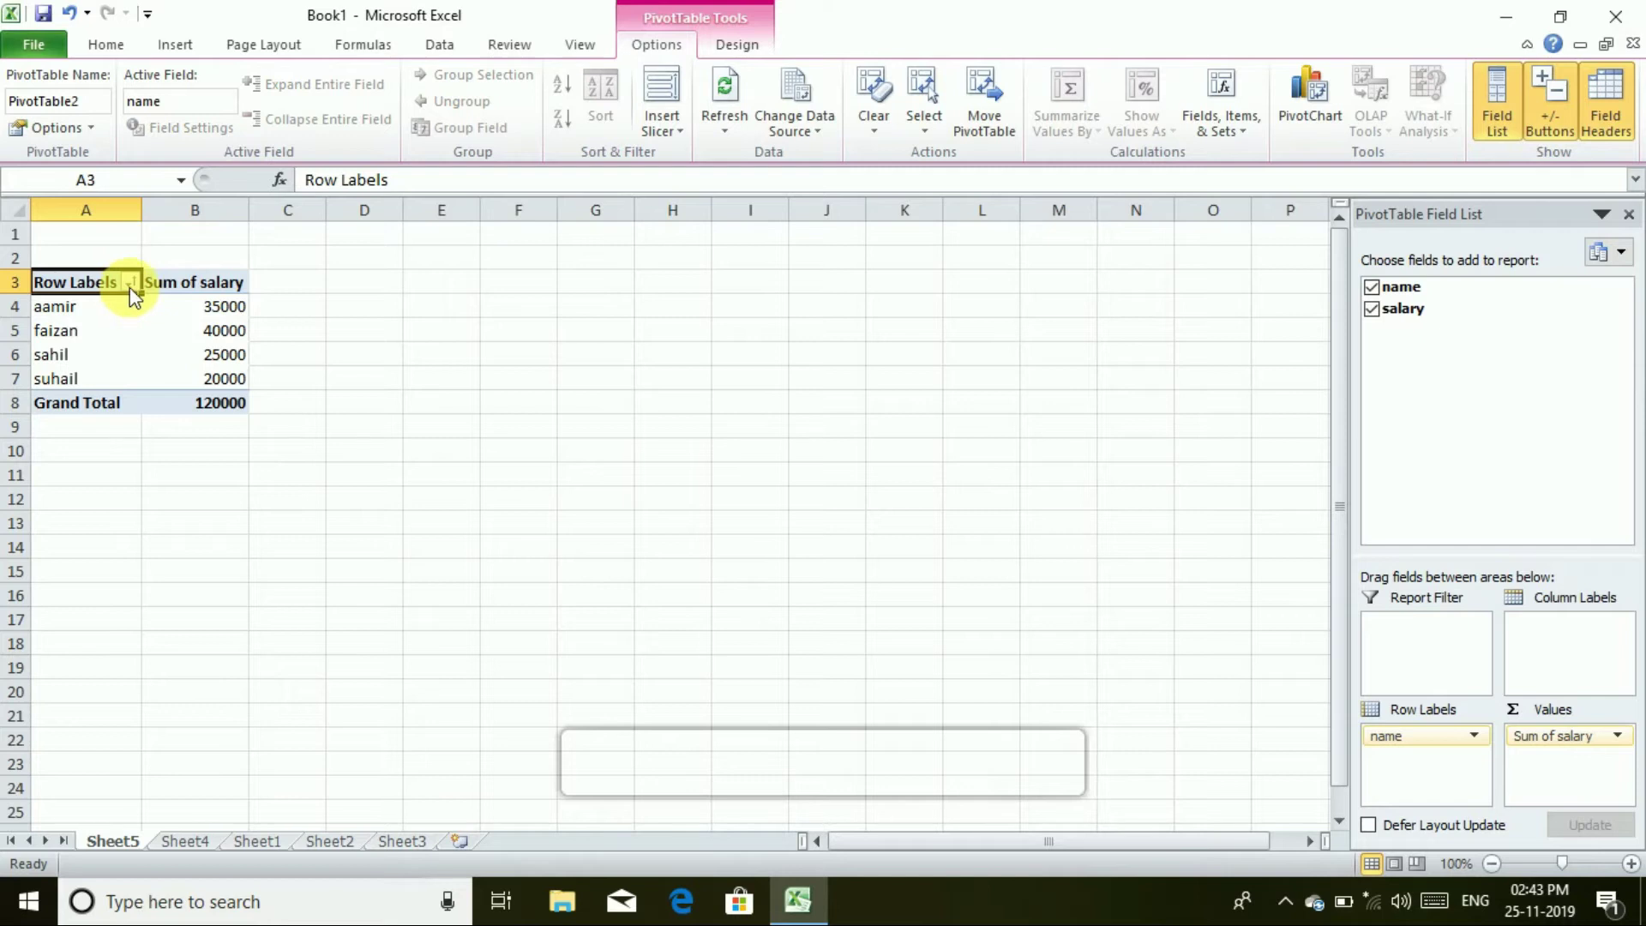
pyautogui.click(130, 286)
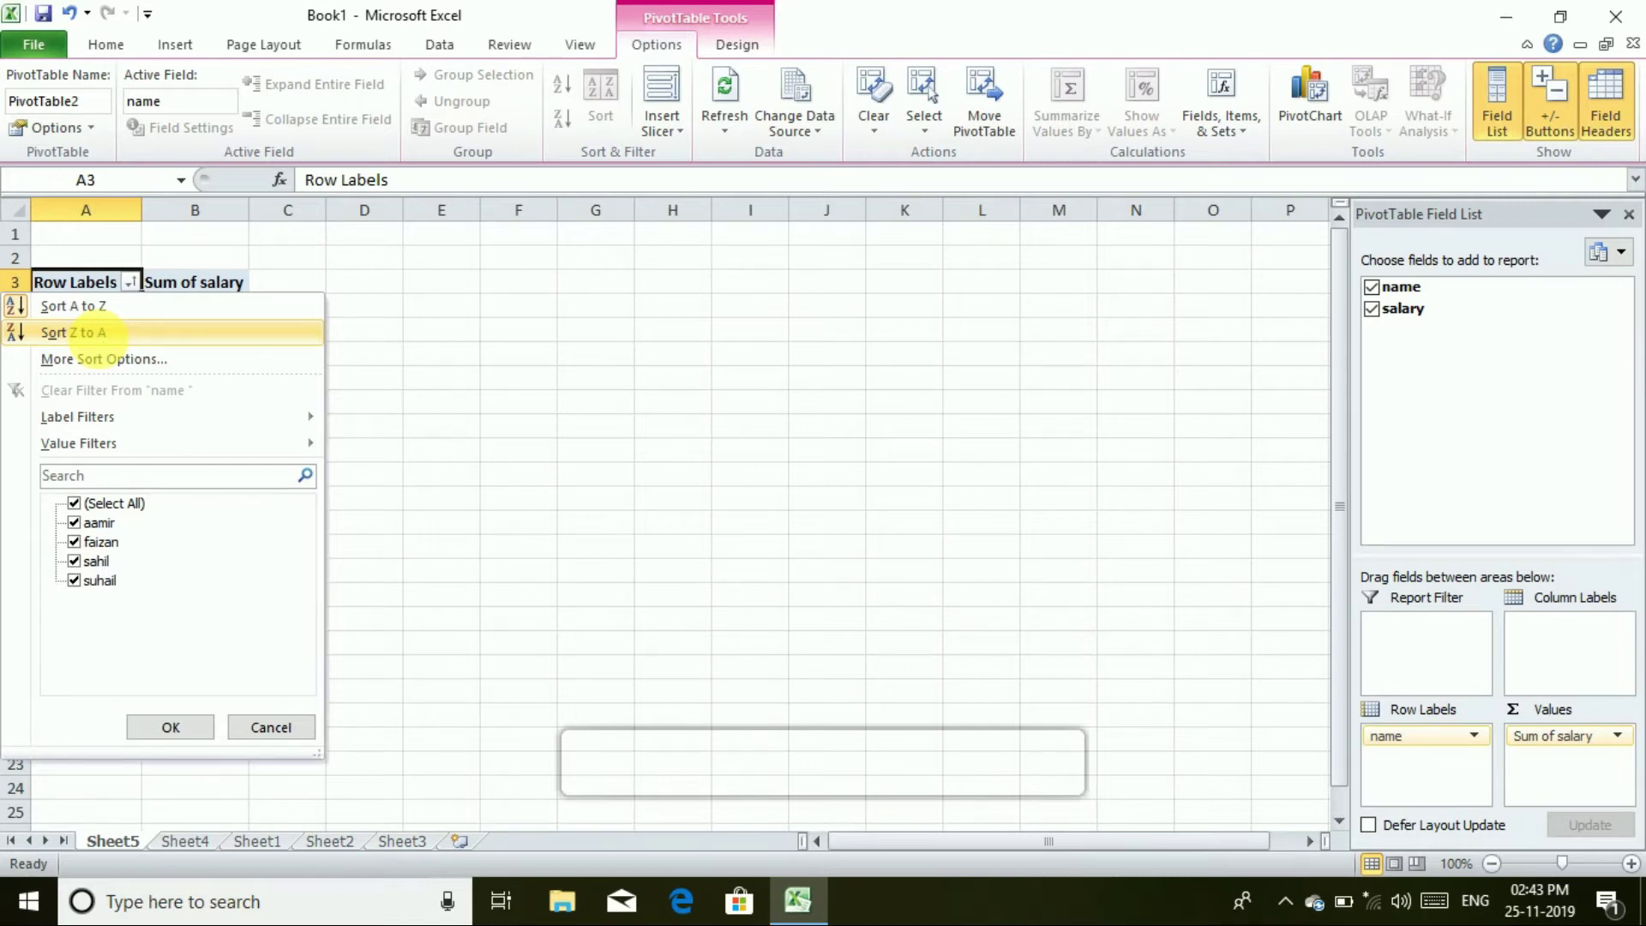
pyautogui.click(98, 338)
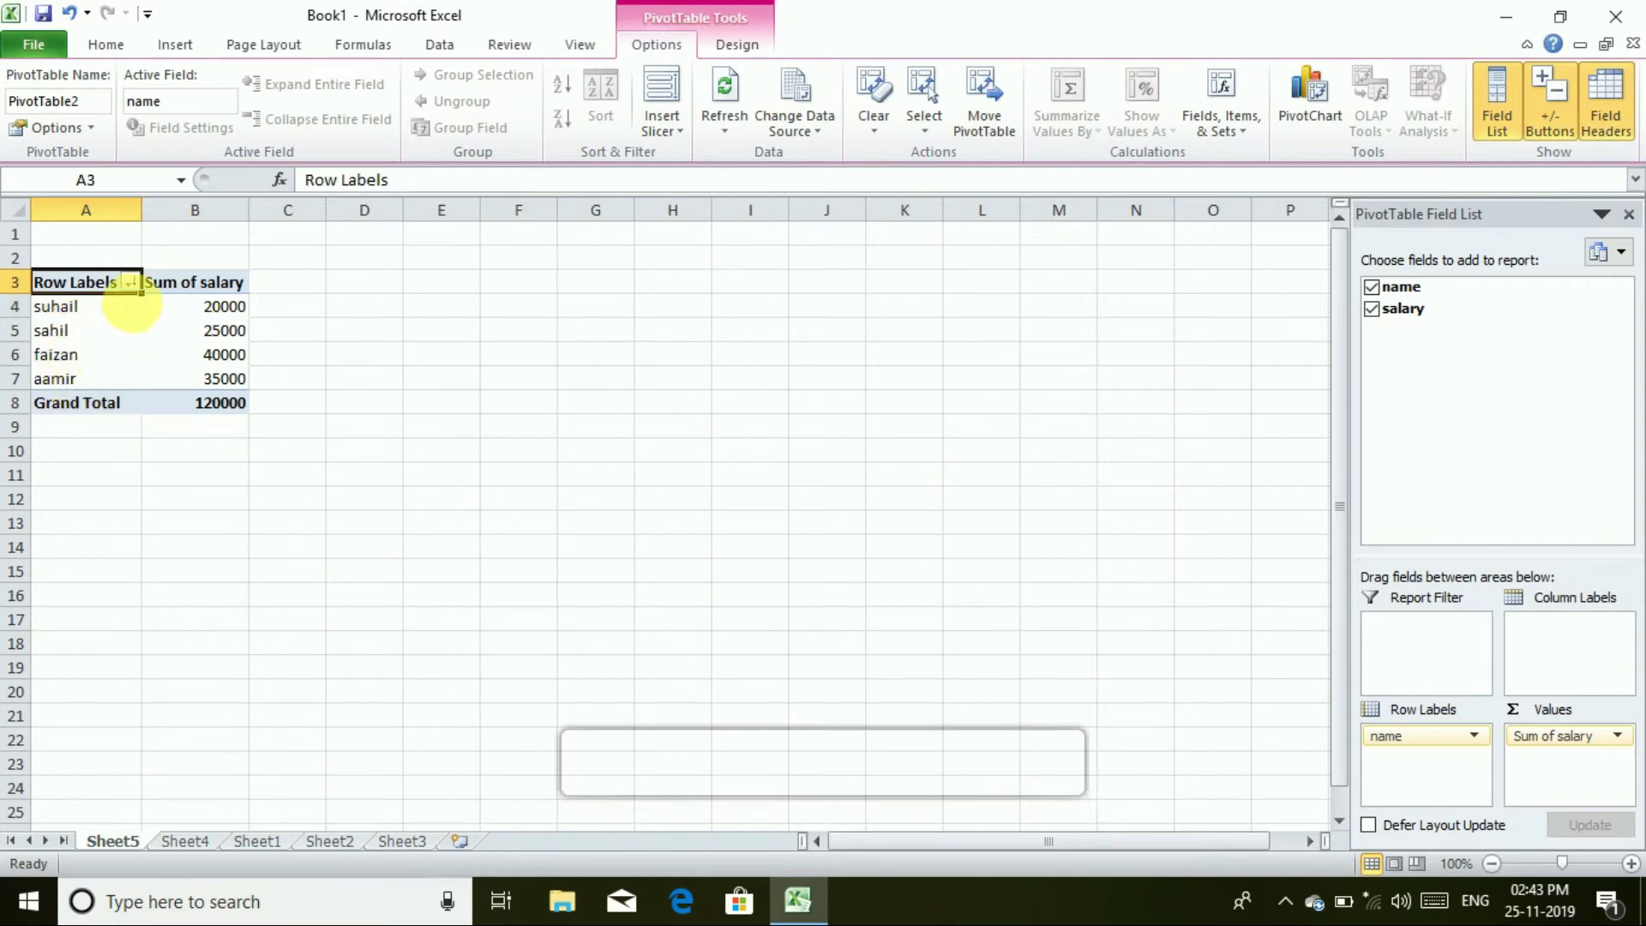
pyautogui.click(130, 282)
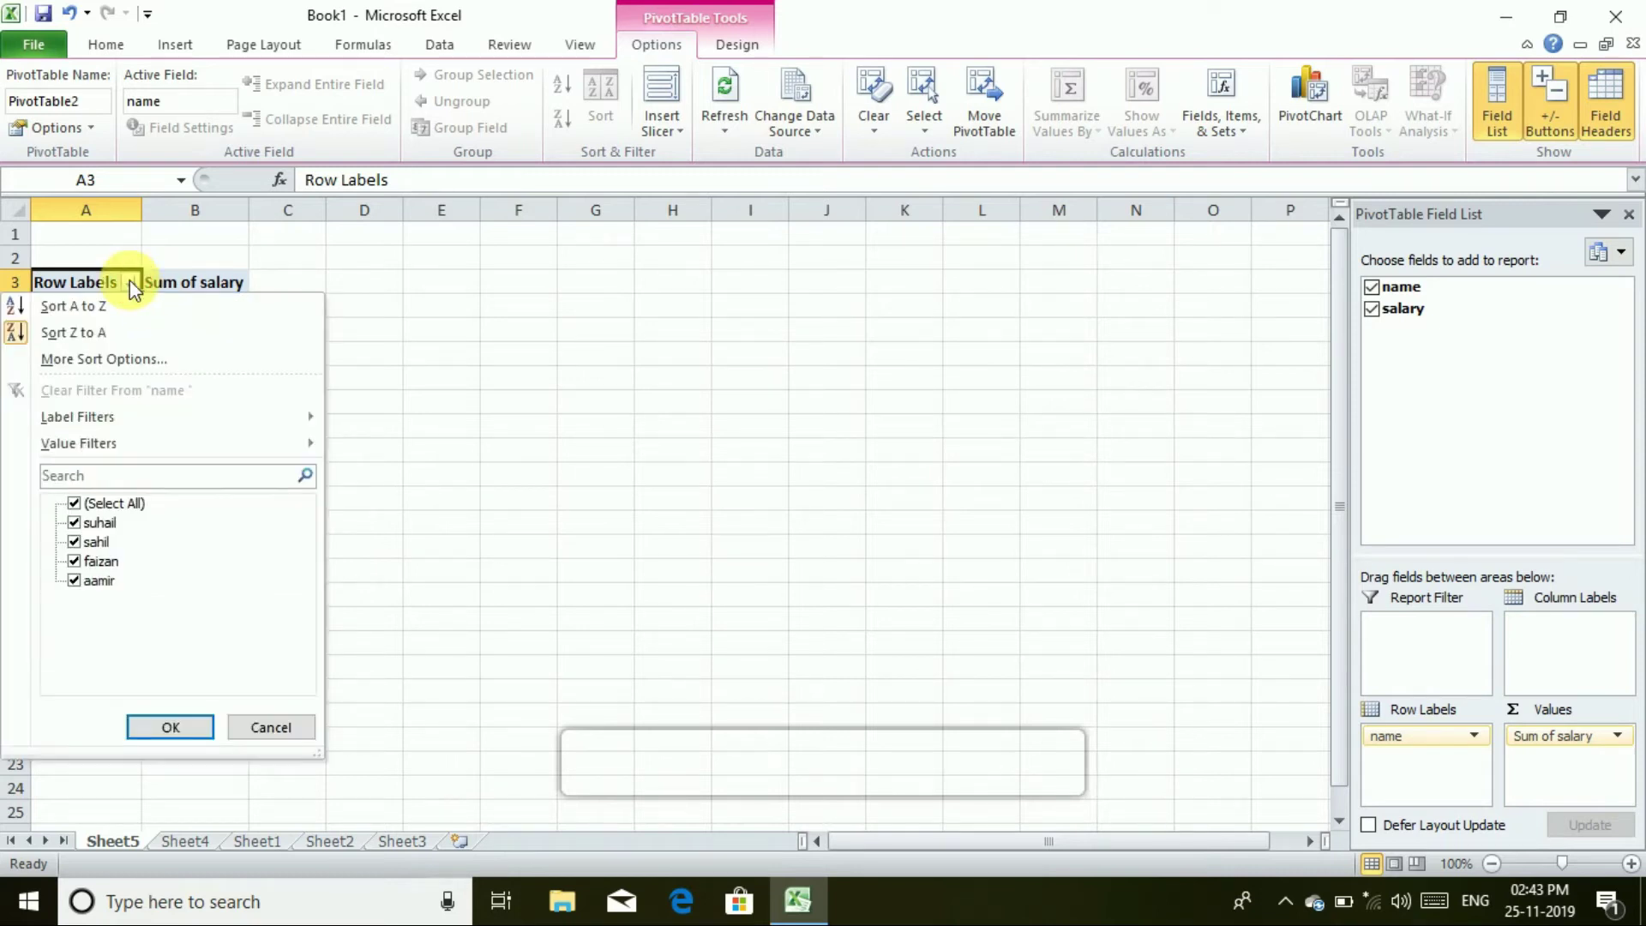
pyautogui.press('Return')
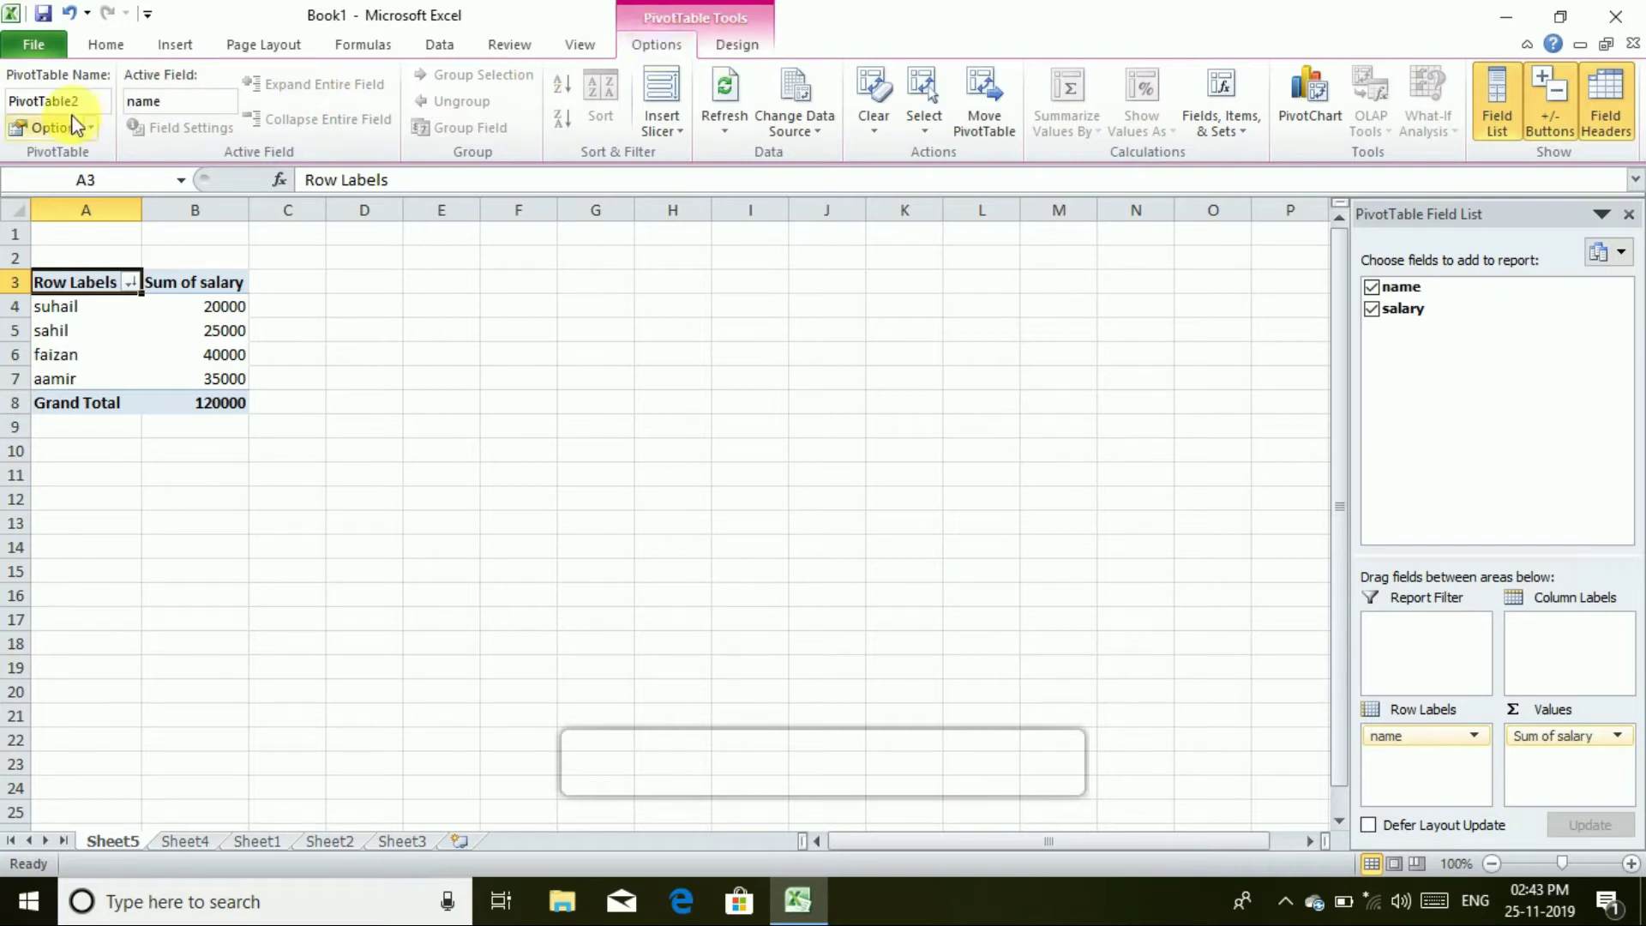
# Step: Apply an orange Medium style to the pivot table
pyautogui.click(754, 47)
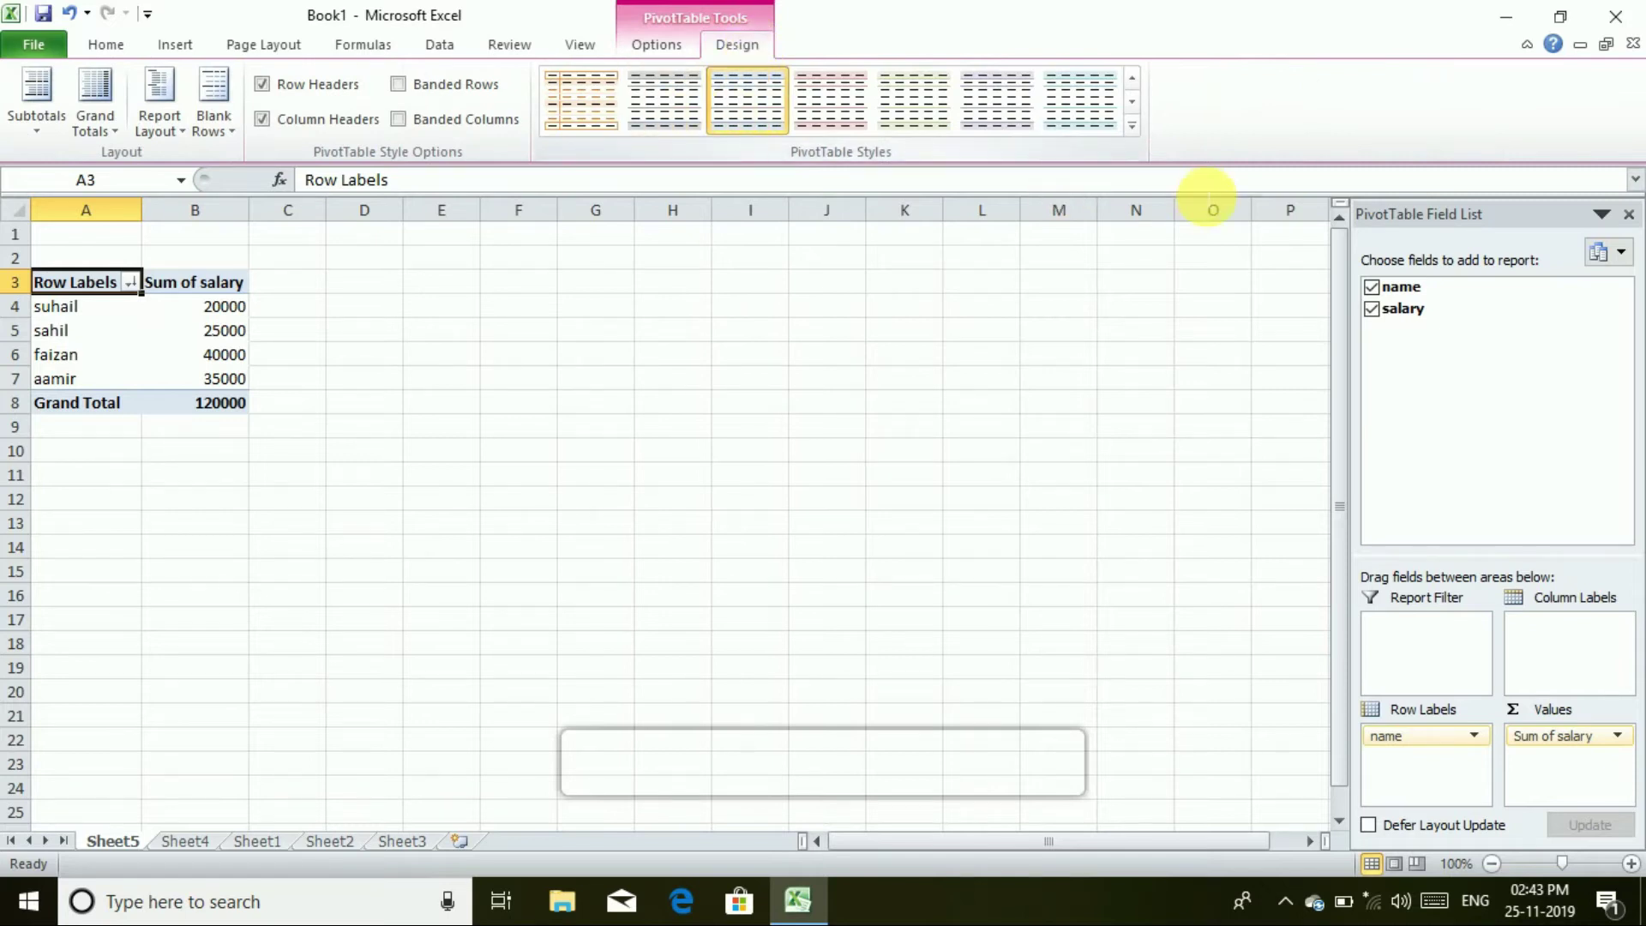
pyautogui.click(1132, 126)
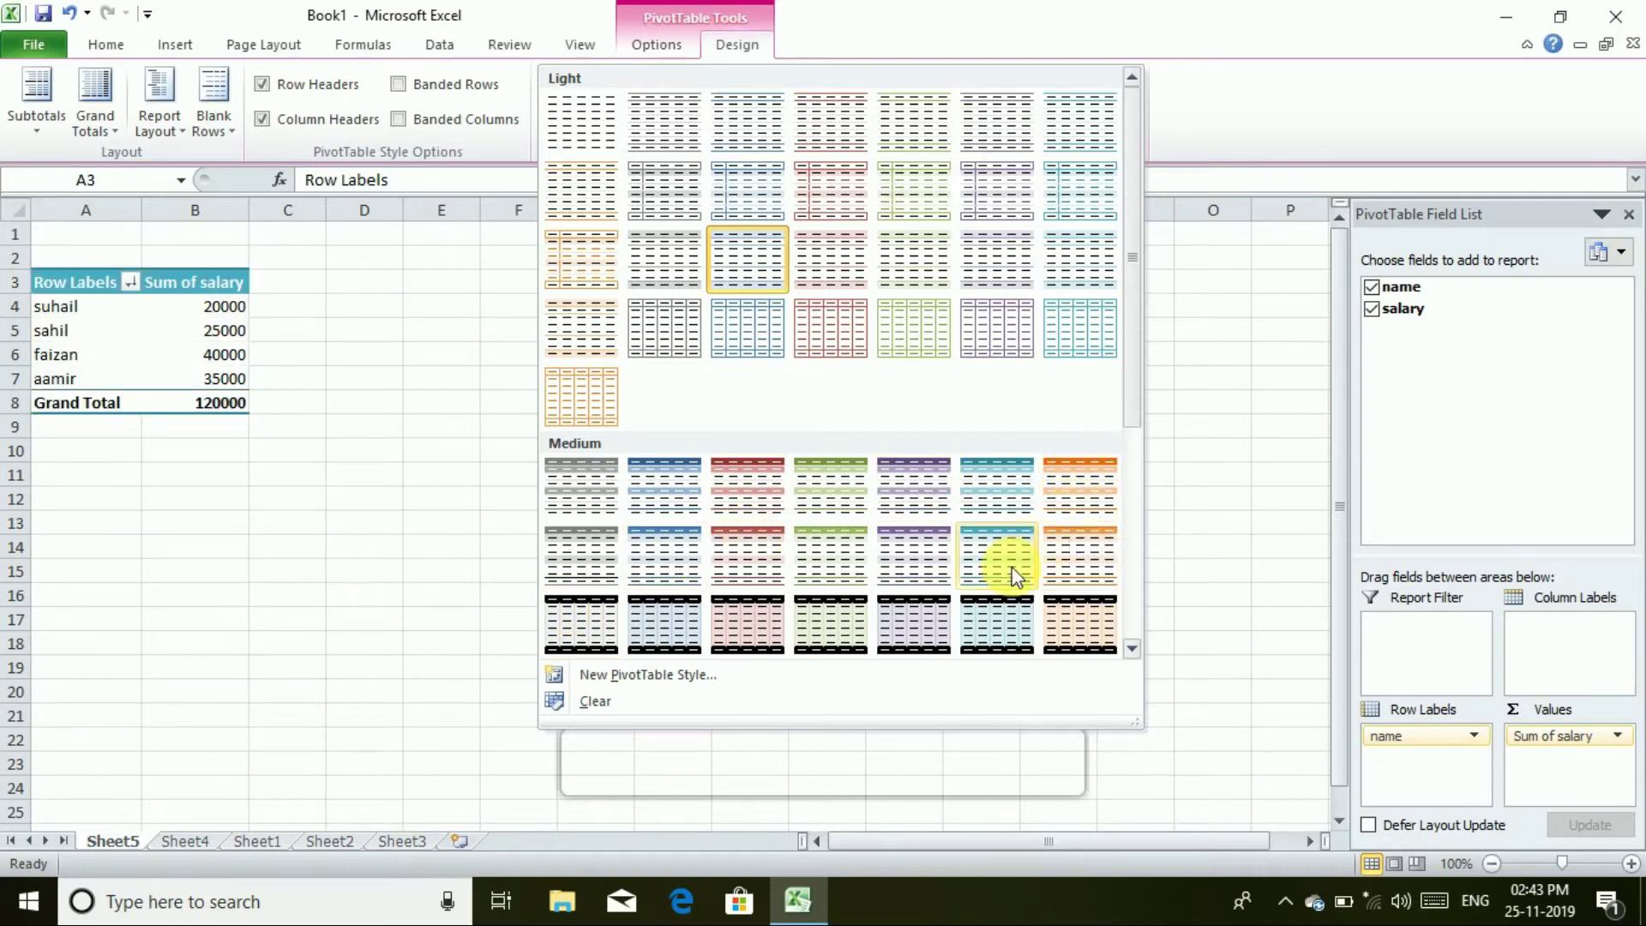
pyautogui.click(1064, 490)
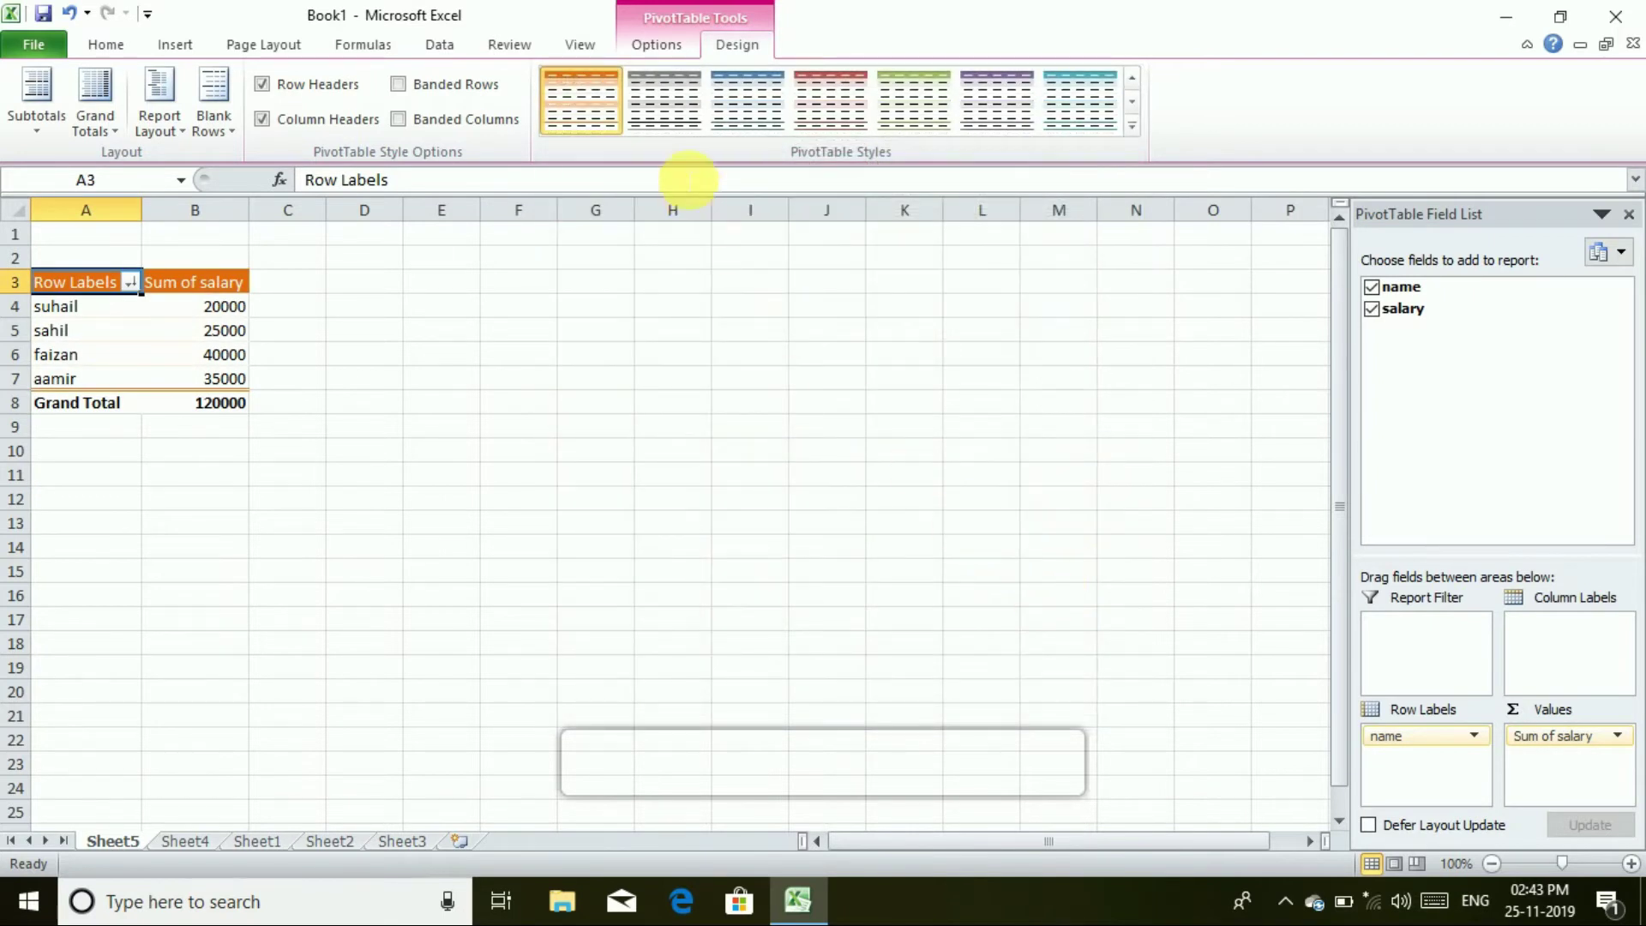
# Step: Try the banded rows/columns and row/column header options, leaving banding off and headers on
pyautogui.click(399, 85)
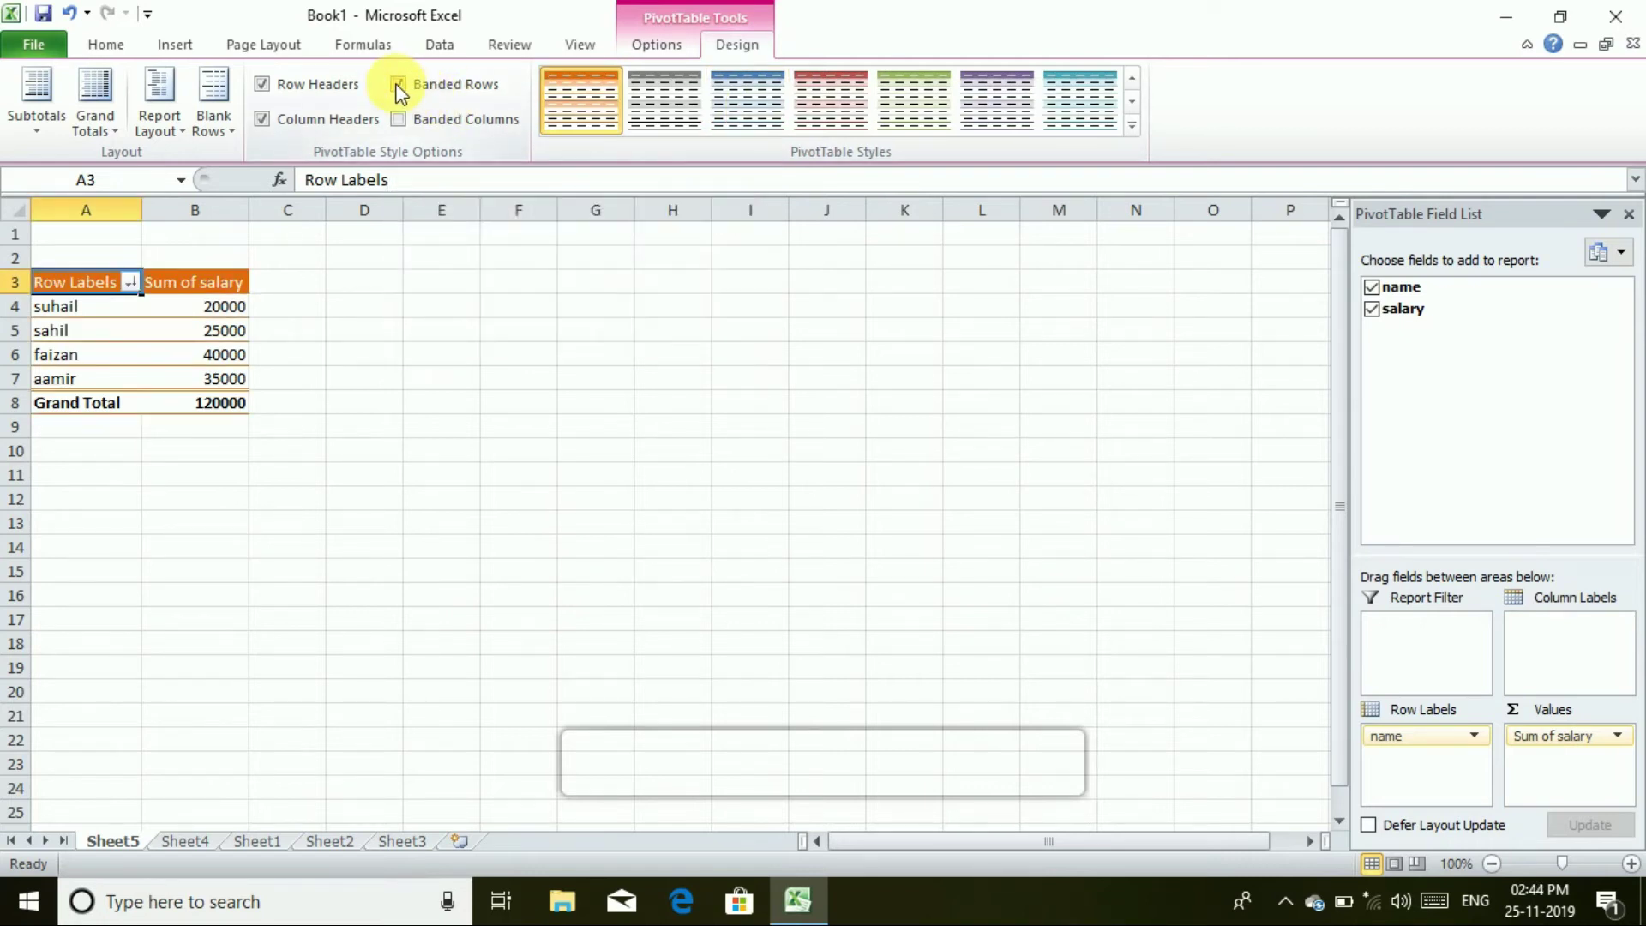
pyautogui.click(397, 120)
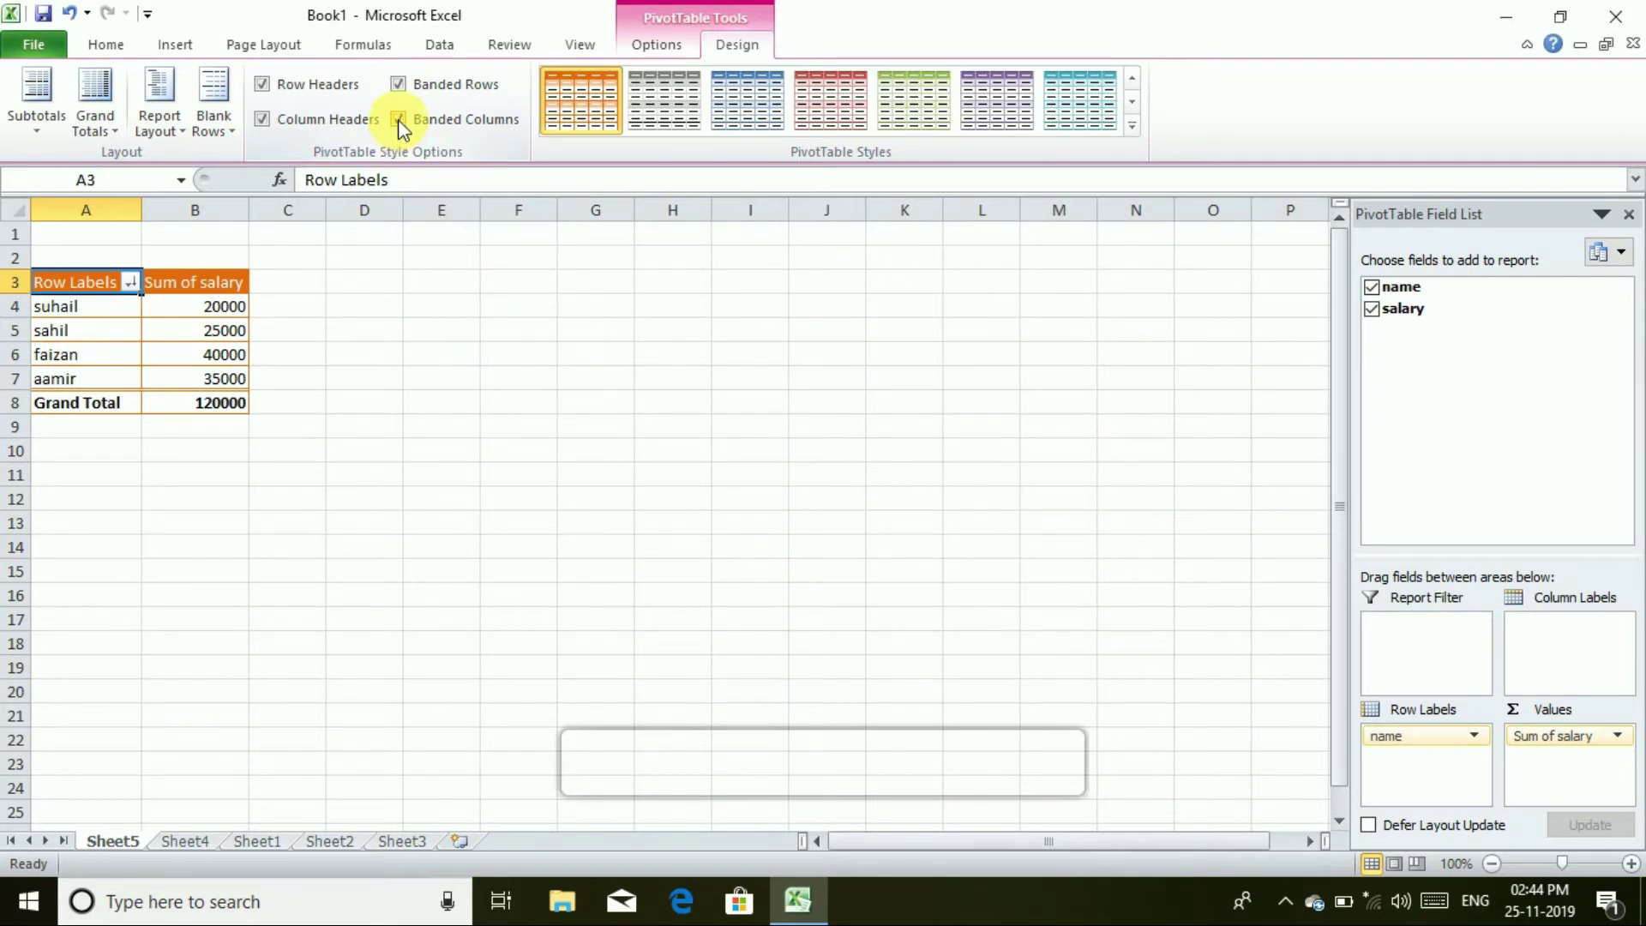
pyautogui.click(399, 120)
pyautogui.click(400, 84)
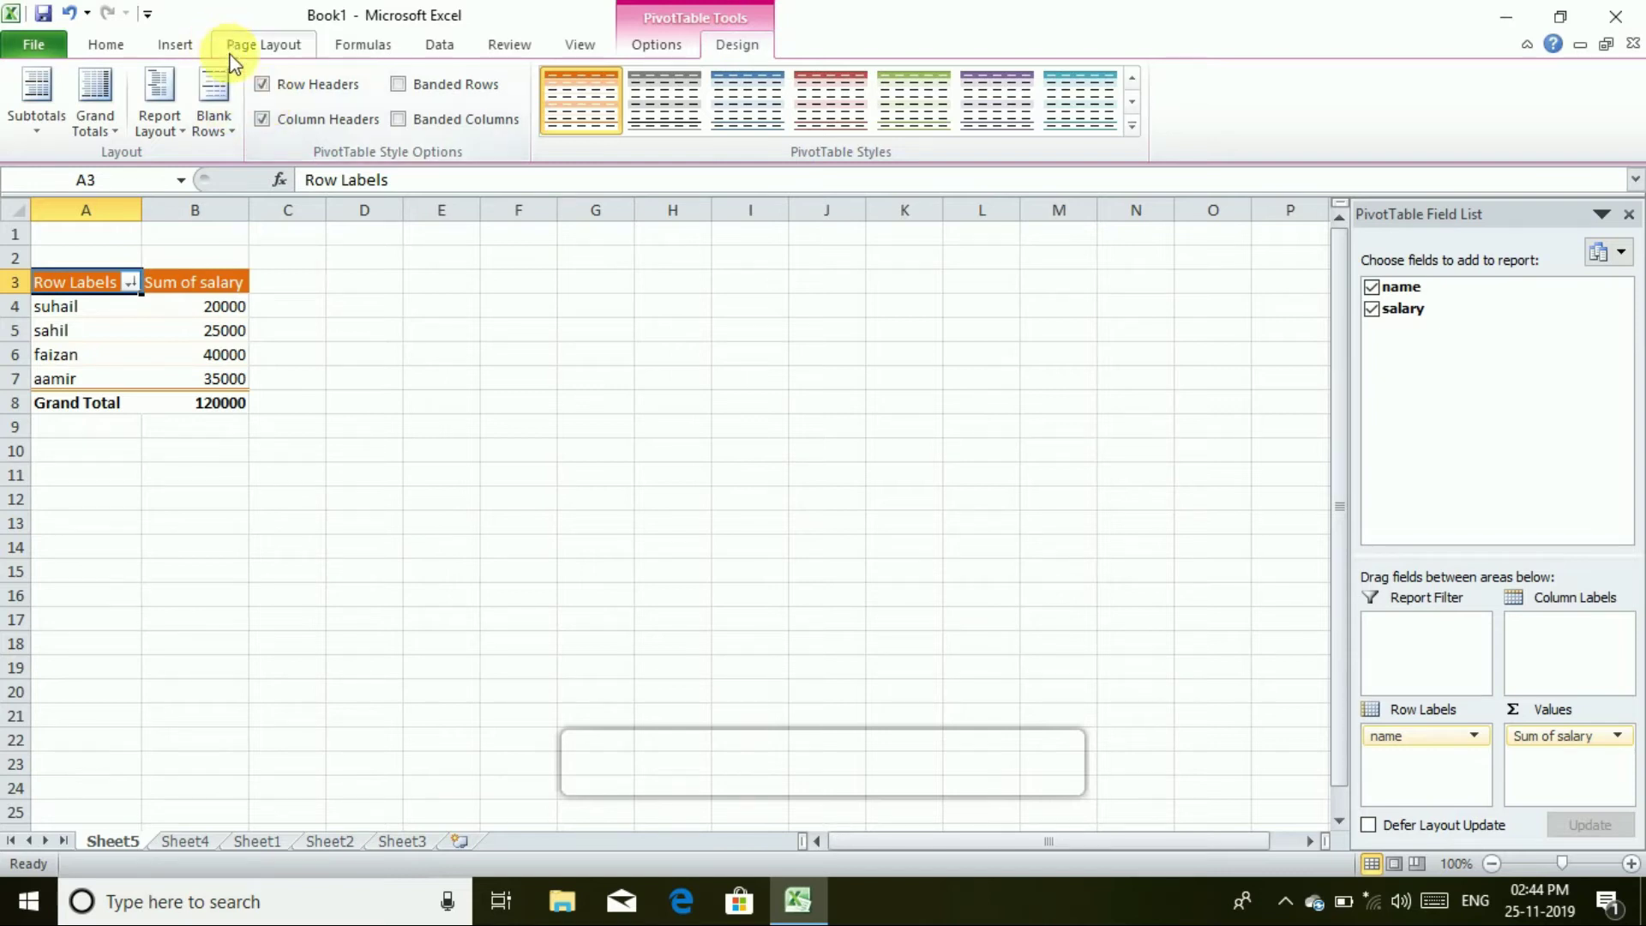
pyautogui.click(265, 84)
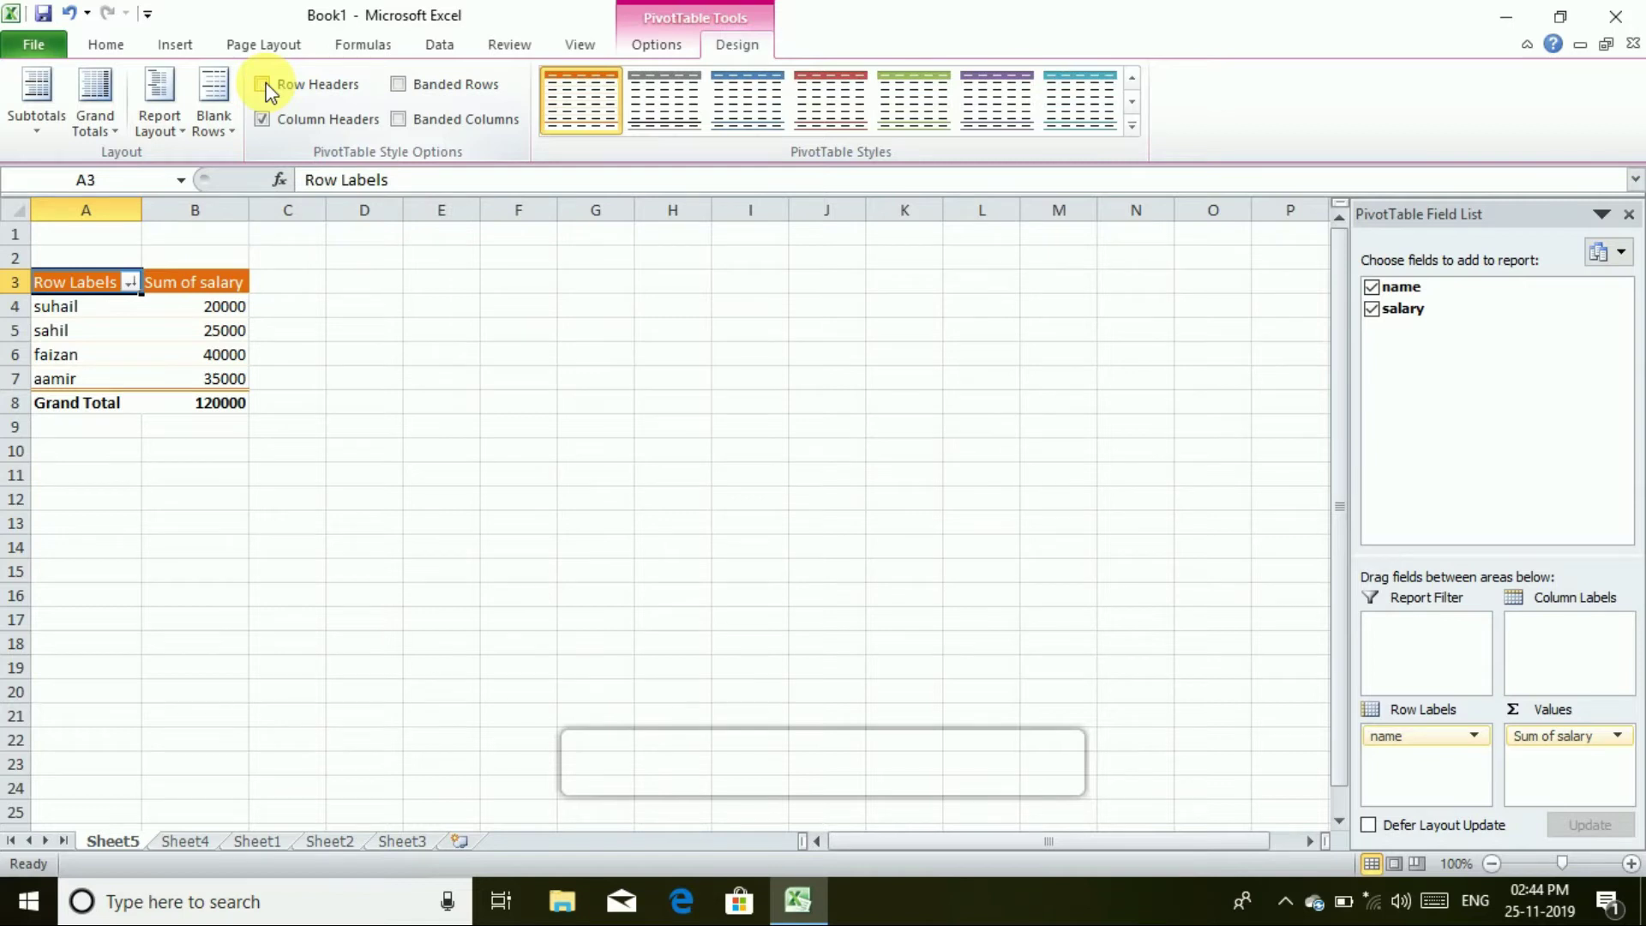
pyautogui.click(263, 120)
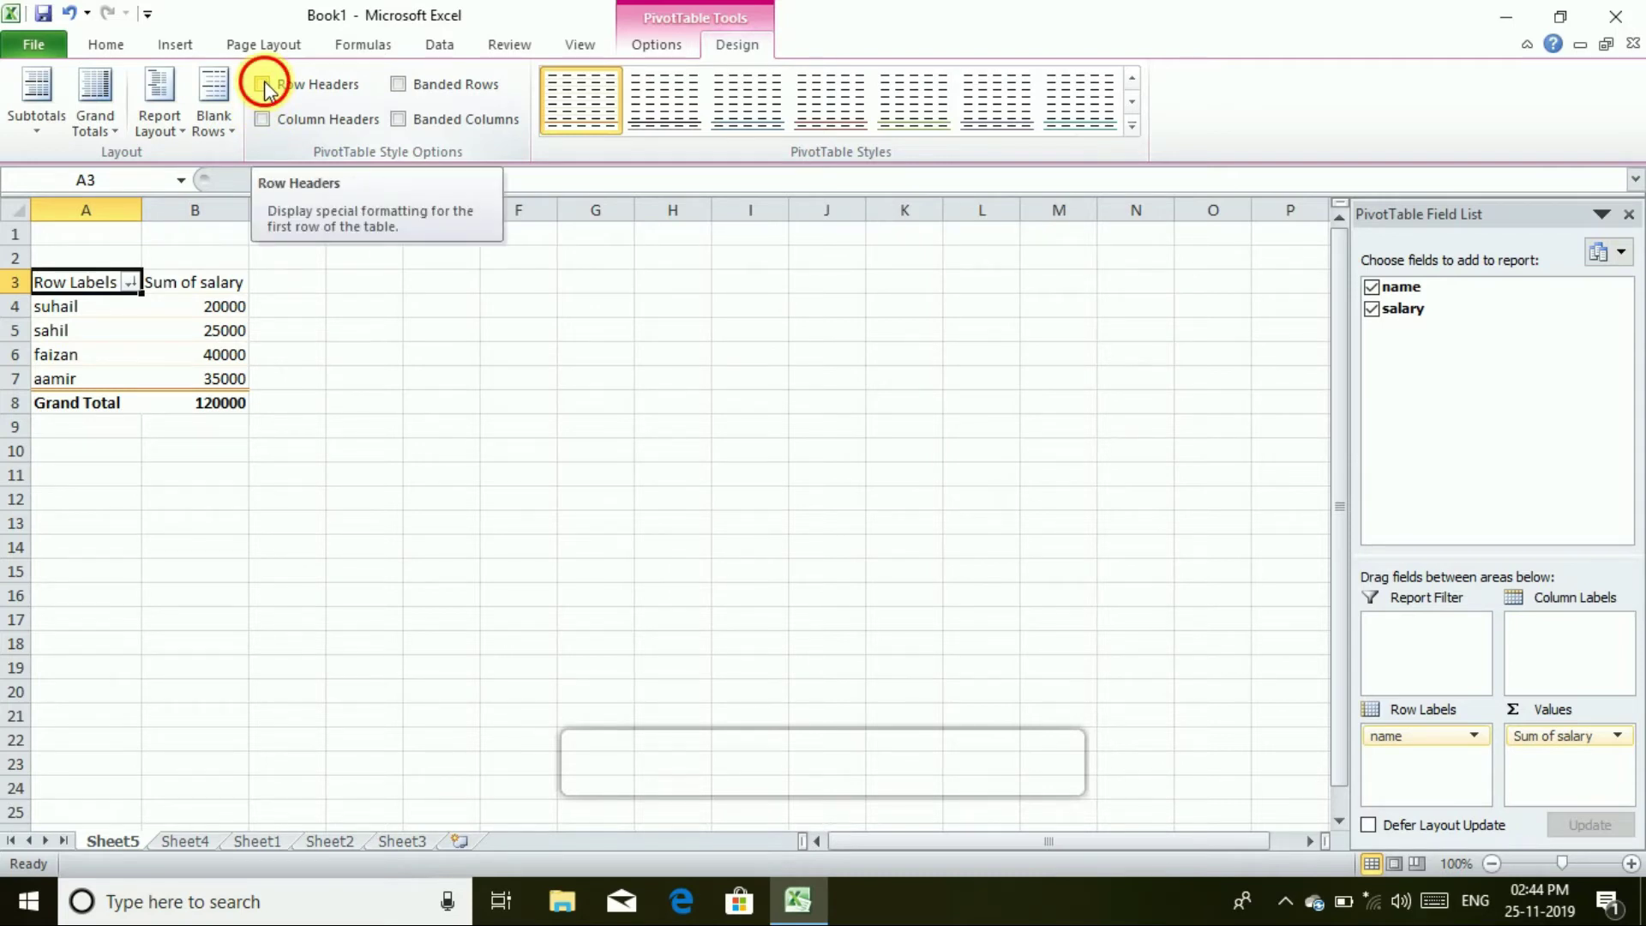
pyautogui.click(265, 83)
pyautogui.click(261, 121)
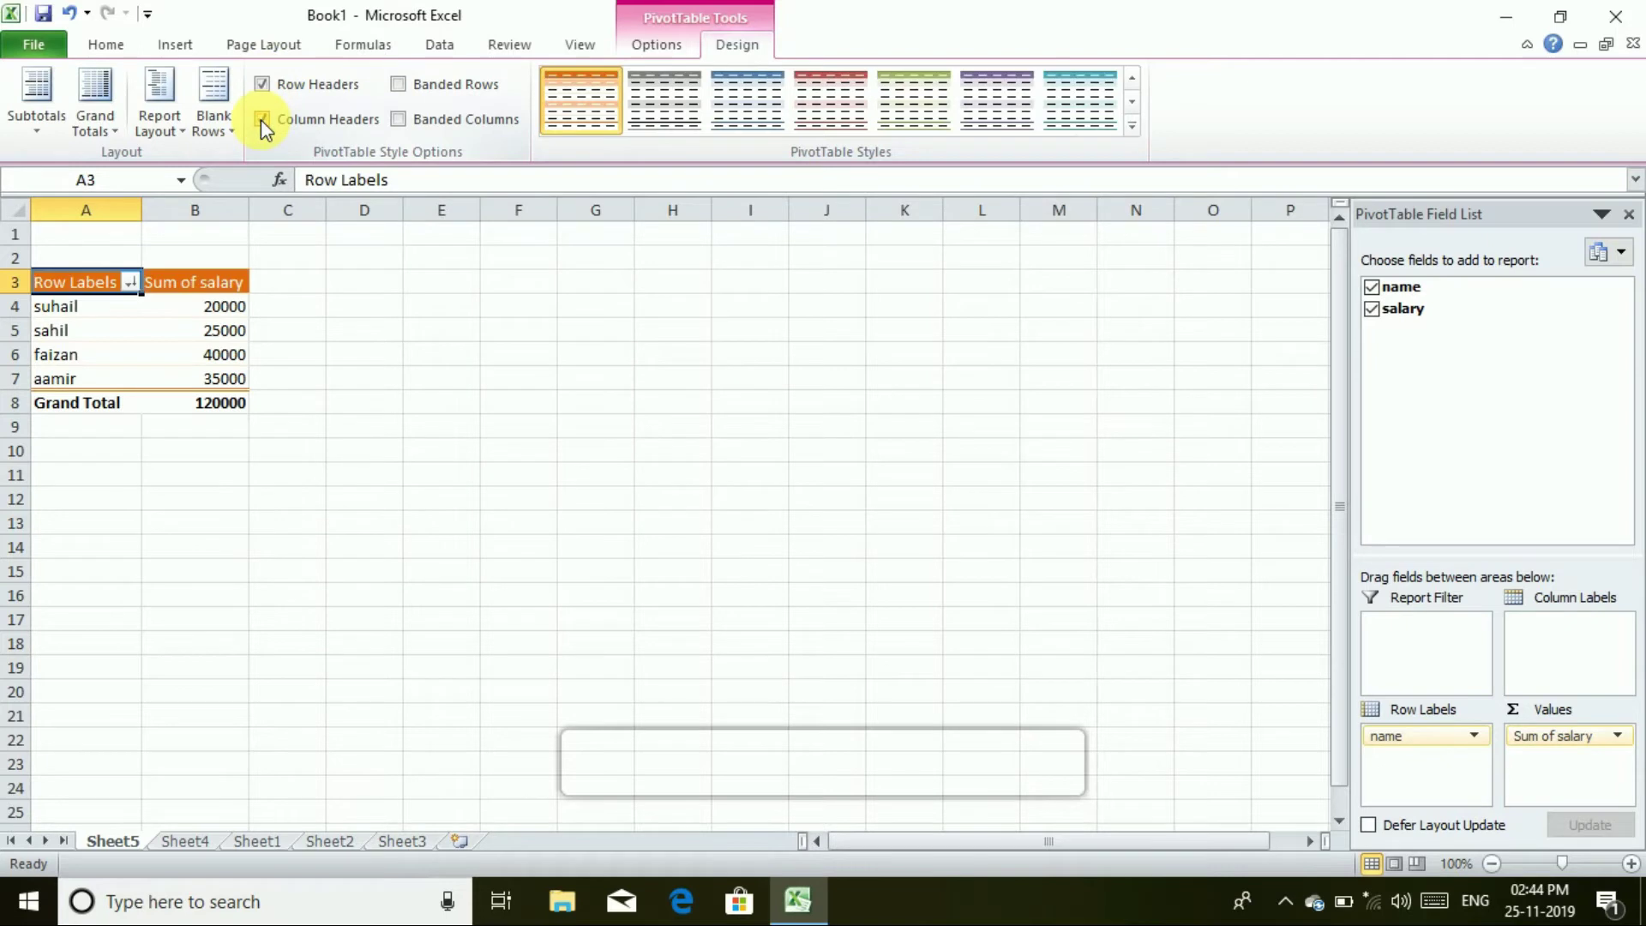
pyautogui.click(264, 85)
pyautogui.click(175, 45)
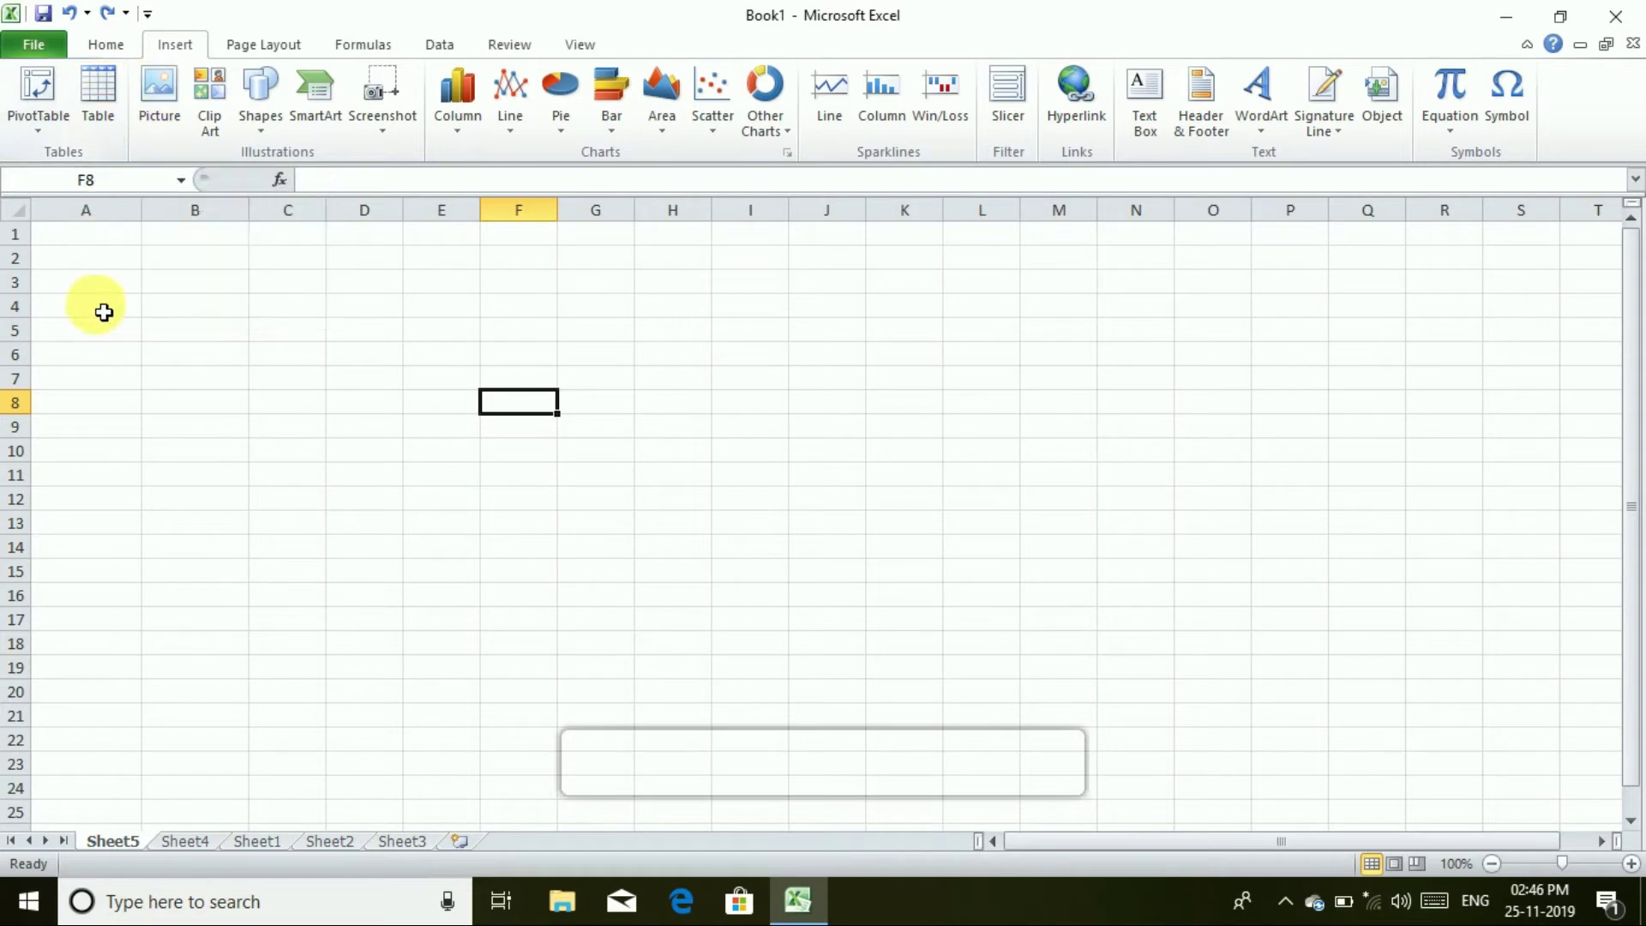
# Step: Turn the range B3:I18 into a table headed Column1 through Column8
pyautogui.click(186, 288)
pyautogui.moveTo(249, 294)
pyautogui.mouseDown()
pyautogui.moveTo(743, 317)
pyautogui.moveTo(786, 390)
pyautogui.moveTo(753, 569)
pyautogui.moveTo(798, 545)
pyautogui.moveTo(801, 343)
pyautogui.moveTo(798, 526)
pyautogui.moveTo(770, 672)
pyautogui.mouseUp()
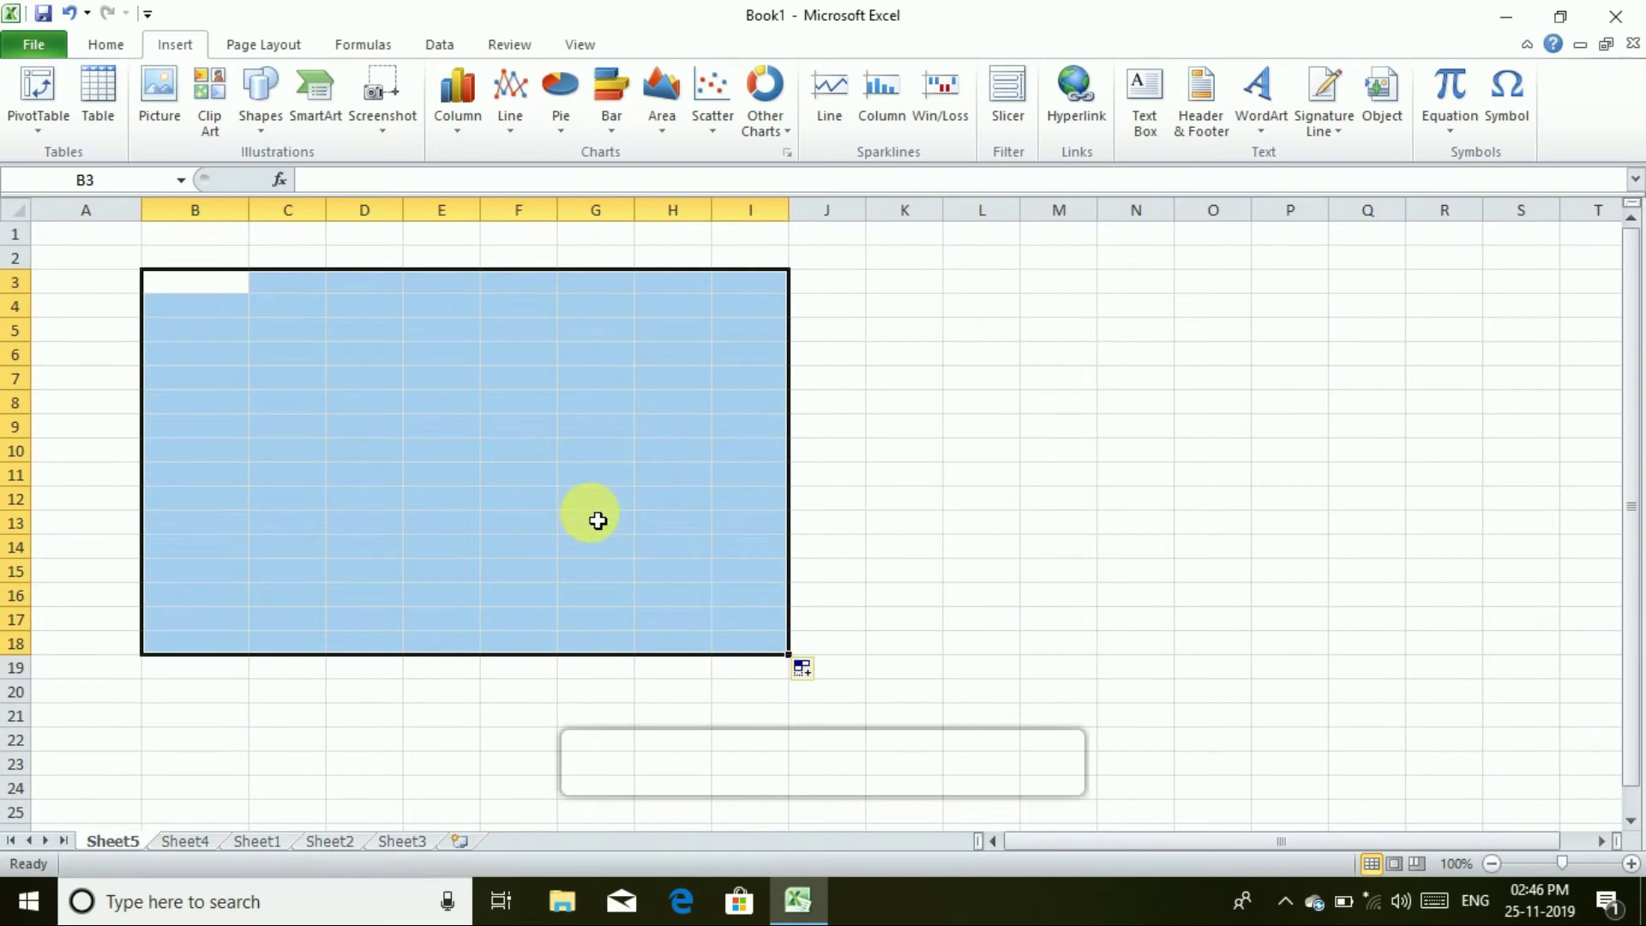
pyautogui.click(105, 122)
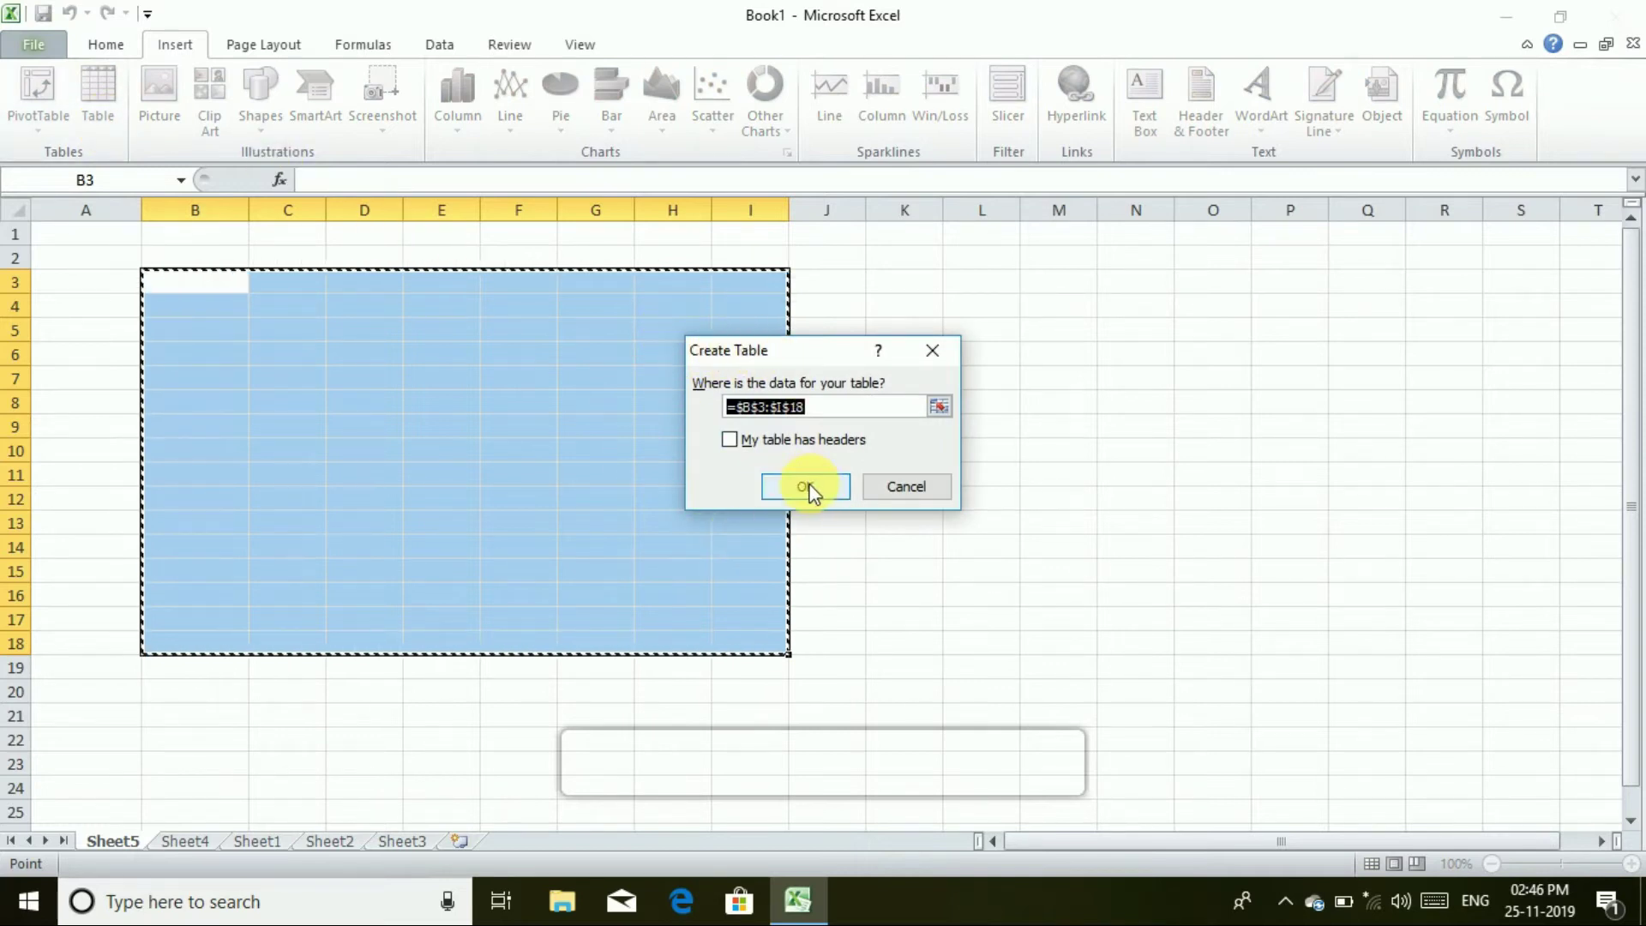
pyautogui.click(806, 487)
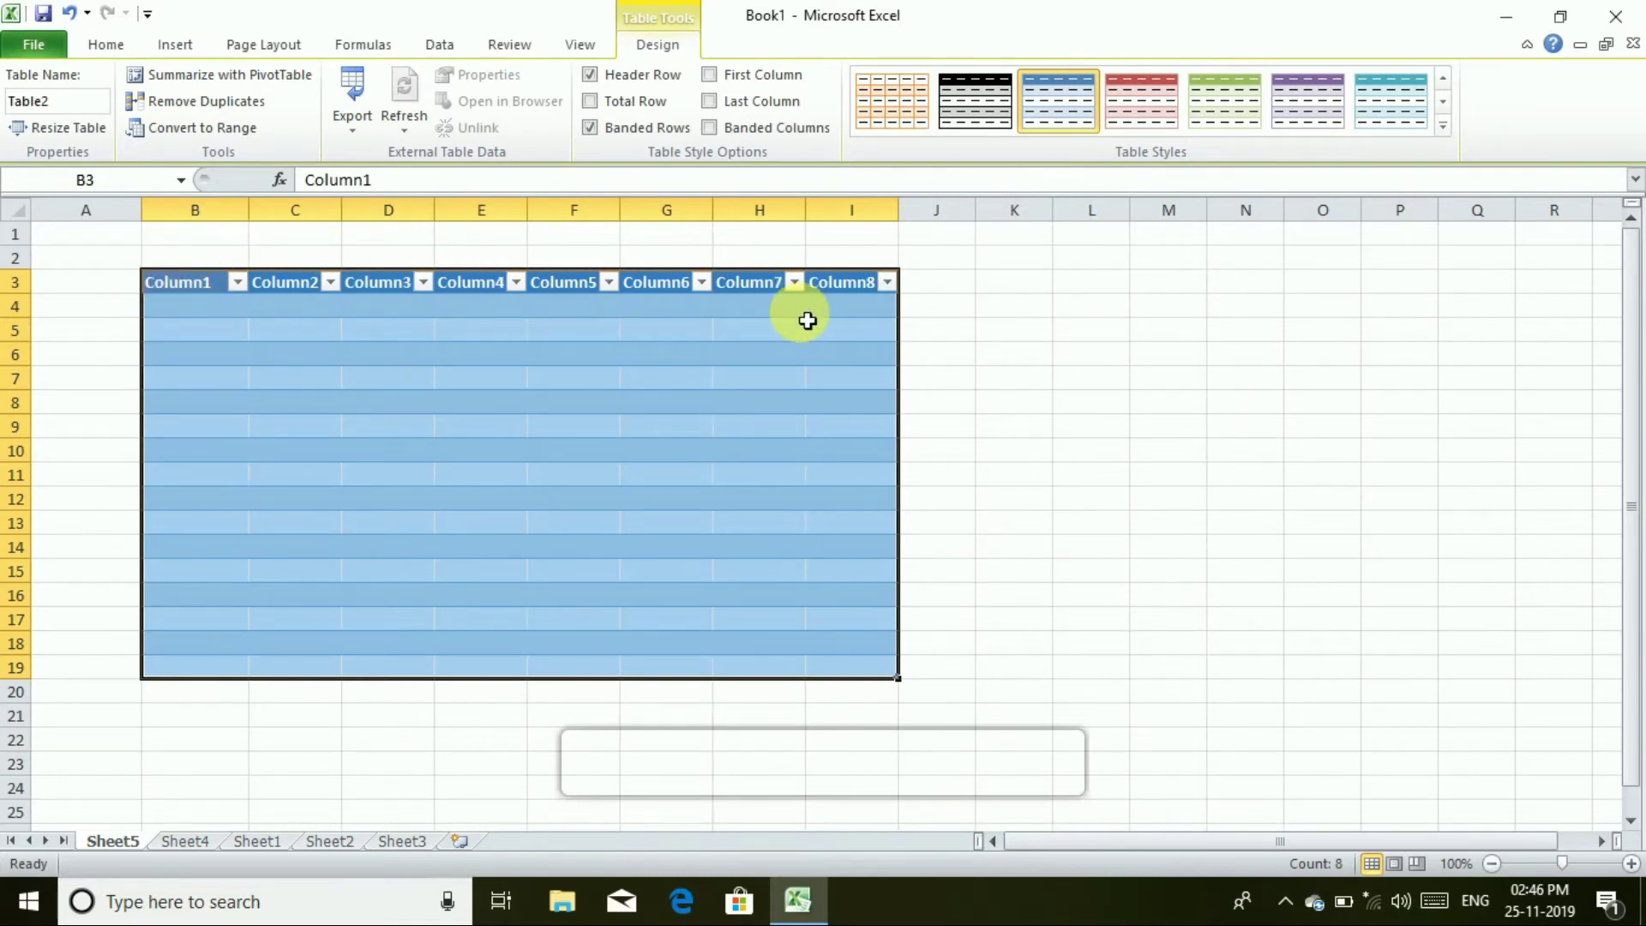
# Step: Enter 'name' in B4 with suhail, aamir, sahil and salman beneath it
pyautogui.click(180, 314)
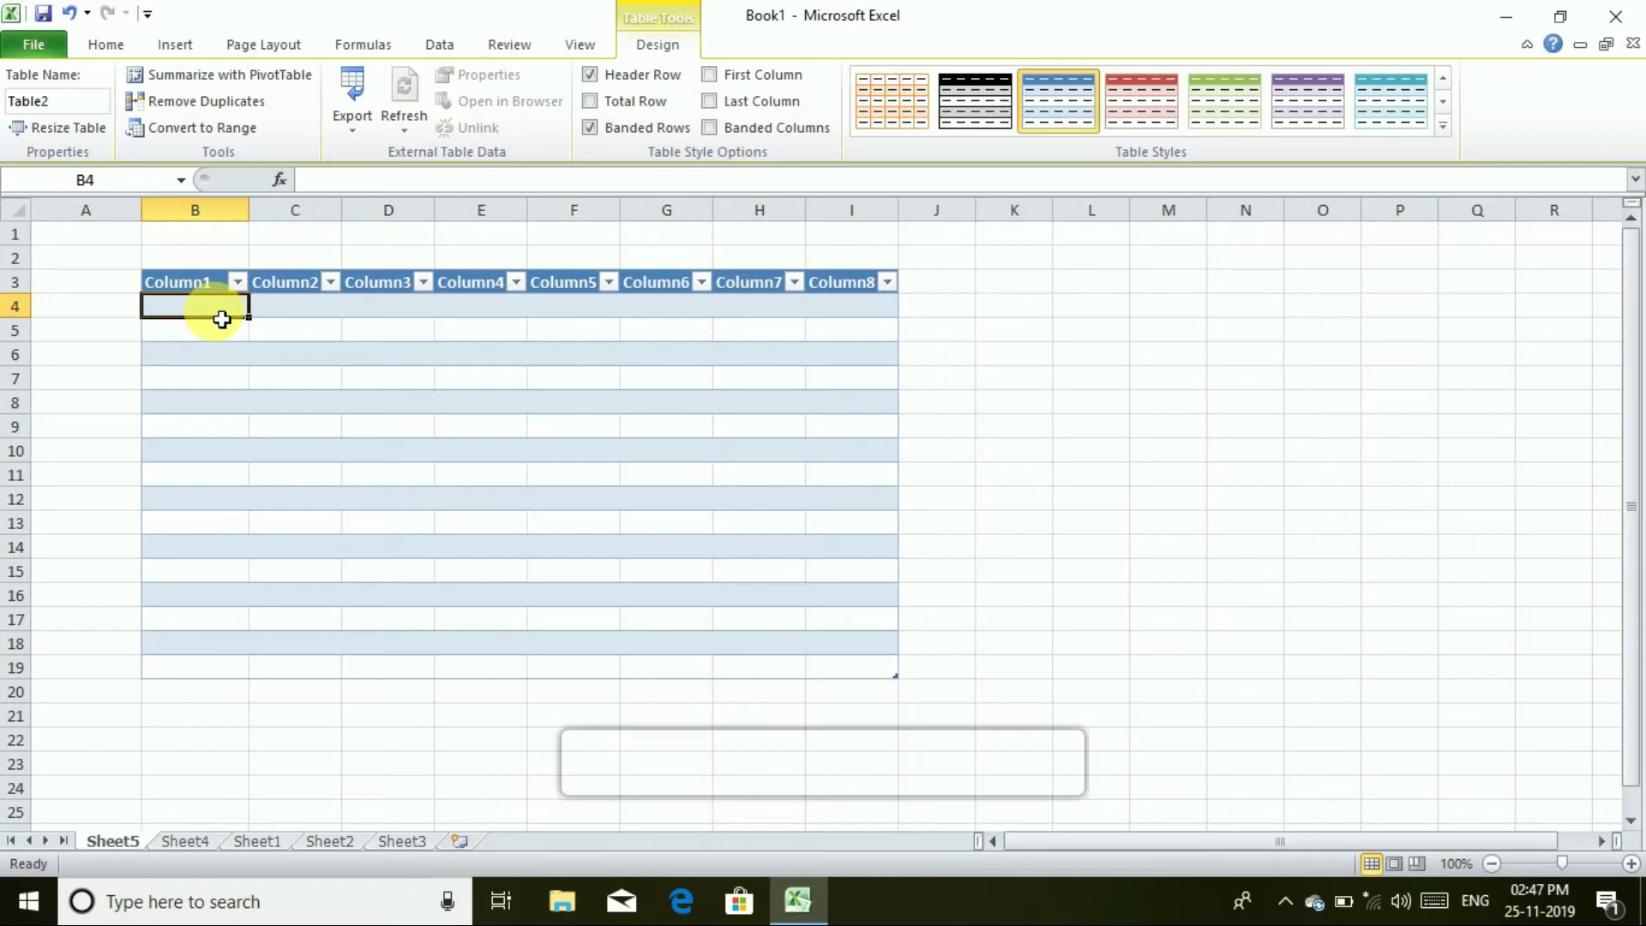
pyautogui.write('suah')
pyautogui.press('BackSpace')
pyautogui.press('BackSpace')
pyautogui.press('BackSpace')
pyautogui.press('BackSpace')
pyautogui.write('name')
pyautogui.press('Return')
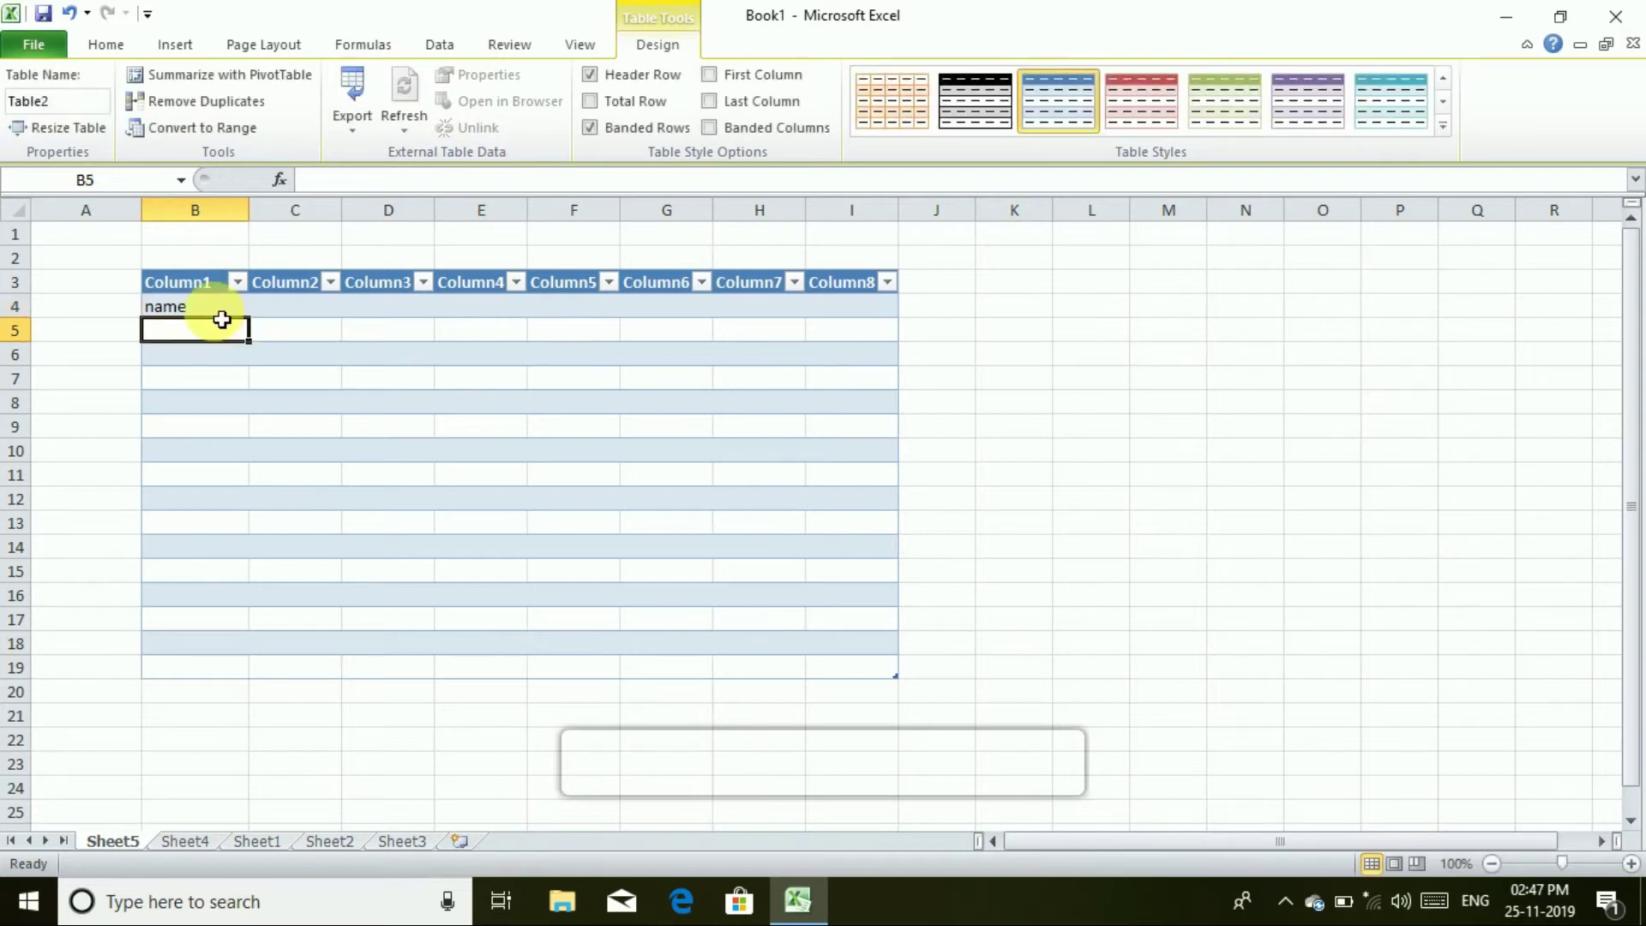
pyautogui.write('suhail')
pyautogui.press('Return')
pyautogui.write('aamo')
pyautogui.press('BackSpace')
pyautogui.write('ir')
pyautogui.press('Return')
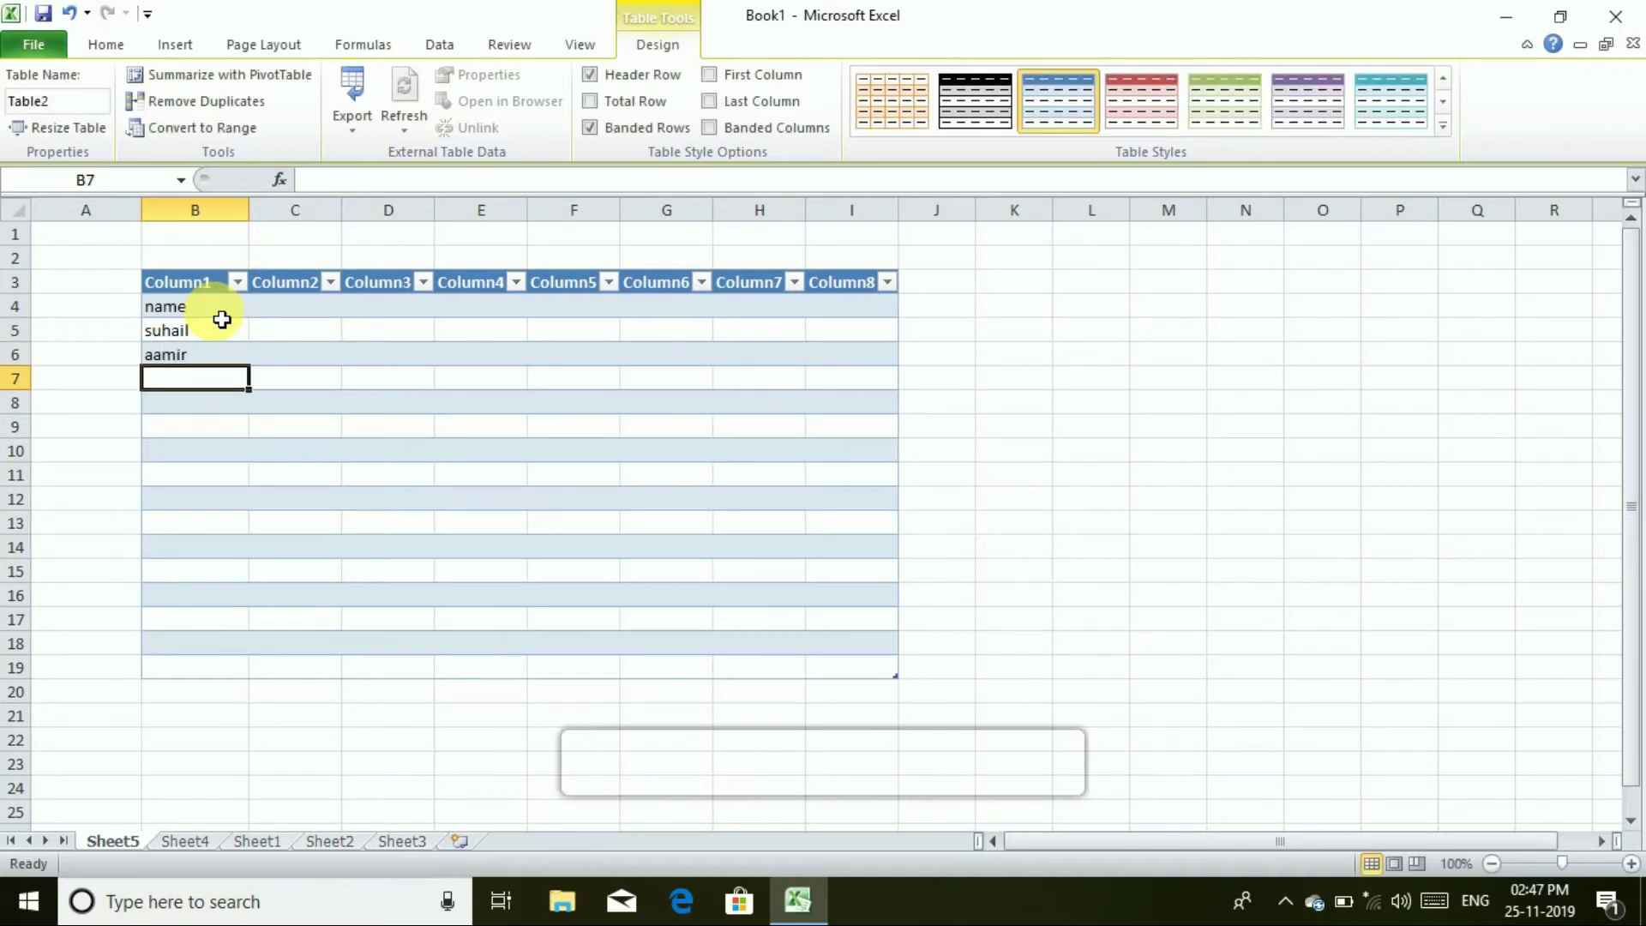
pyautogui.write('sahil')
pyautogui.press('Return')
pyautogui.write('salman')
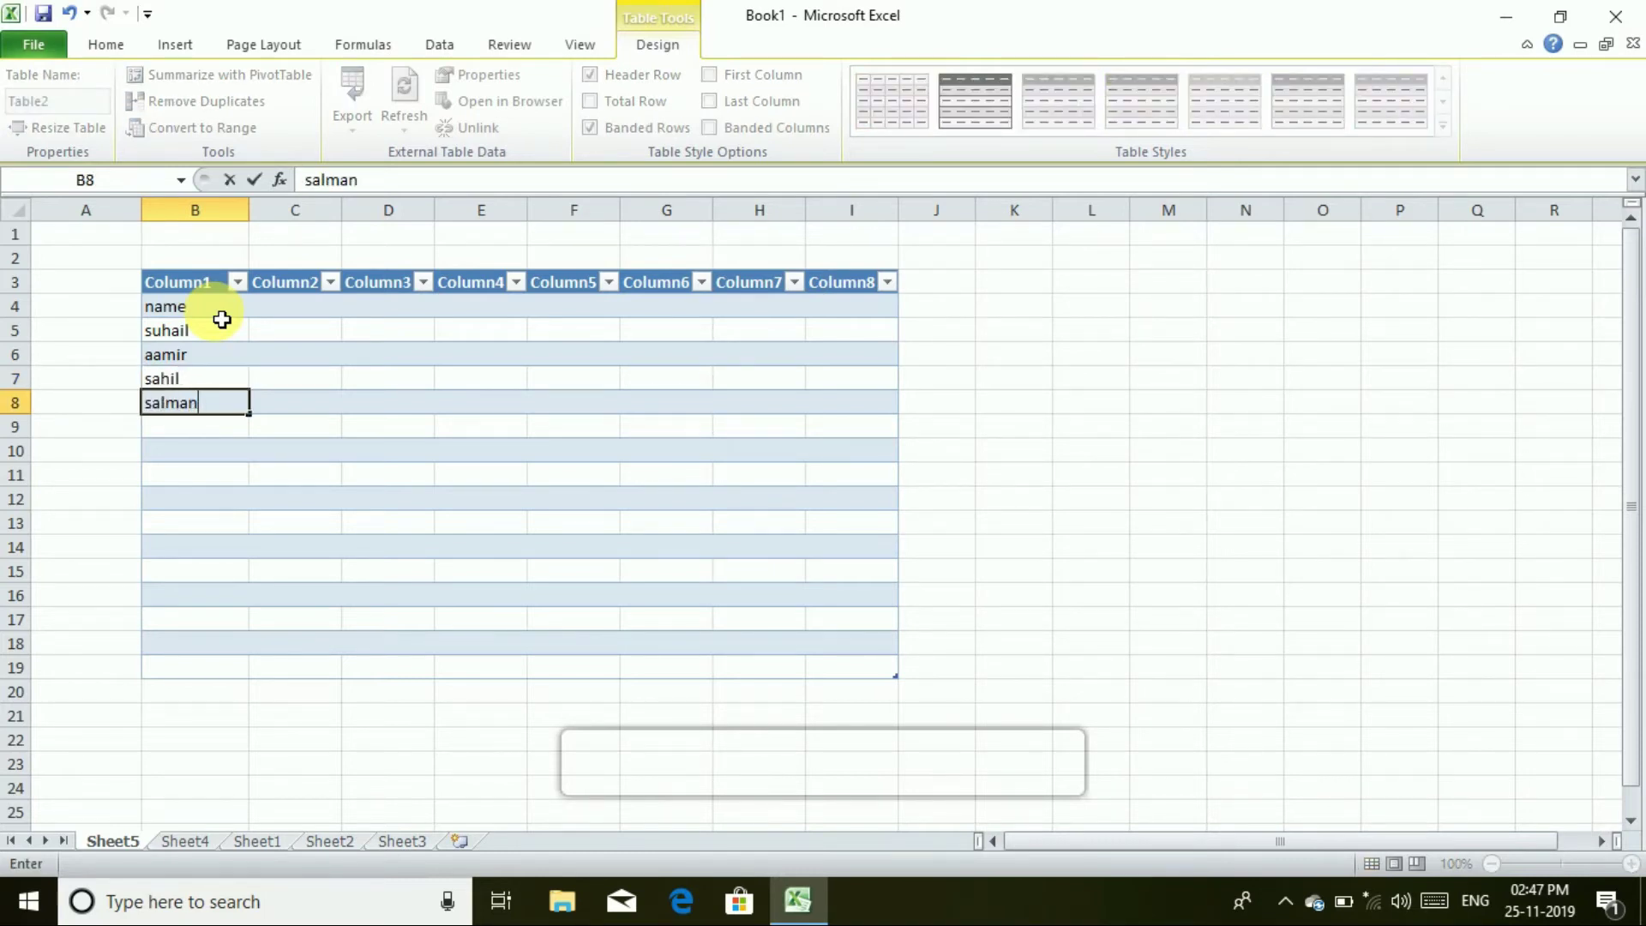
pyautogui.click(304, 316)
# Step: Enter 'salary' with 20000, 10000, 50000, 40000 in C4:C8, and 'age' in D4
pyautogui.write('salary')
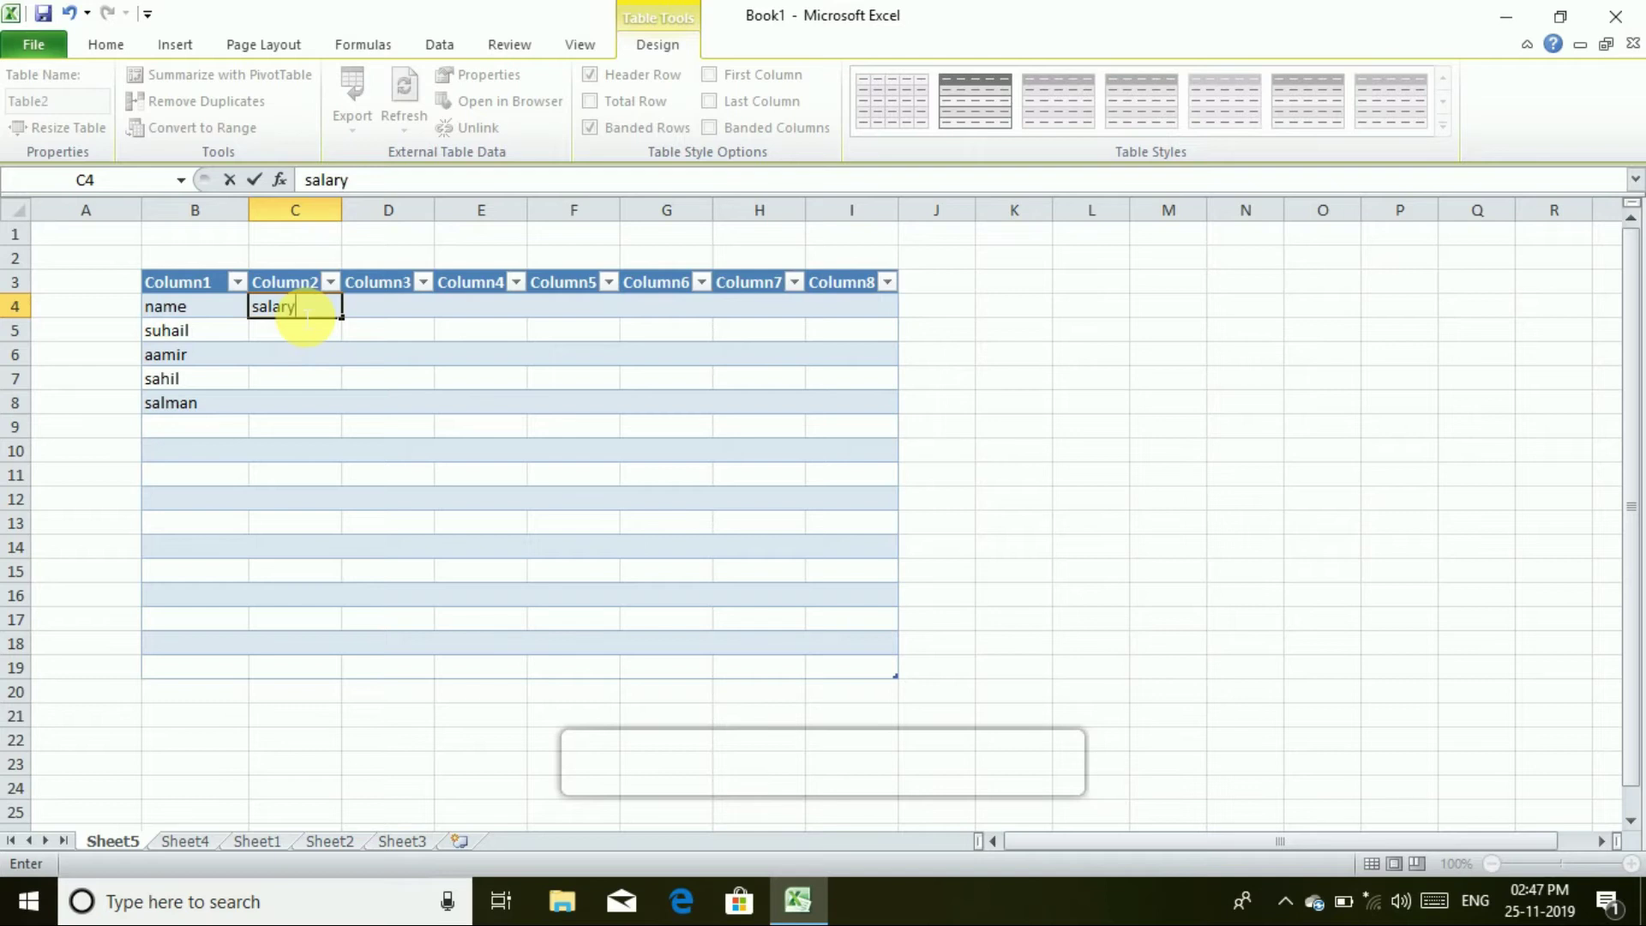
pyautogui.press('Return')
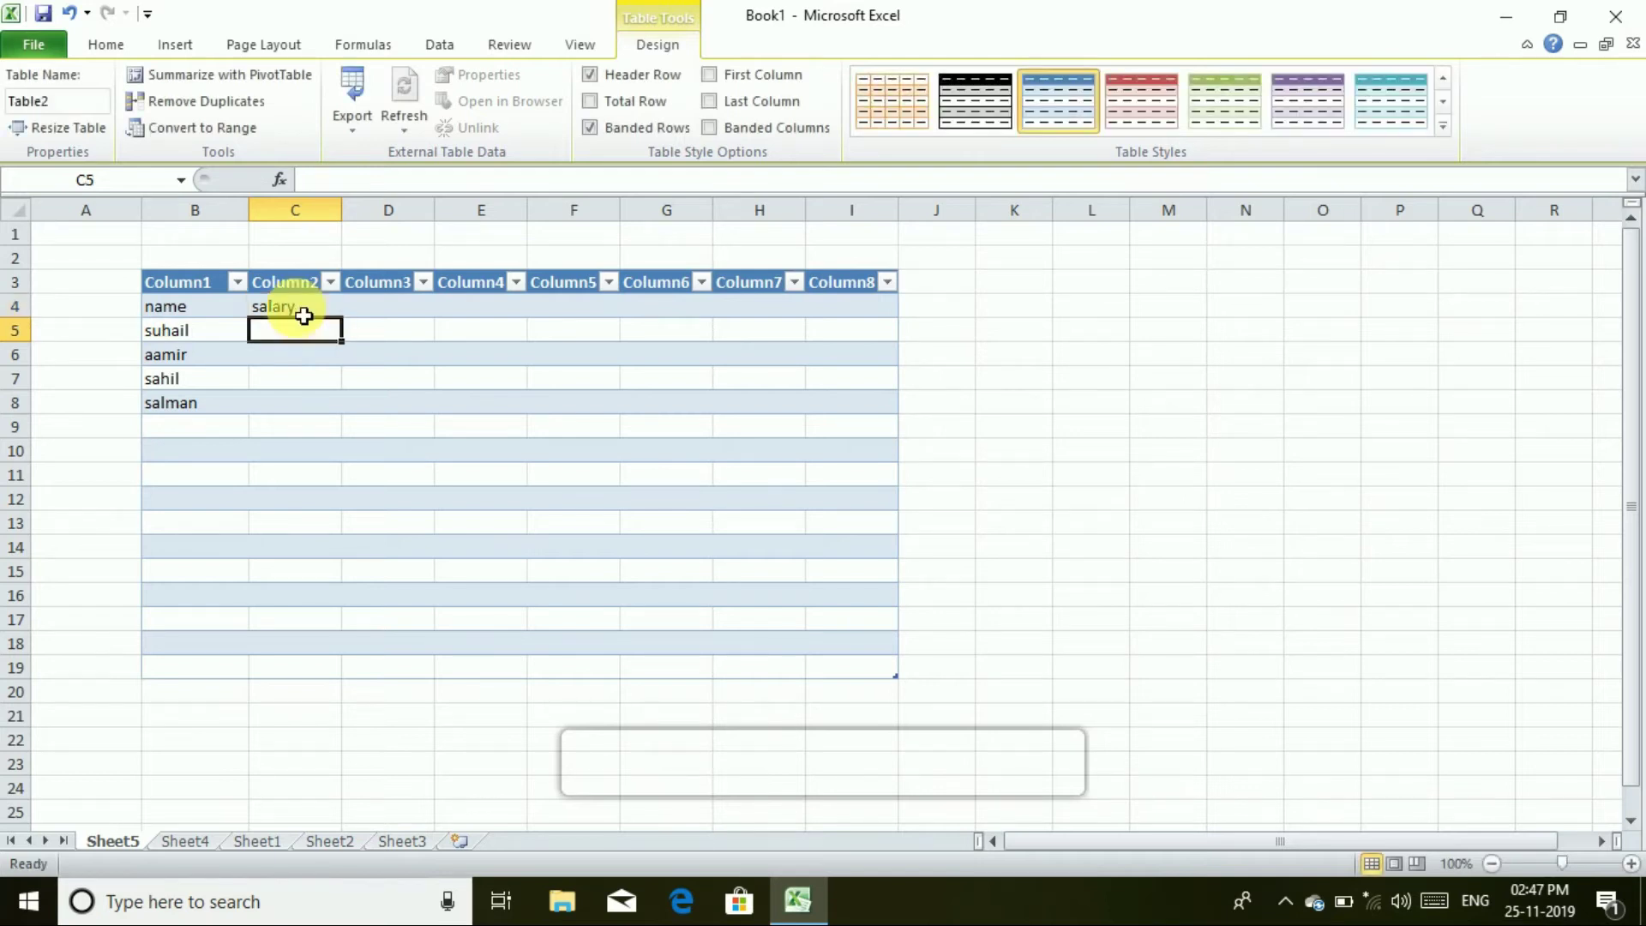
pyautogui.write('20000')
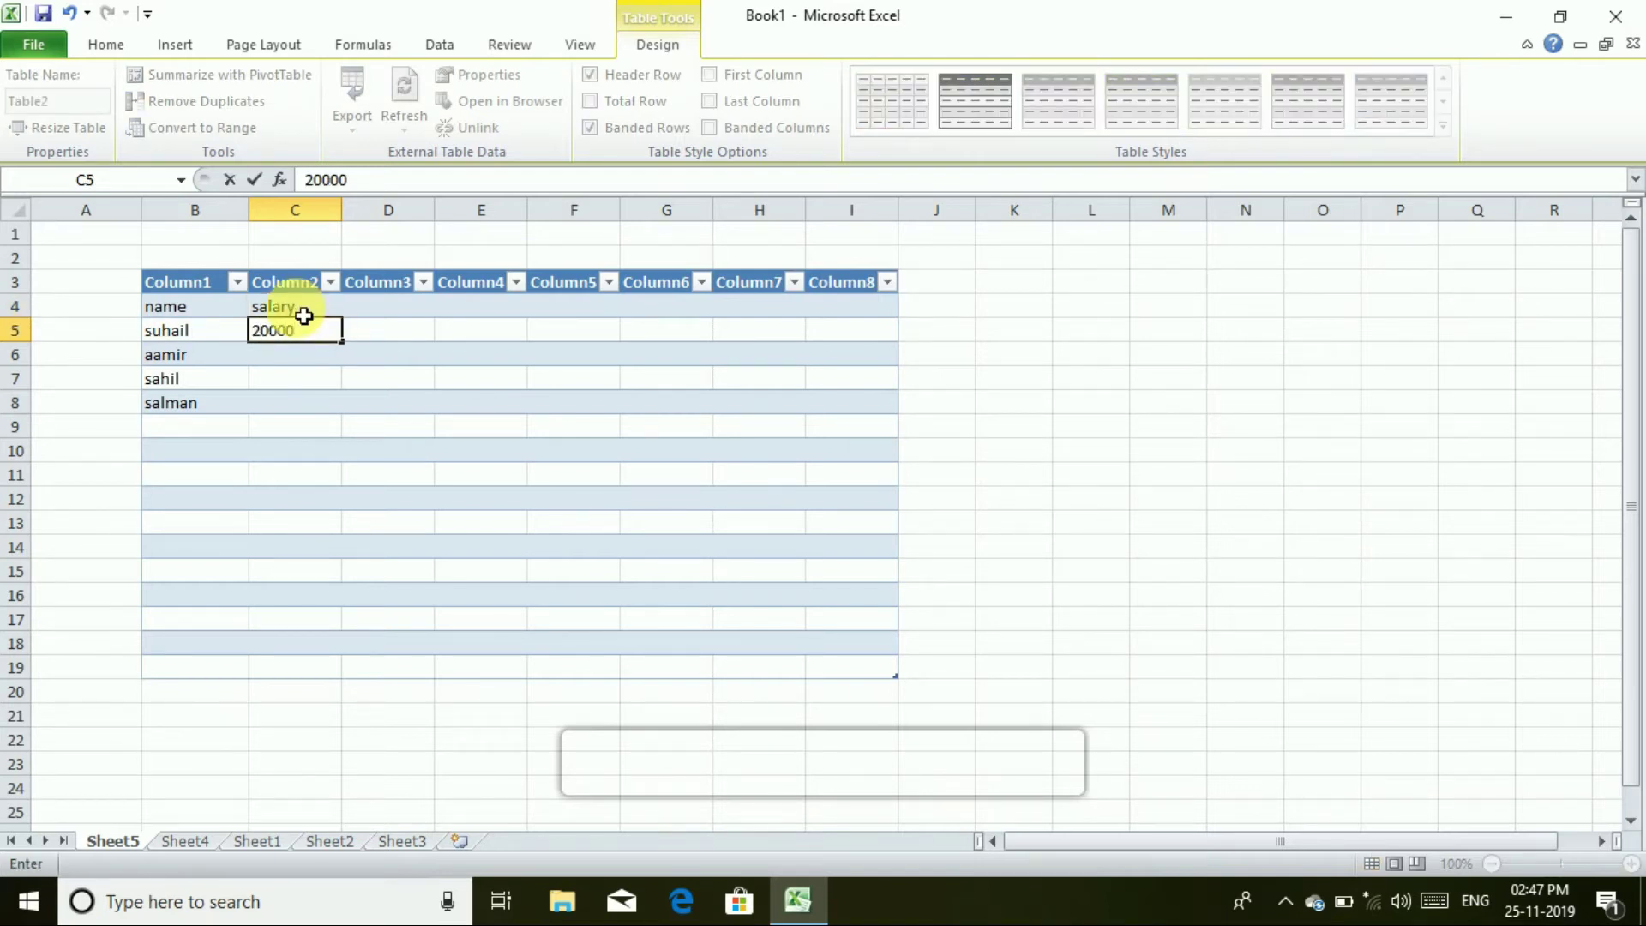
pyautogui.press('Return')
pyautogui.write('10000')
pyautogui.press('Return')
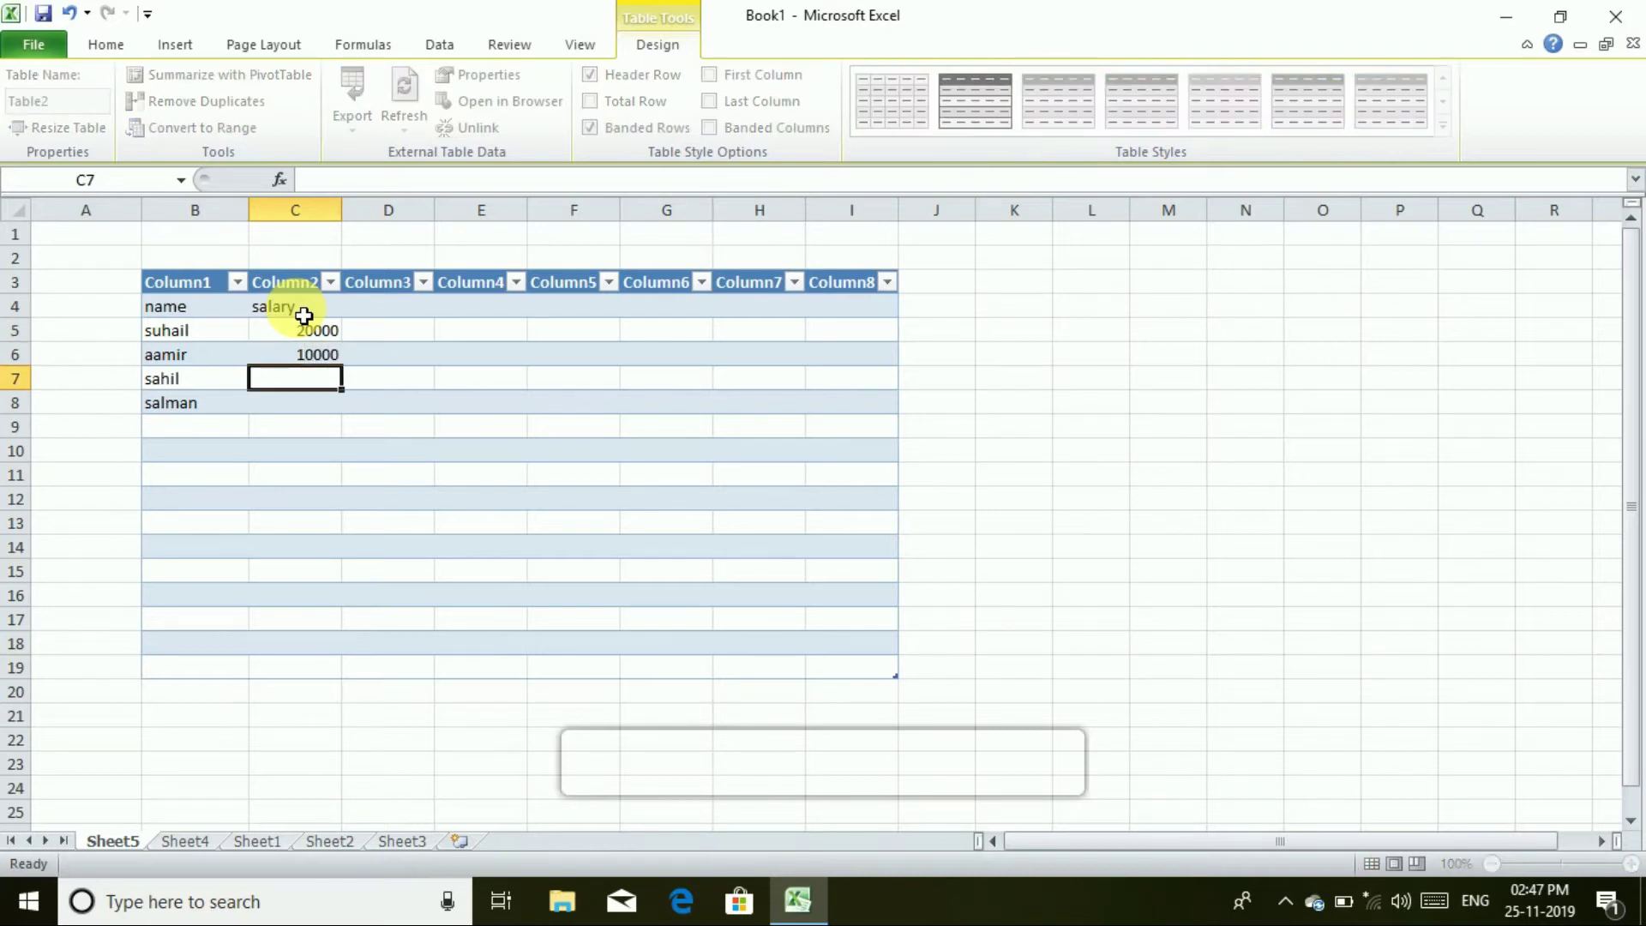
pyautogui.write('50000')
pyautogui.press('Return')
pyautogui.write('40000')
pyautogui.press('Return')
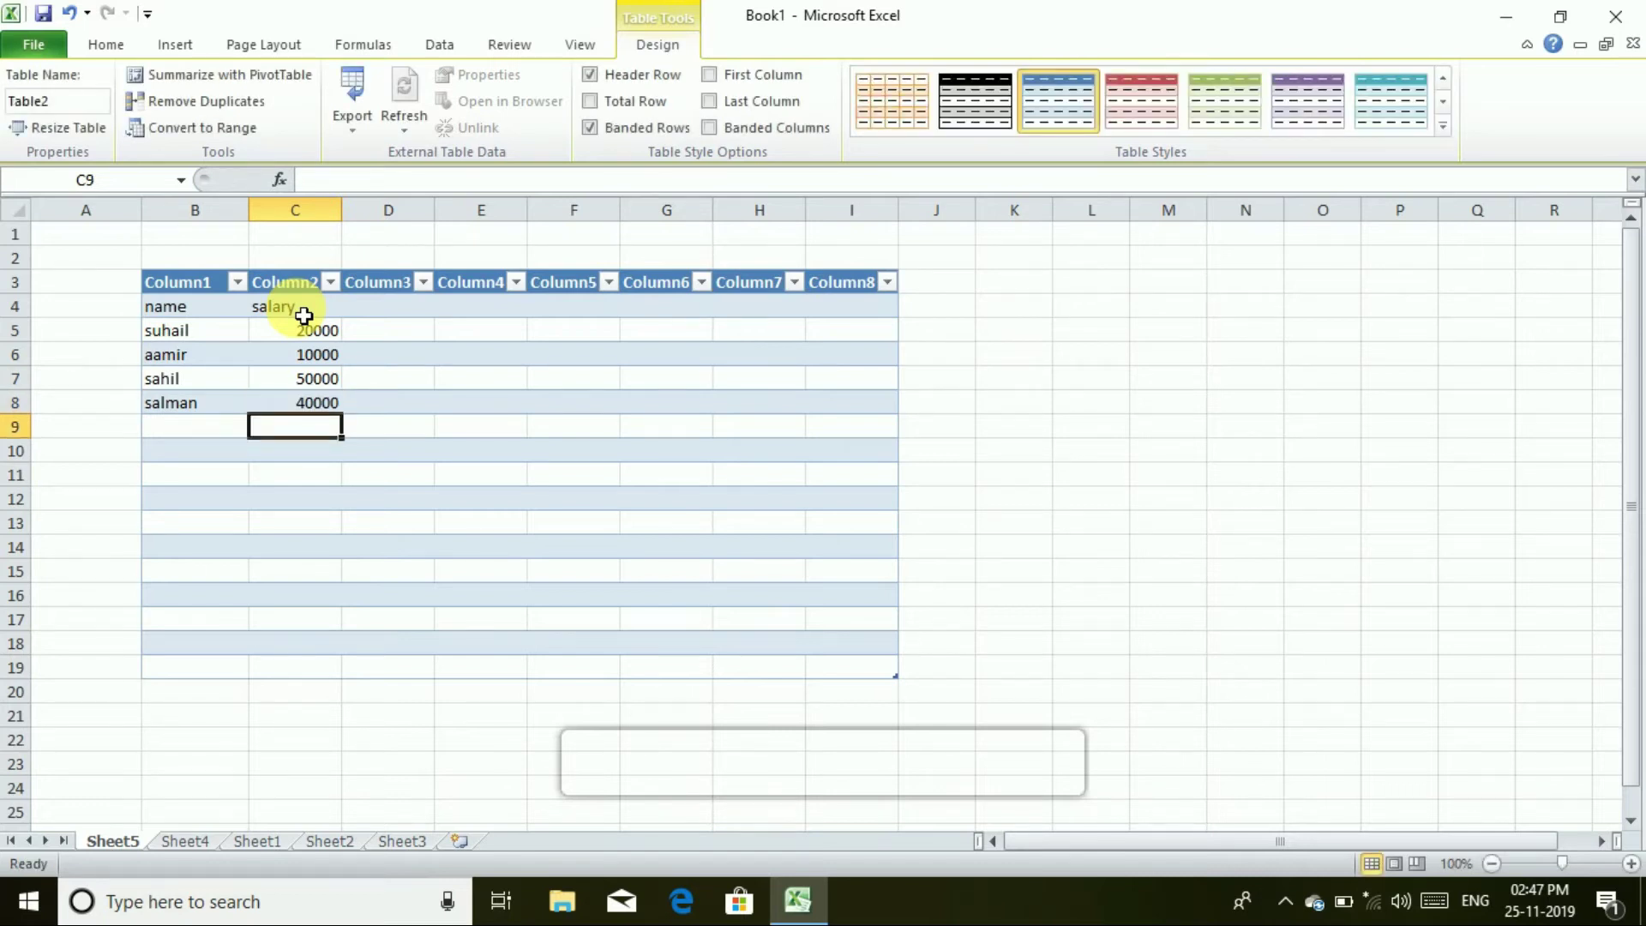
pyautogui.press('Right')
pyautogui.press('Up')
pyautogui.press('Up')
pyautogui.press('Up')
pyautogui.press('Up')
pyautogui.press('Up')
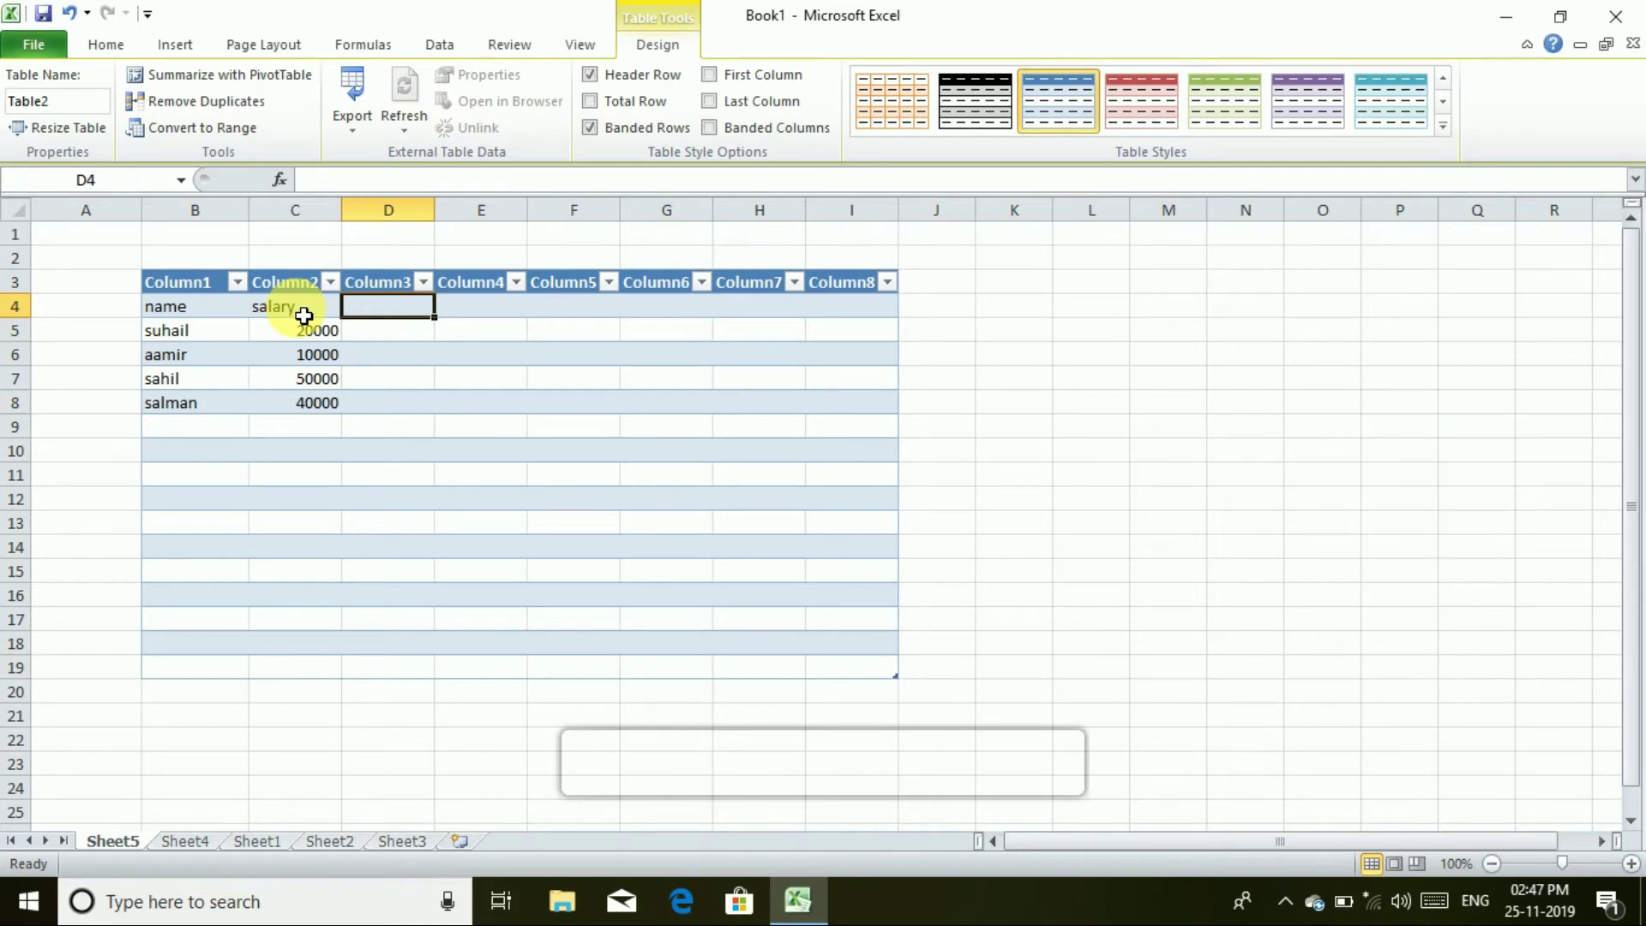
pyautogui.write('agr')
pyautogui.press('BackSpace')
pyautogui.write('e')
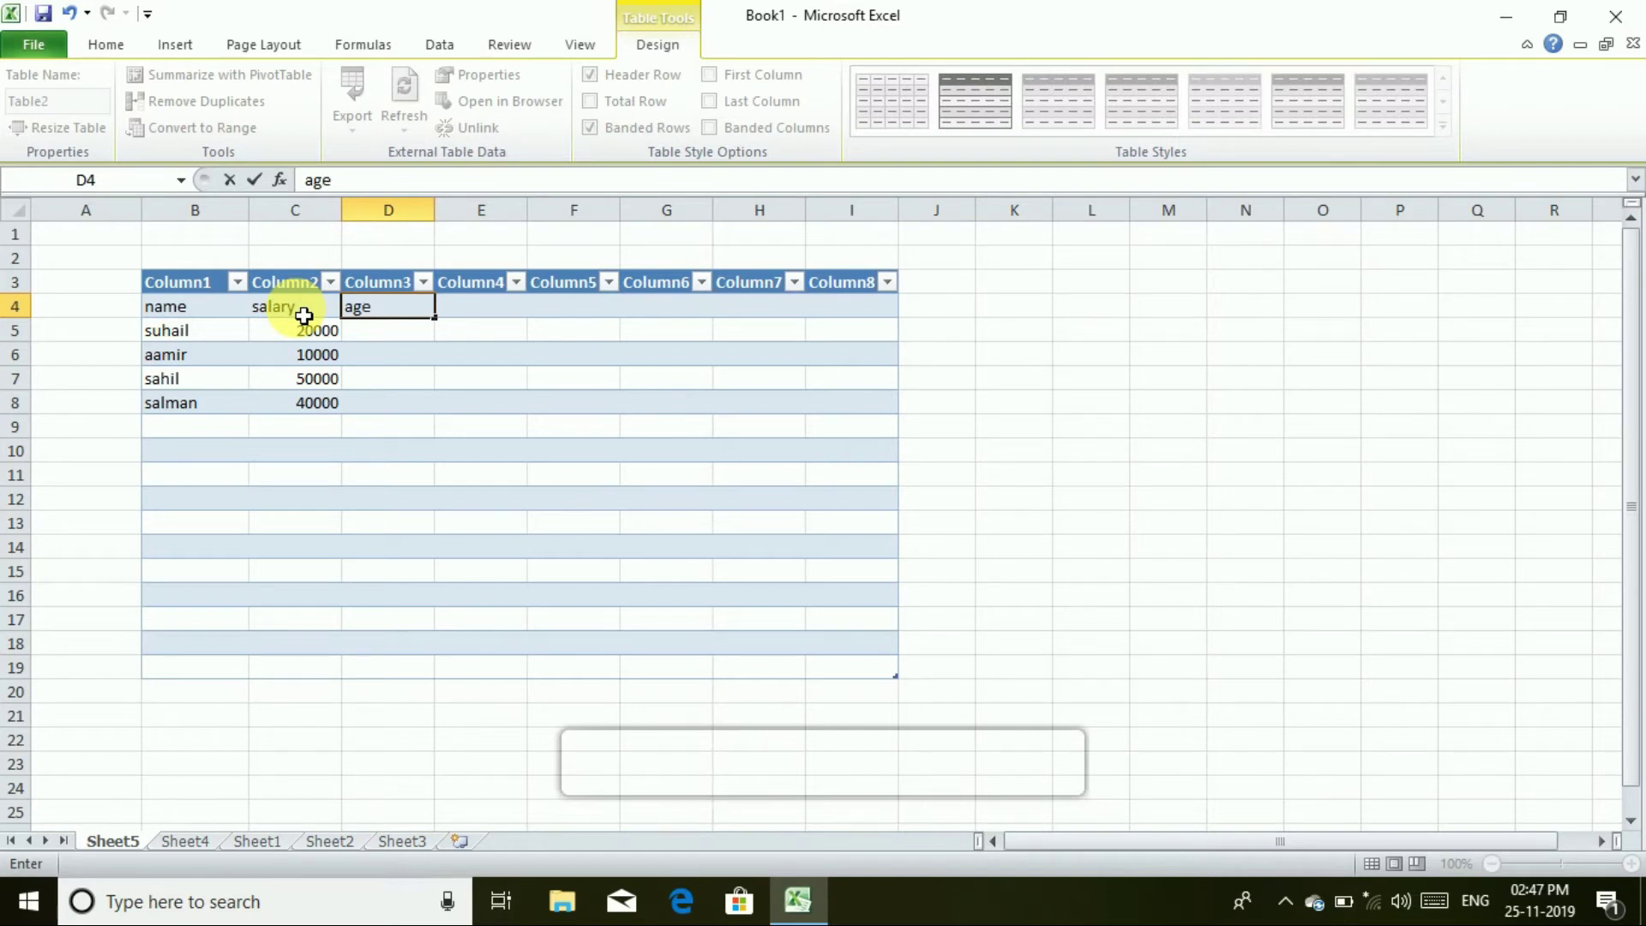
pyautogui.press('Tab')
pyautogui.press('Tab')
pyautogui.press('Tab')
pyautogui.press('Tab')
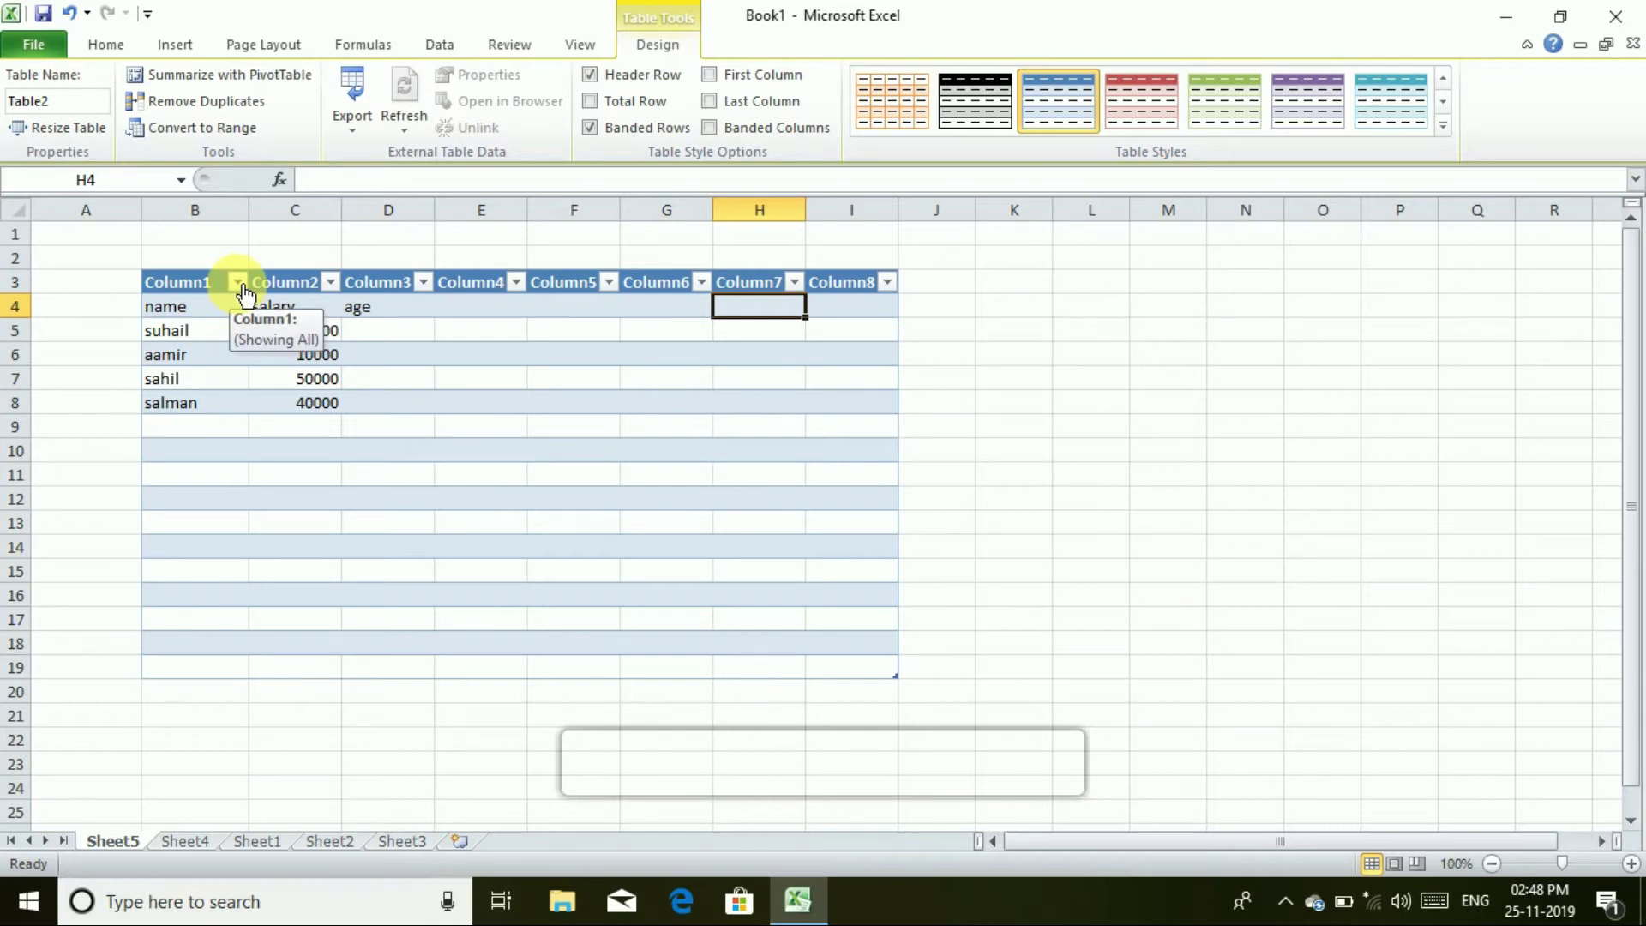
# Step: Open the Column1 filter list and close it again without sorting the table
pyautogui.click(238, 283)
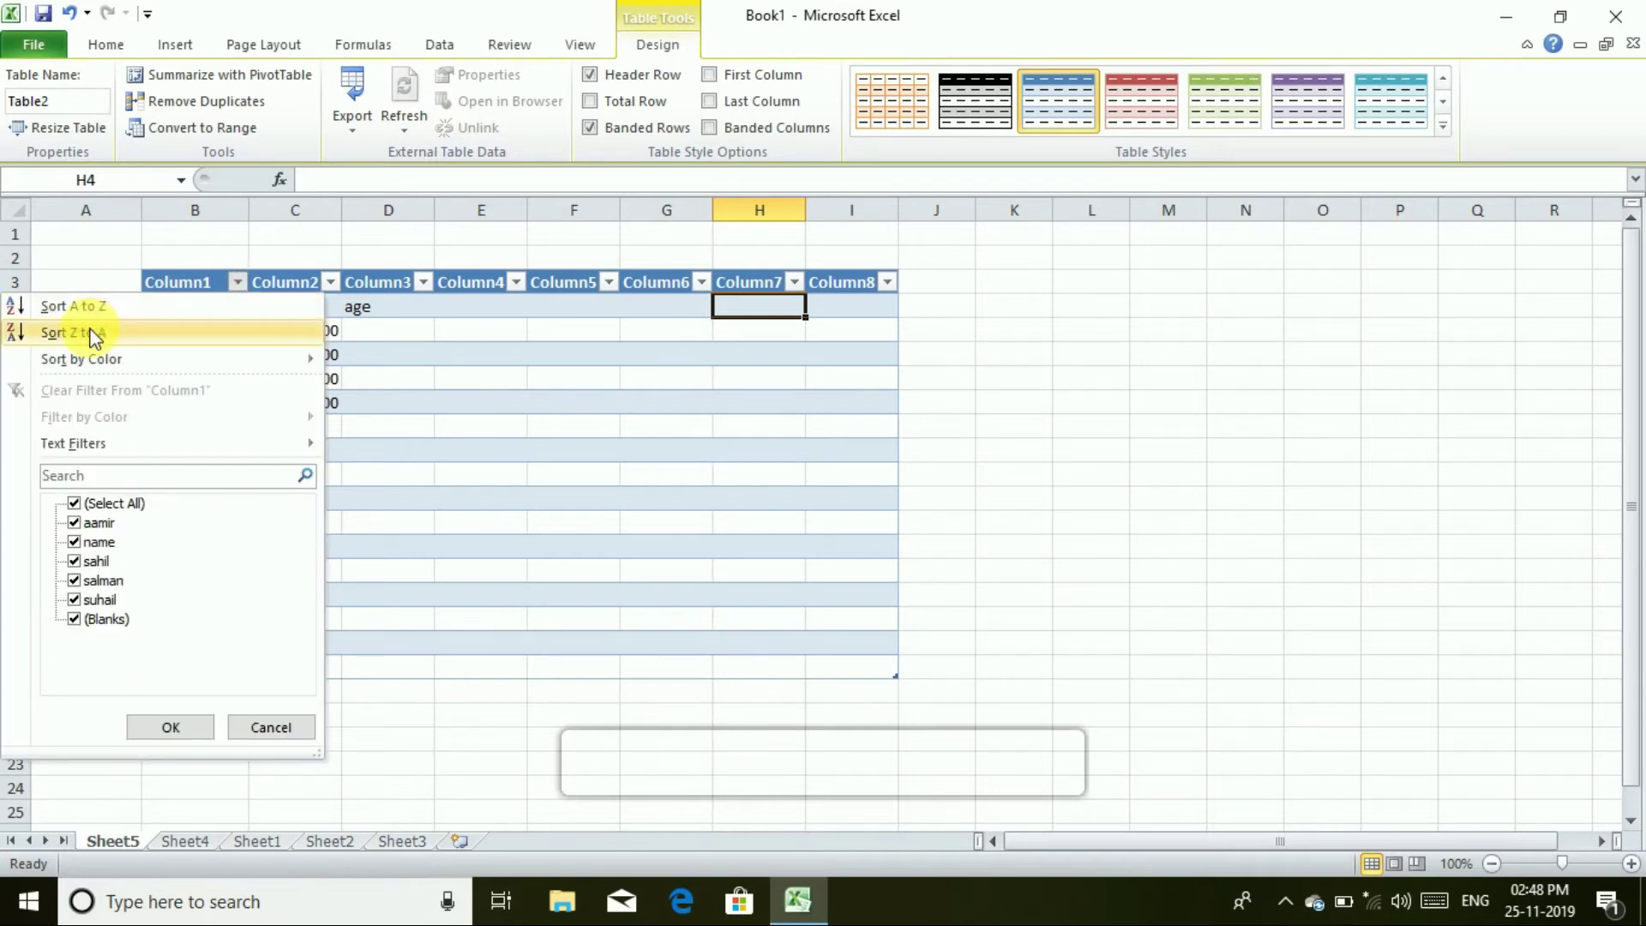
pyautogui.click(91, 307)
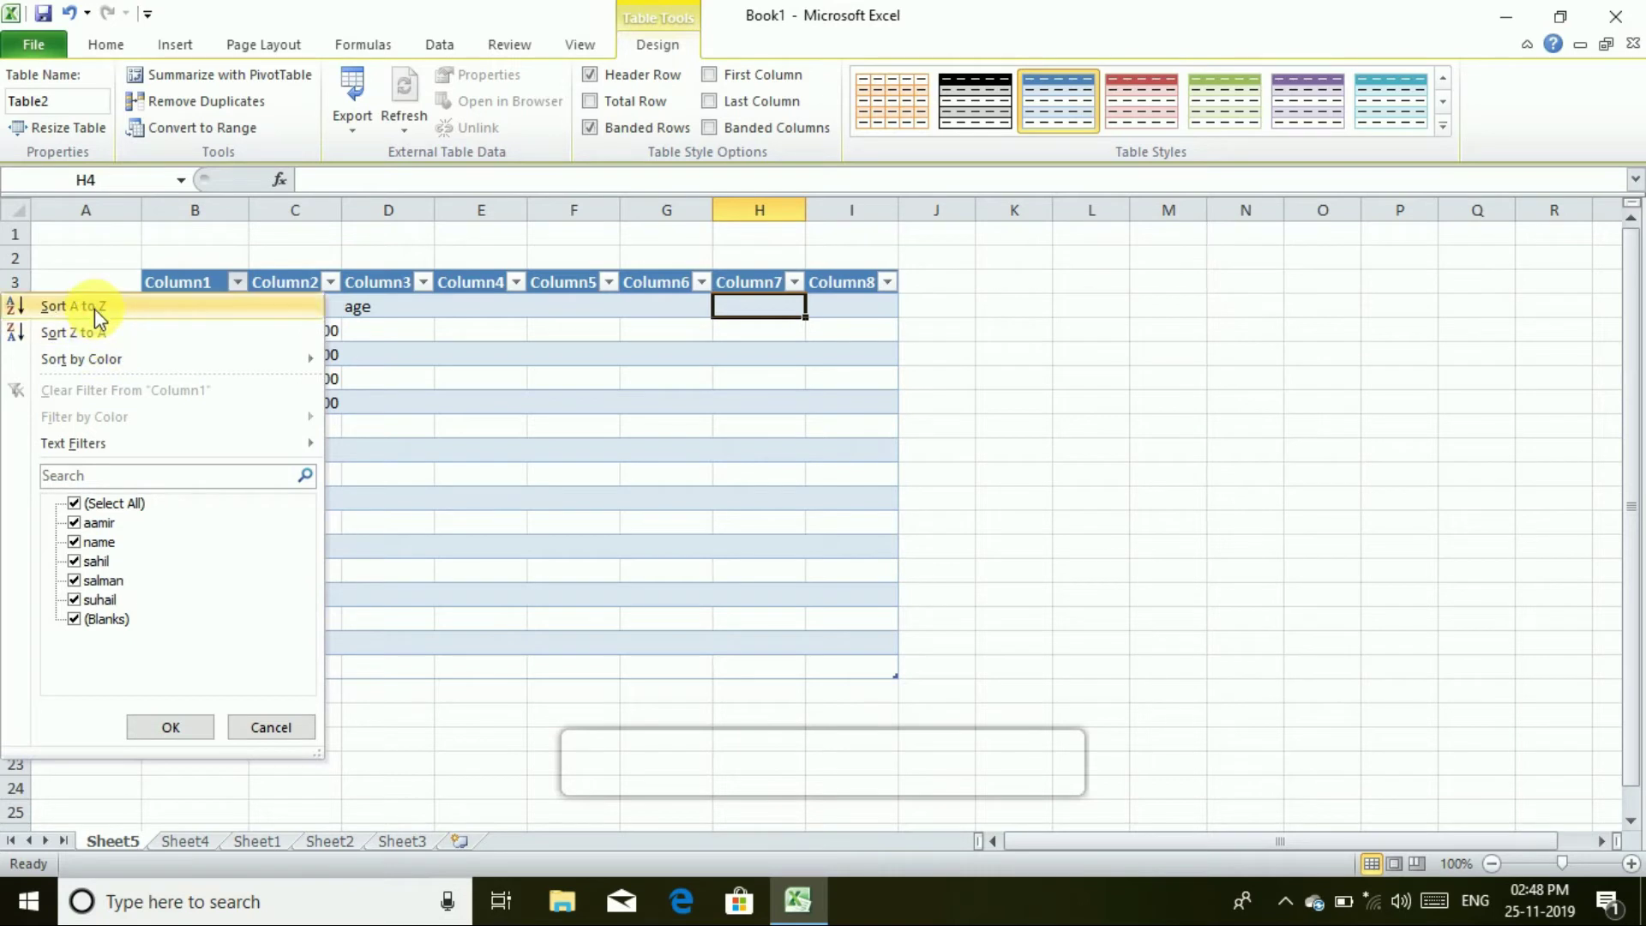
pyautogui.click(536, 360)
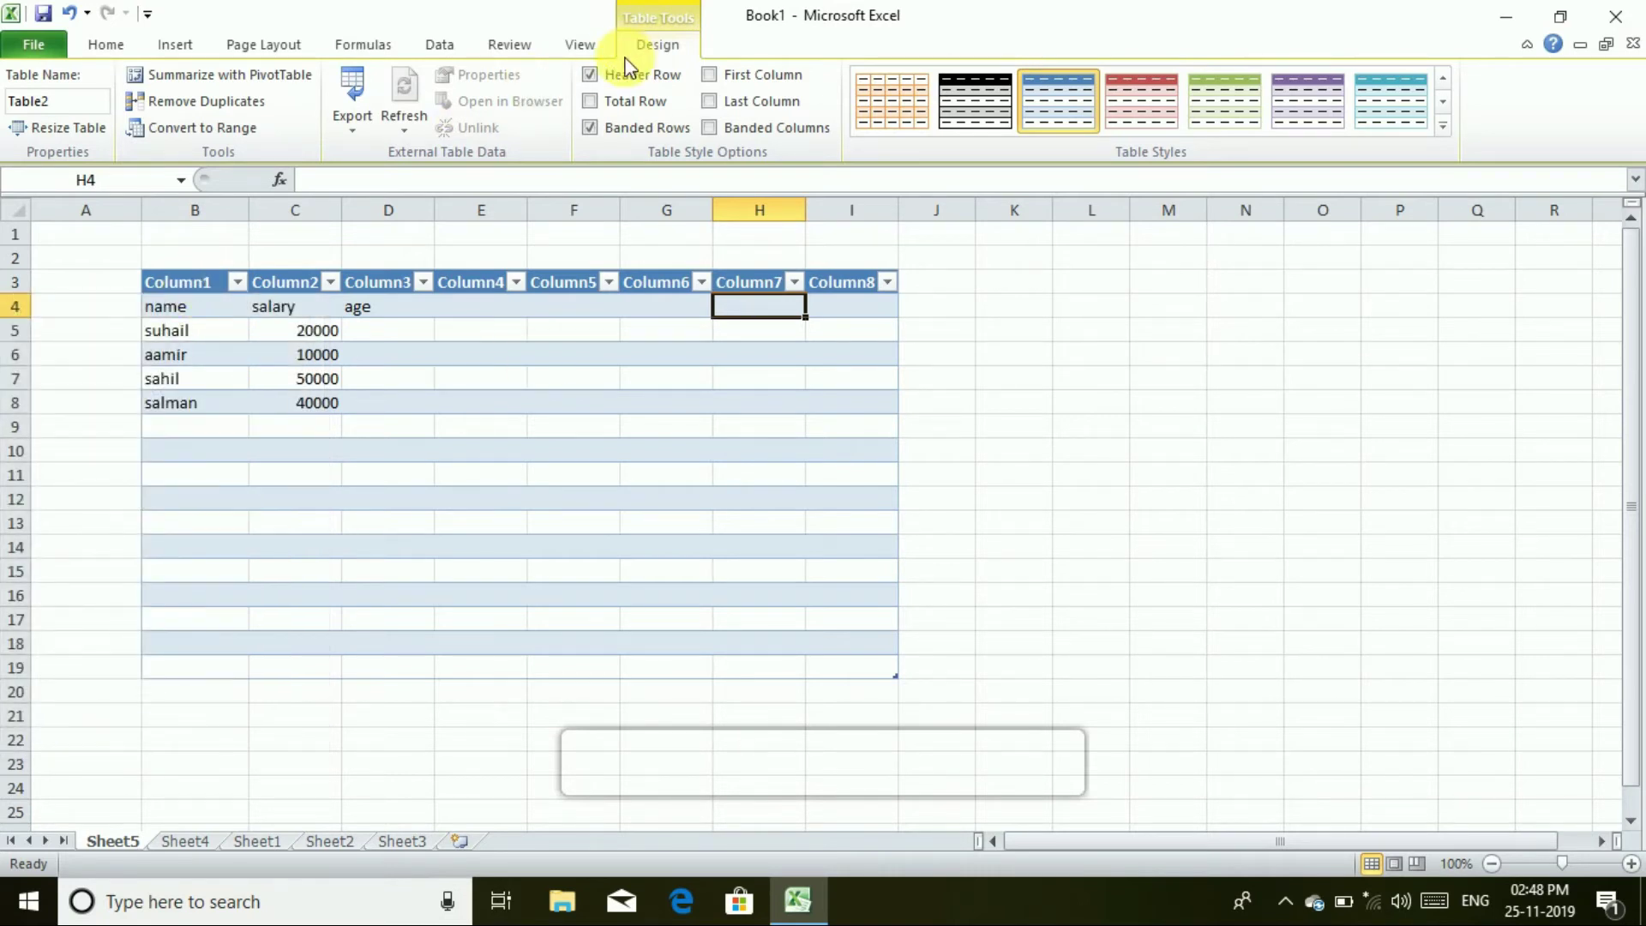
# Step: Hide the table's header row and add a Total row showing 0 at row 20
pyautogui.click(589, 75)
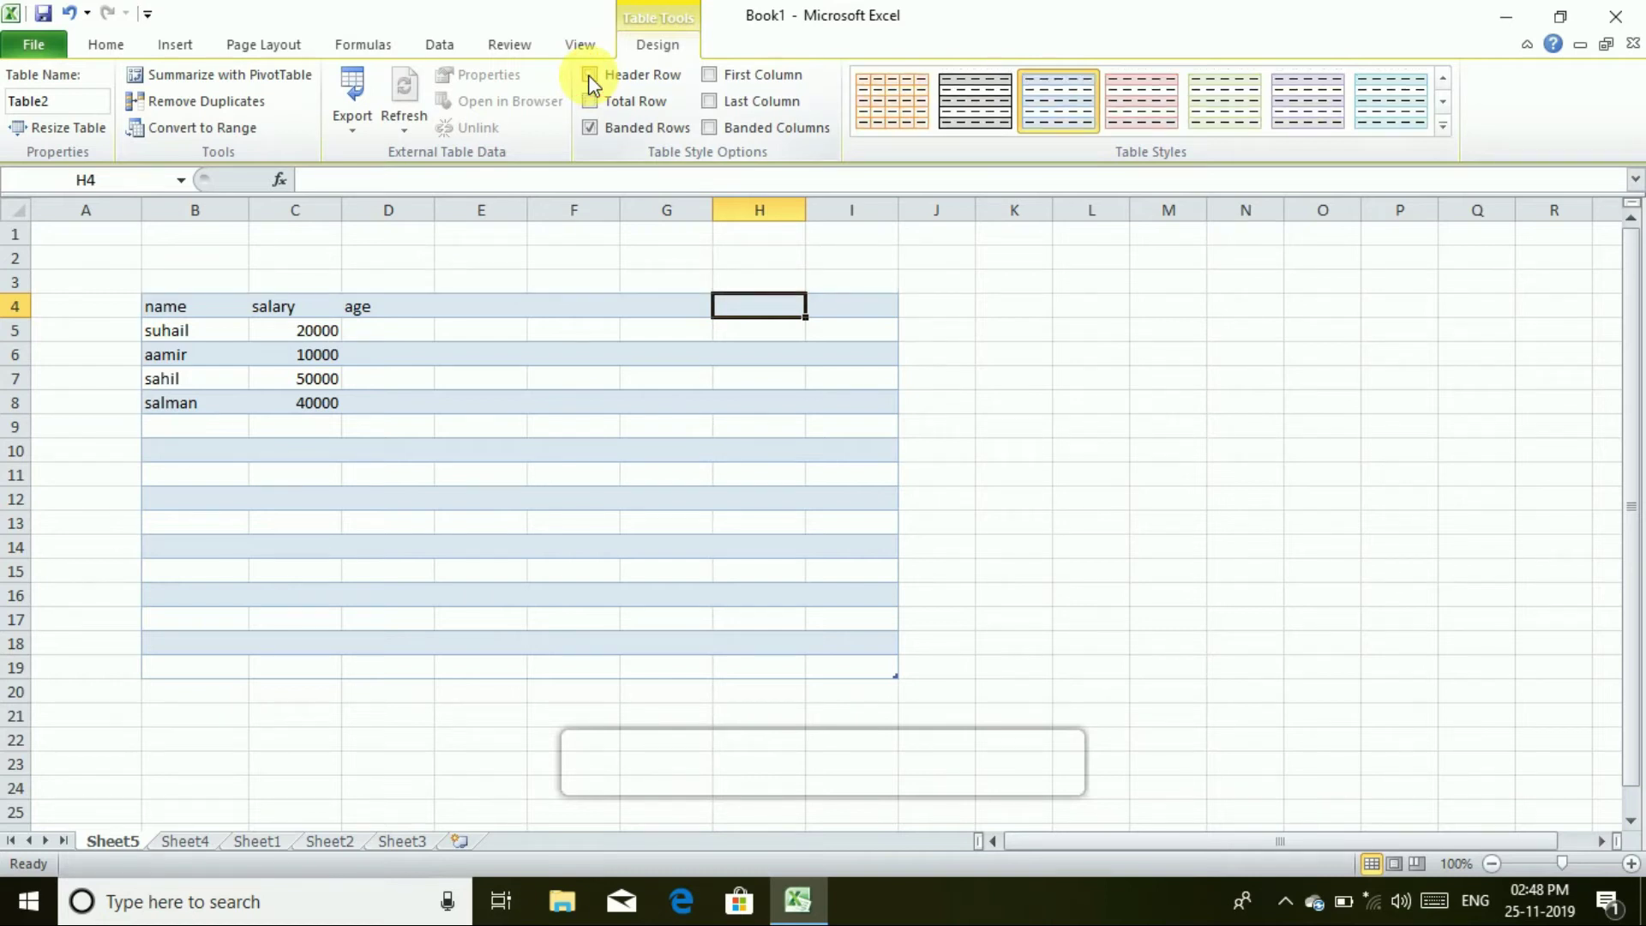
pyautogui.click(175, 307)
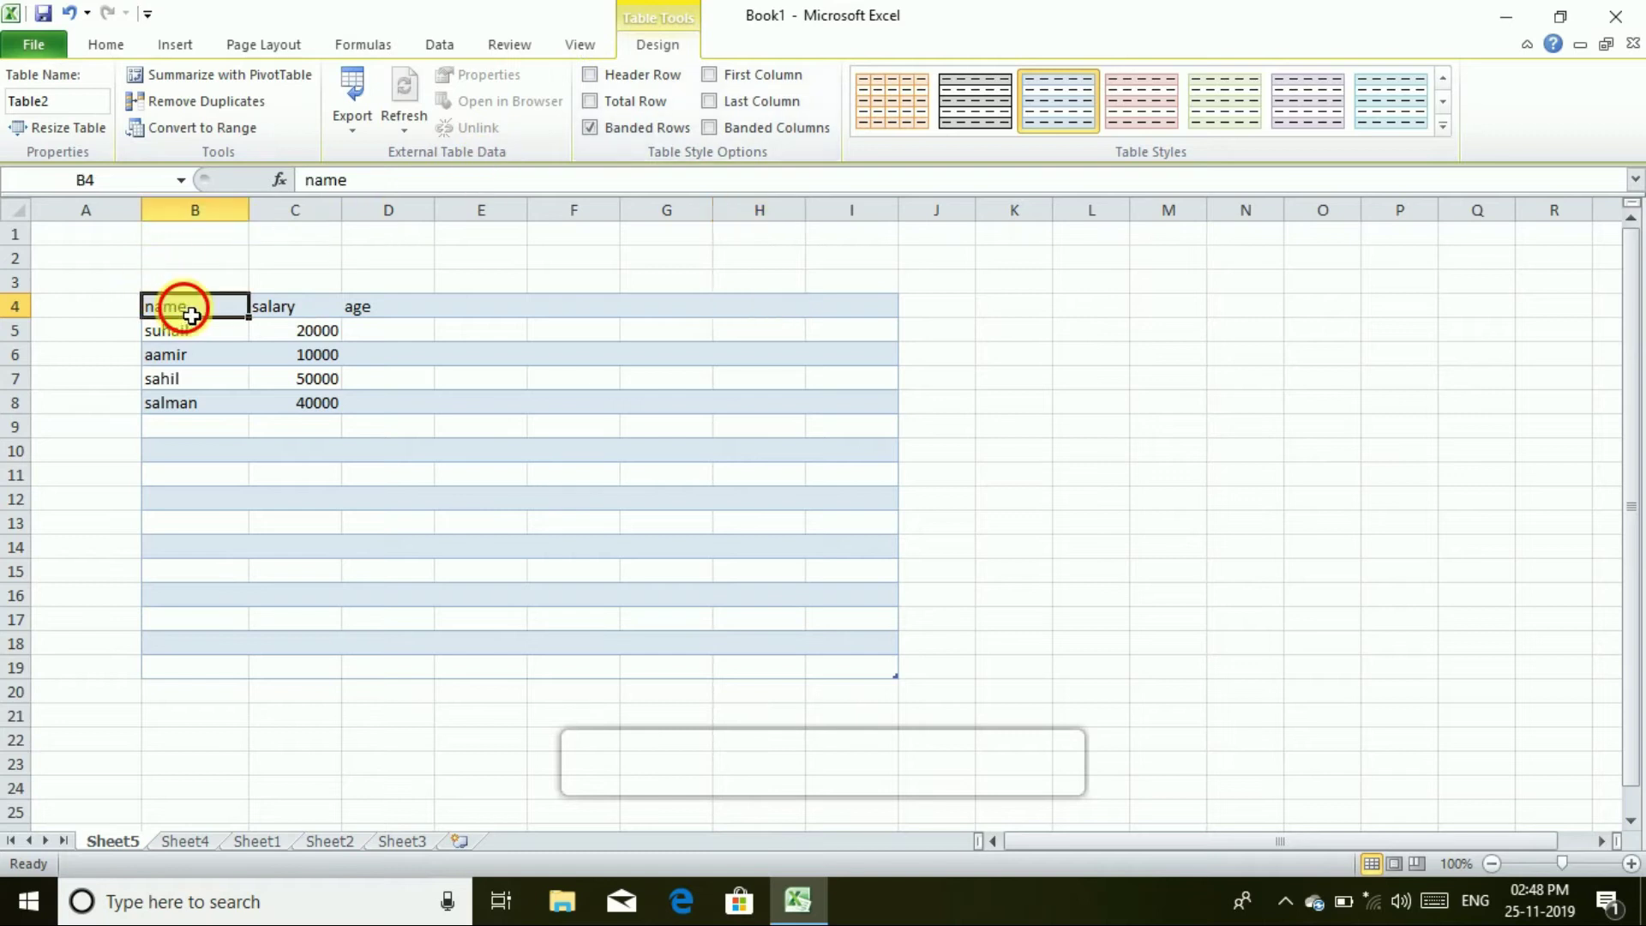
pyautogui.click(589, 75)
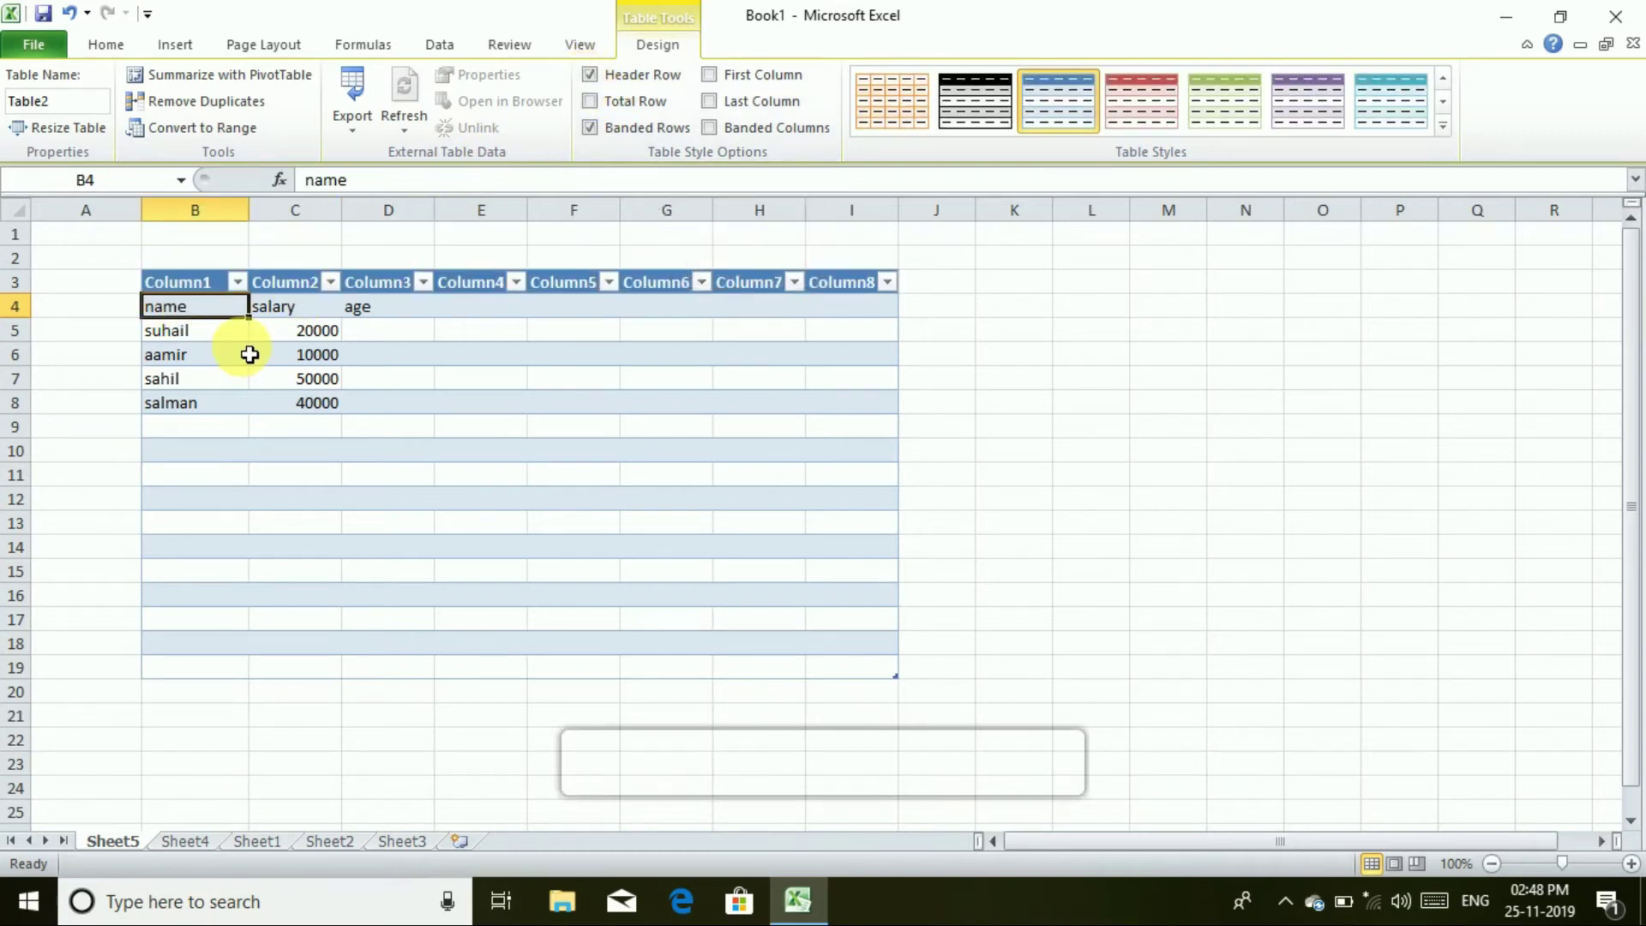
pyautogui.click(588, 74)
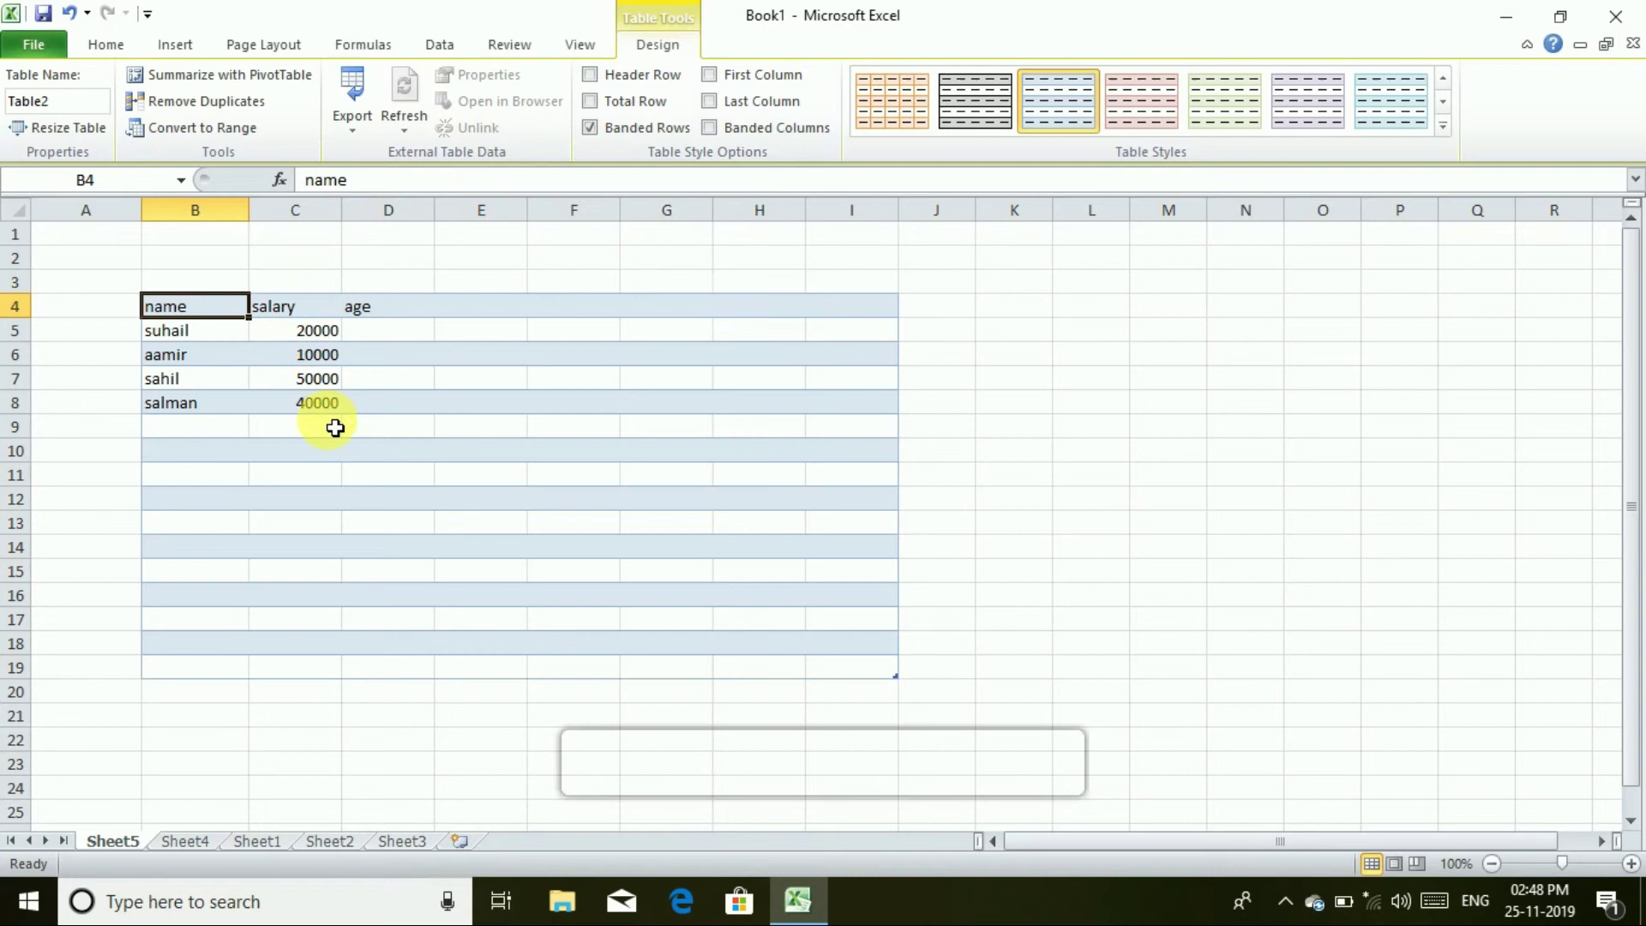
pyautogui.click(590, 101)
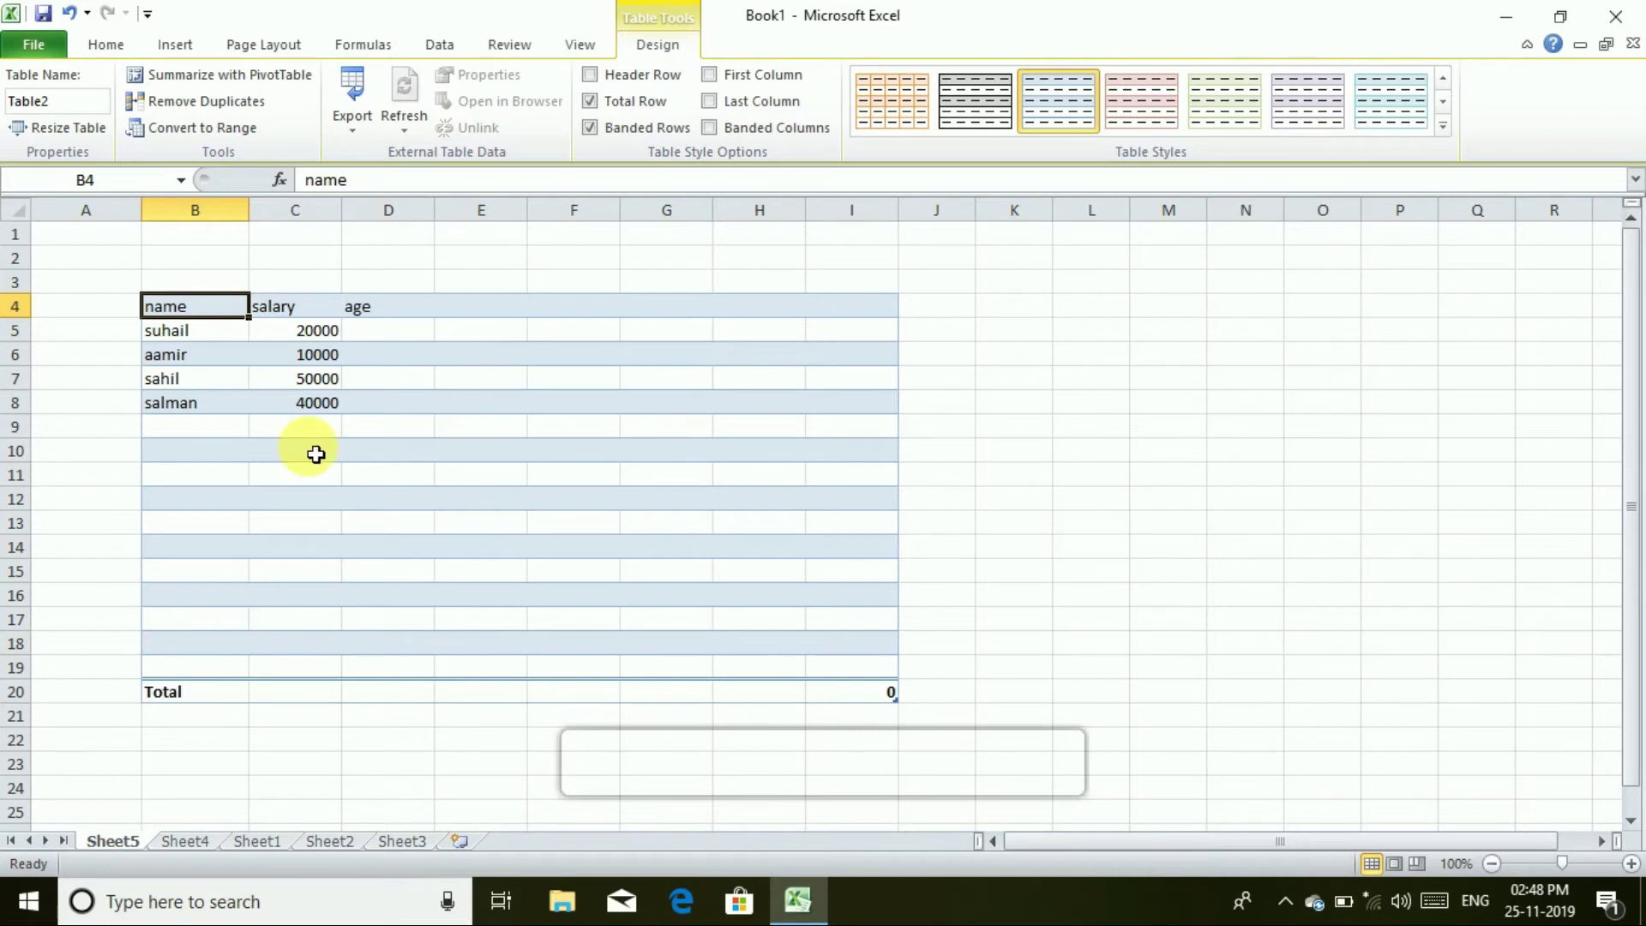
pyautogui.scroll(-6, 291, 472)
pyautogui.scroll(2, 265, 437)
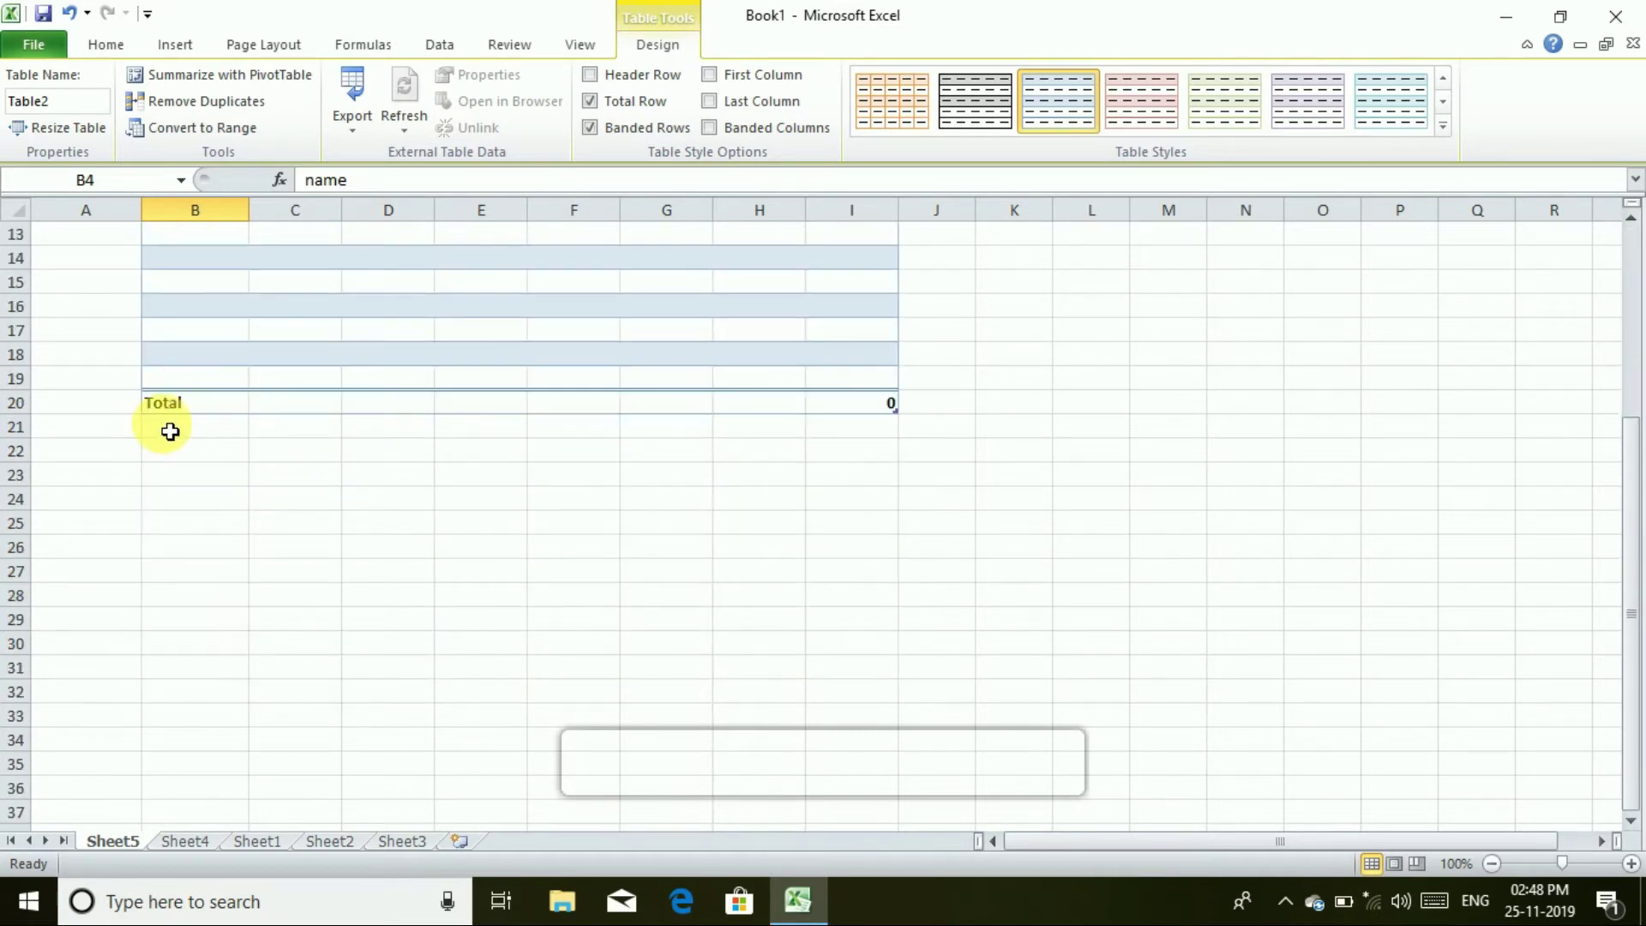
pyautogui.scroll(4, 170, 431)
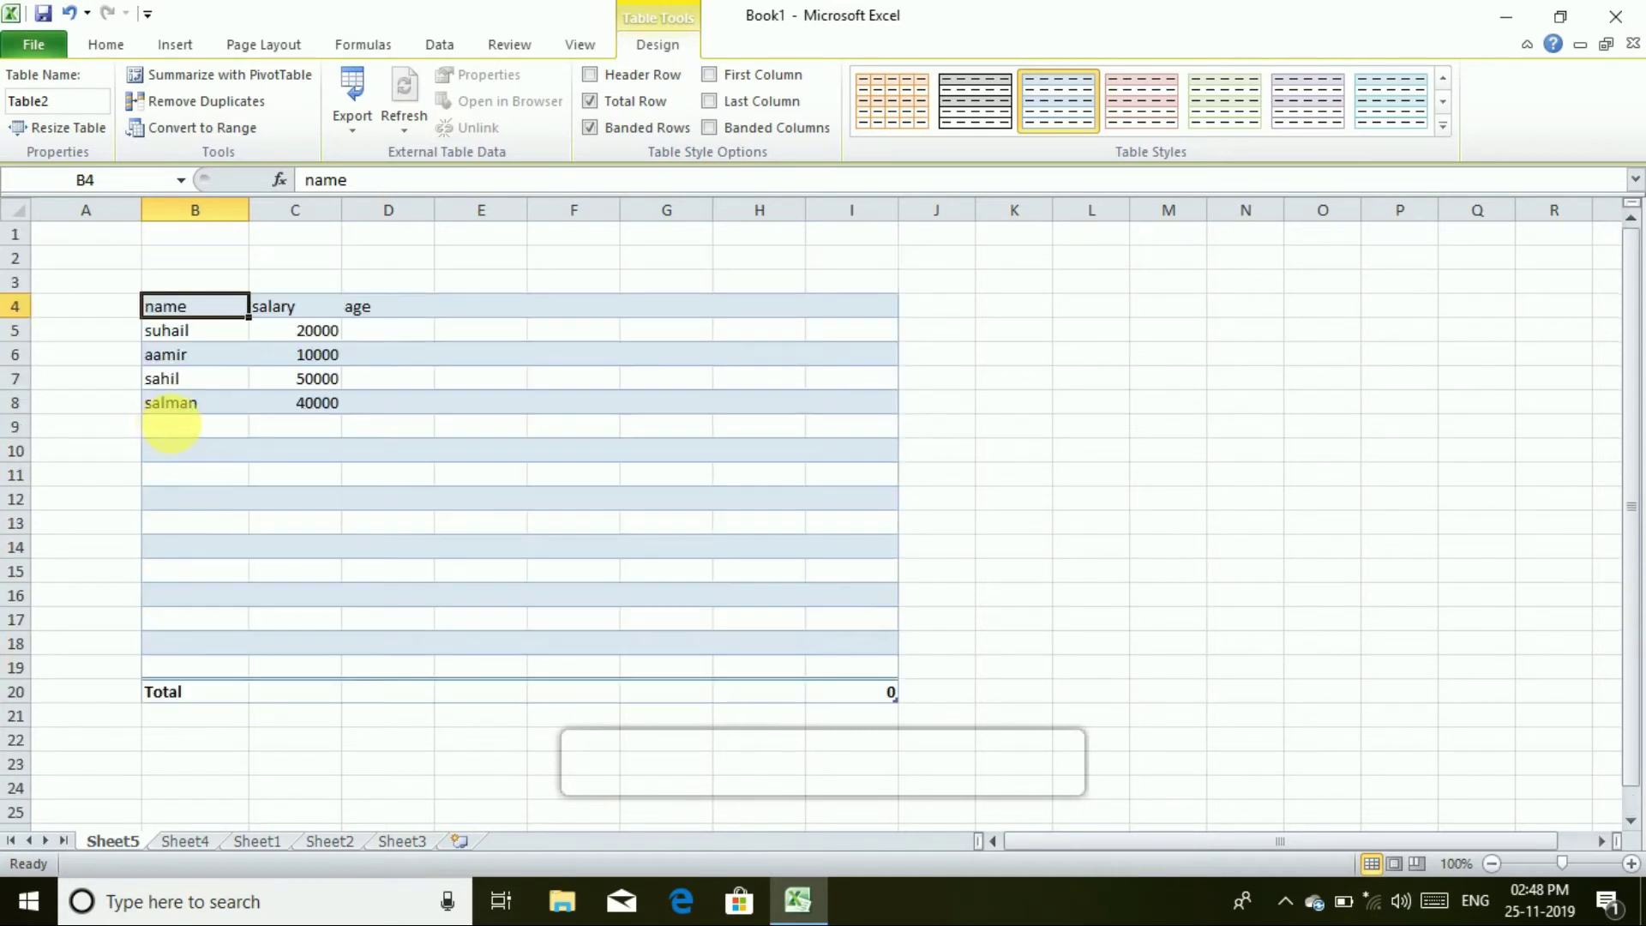
# Step: Try banded rows, first column and banded columns, keeping only banded rows on
pyautogui.click(591, 128)
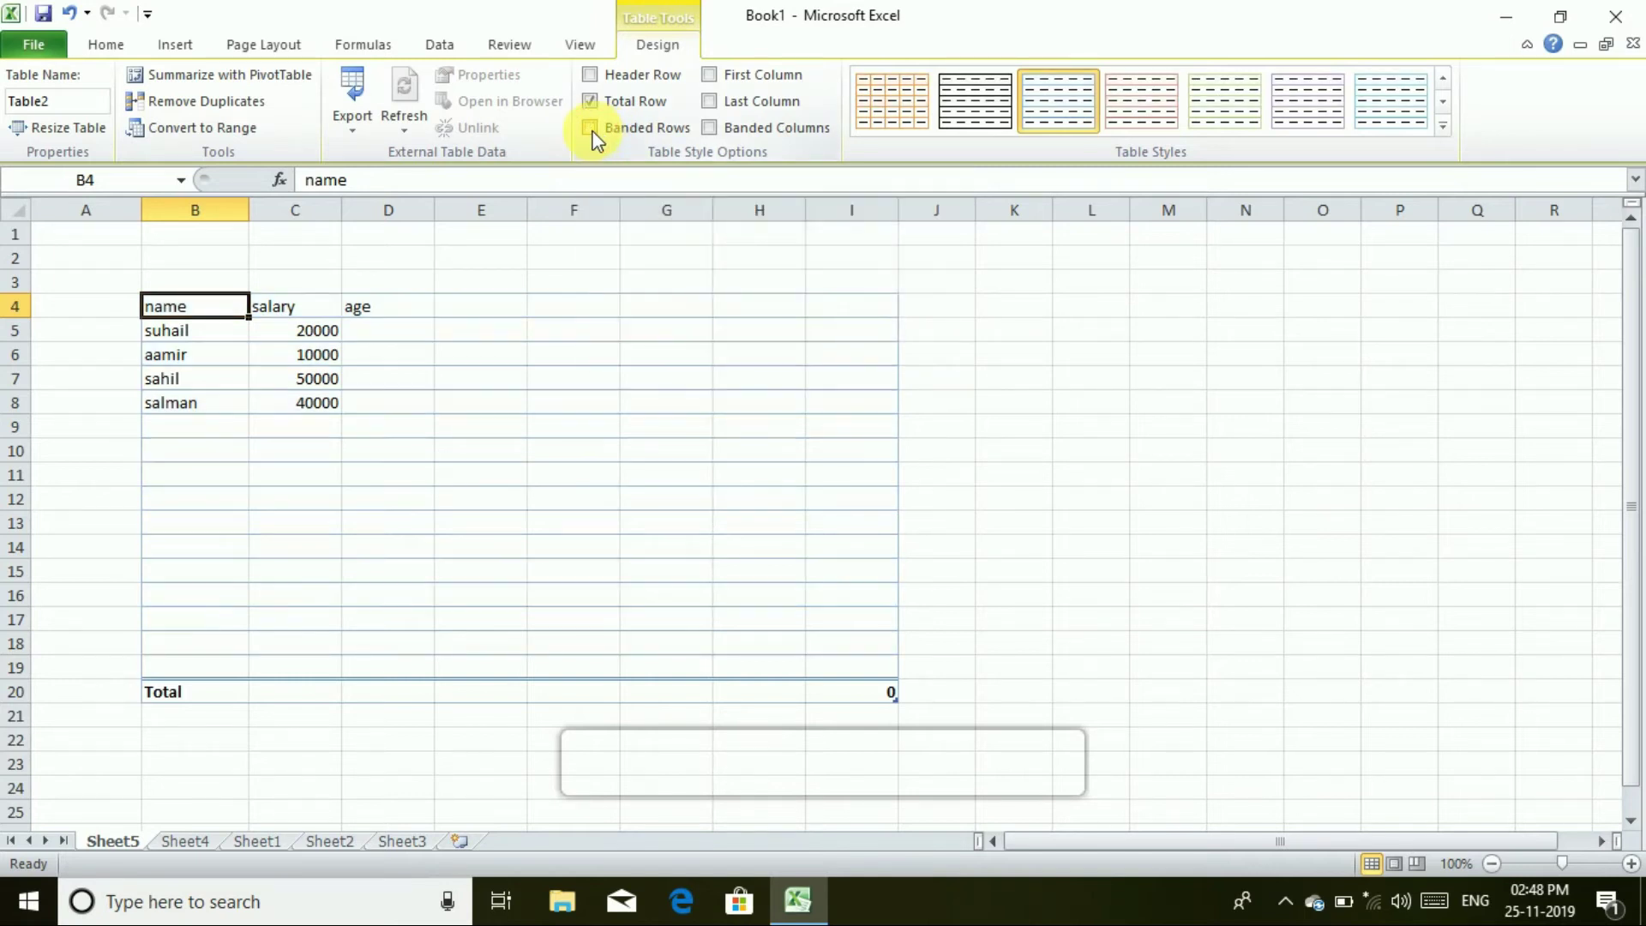
pyautogui.click(591, 128)
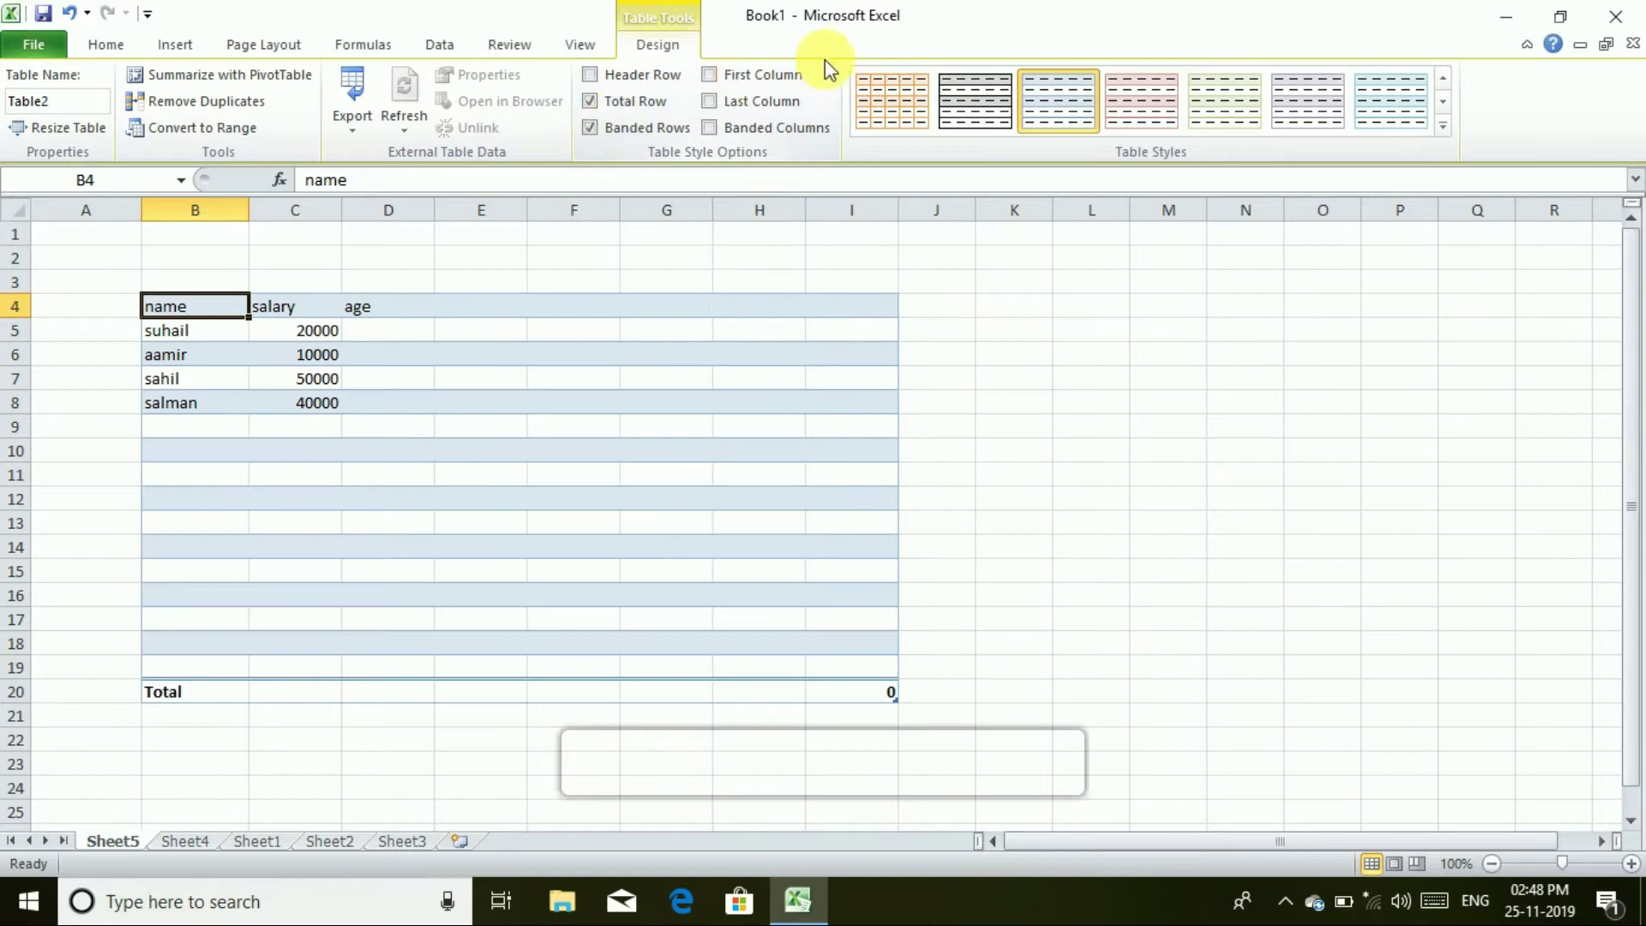
pyautogui.click(710, 75)
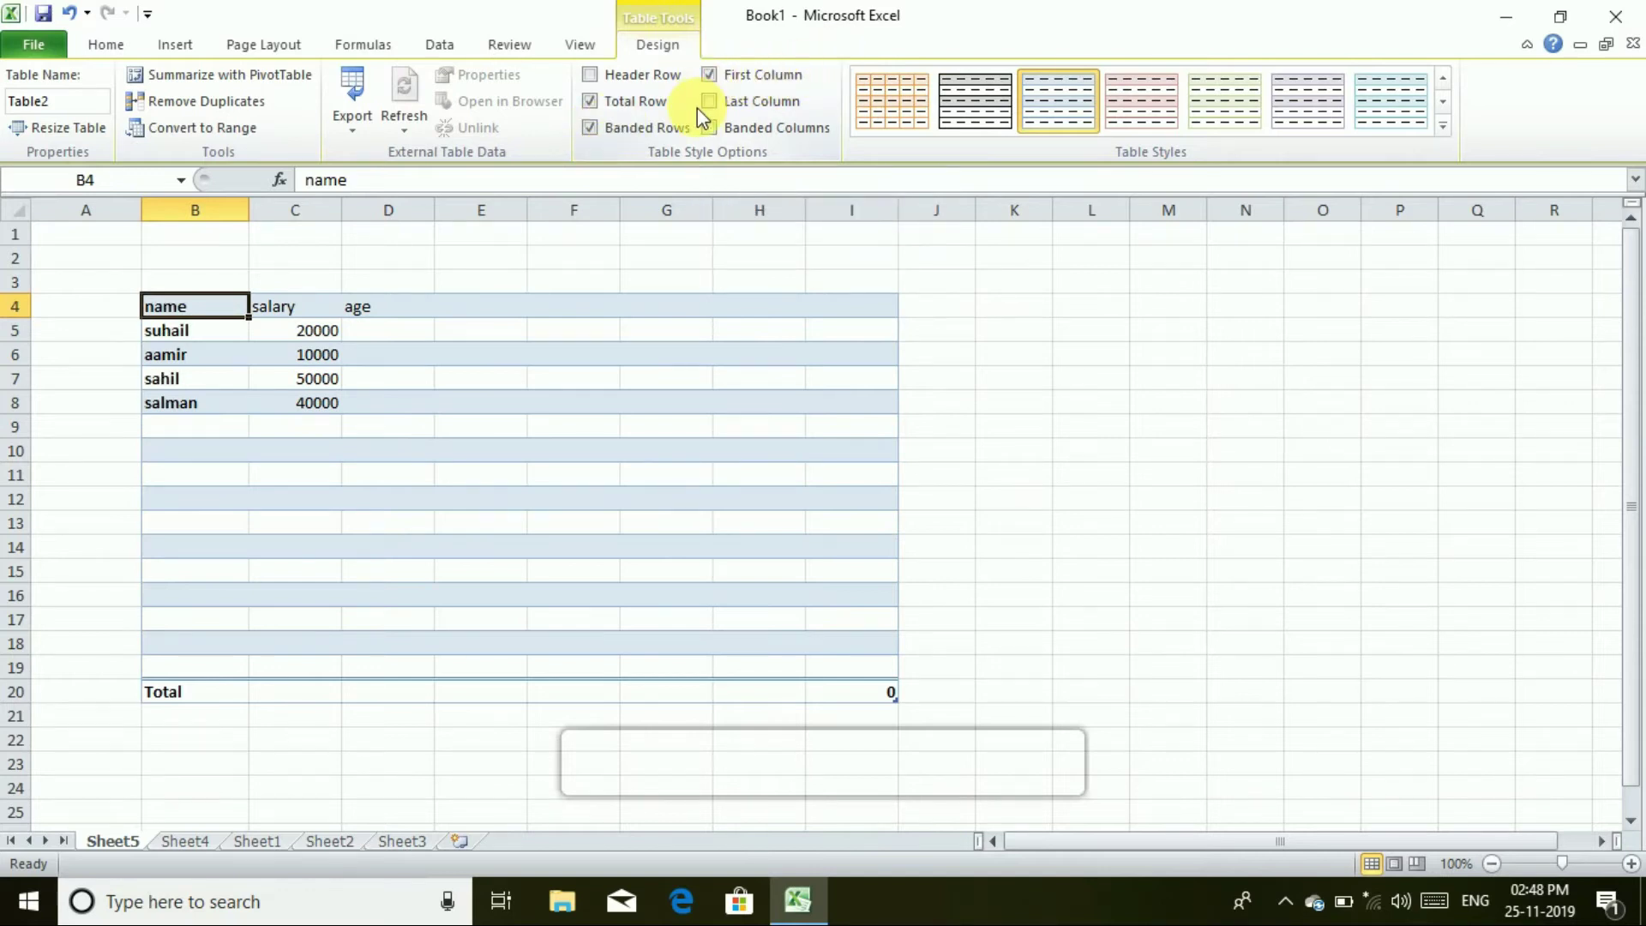
pyautogui.click(709, 128)
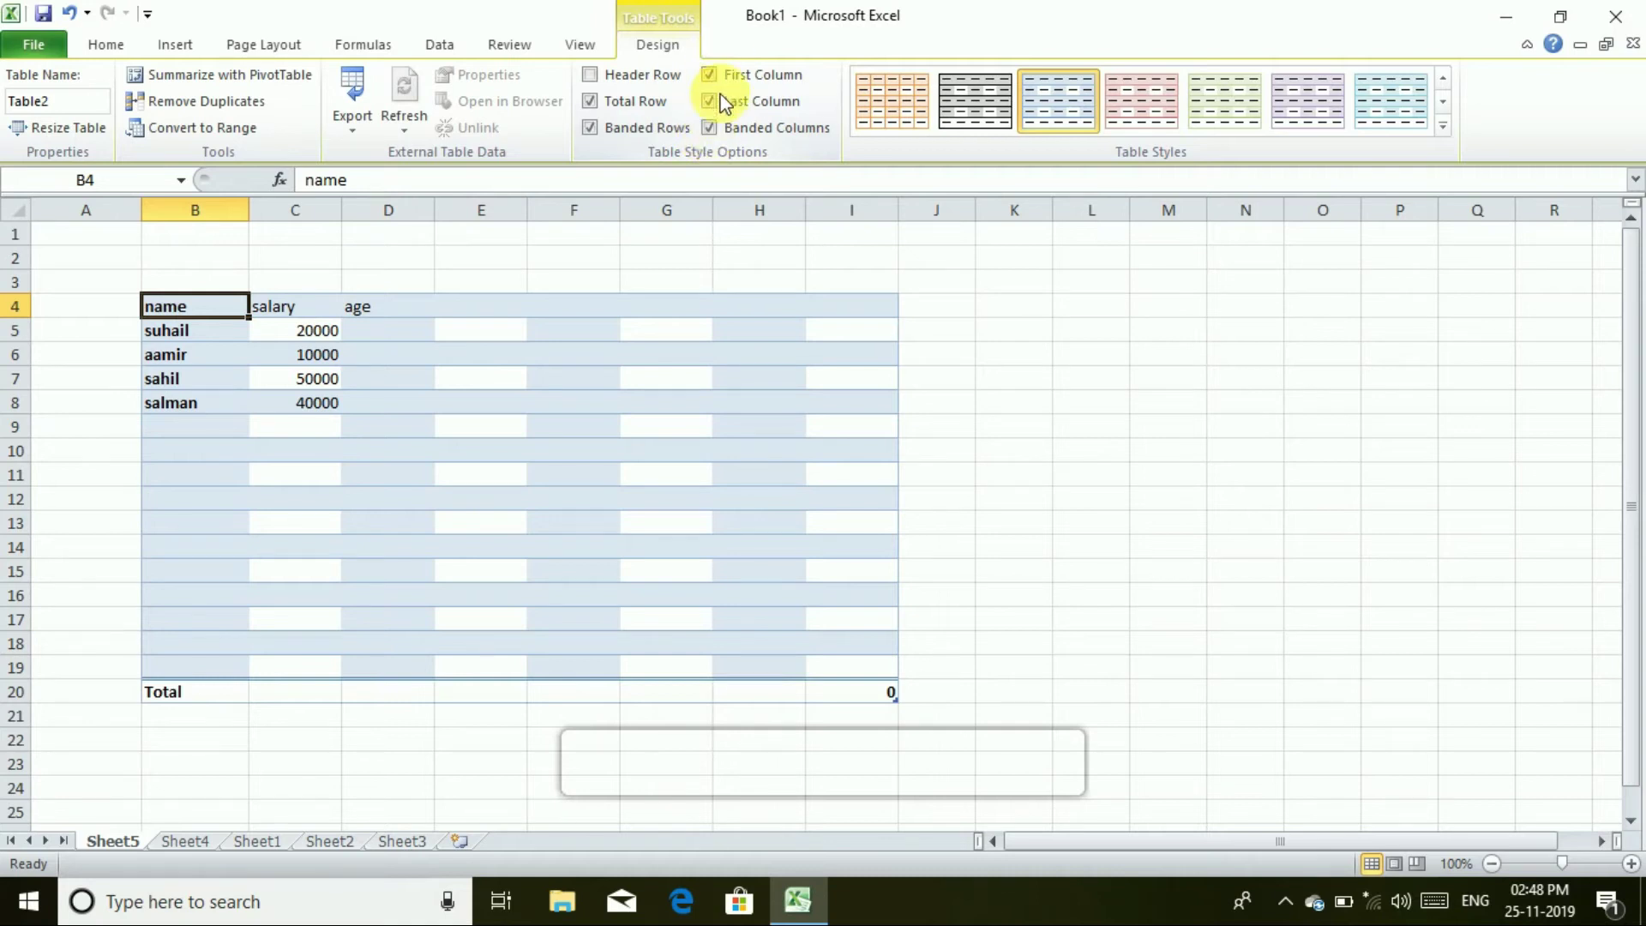
pyautogui.click(714, 129)
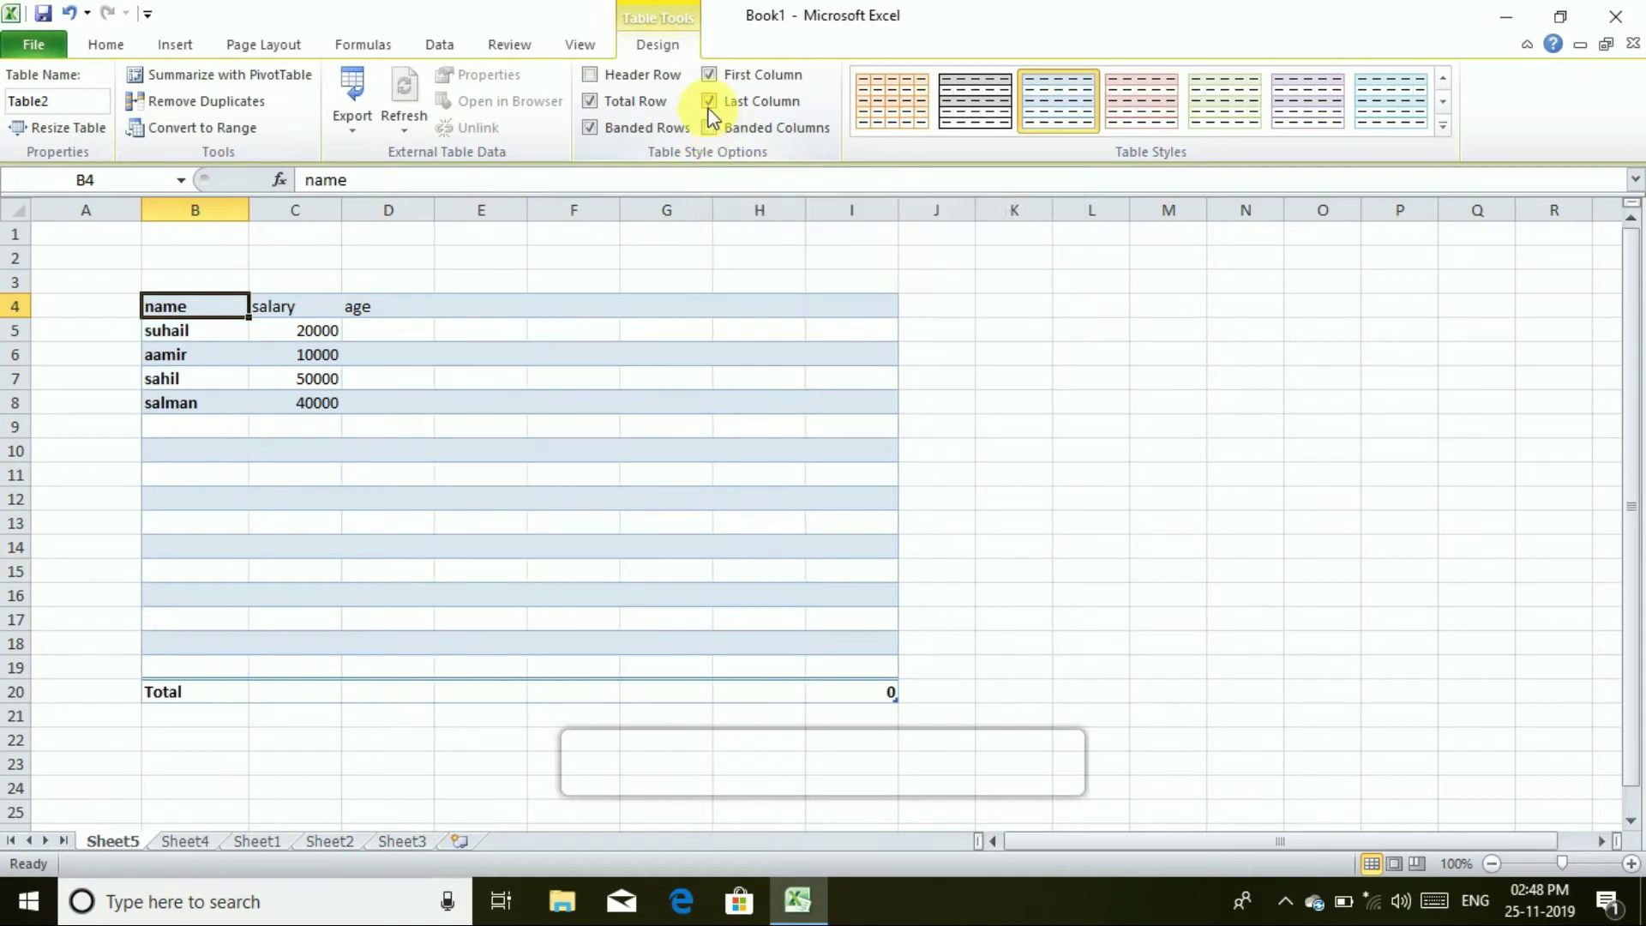
pyautogui.click(709, 77)
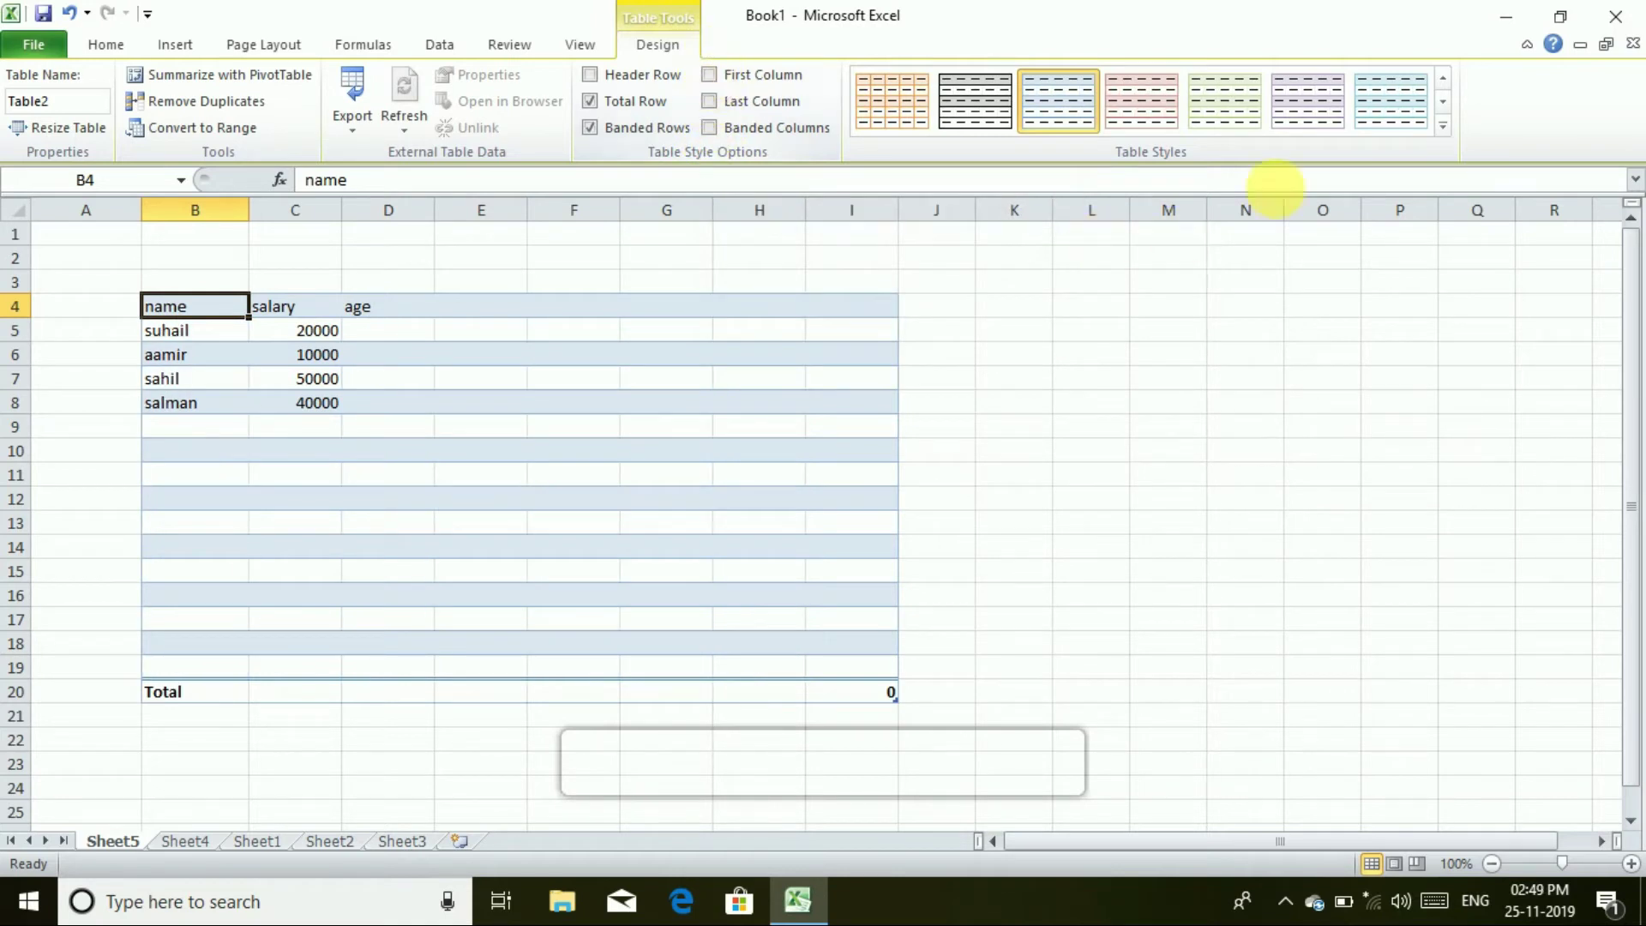
# Step: Apply a red Medium table style with pink banded rows and a dark red Total row
pyautogui.click(1444, 127)
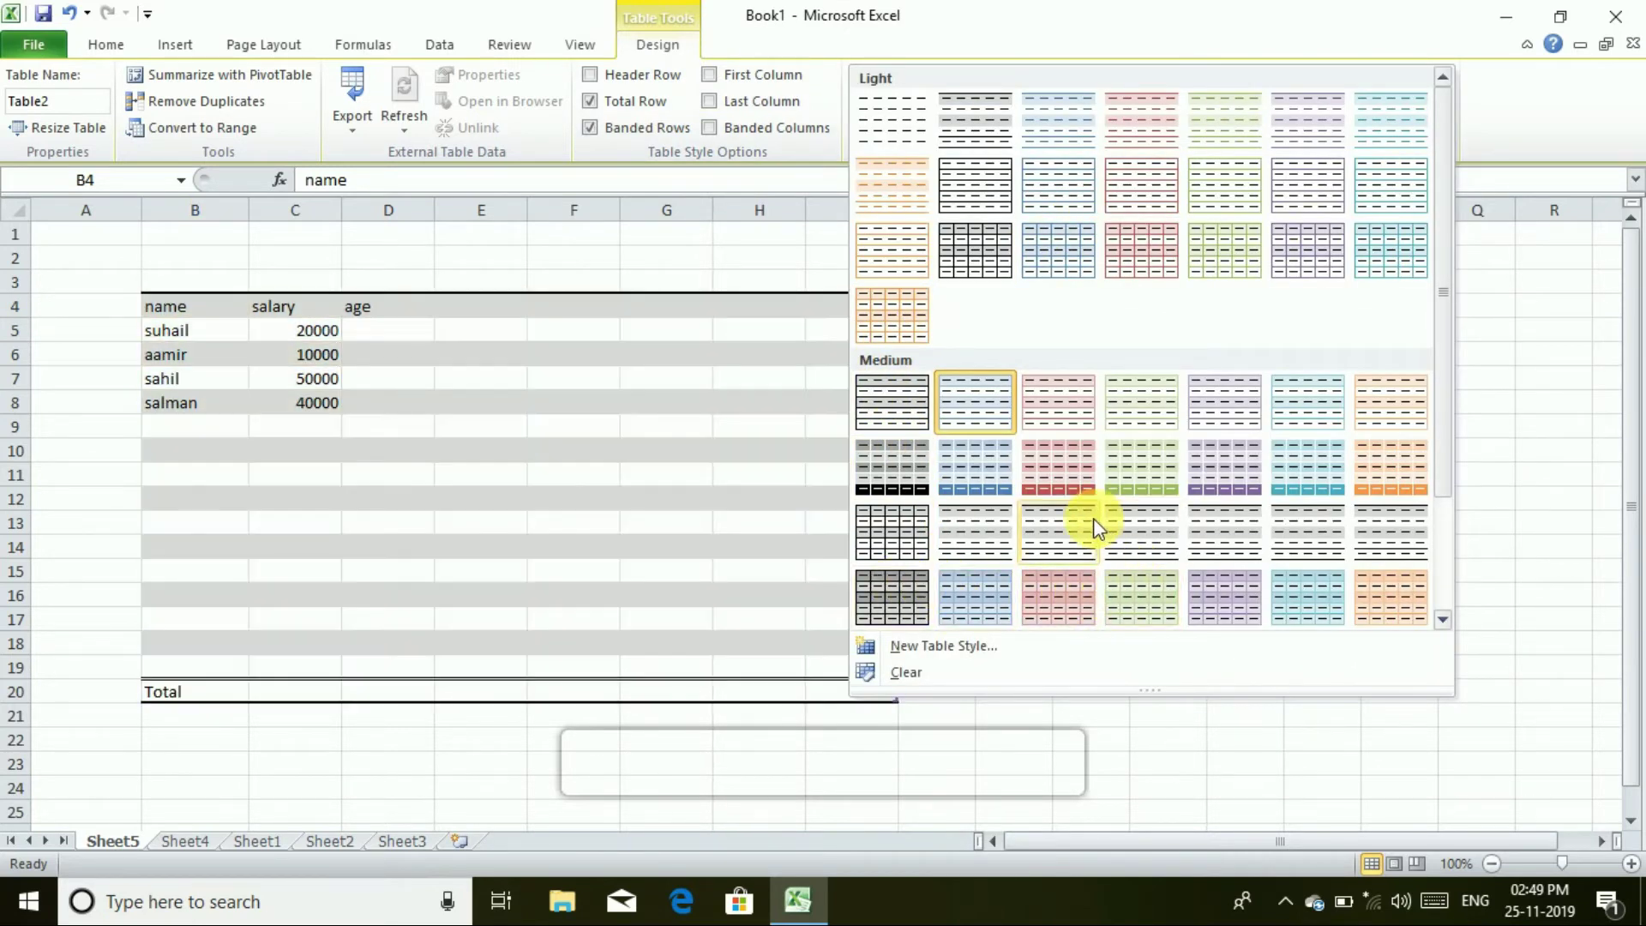
pyautogui.click(1056, 470)
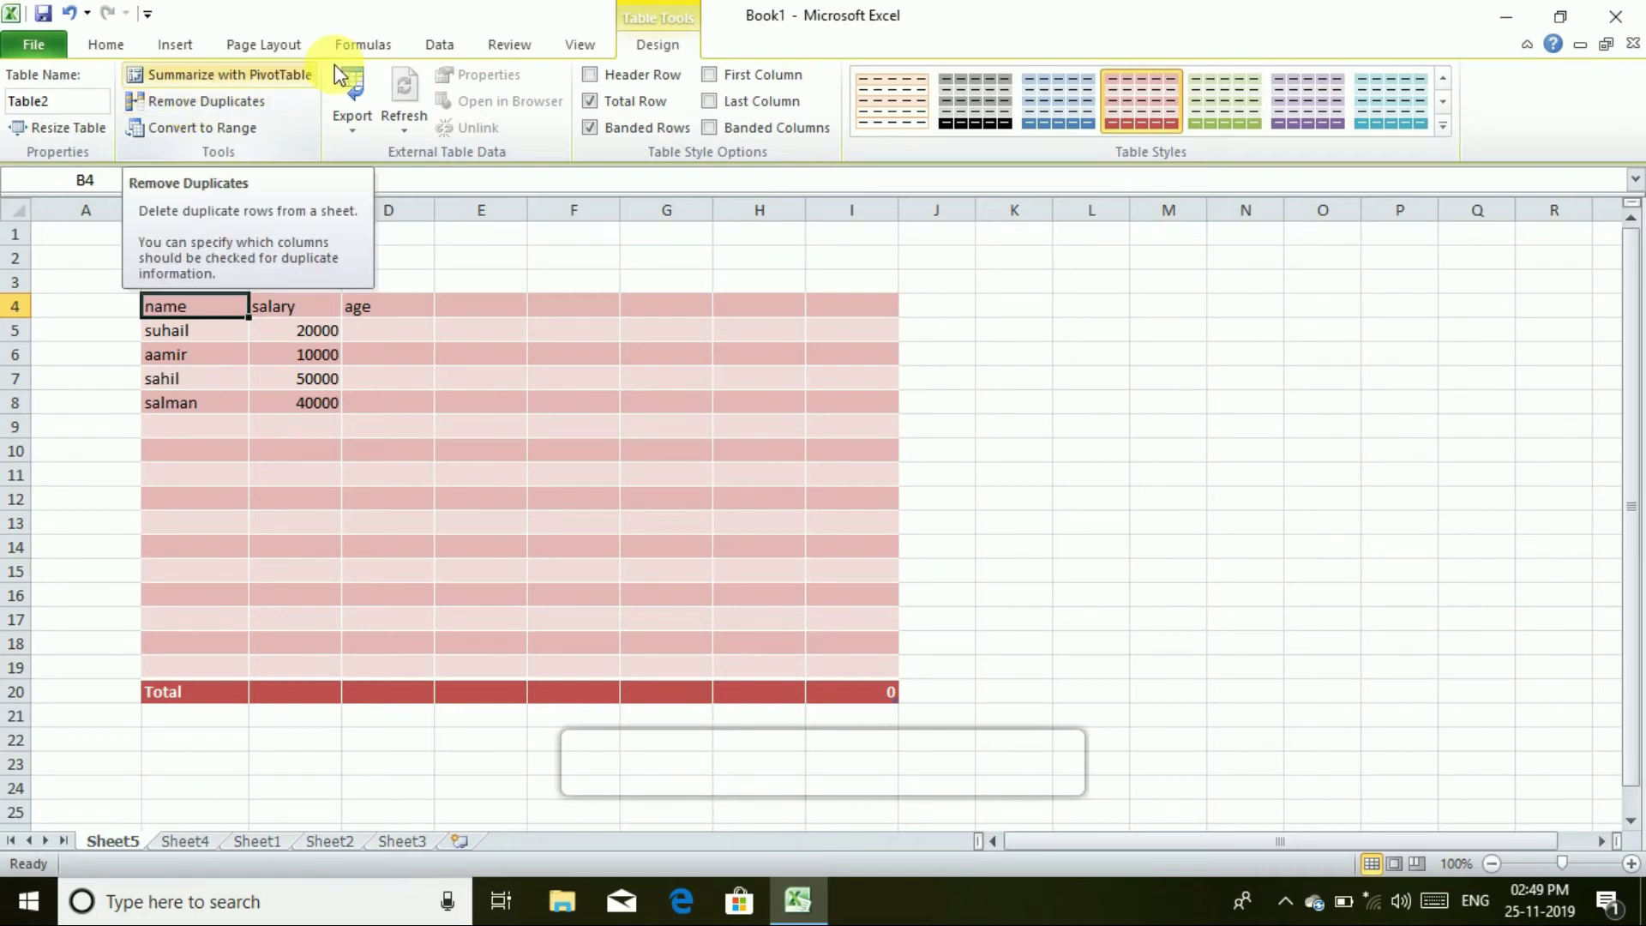
pyautogui.click(174, 47)
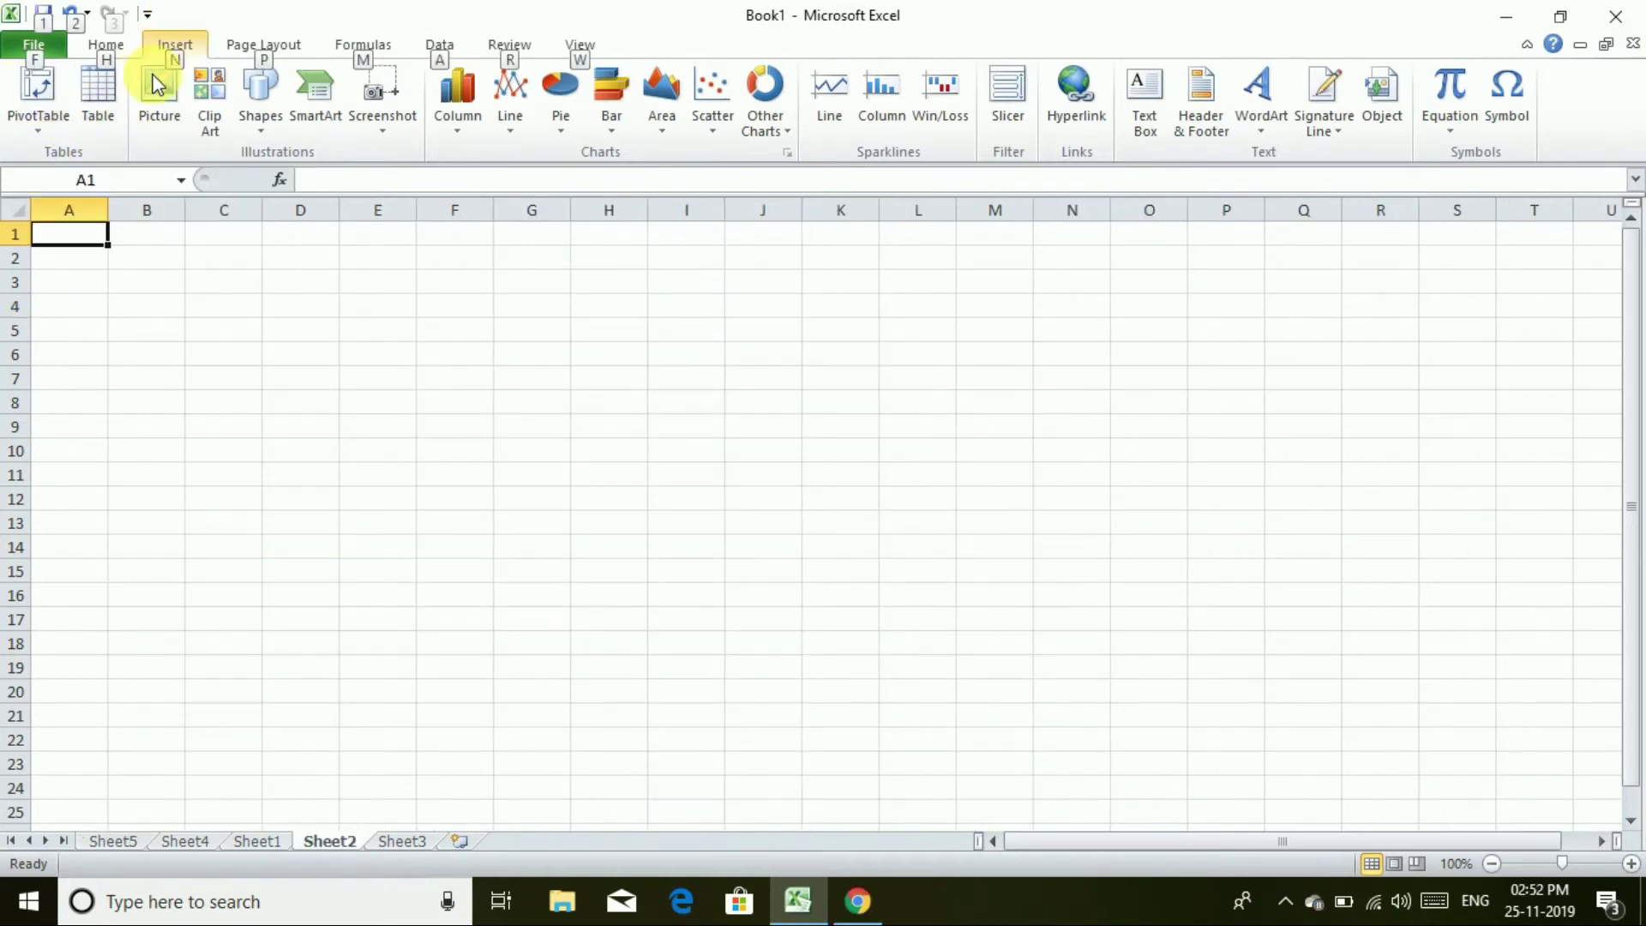
# Step: Insert the Downloads photo 'WhatsApp Image 2019-11-25 at 2.51.29 PM' at B4 on Sheet2
pyautogui.click(175, 305)
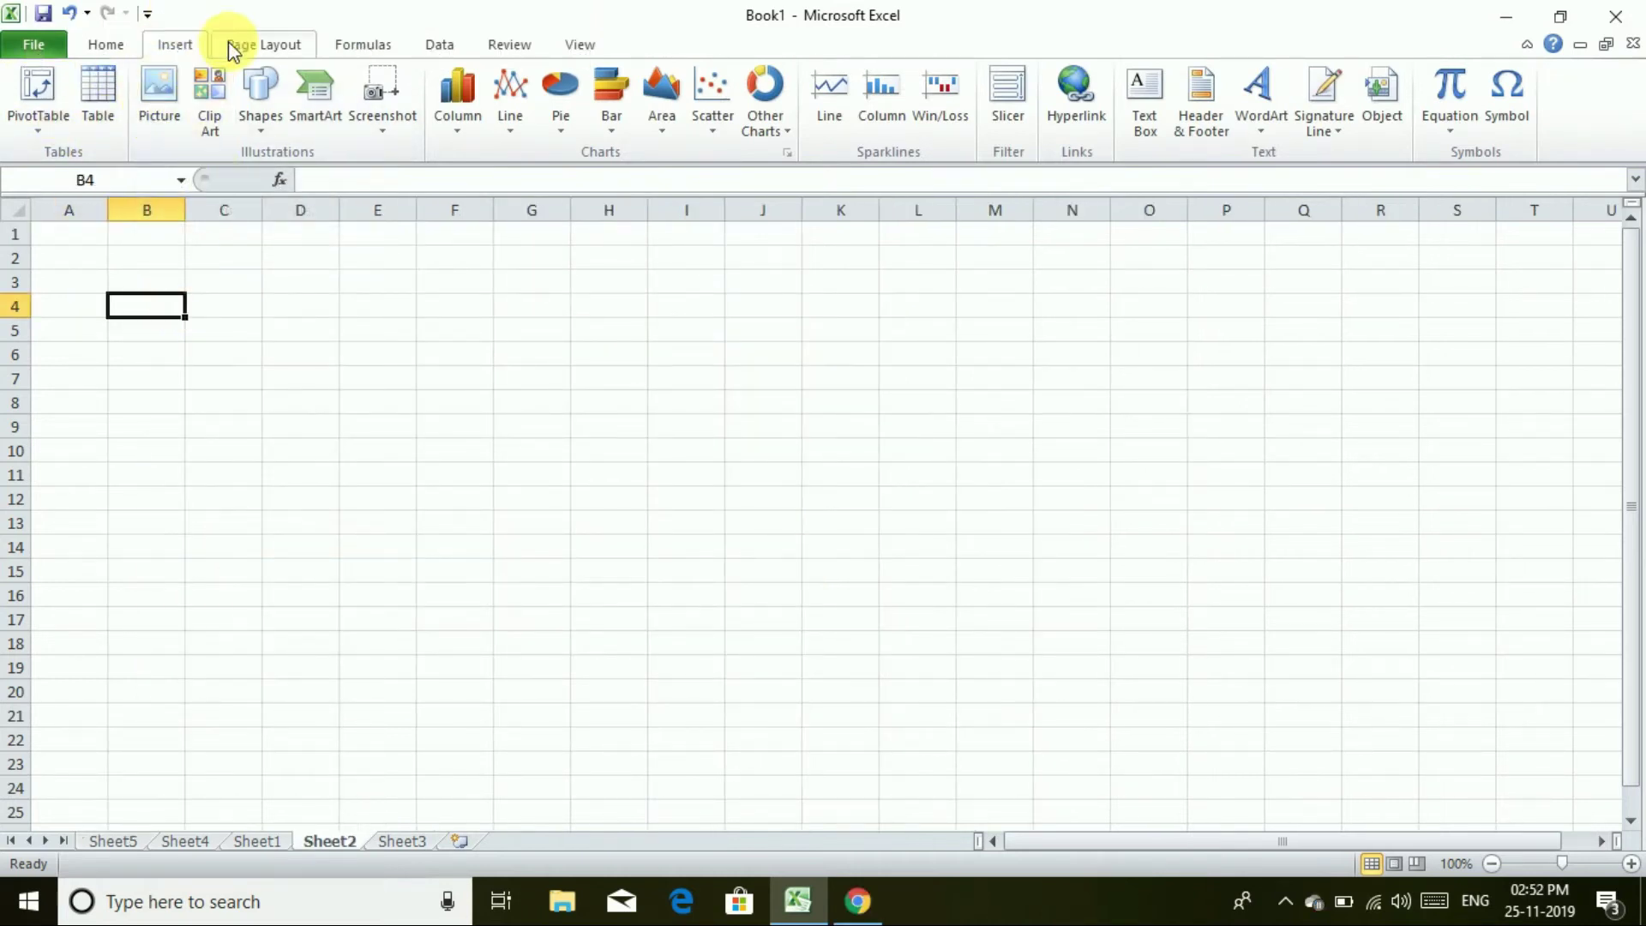
pyautogui.click(162, 96)
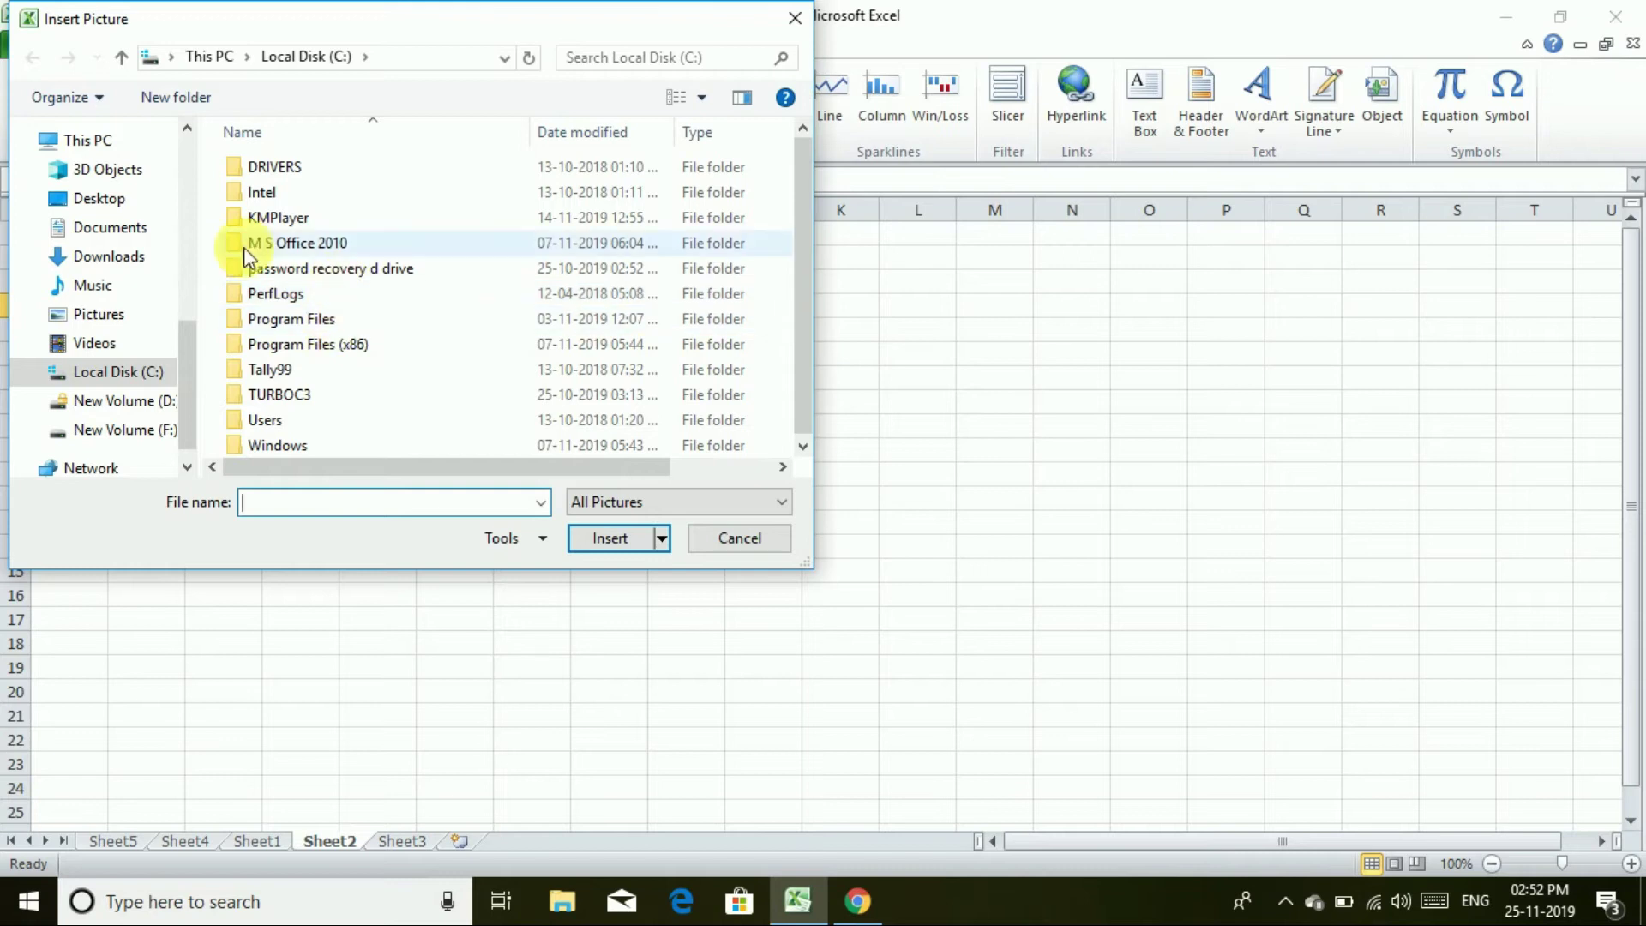
pyautogui.moveTo(110, 226)
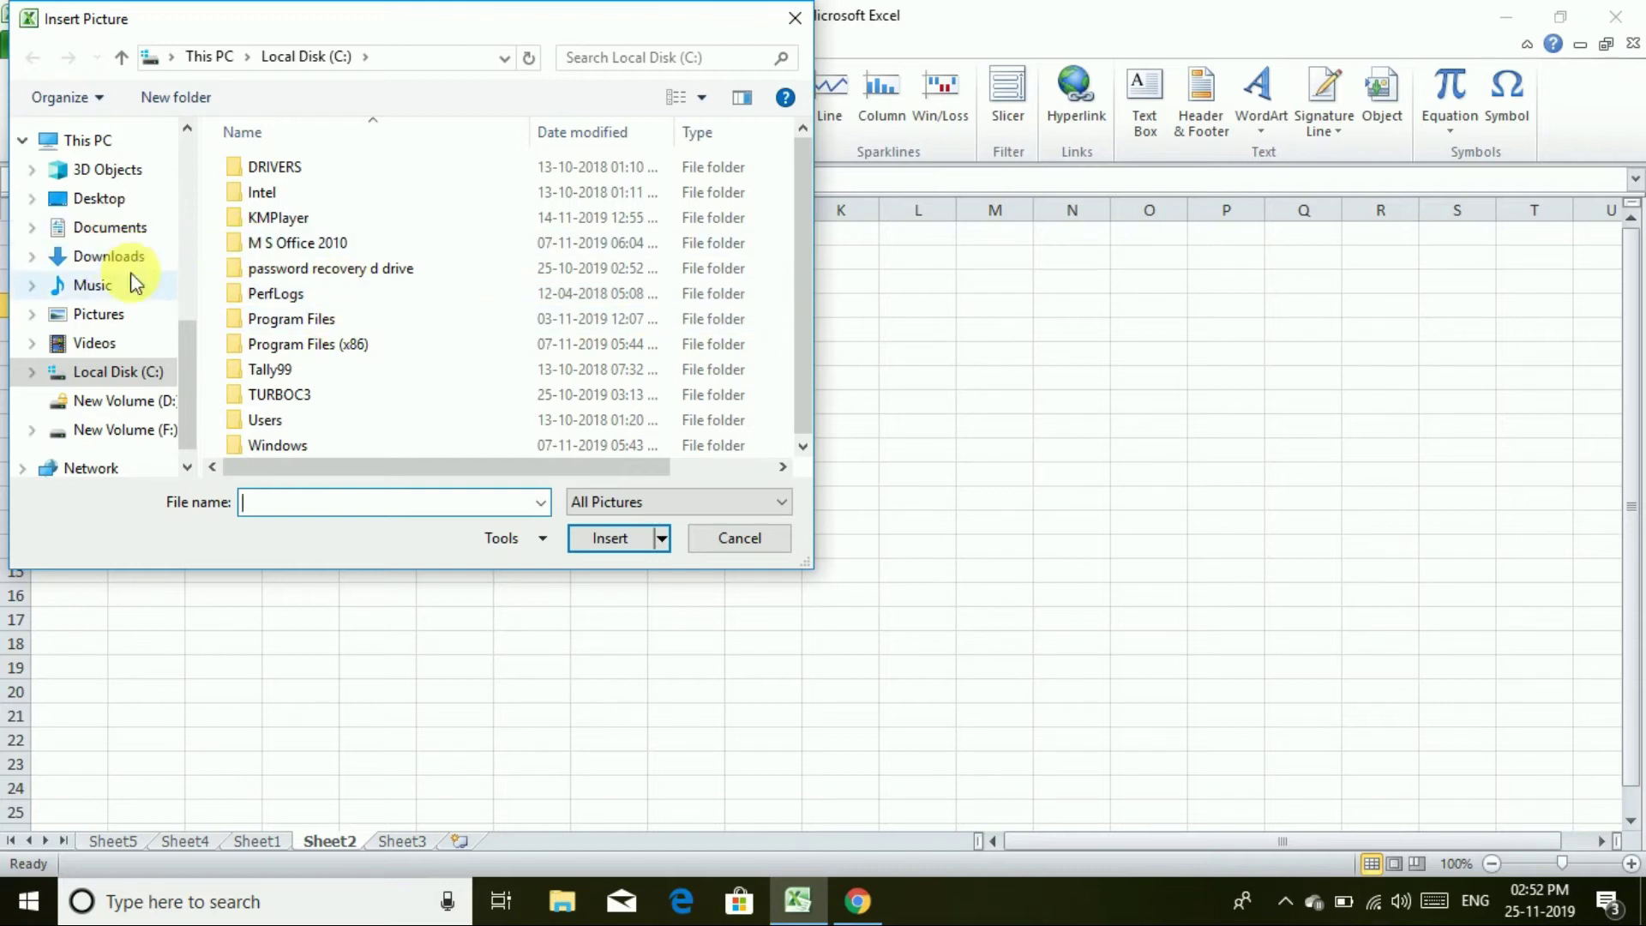
pyautogui.click(128, 256)
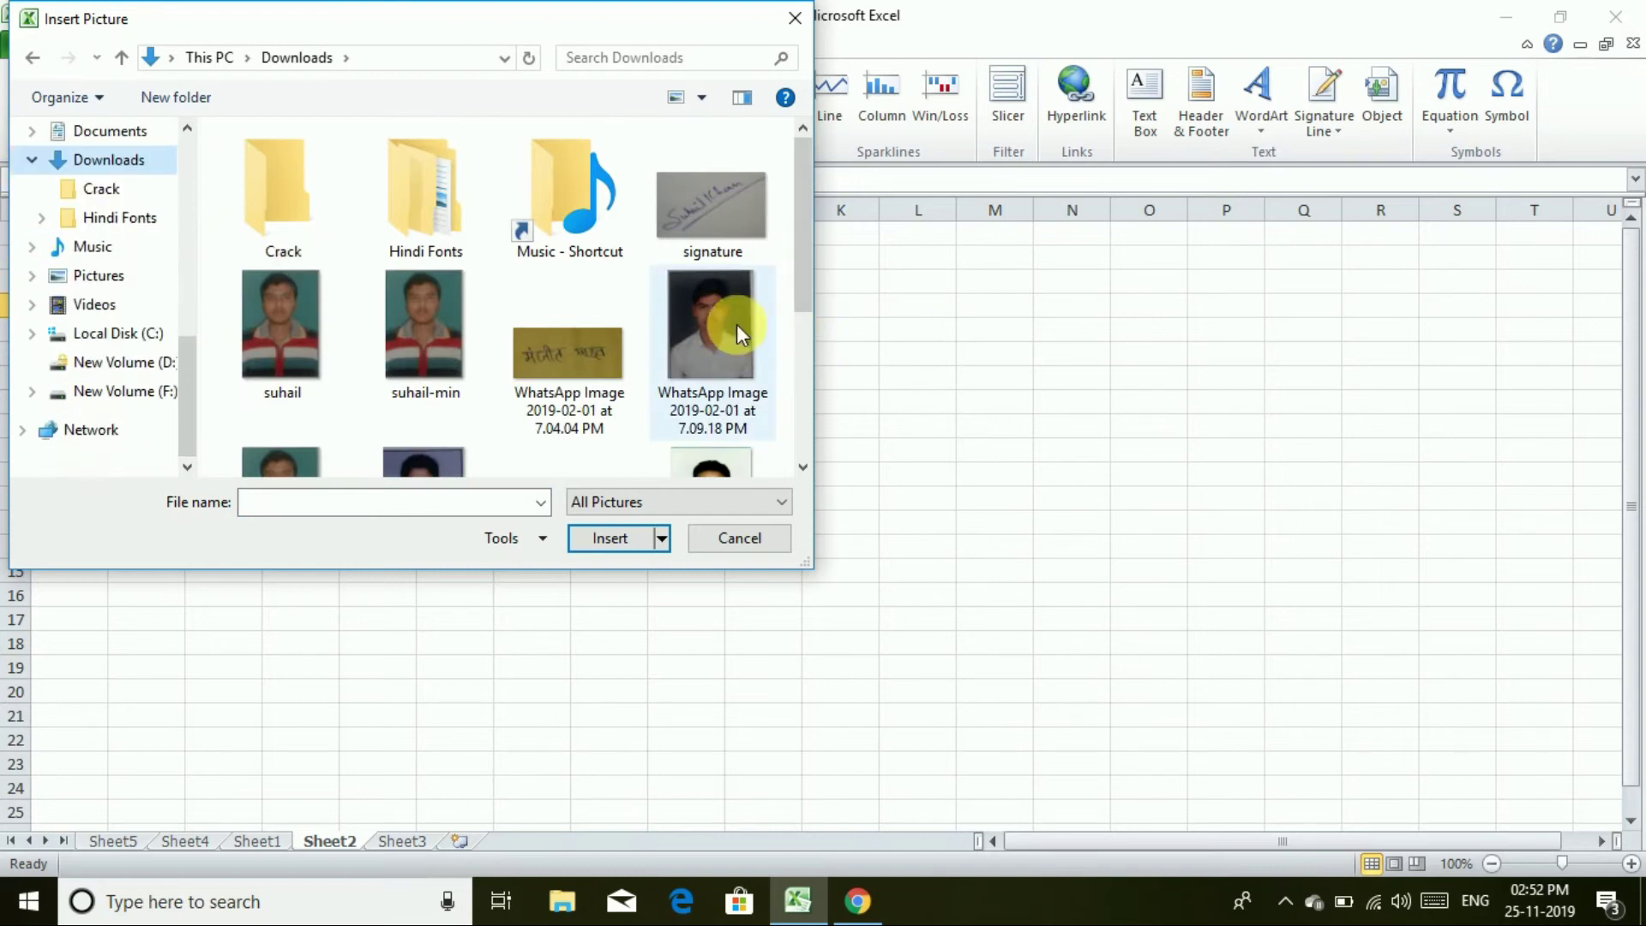
pyautogui.scroll(-3, 799, 377)
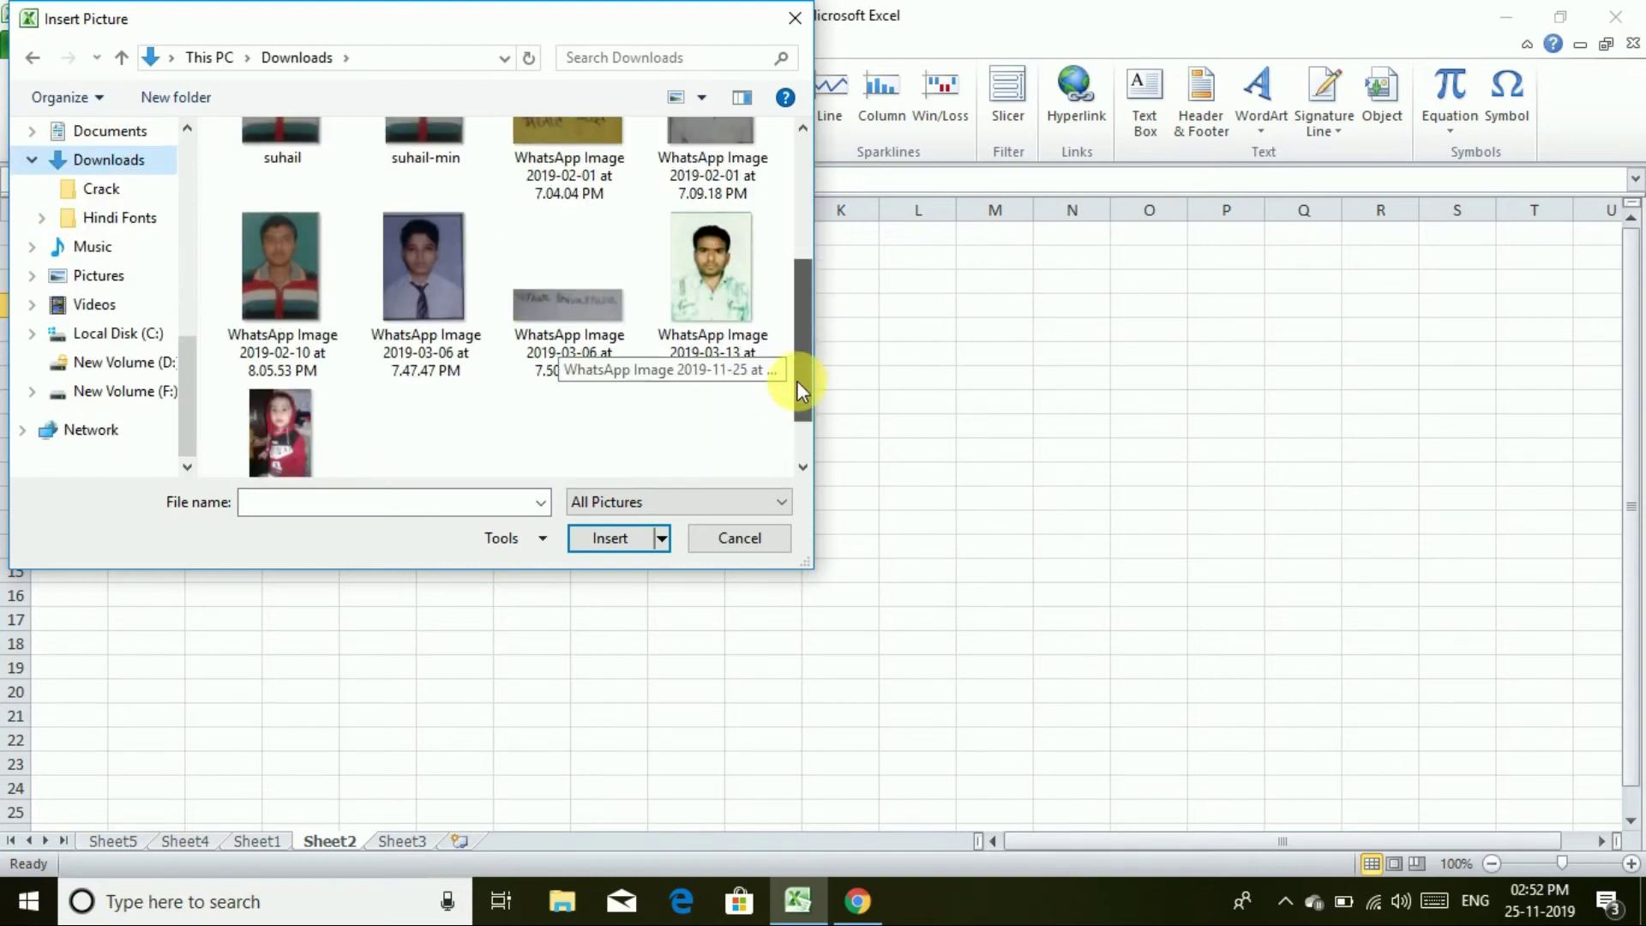
pyautogui.scroll(-2, 796, 394)
pyautogui.click(290, 367)
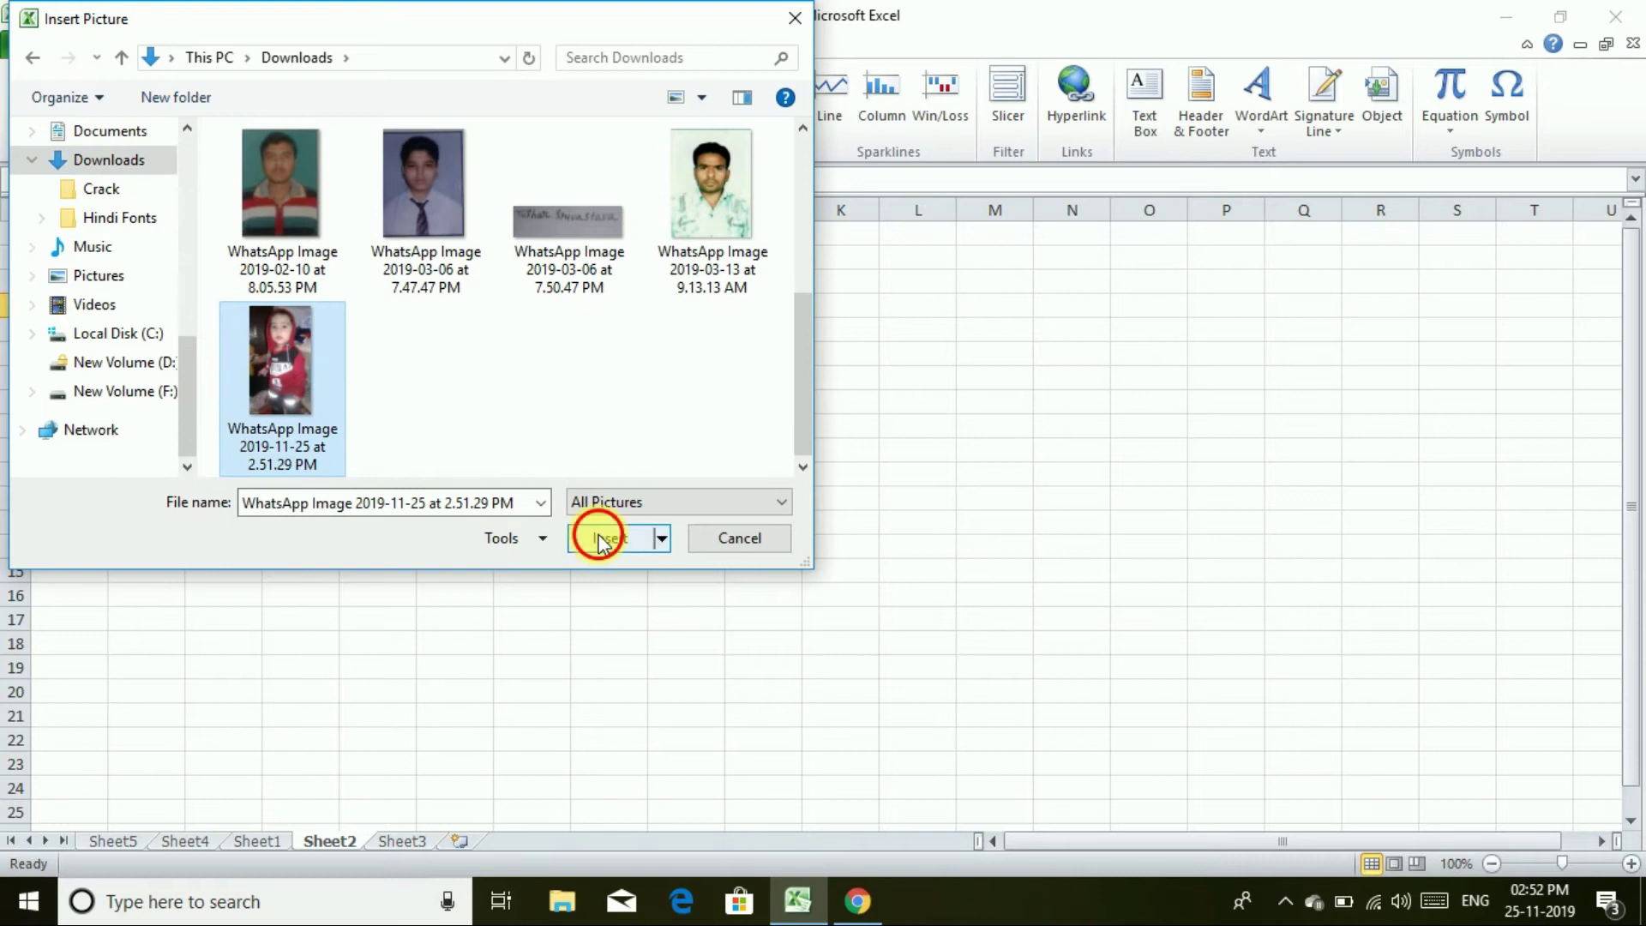
pyautogui.click(598, 536)
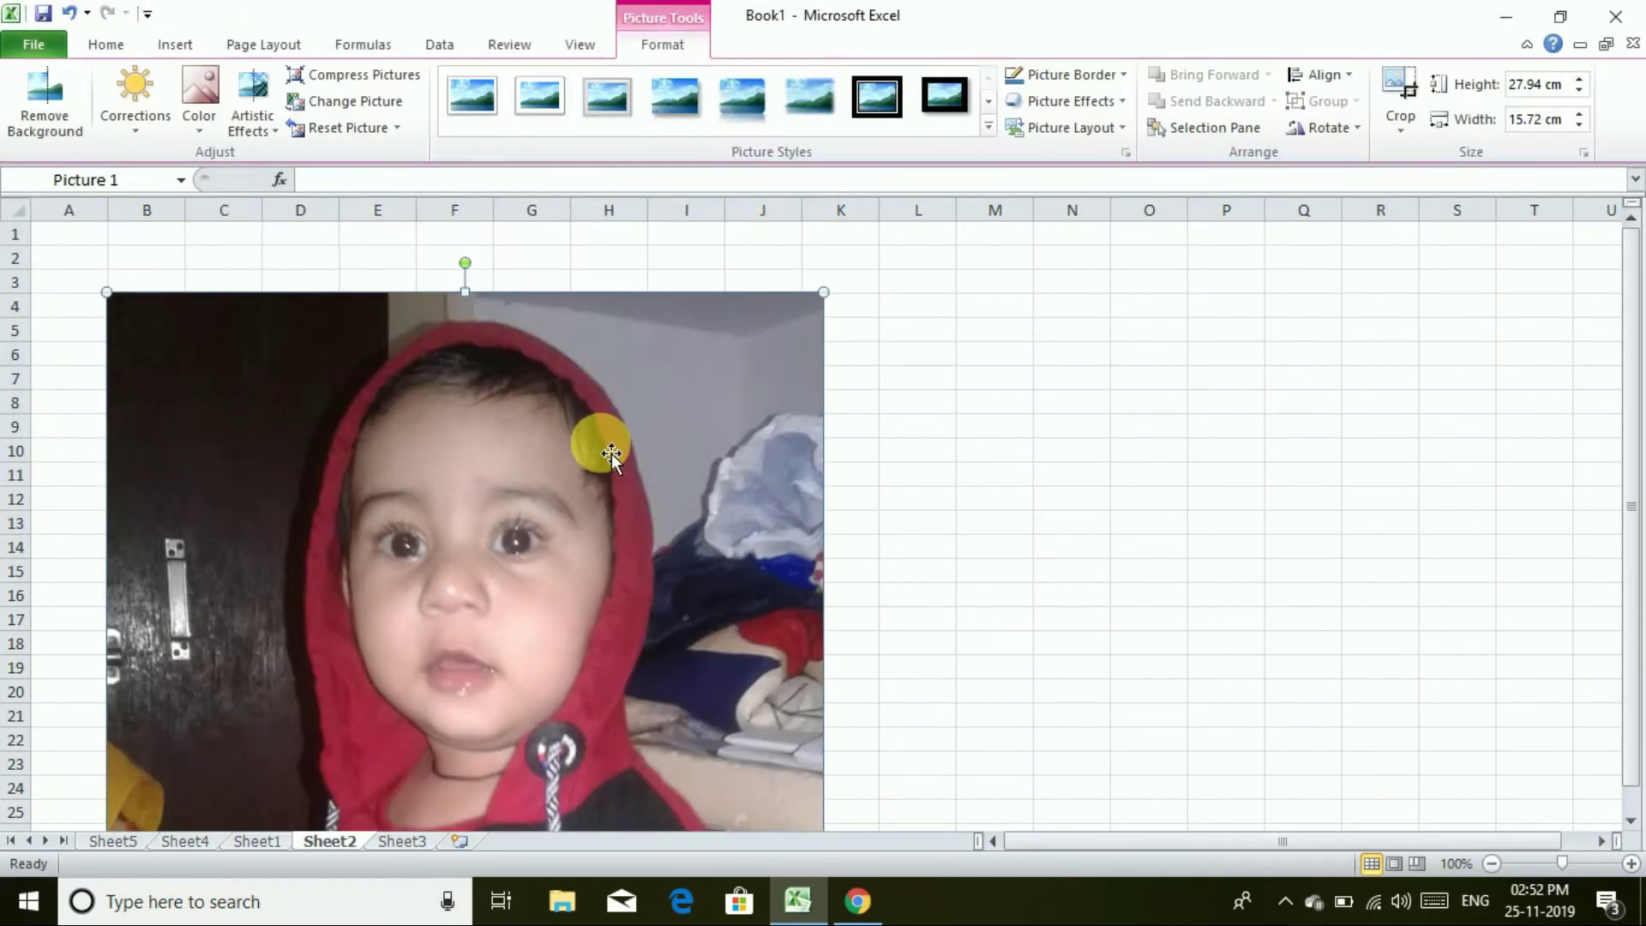
# Step: Shrink the child's photo to about 6.6 cm tall and move it to columns I–K, rows 10–22
pyautogui.scroll(-6, 610, 455)
pyautogui.scroll(-3, 608, 454)
pyautogui.scroll(-1, 609, 455)
pyautogui.scroll(-4, 609, 455)
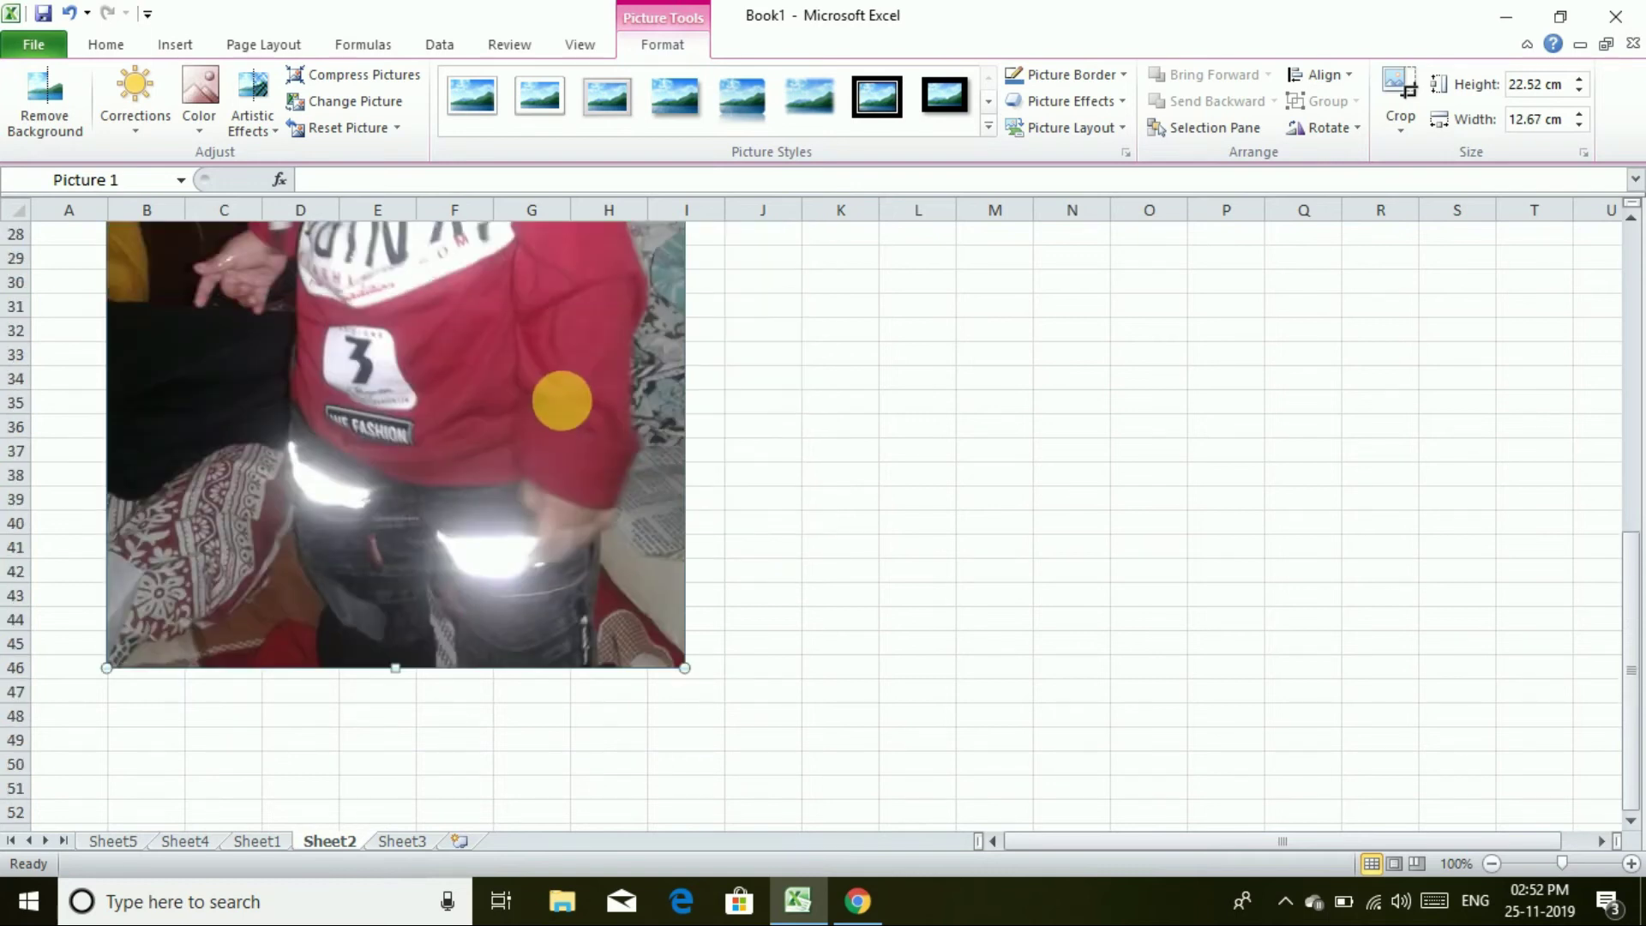
pyautogui.moveTo(683, 667)
pyautogui.mouseDown()
pyautogui.moveTo(544, 643)
pyautogui.moveTo(420, 415)
pyautogui.mouseUp()
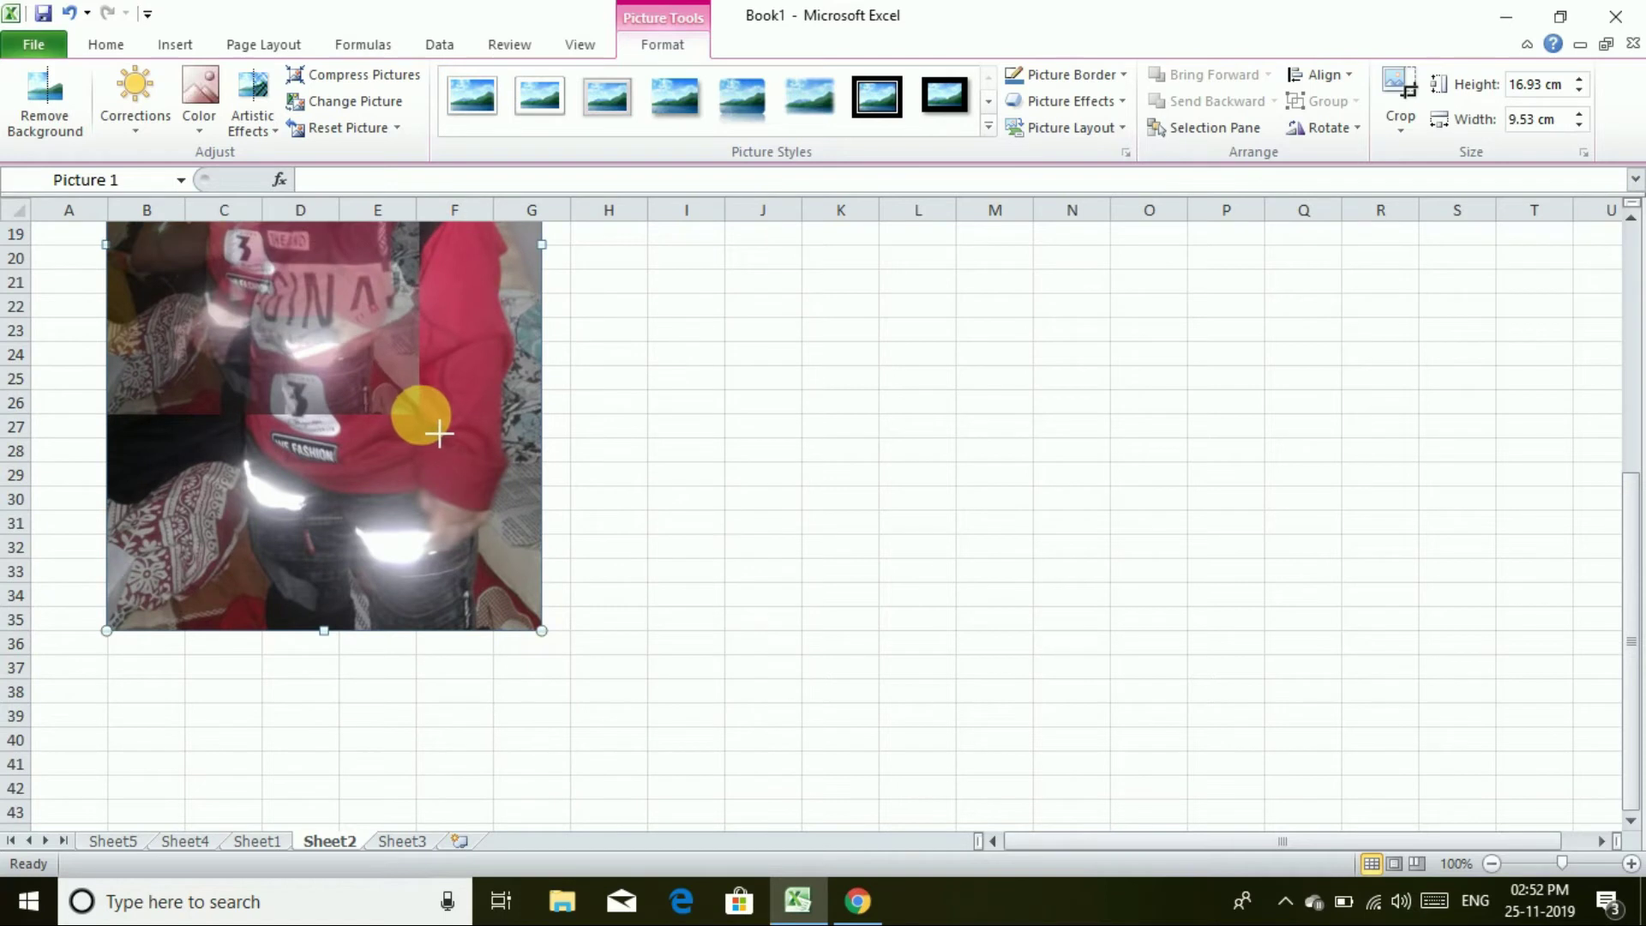
pyautogui.moveTo(420, 704); pyautogui.dragTo(276, 447)
pyautogui.moveTo(246, 361); pyautogui.dragTo(948, 444)
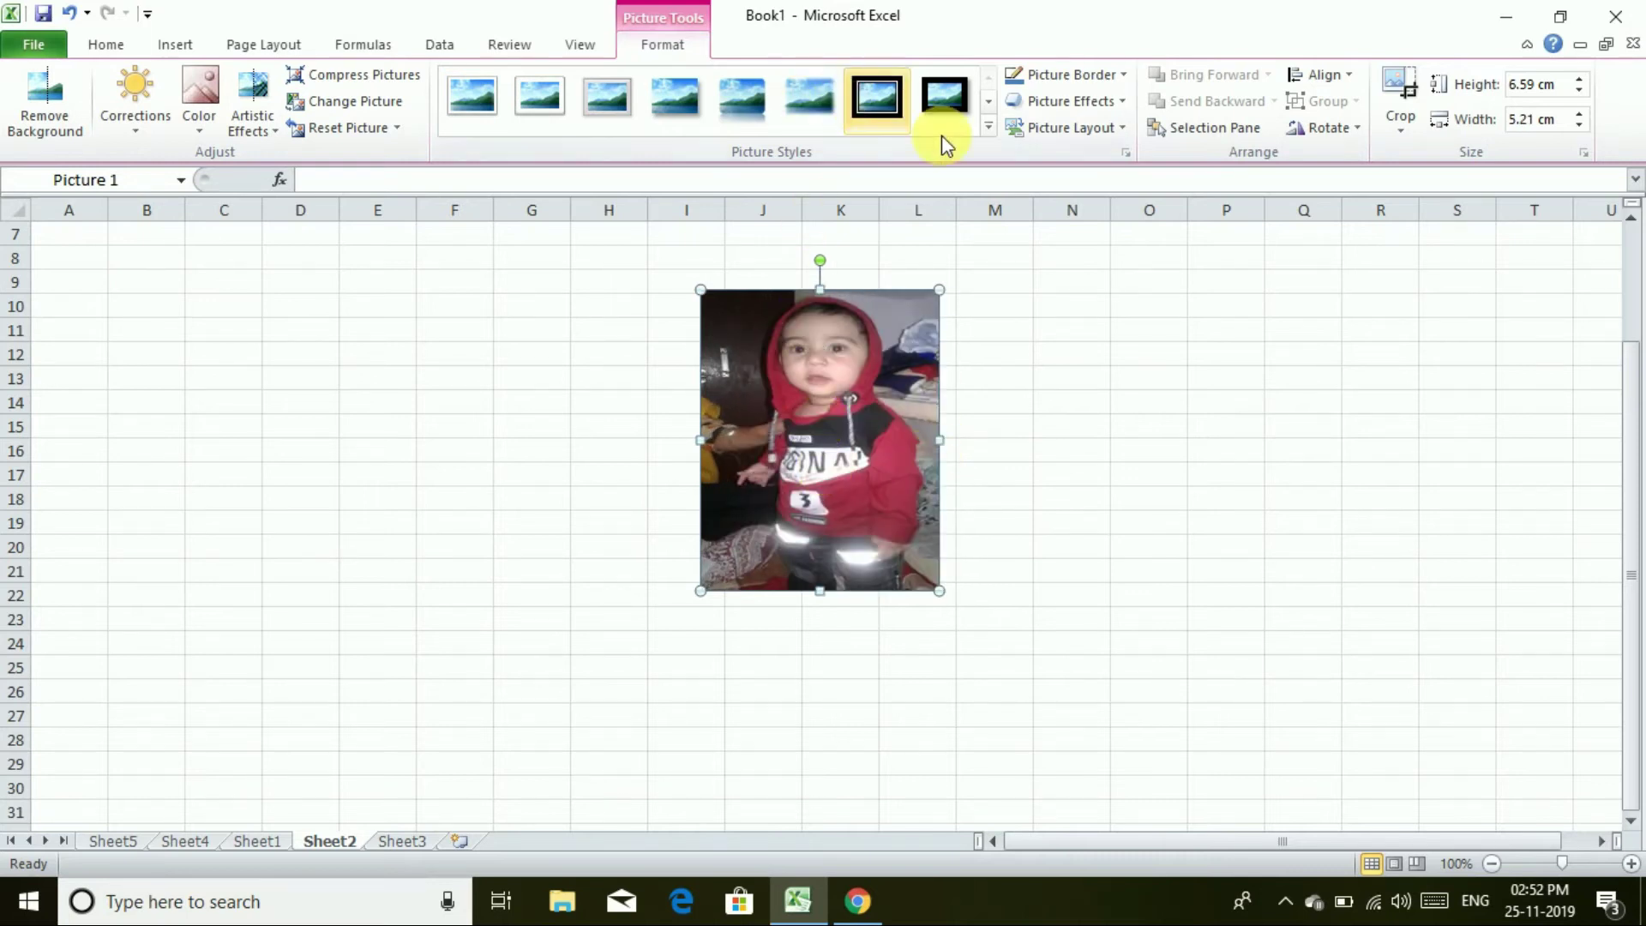
# Step: Leave the picture style unchanged and enlarge the photo to 9.08 cm tall by 6.03 cm wide
pyautogui.click(988, 127)
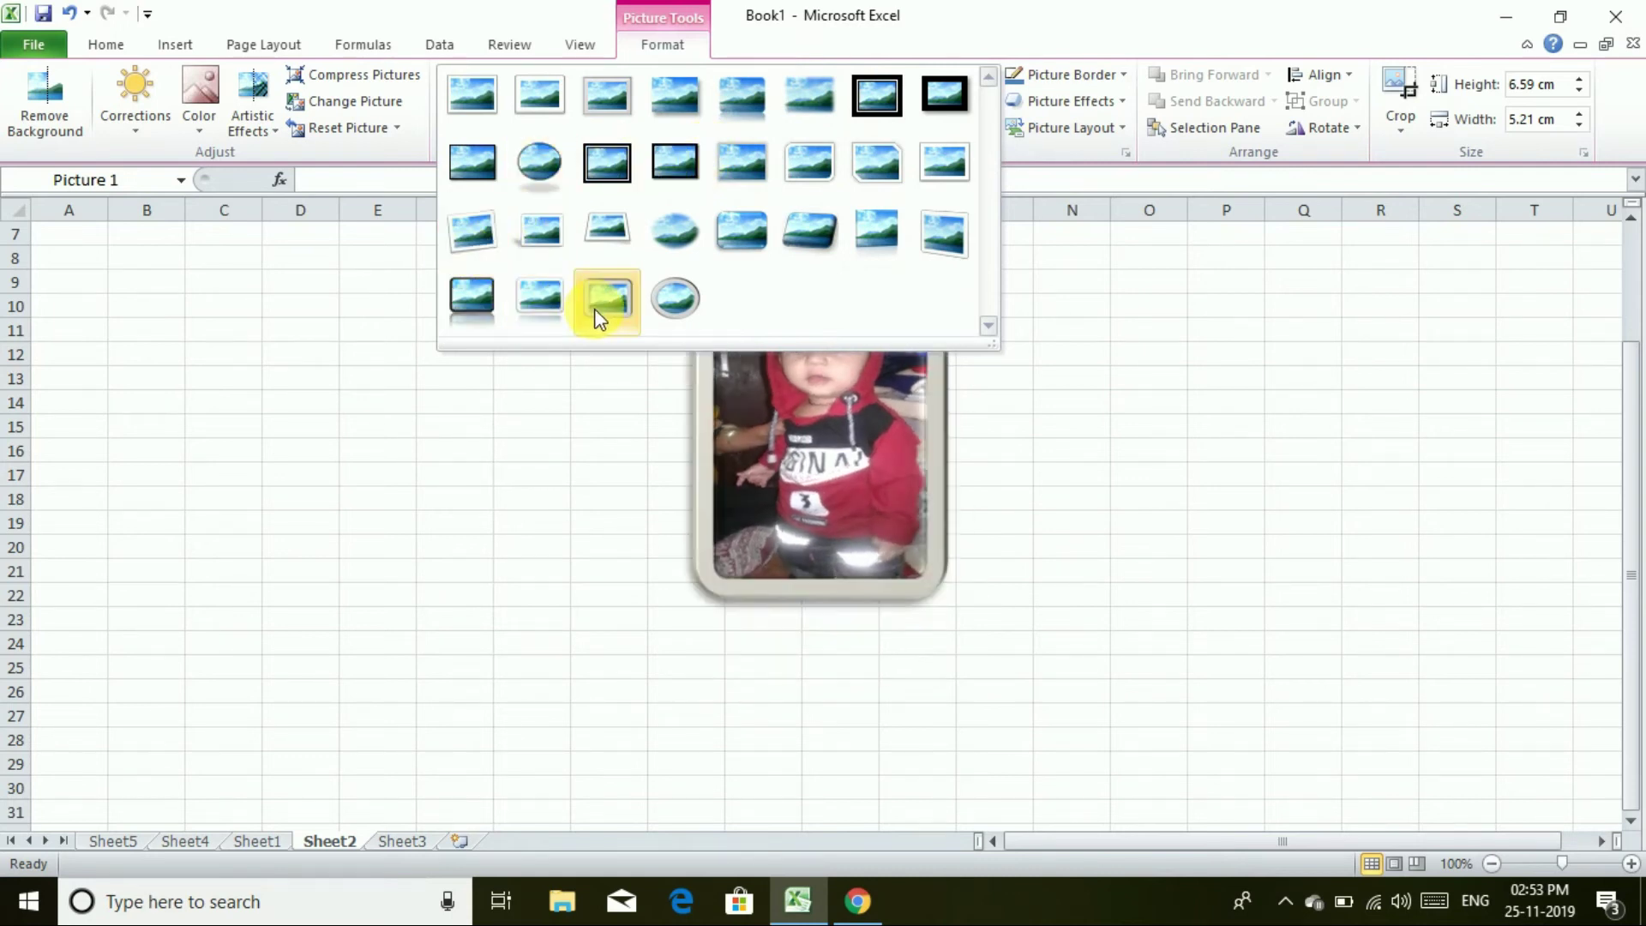
pyautogui.click(506, 440)
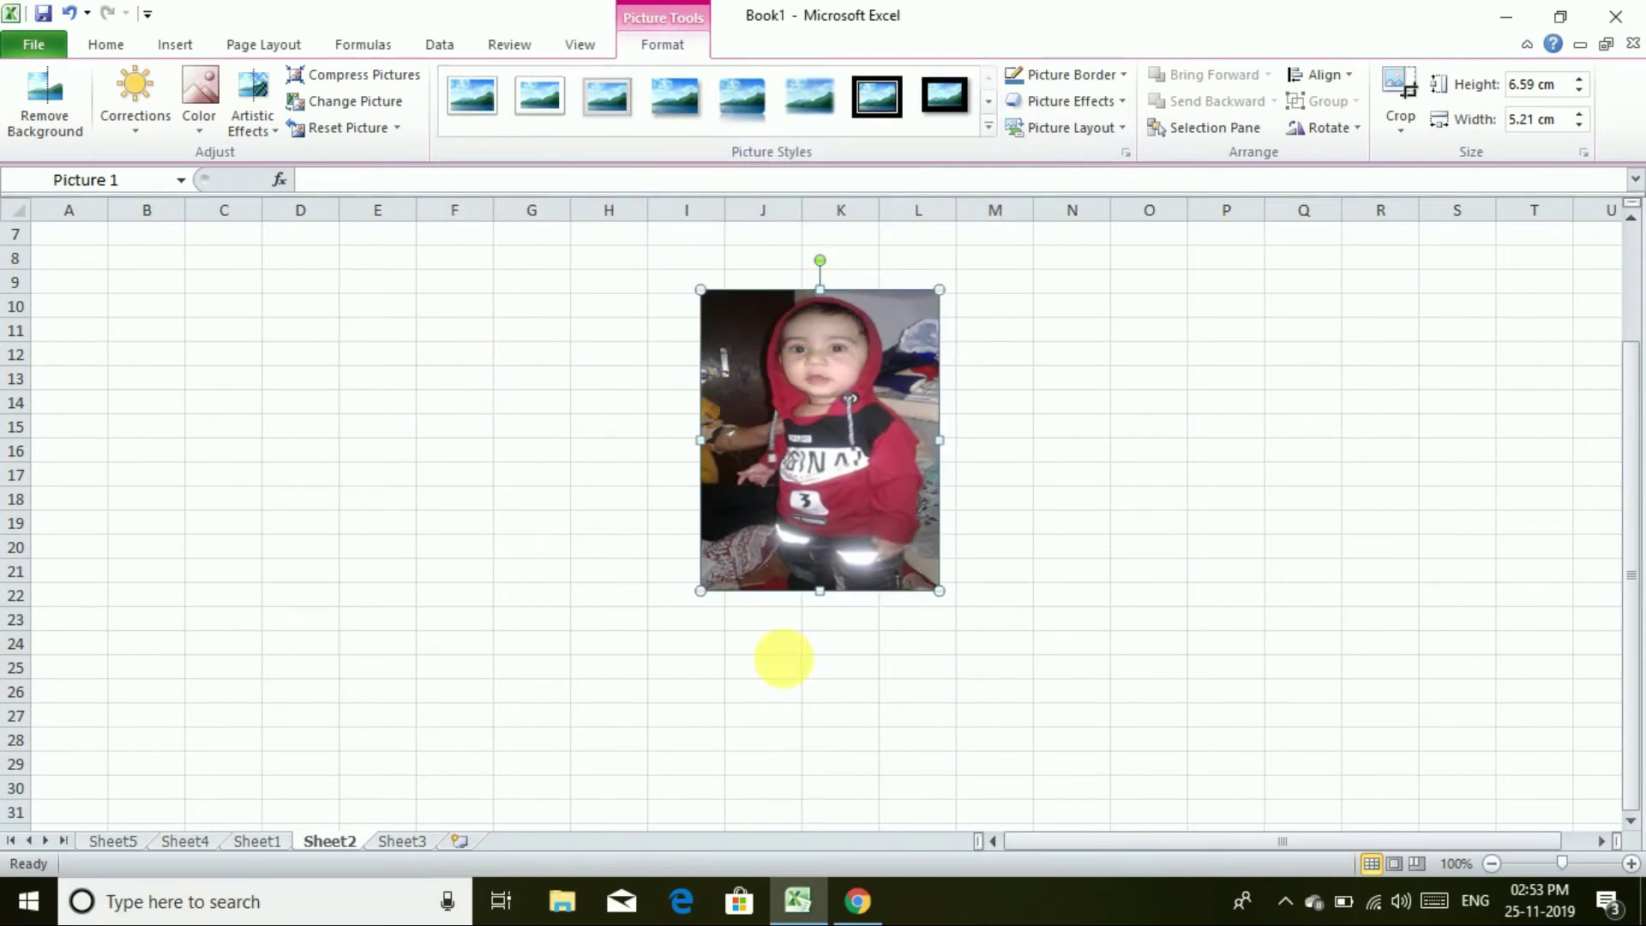
pyautogui.moveTo(820, 590); pyautogui.dragTo(822, 705)
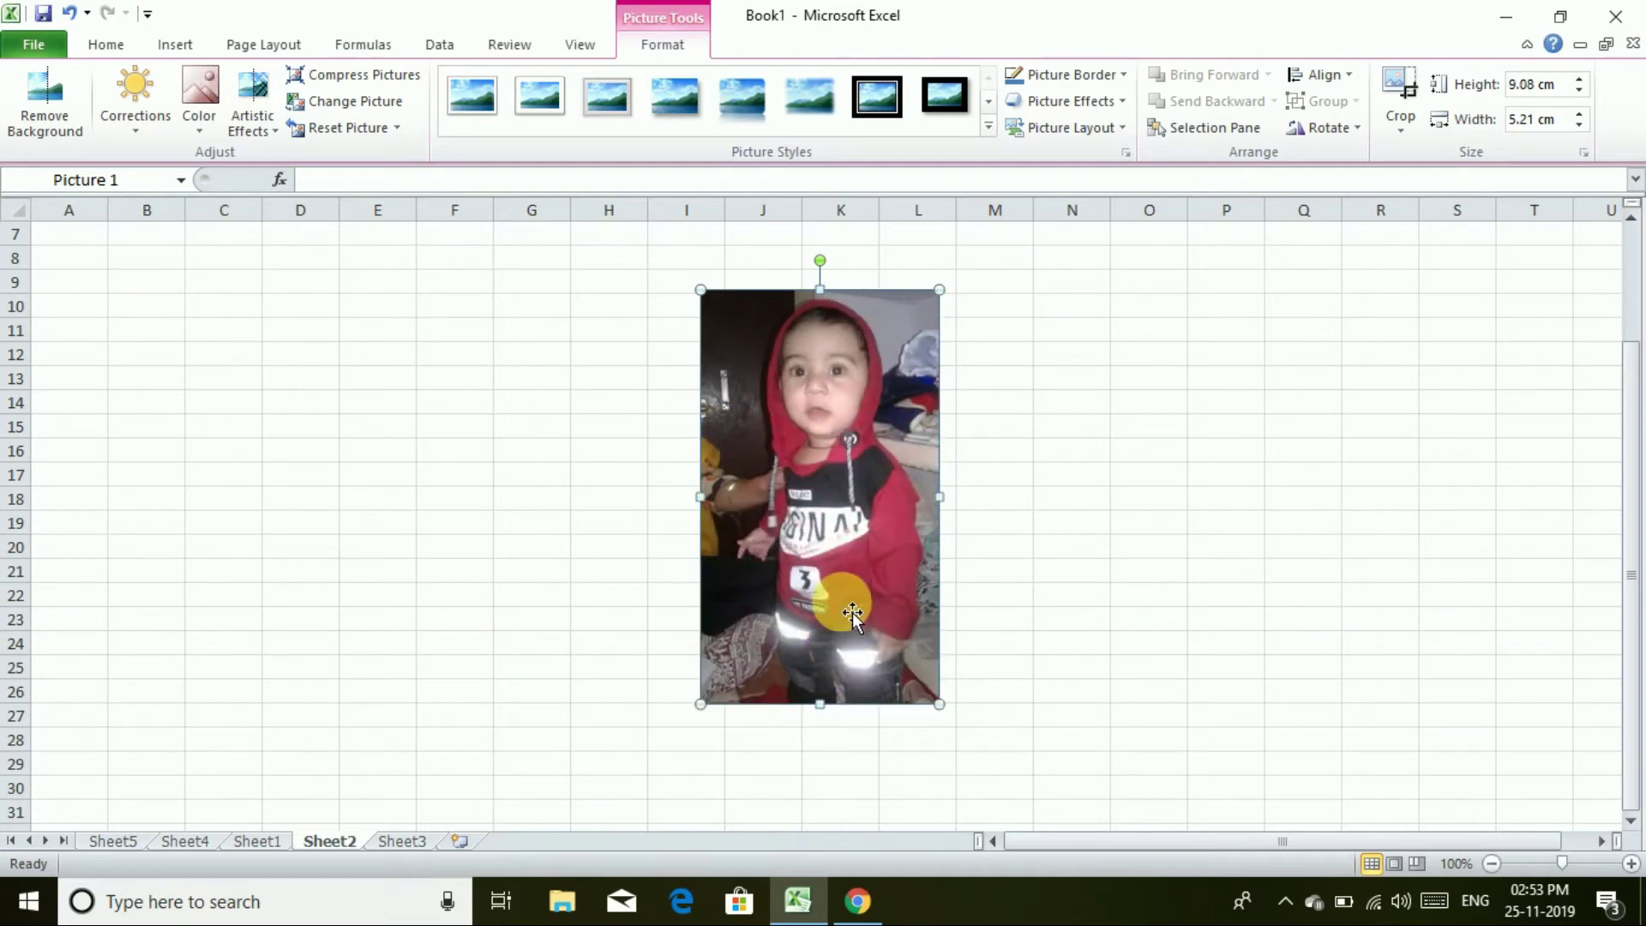
pyautogui.moveTo(711, 502); pyautogui.dragTo(664, 500)
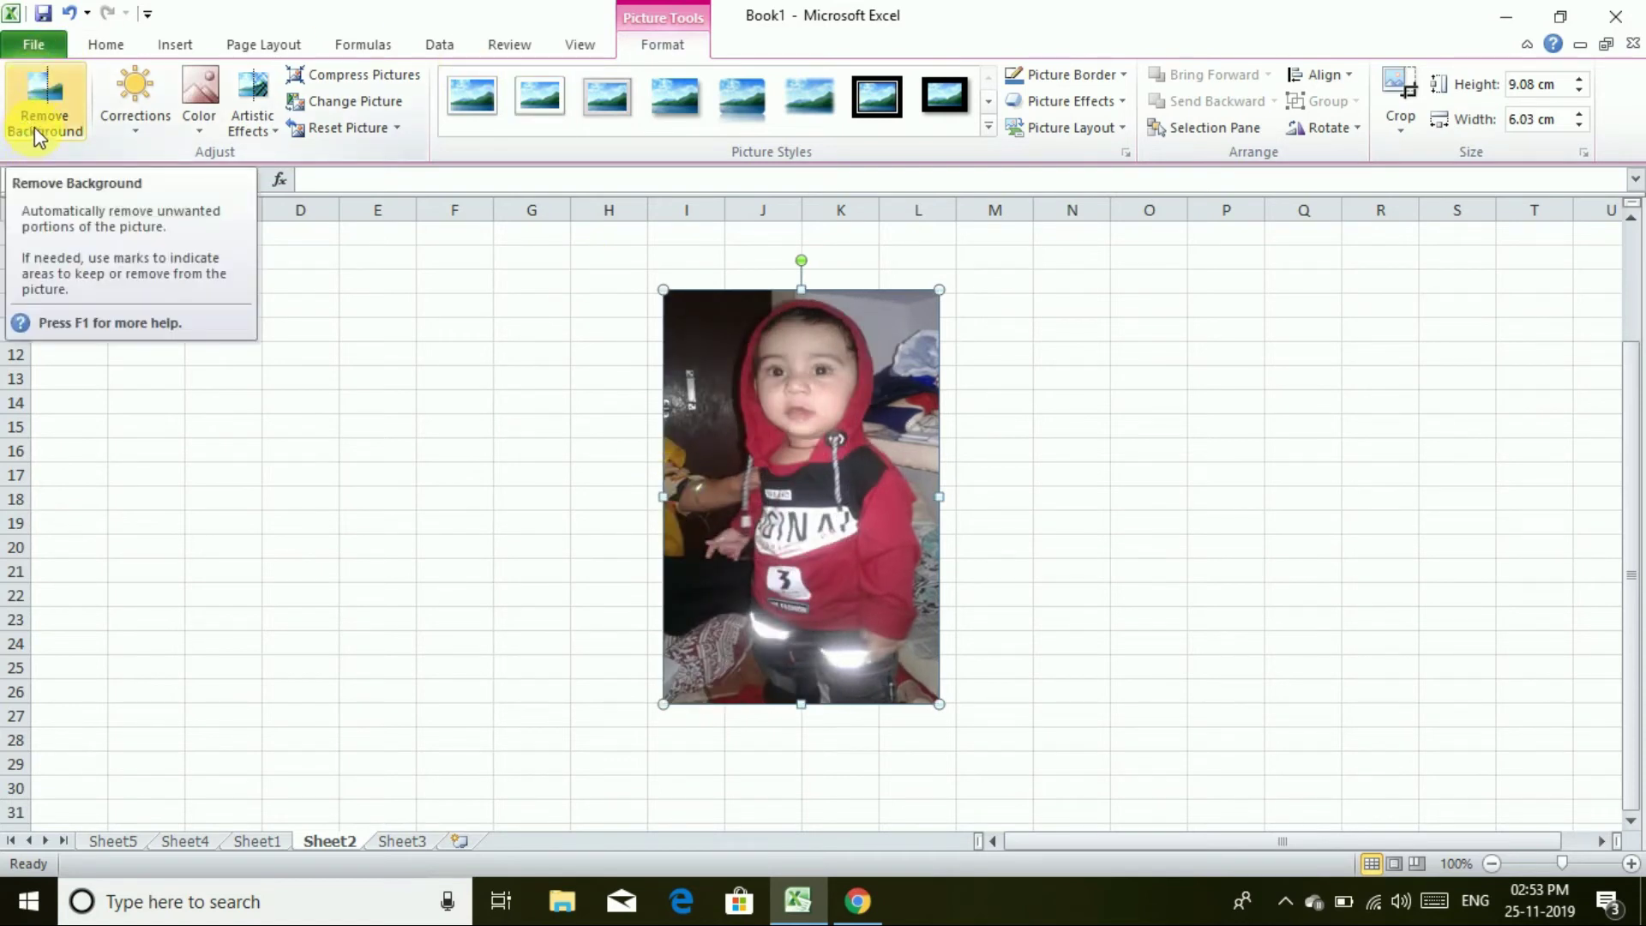
# Step: Remove the photo's background, extending the kept area over the whole child, and keep the result
pyautogui.click(53, 141)
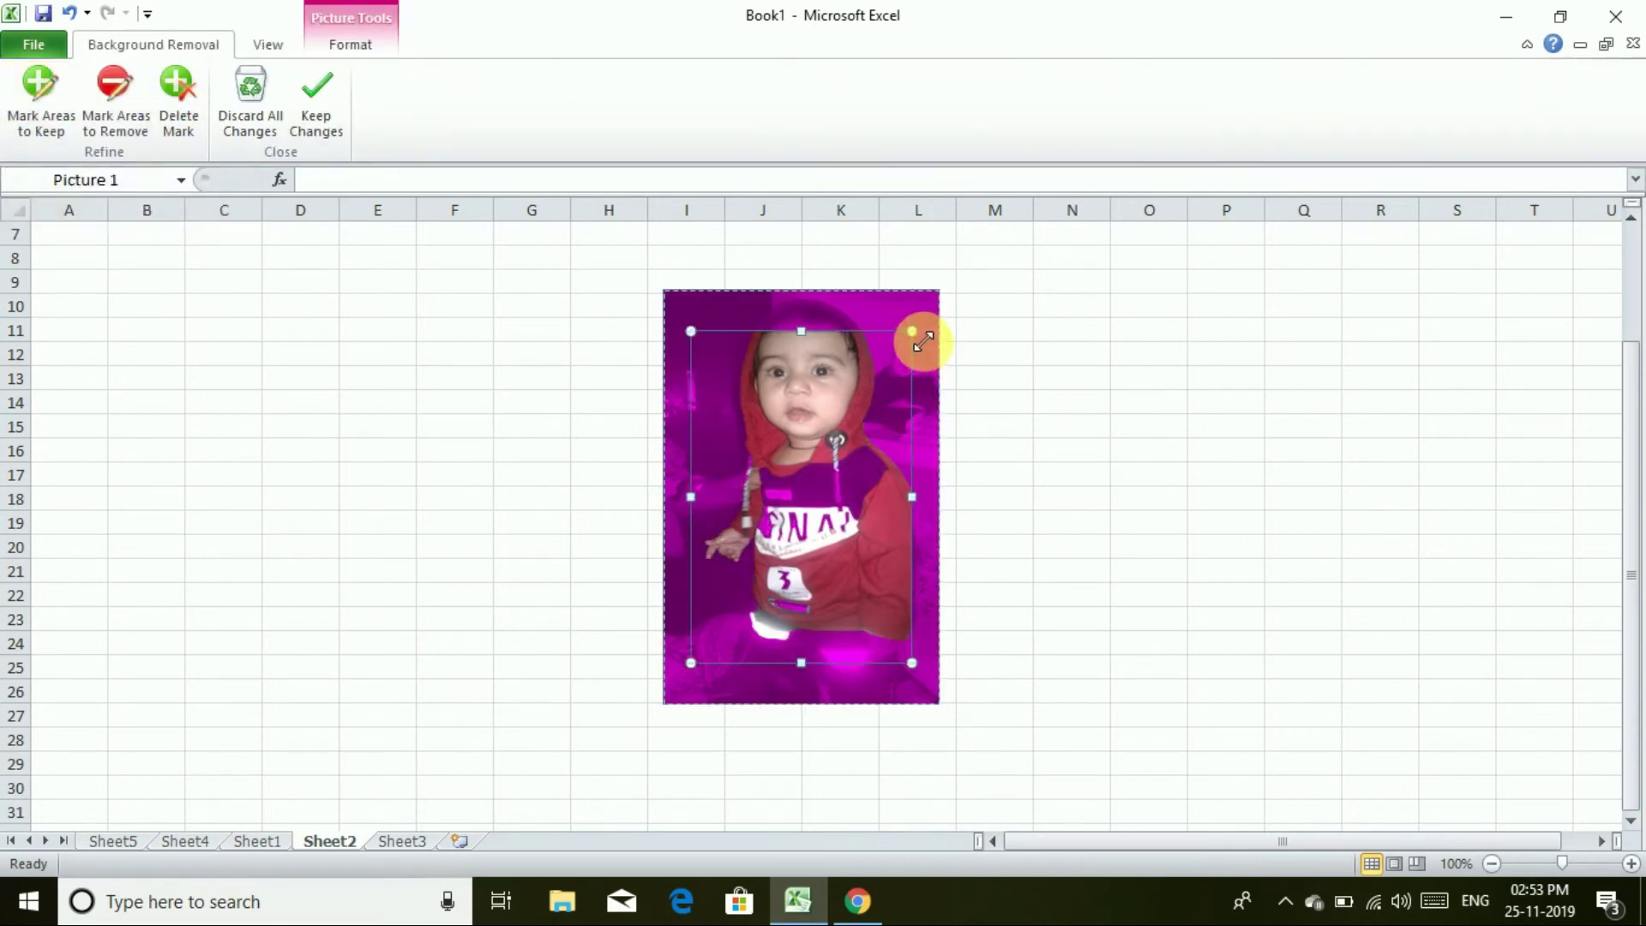
pyautogui.moveTo(937, 302); pyautogui.dragTo(939, 297)
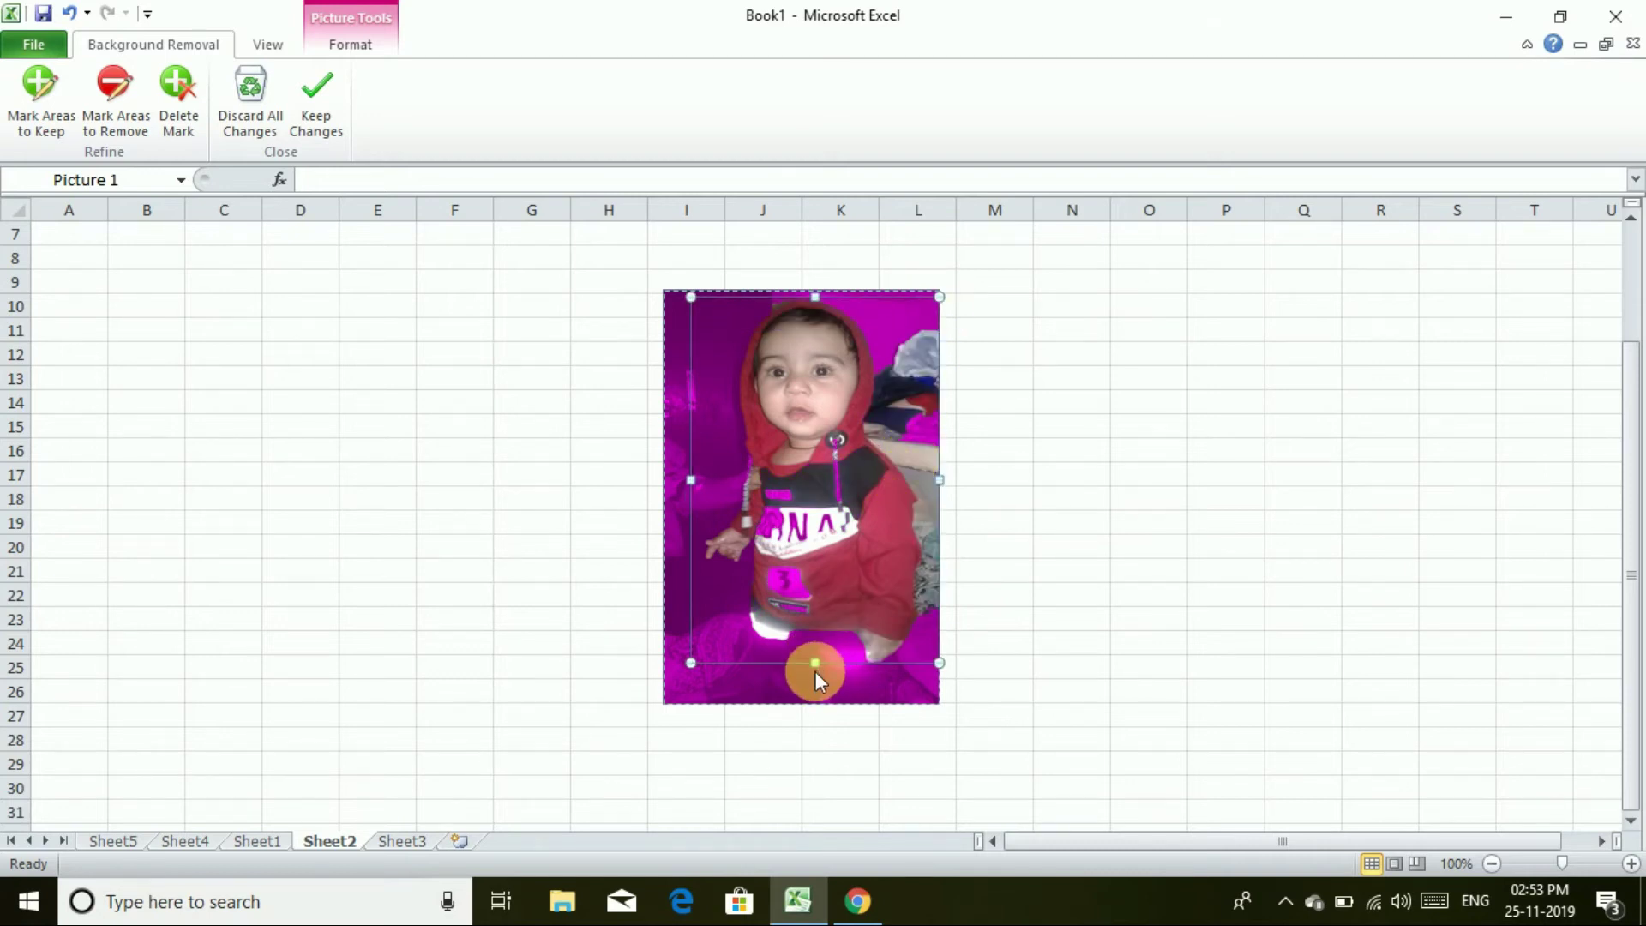
pyautogui.moveTo(814, 658); pyautogui.dragTo(815, 680)
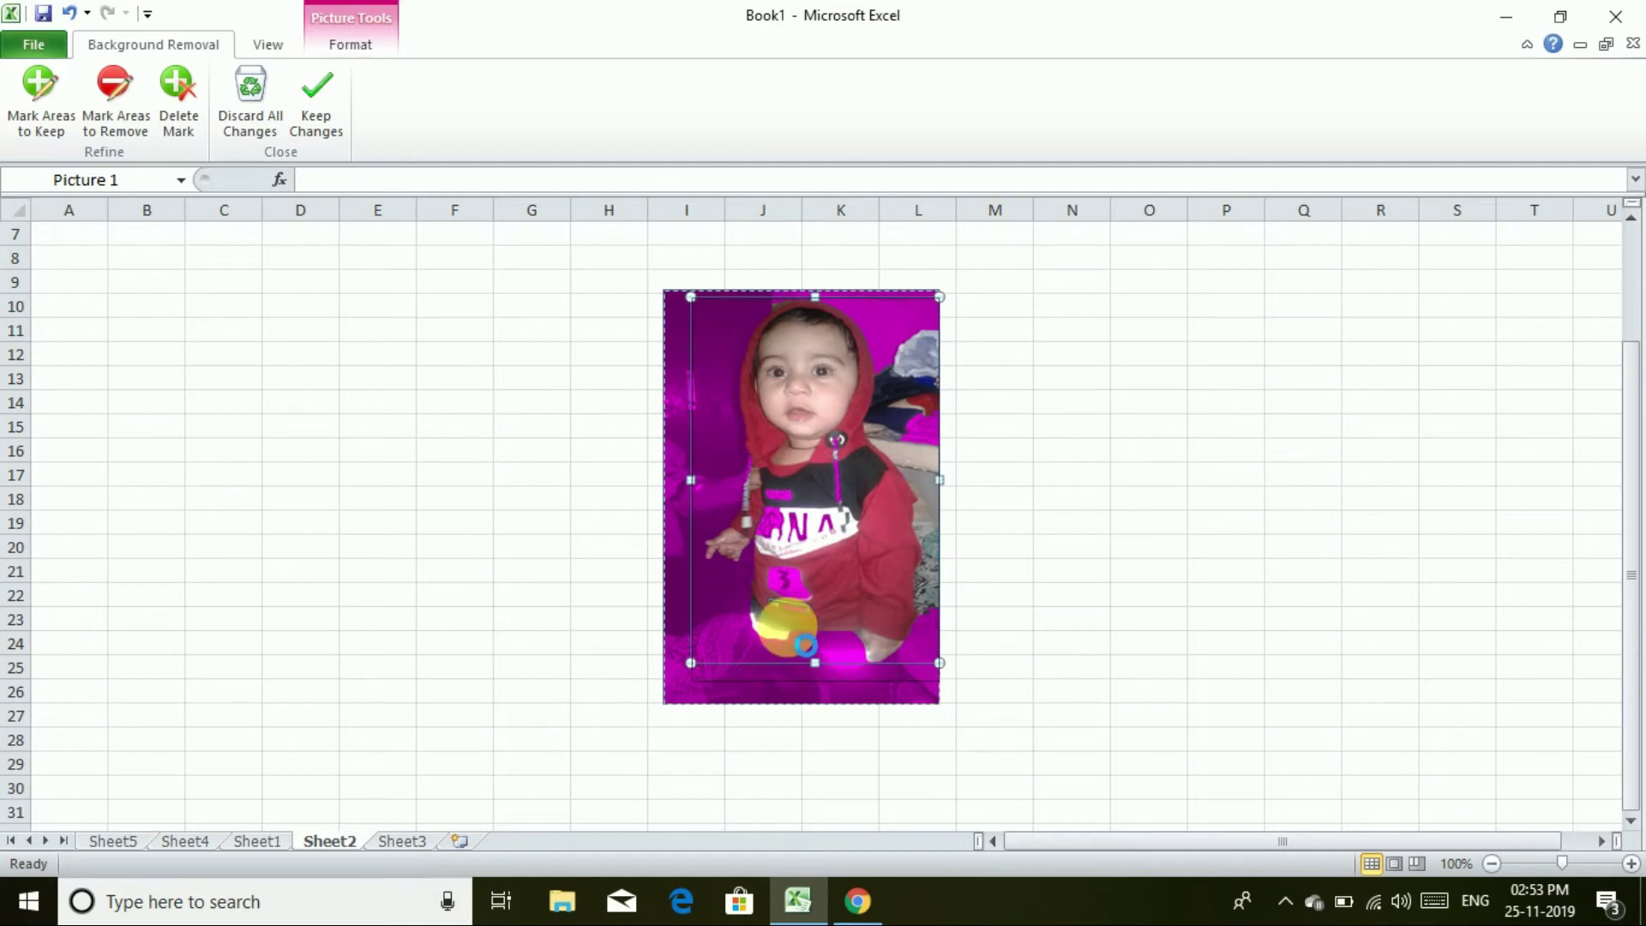
pyautogui.click(697, 482)
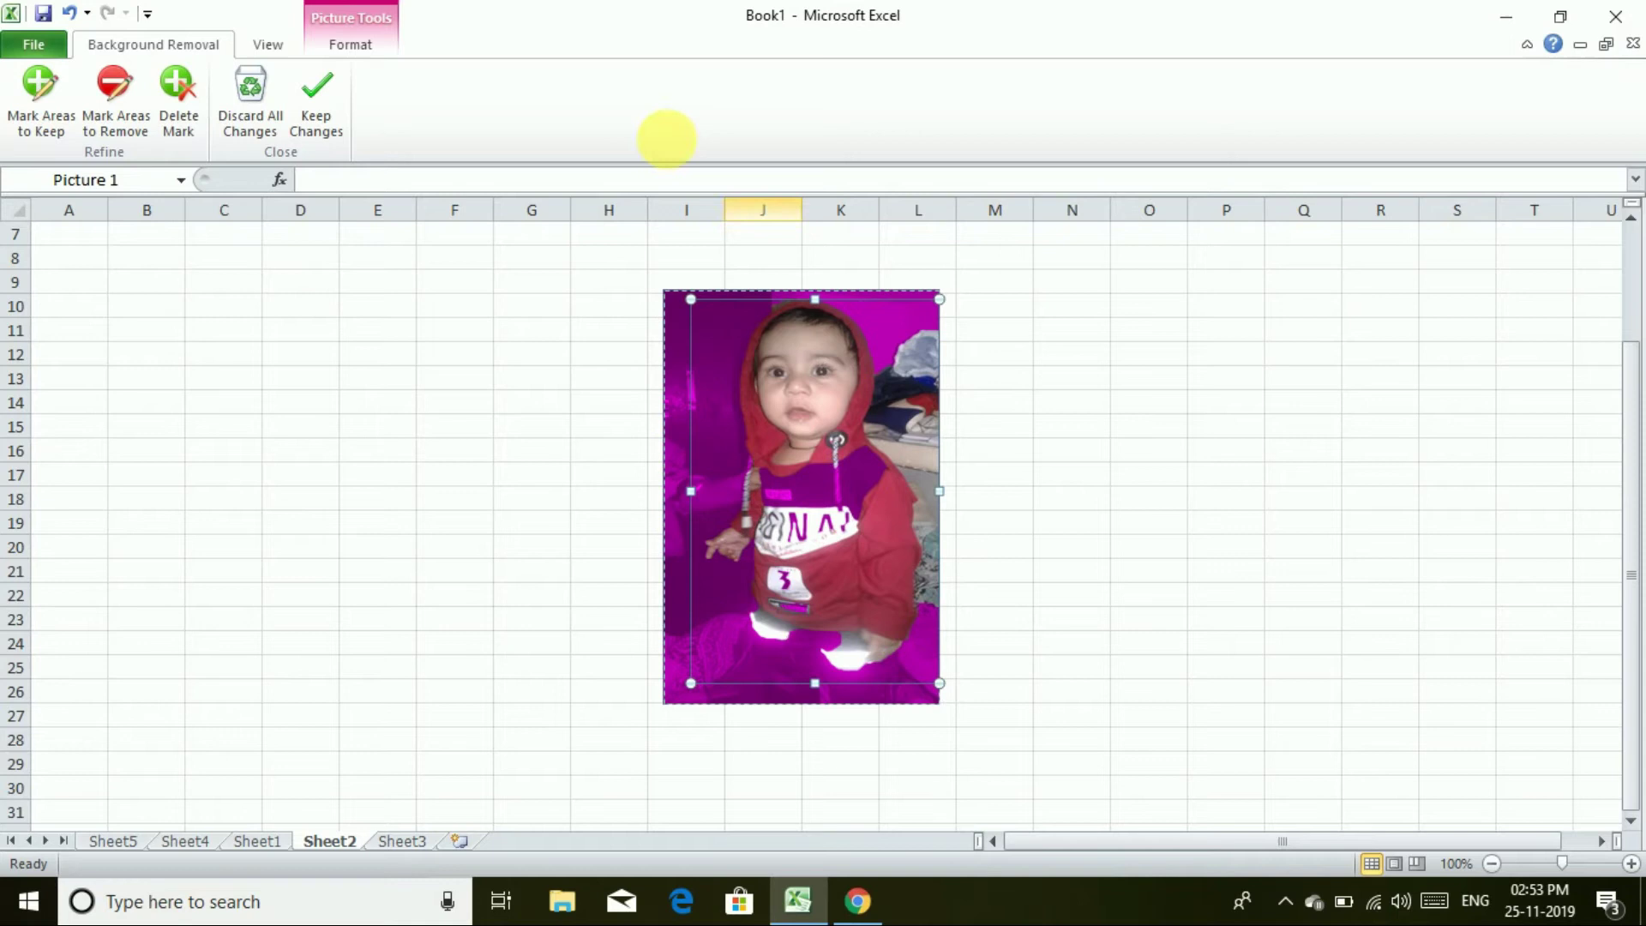
pyautogui.click(313, 120)
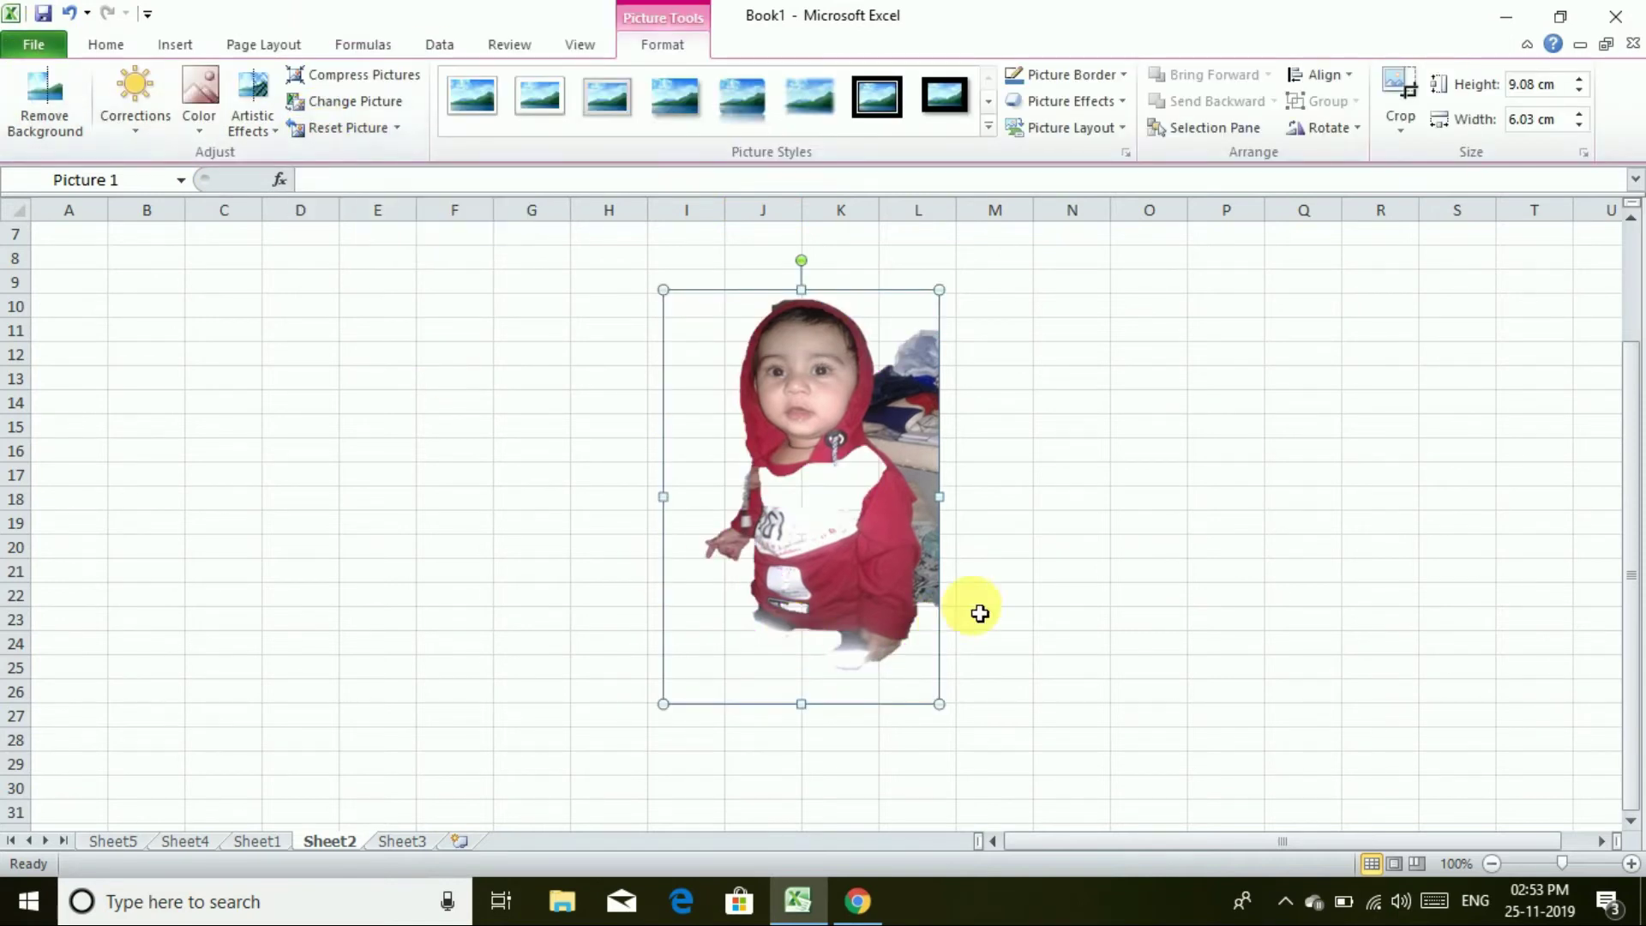
# Step: Shrink the cut-out child photo from its corner to 7.6 × 5.05 cm
pyautogui.moveTo(854, 499)
pyautogui.mouseDown()
pyautogui.moveTo(1120, 490)
pyautogui.moveTo(1147, 508)
pyautogui.mouseUp()
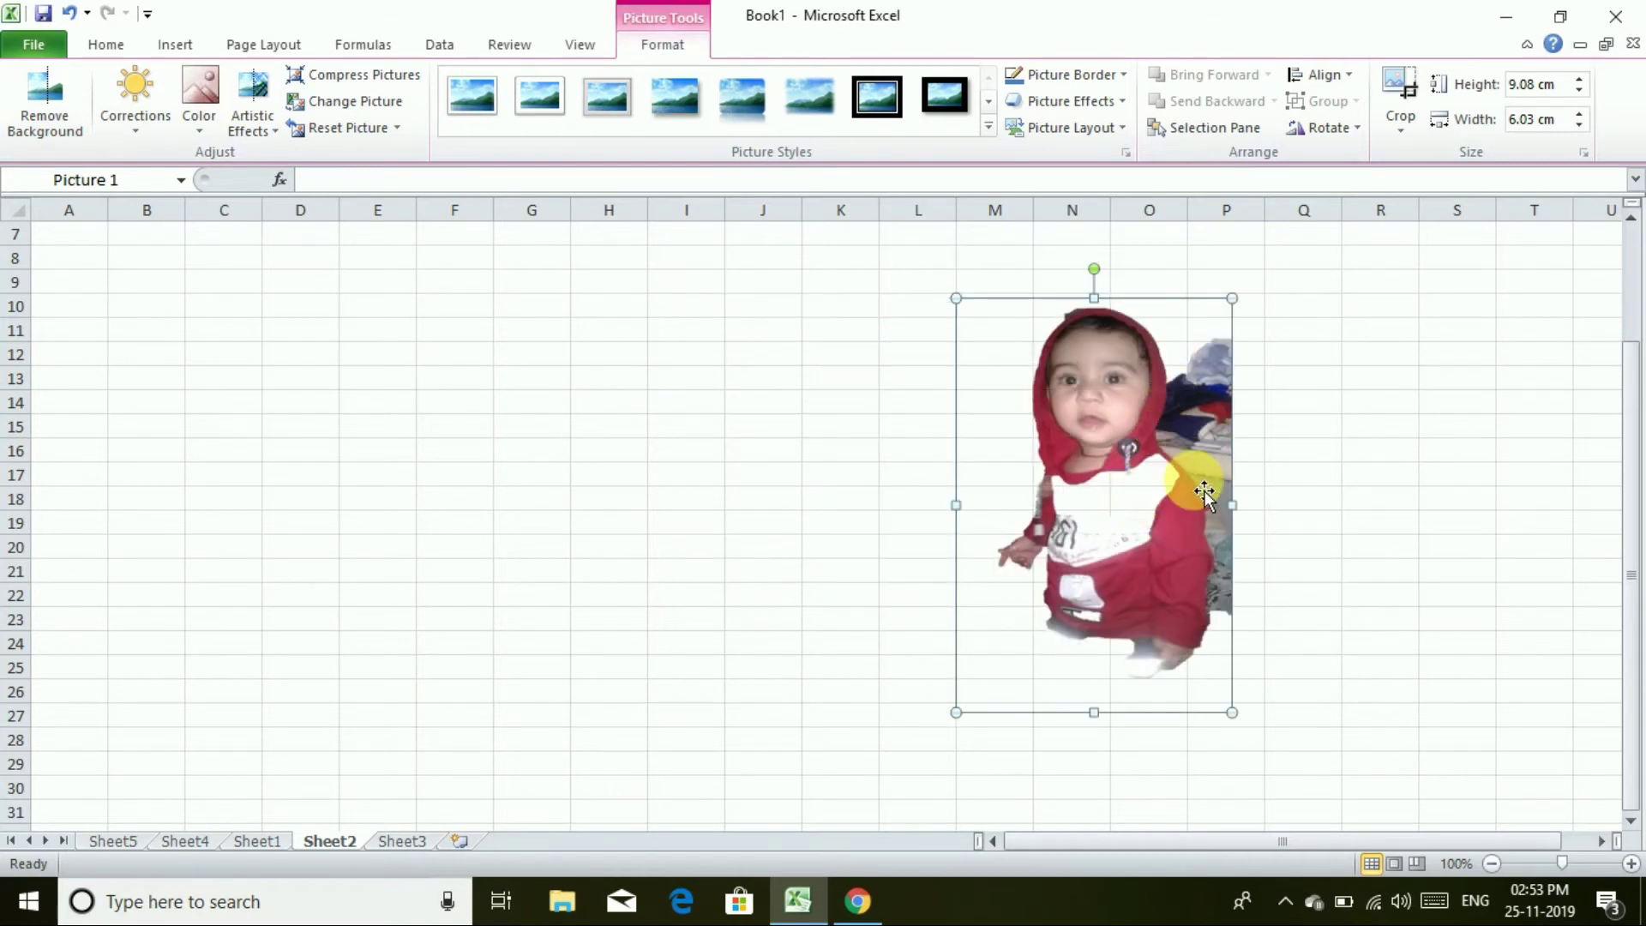
pyautogui.moveTo(1206, 623); pyautogui.dragTo(1036, 618)
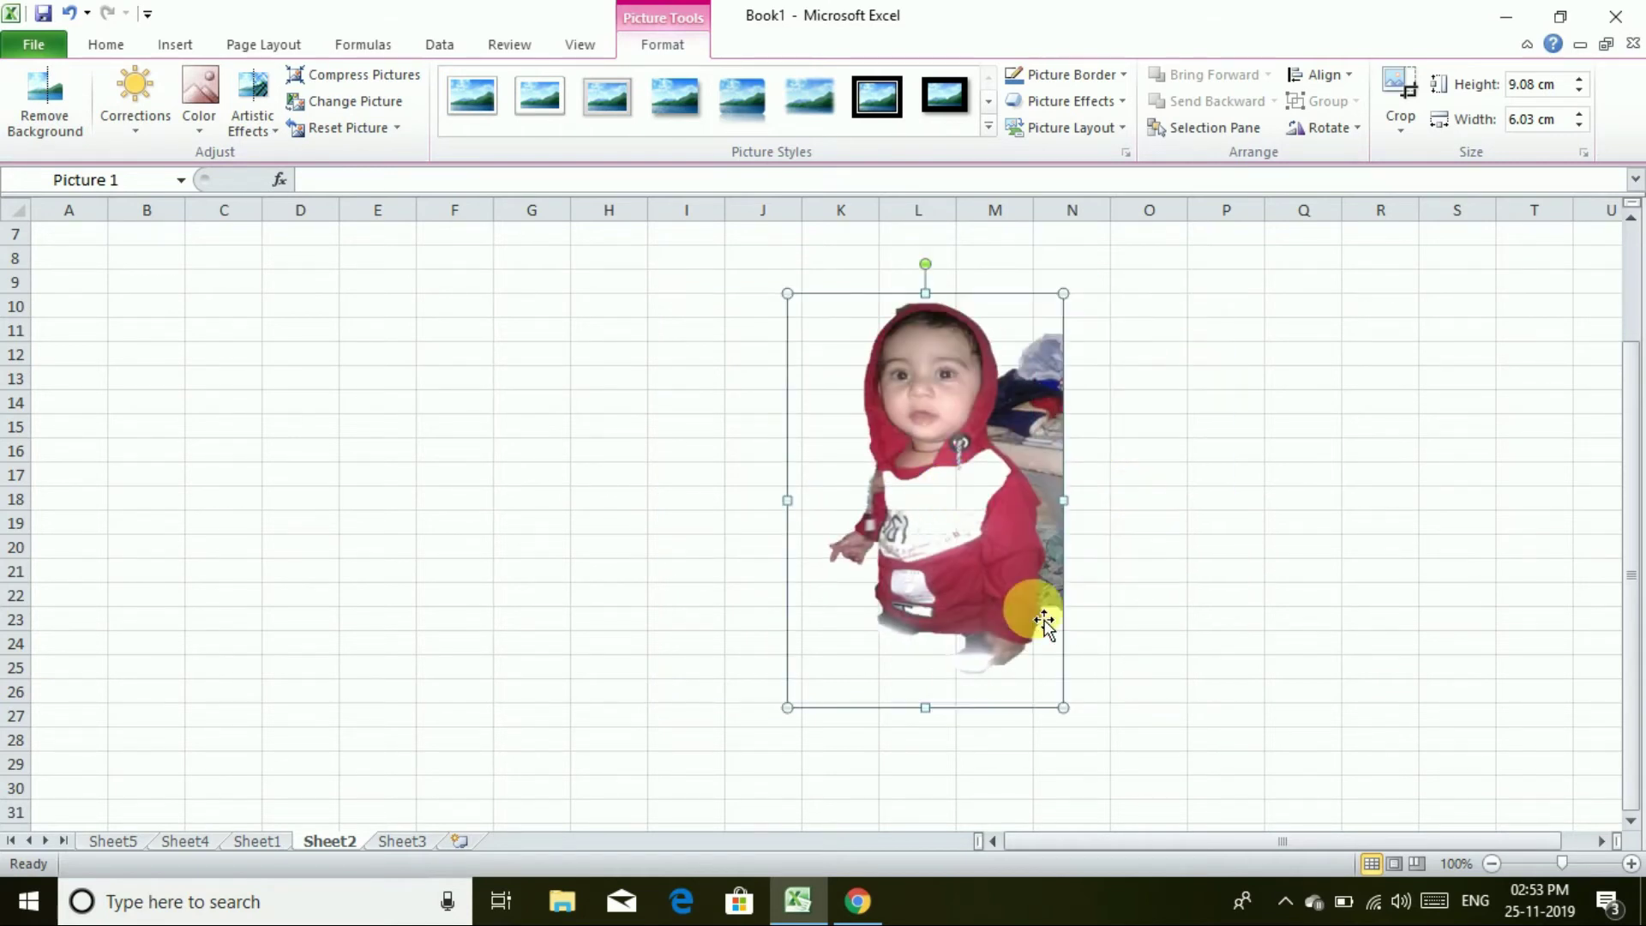
pyautogui.moveTo(1064, 708)
pyautogui.mouseDown()
pyautogui.moveTo(928, 504)
pyautogui.moveTo(1018, 577)
pyautogui.mouseUp()
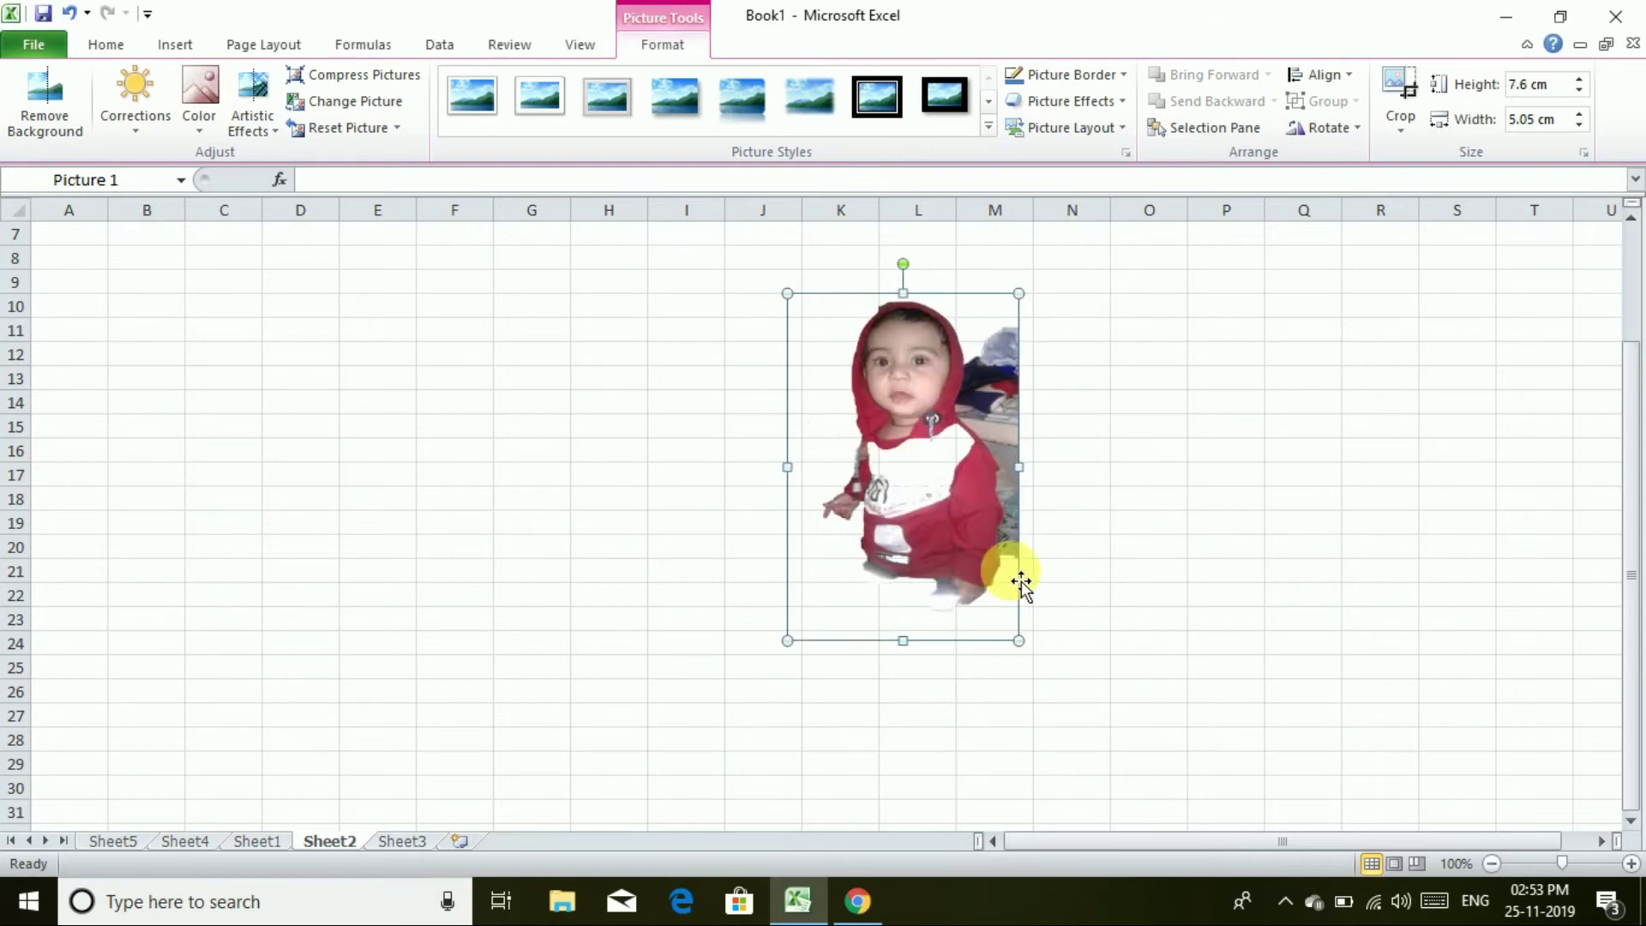
# Step: Raise the photo's brightness and contrast by 20% and move it right to columns N–Q
pyautogui.click(139, 125)
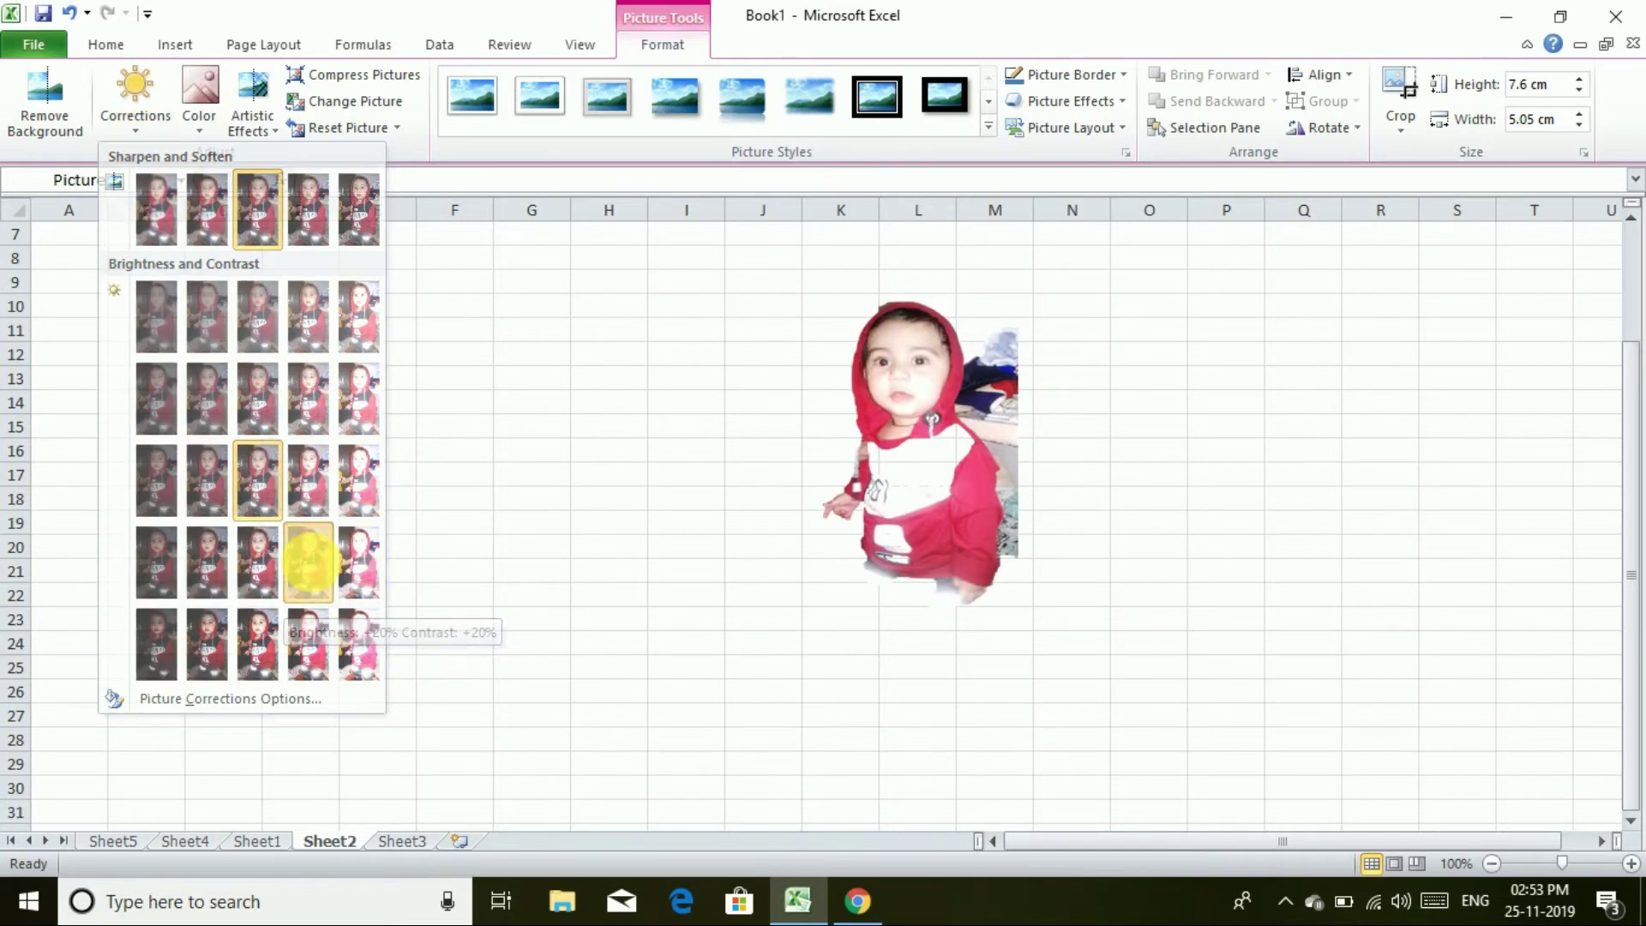
pyautogui.click(313, 566)
pyautogui.moveTo(966, 367); pyautogui.dragTo(1255, 352)
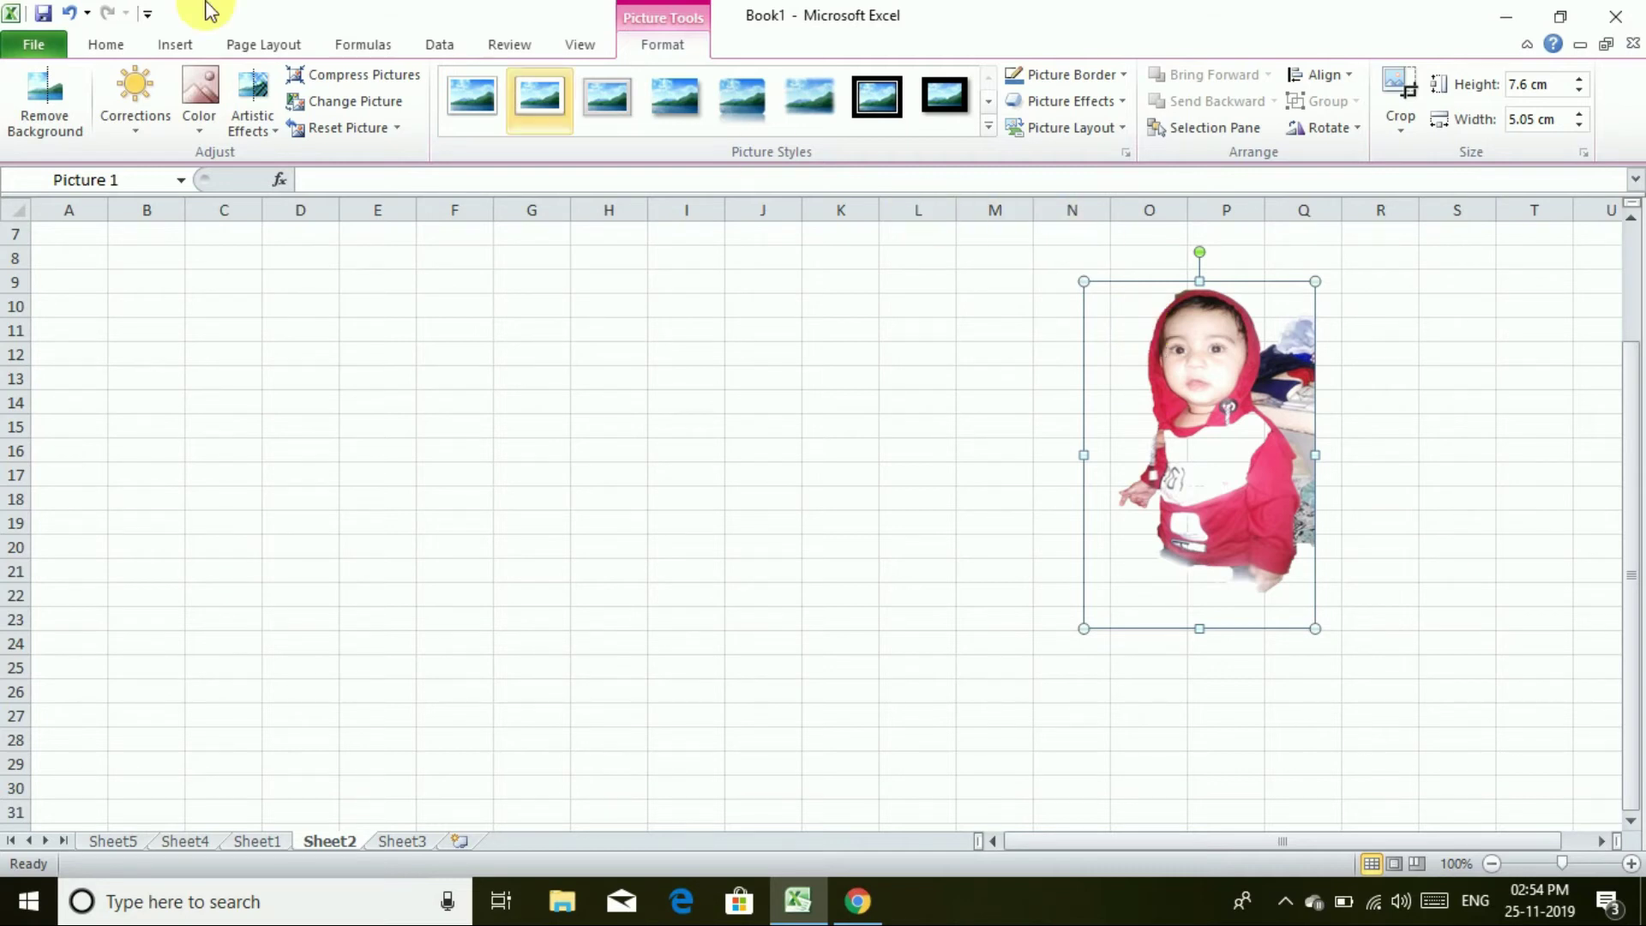
pyautogui.click(150, 44)
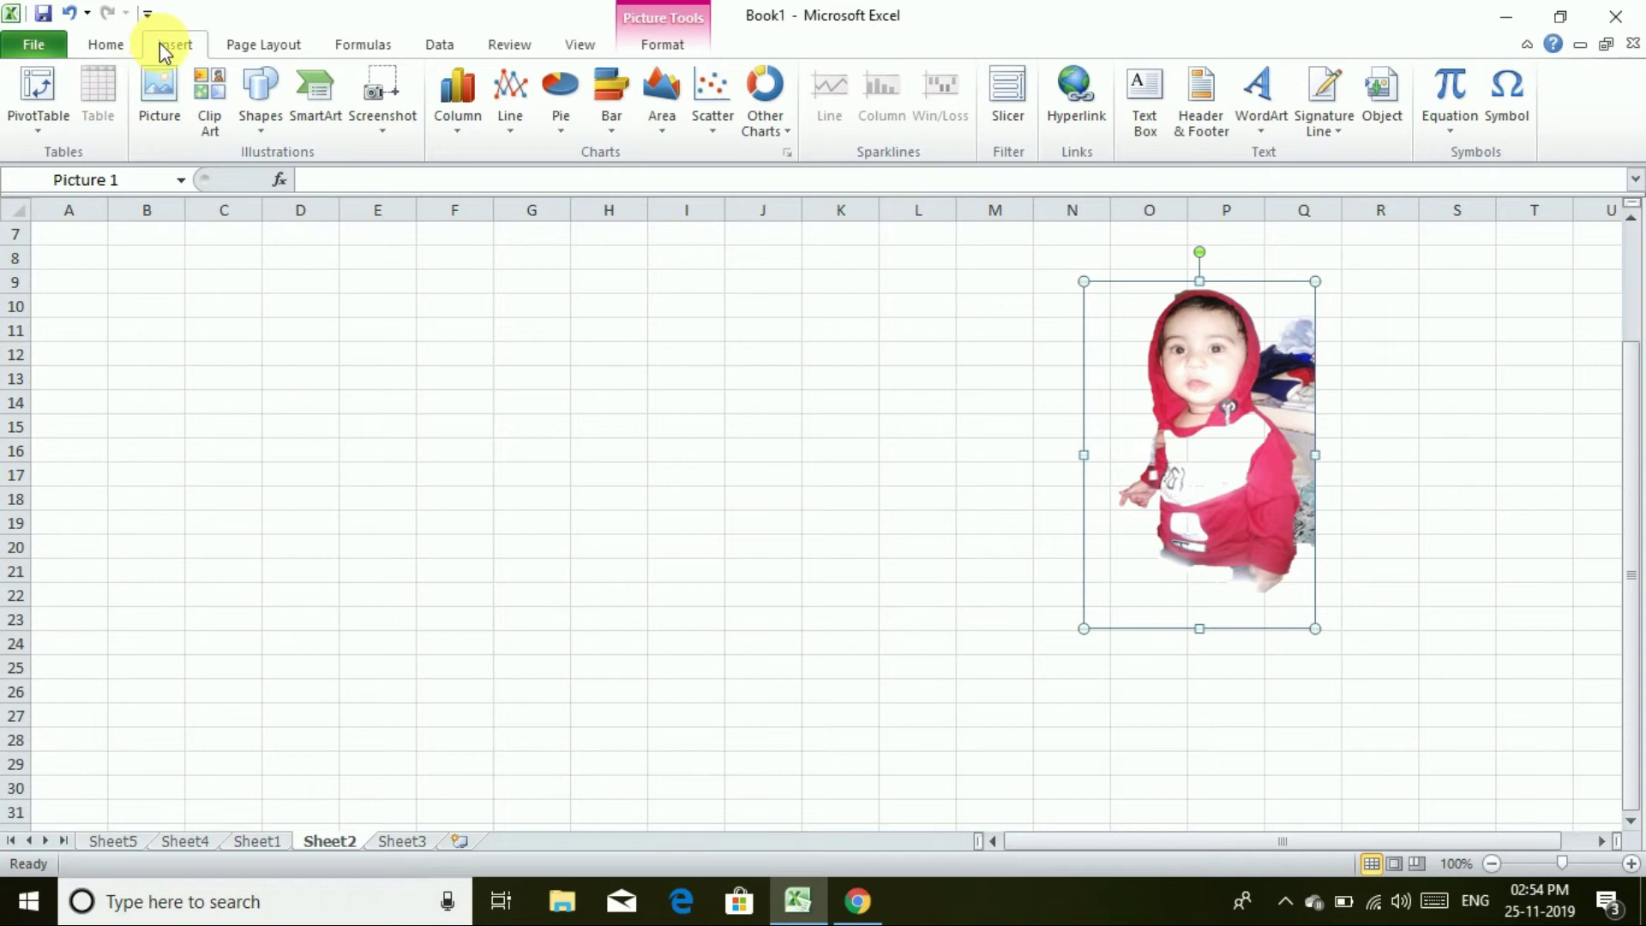
# Step: Search clip art for 'rose' and insert the first red rose clip
pyautogui.click(216, 100)
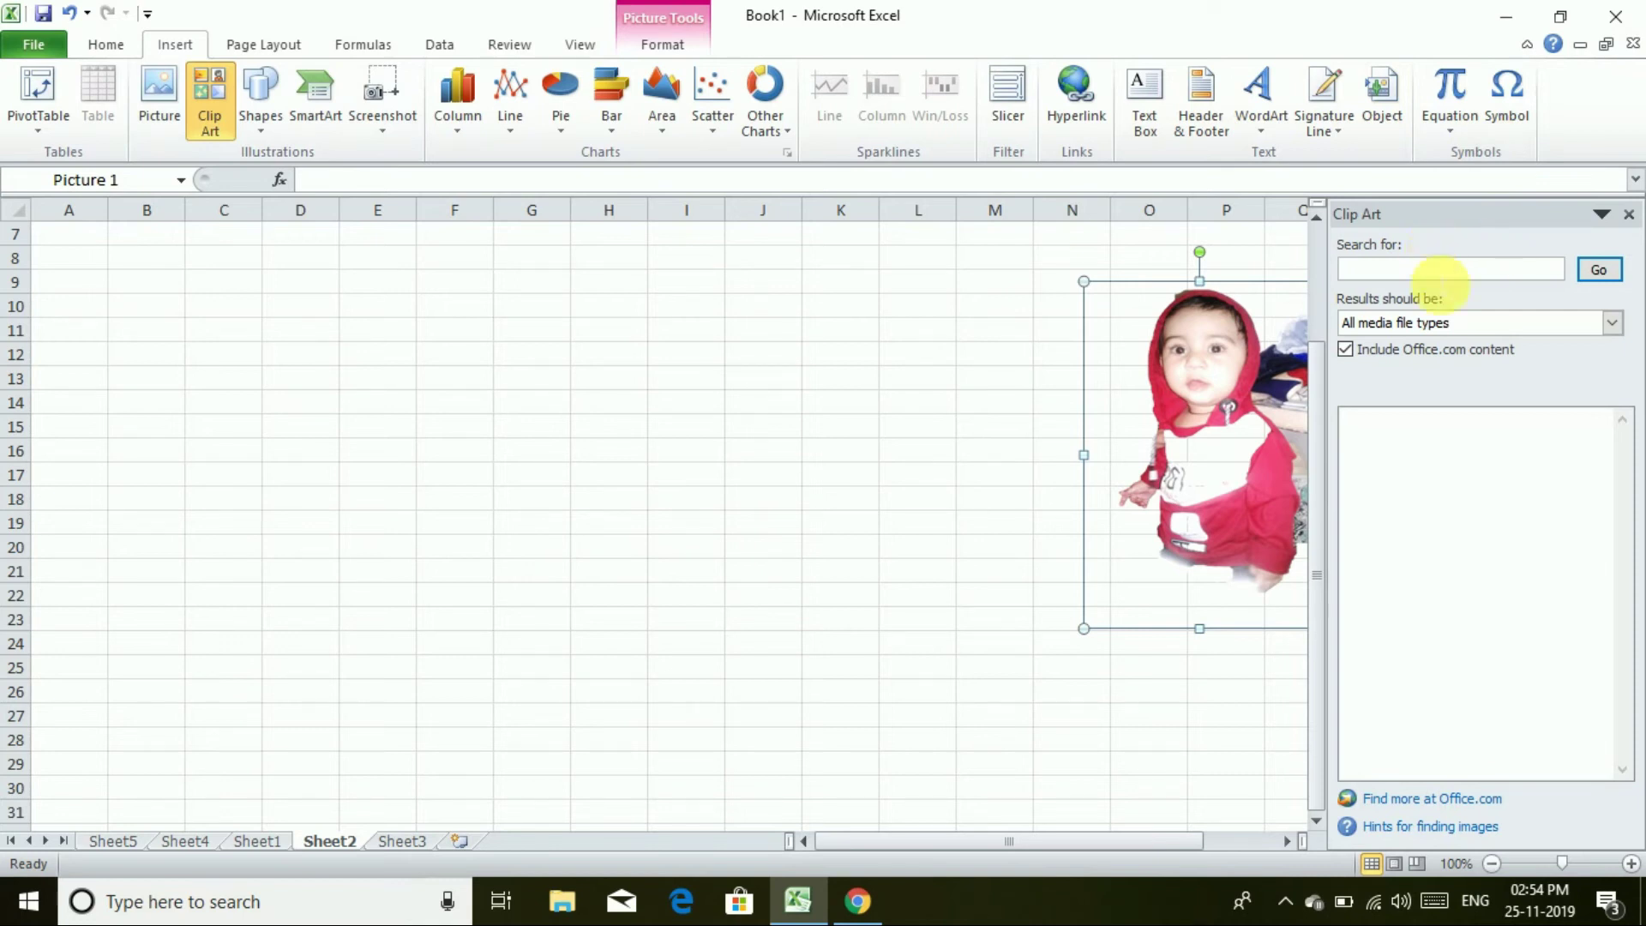
pyautogui.click(1449, 269)
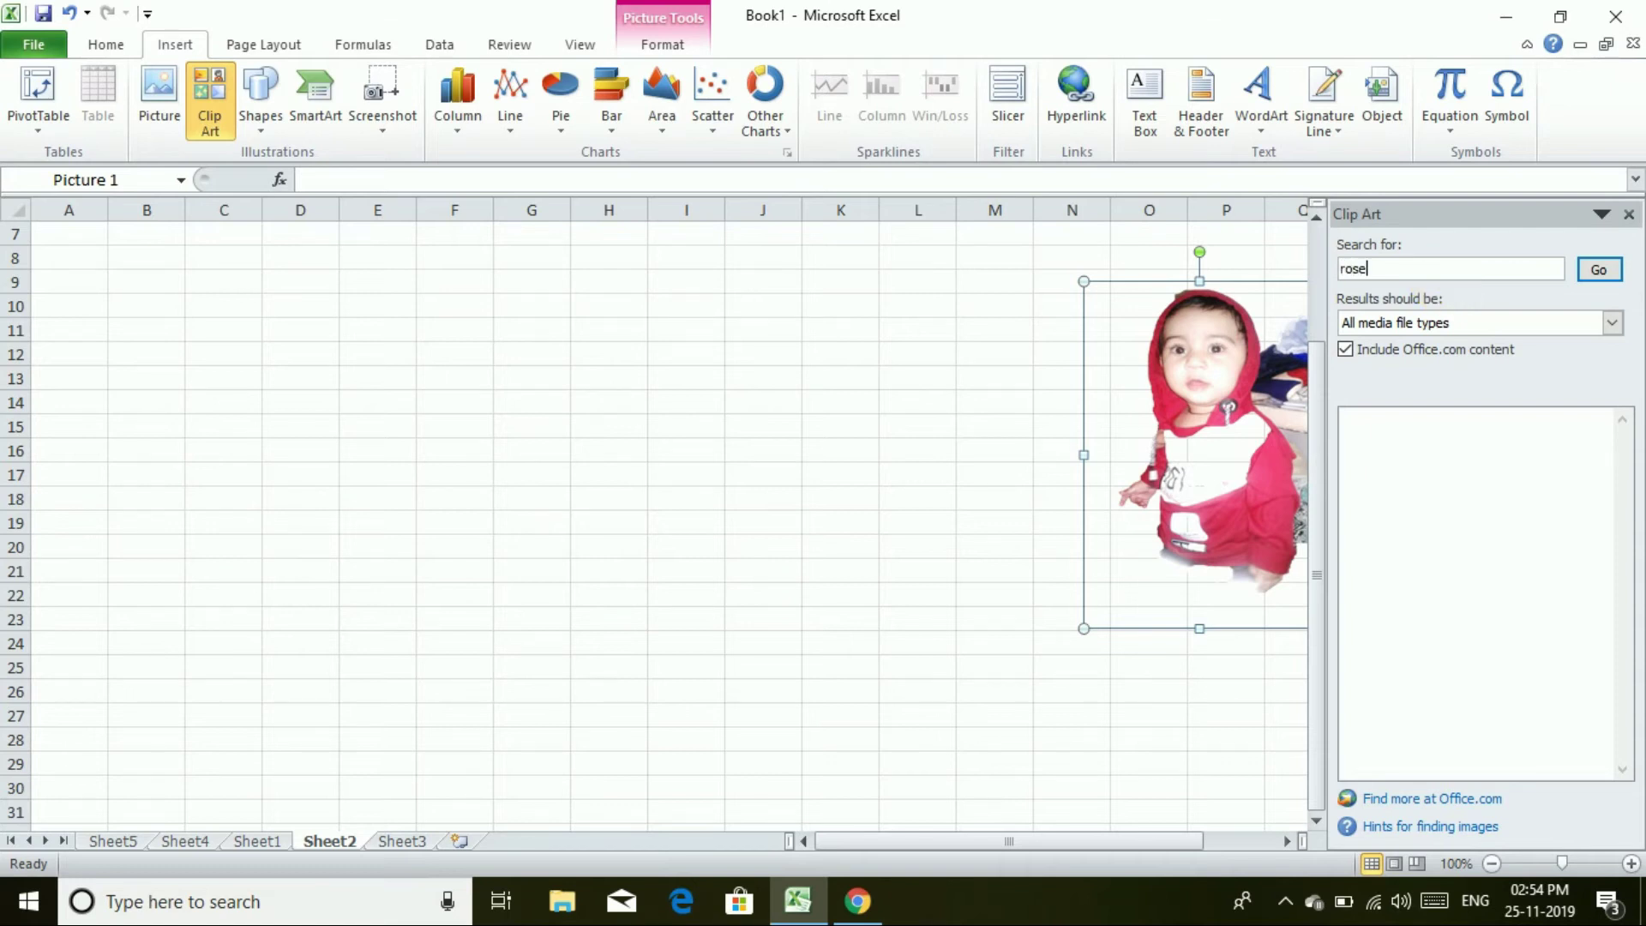
pyautogui.write('rose')
pyautogui.click(1600, 270)
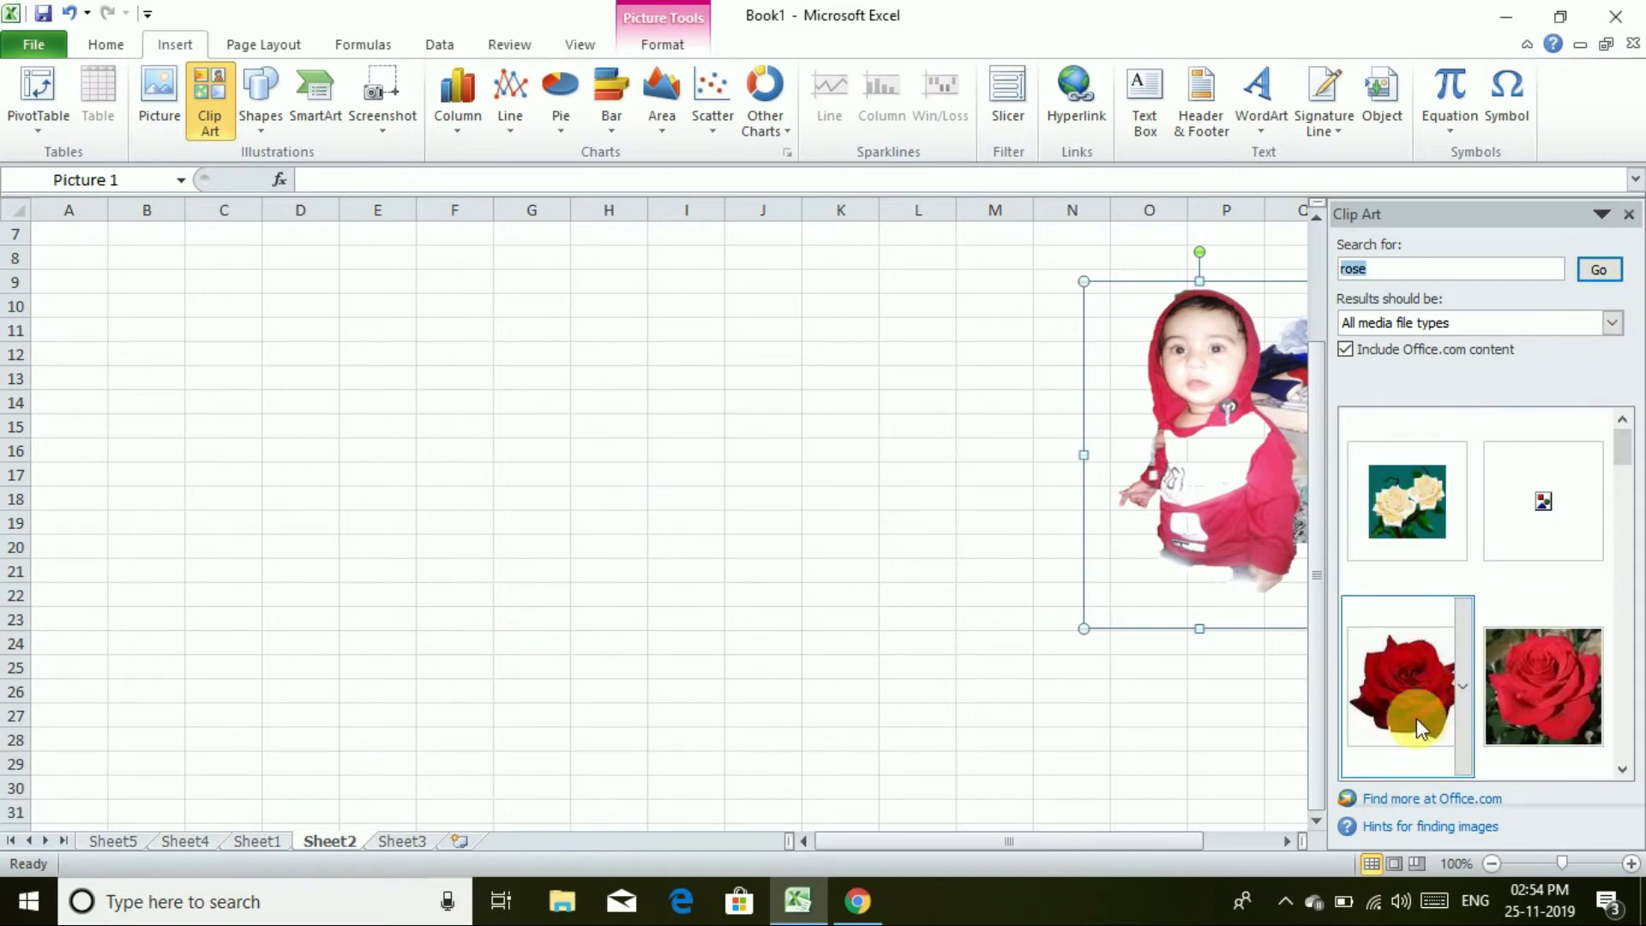
pyautogui.click(1404, 680)
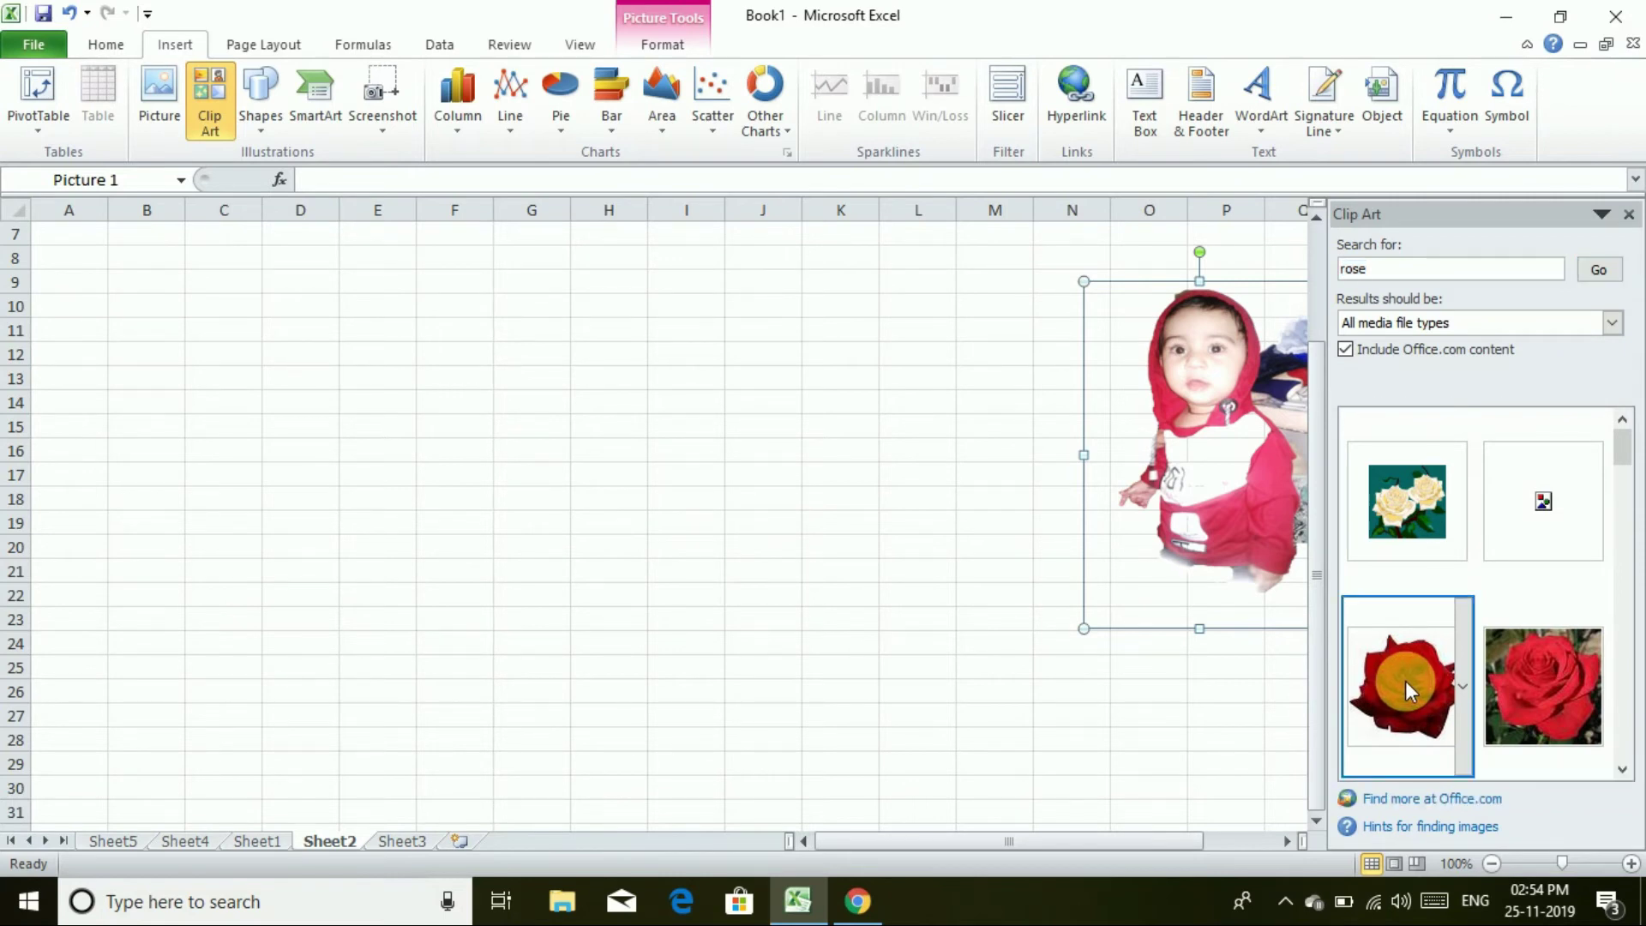
pyautogui.click(1406, 681)
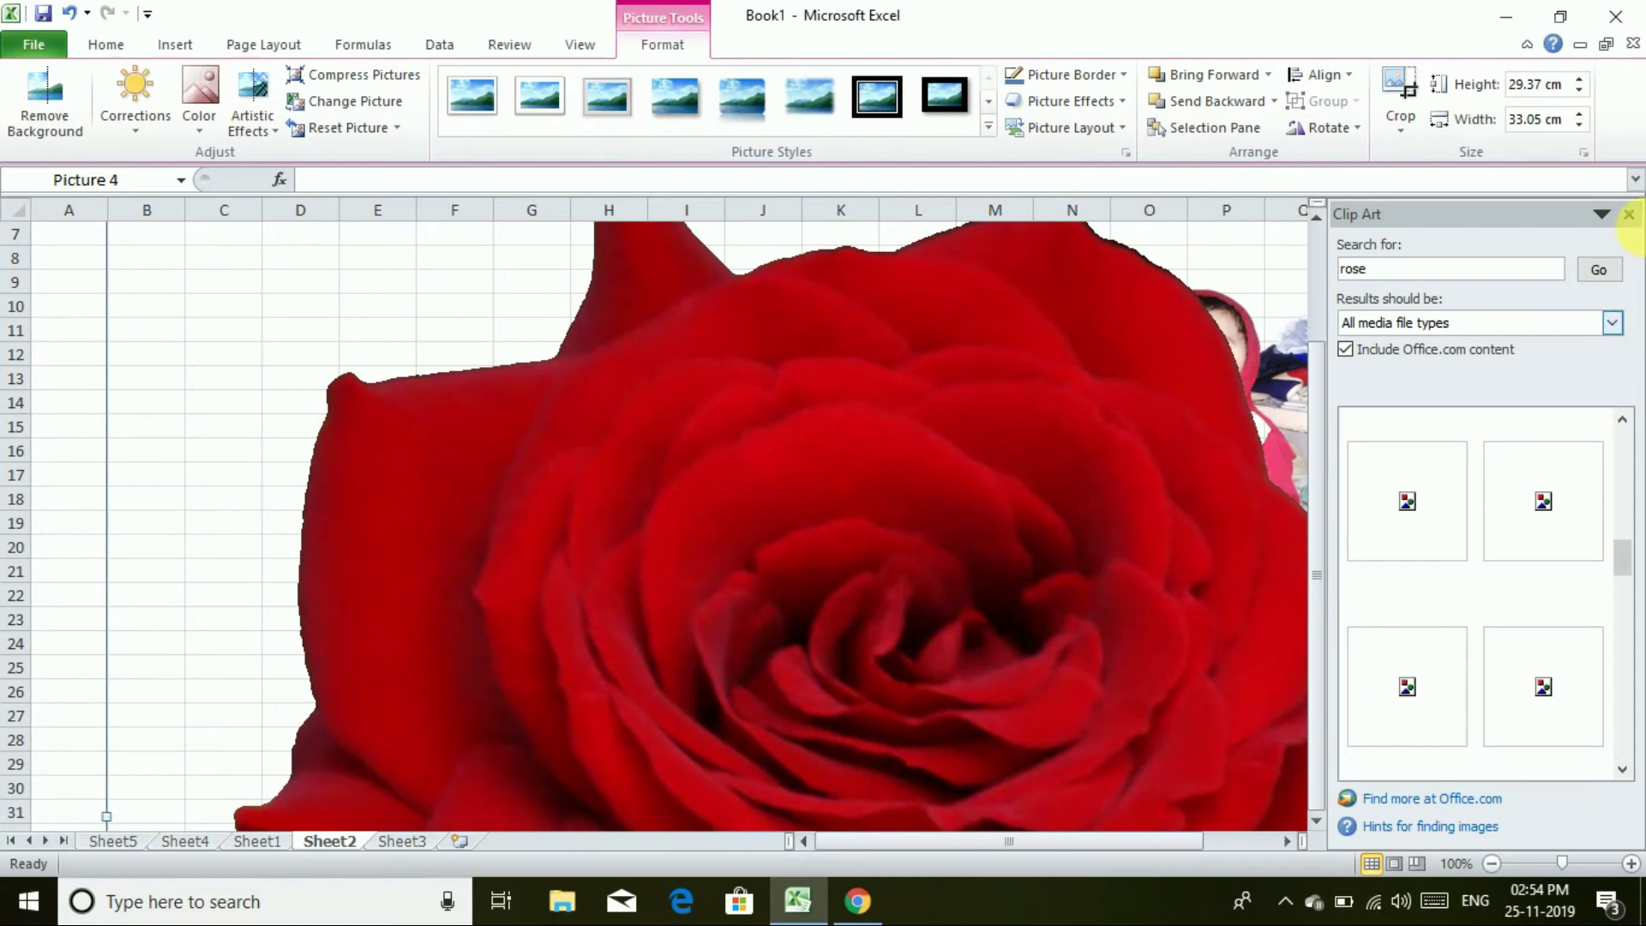
pyautogui.click(1629, 214)
# Step: Shrink the huge rose picture and place a rose copy around columns C–F
pyautogui.scroll(-5, 1187, 488)
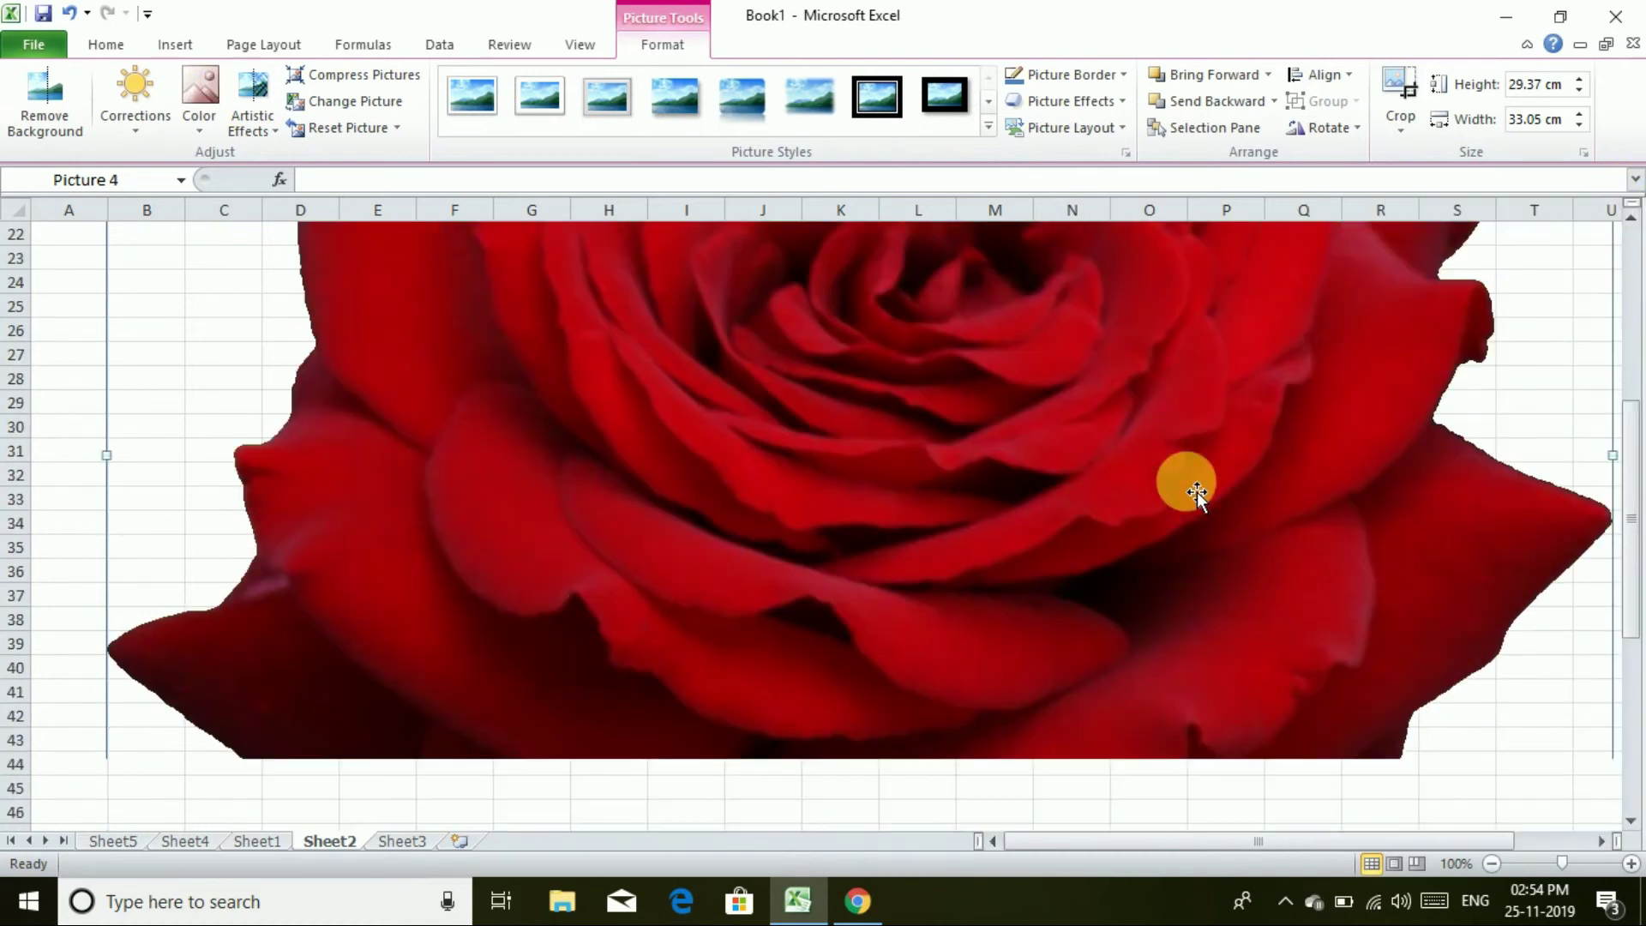
pyautogui.scroll(-7, 1186, 468)
pyautogui.moveTo(1613, 626); pyautogui.dragTo(1234, 716)
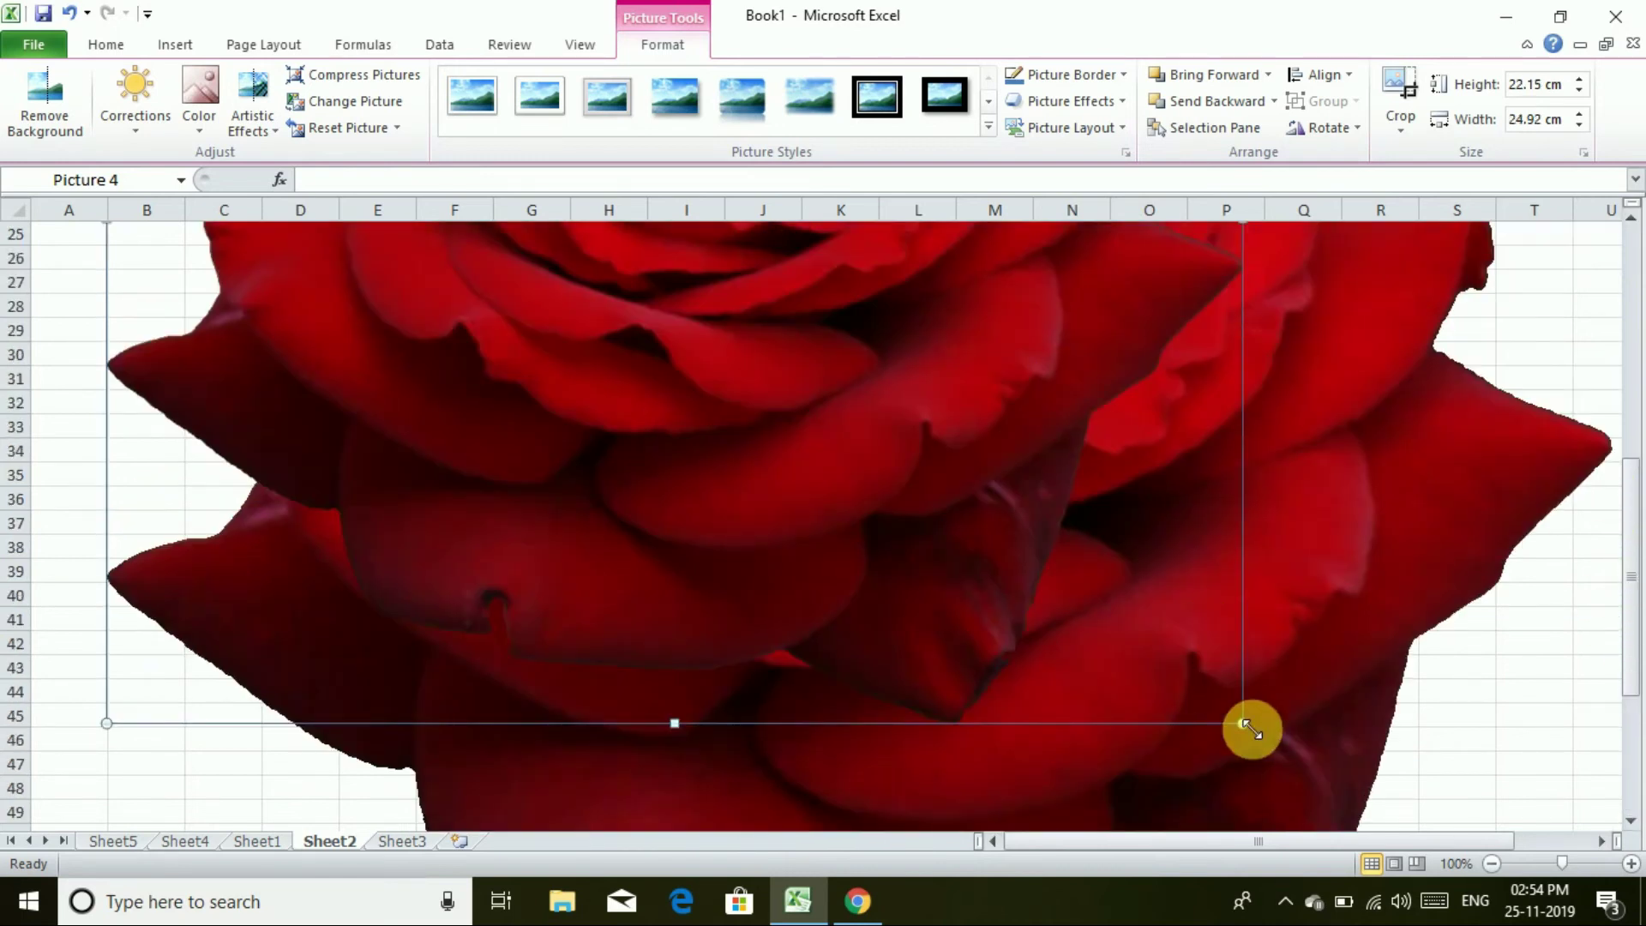
pyautogui.moveTo(1250, 729); pyautogui.dragTo(655, 242)
pyautogui.scroll(6, 882, 379)
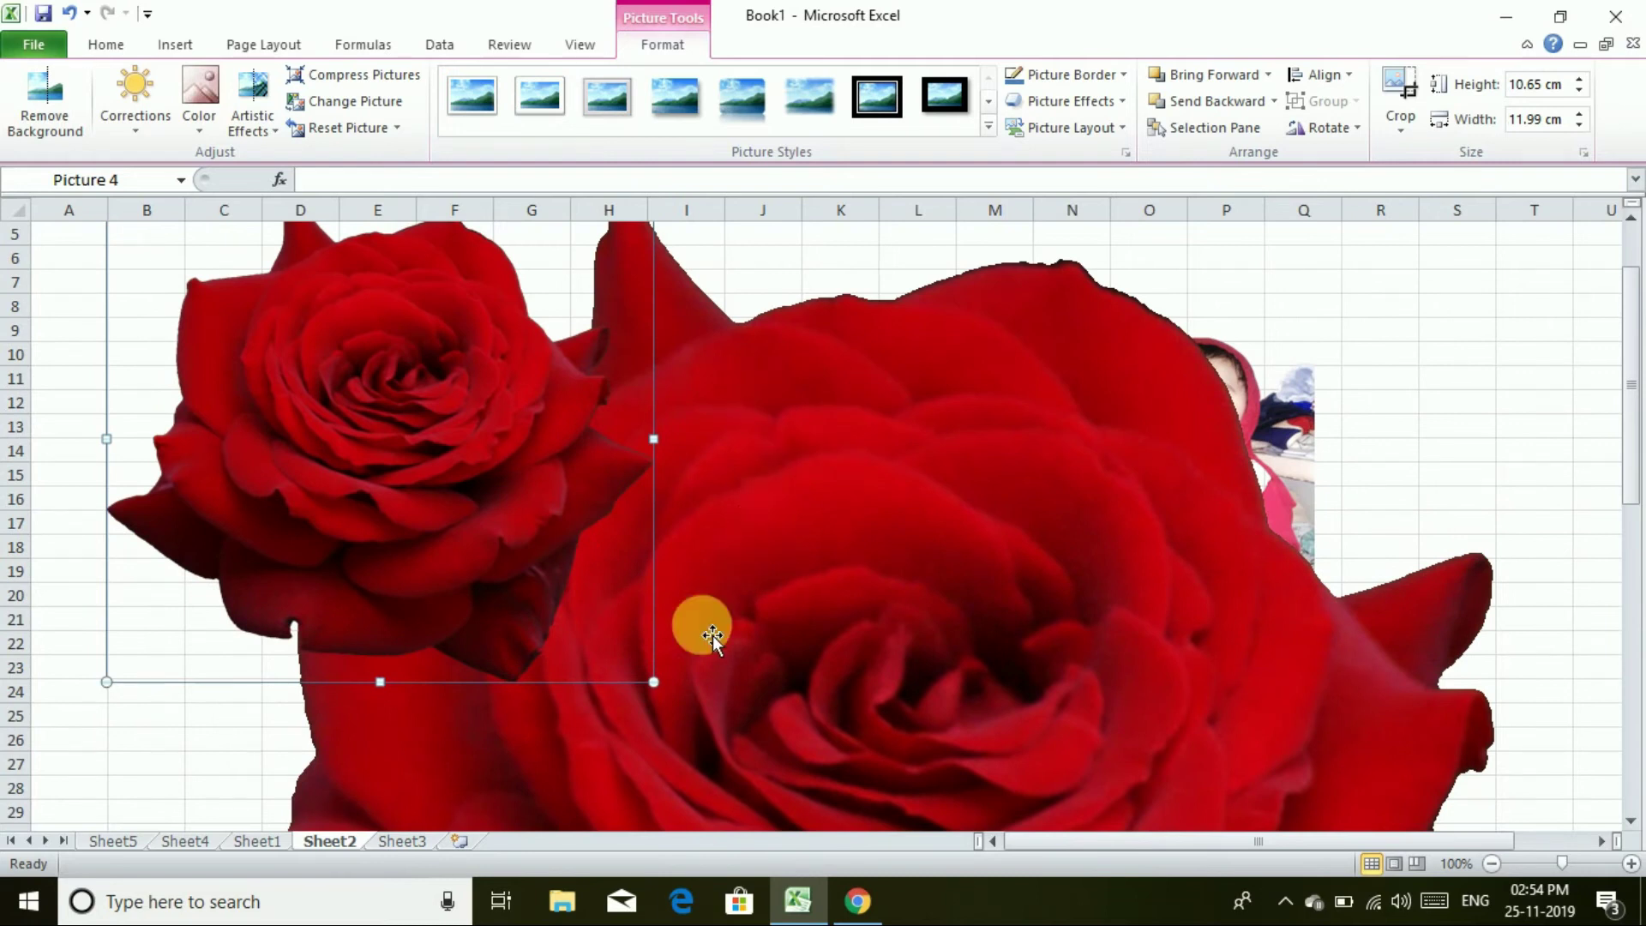
pyautogui.moveTo(654, 681)
pyautogui.mouseDown()
pyautogui.moveTo(108, 310)
pyautogui.moveTo(277, 411)
pyautogui.mouseUp()
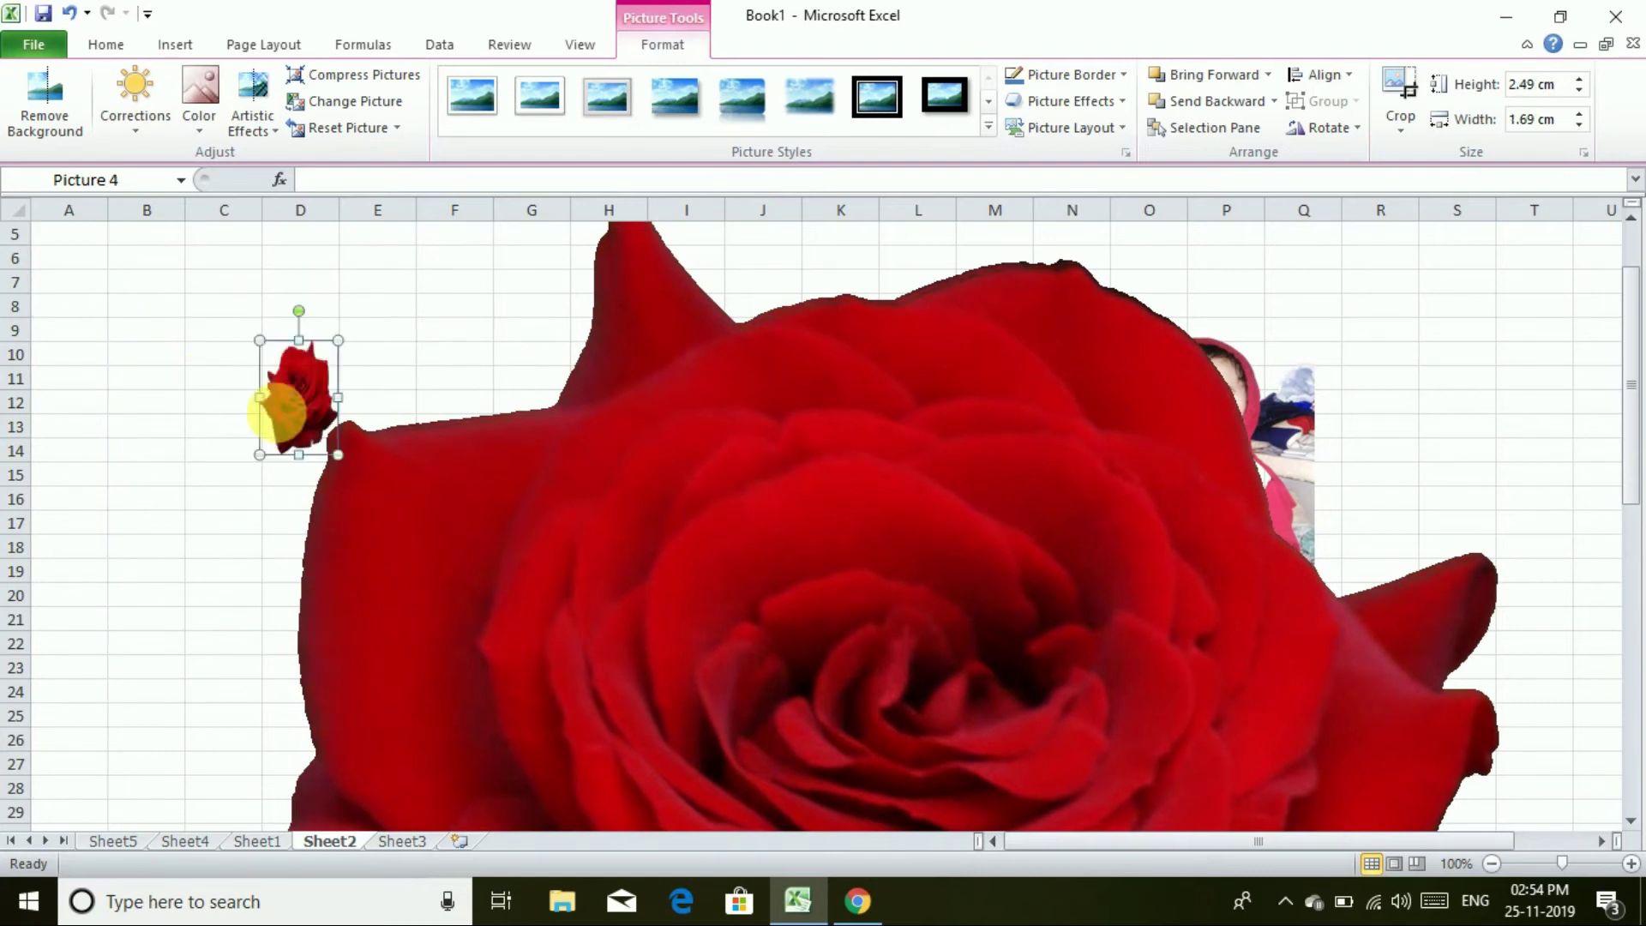
pyautogui.moveTo(338, 455); pyautogui.dragTo(566, 577)
pyautogui.click(849, 620)
# Step: Delete the oversized rose, then widen the remaining rose and move it mid-sheet
pyautogui.press('Escape')
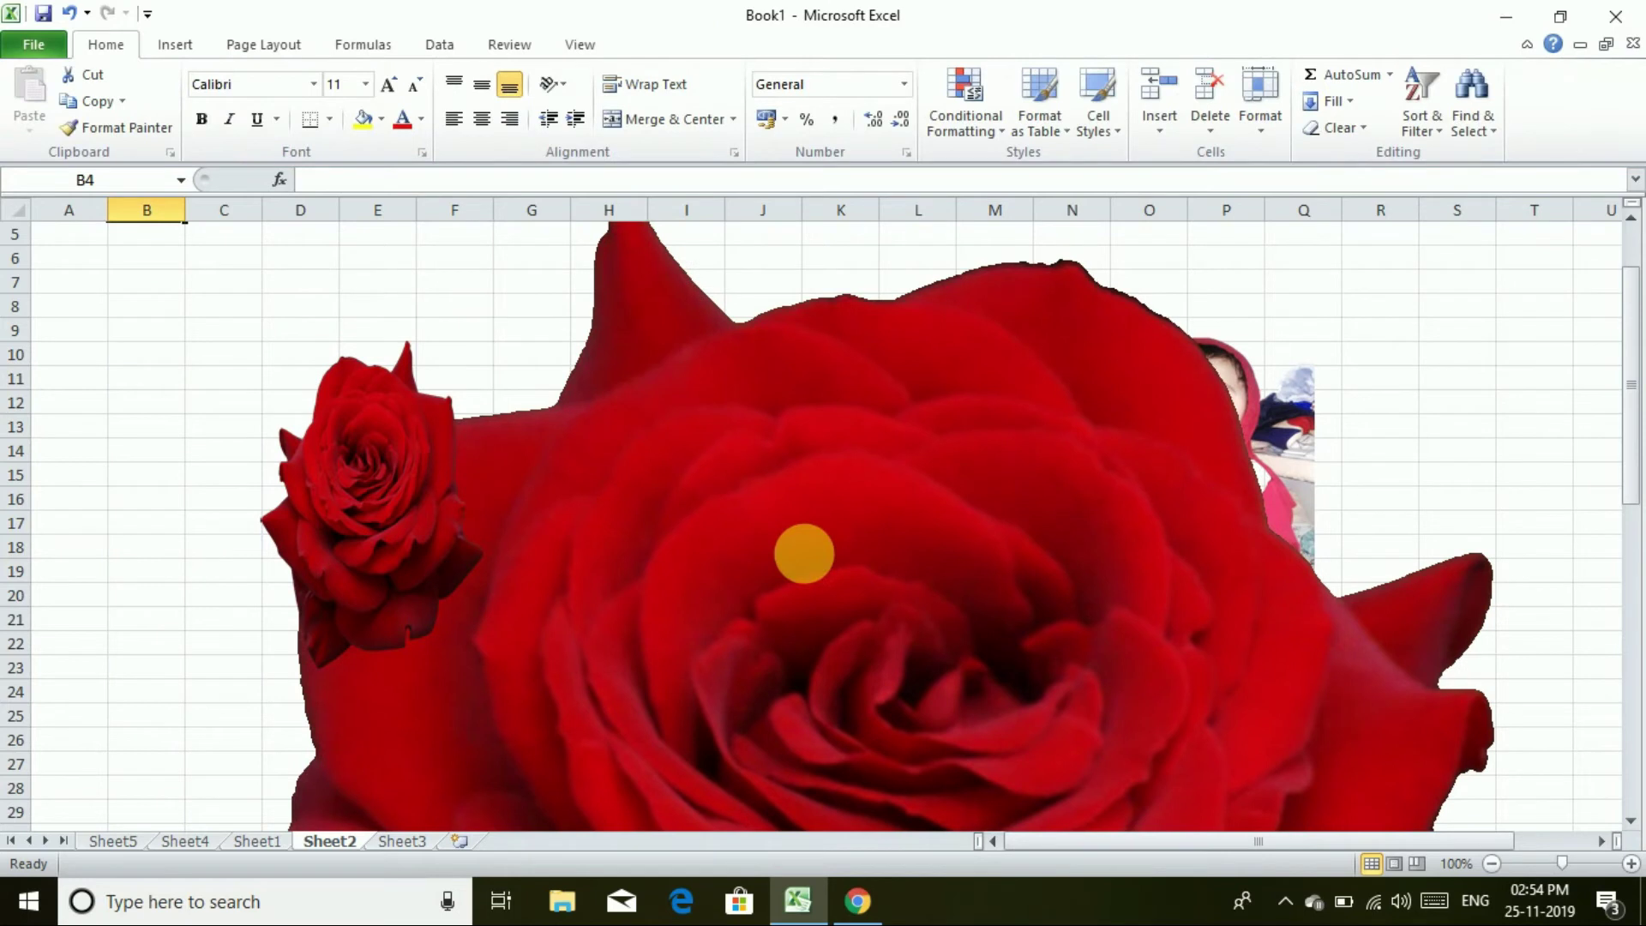
pyautogui.click(816, 564)
pyautogui.press('Delete')
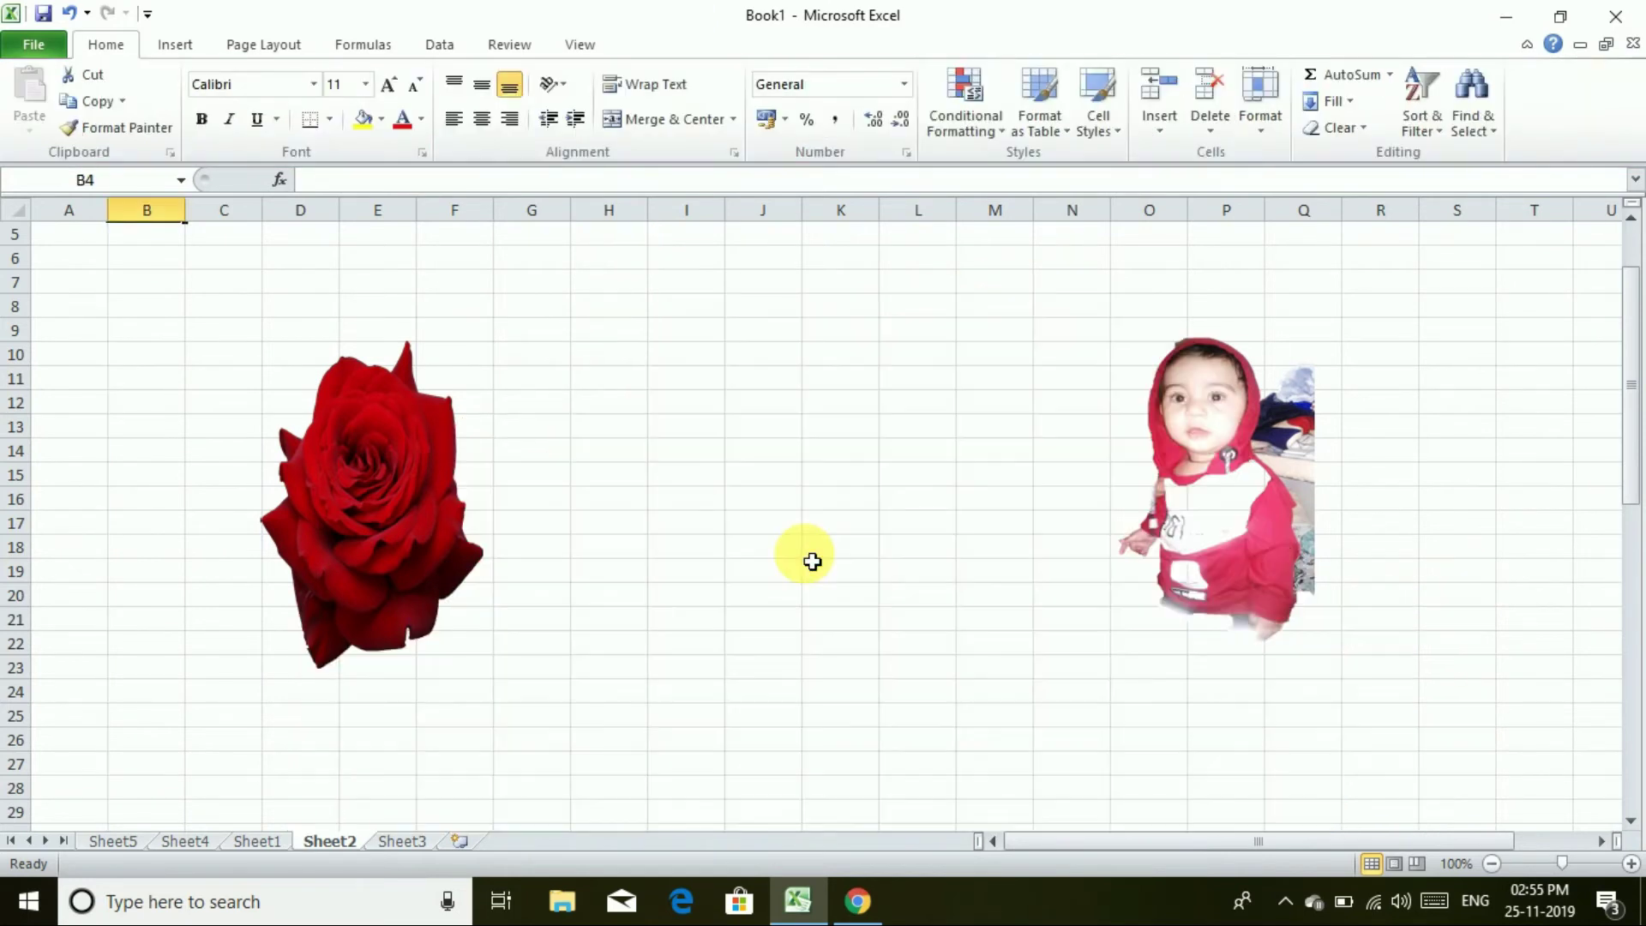
pyautogui.click(305, 485)
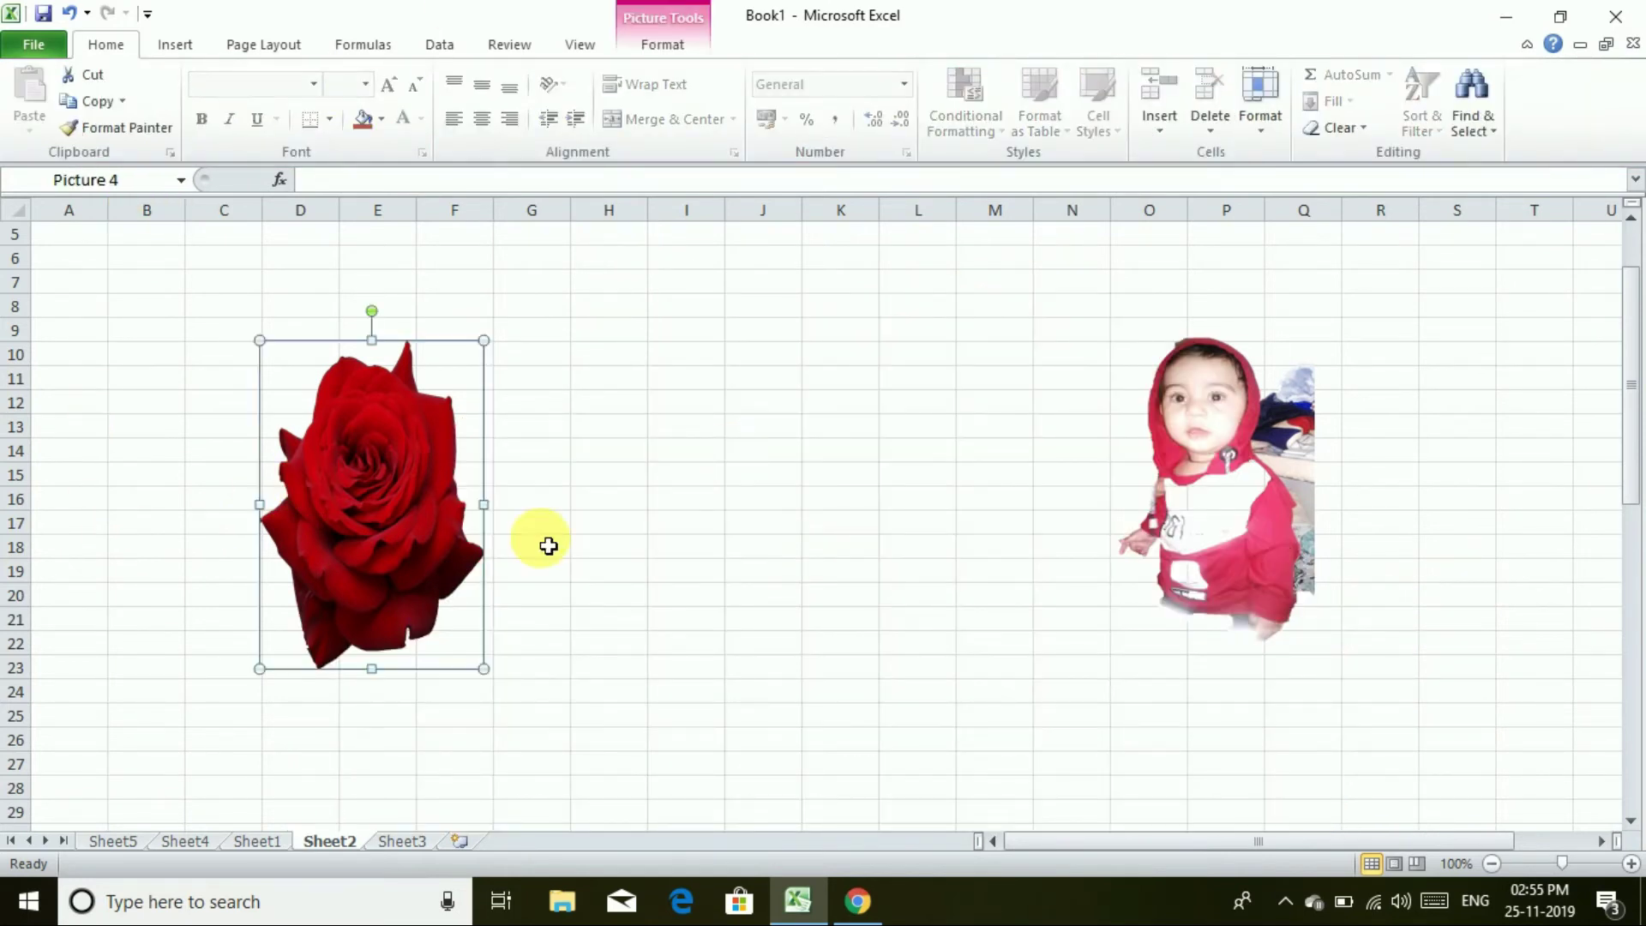
pyautogui.moveTo(485, 506); pyautogui.dragTo(591, 506)
pyautogui.moveTo(489, 508)
pyautogui.mouseDown()
pyautogui.moveTo(776, 527)
pyautogui.moveTo(785, 491)
pyautogui.mouseUp()
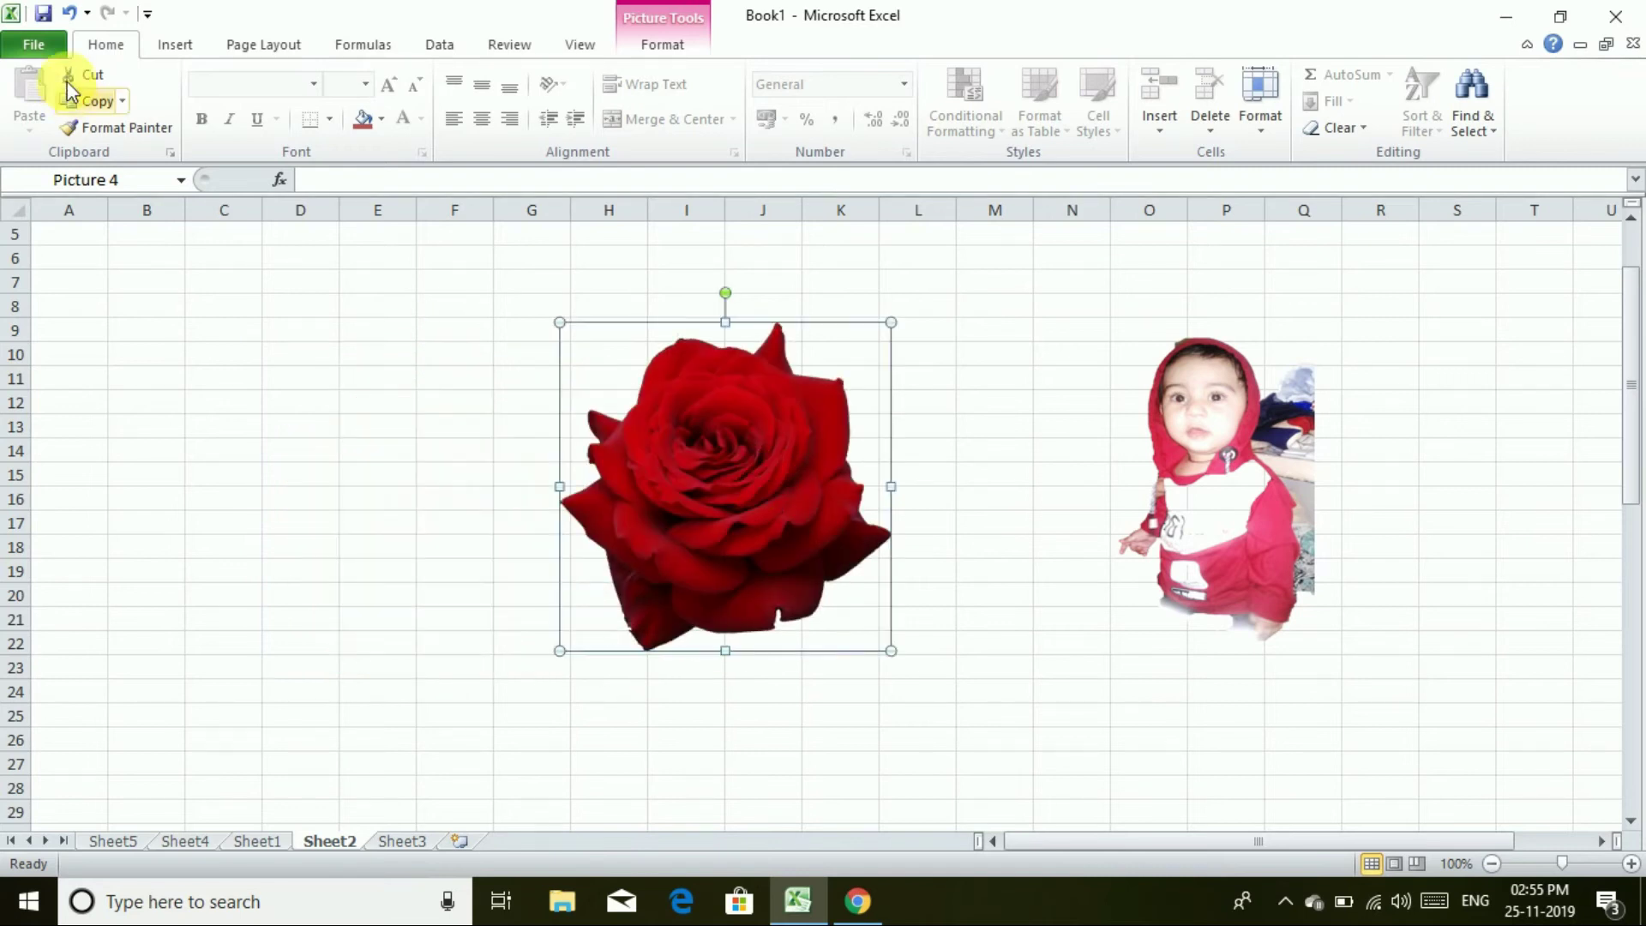
pyautogui.click(197, 43)
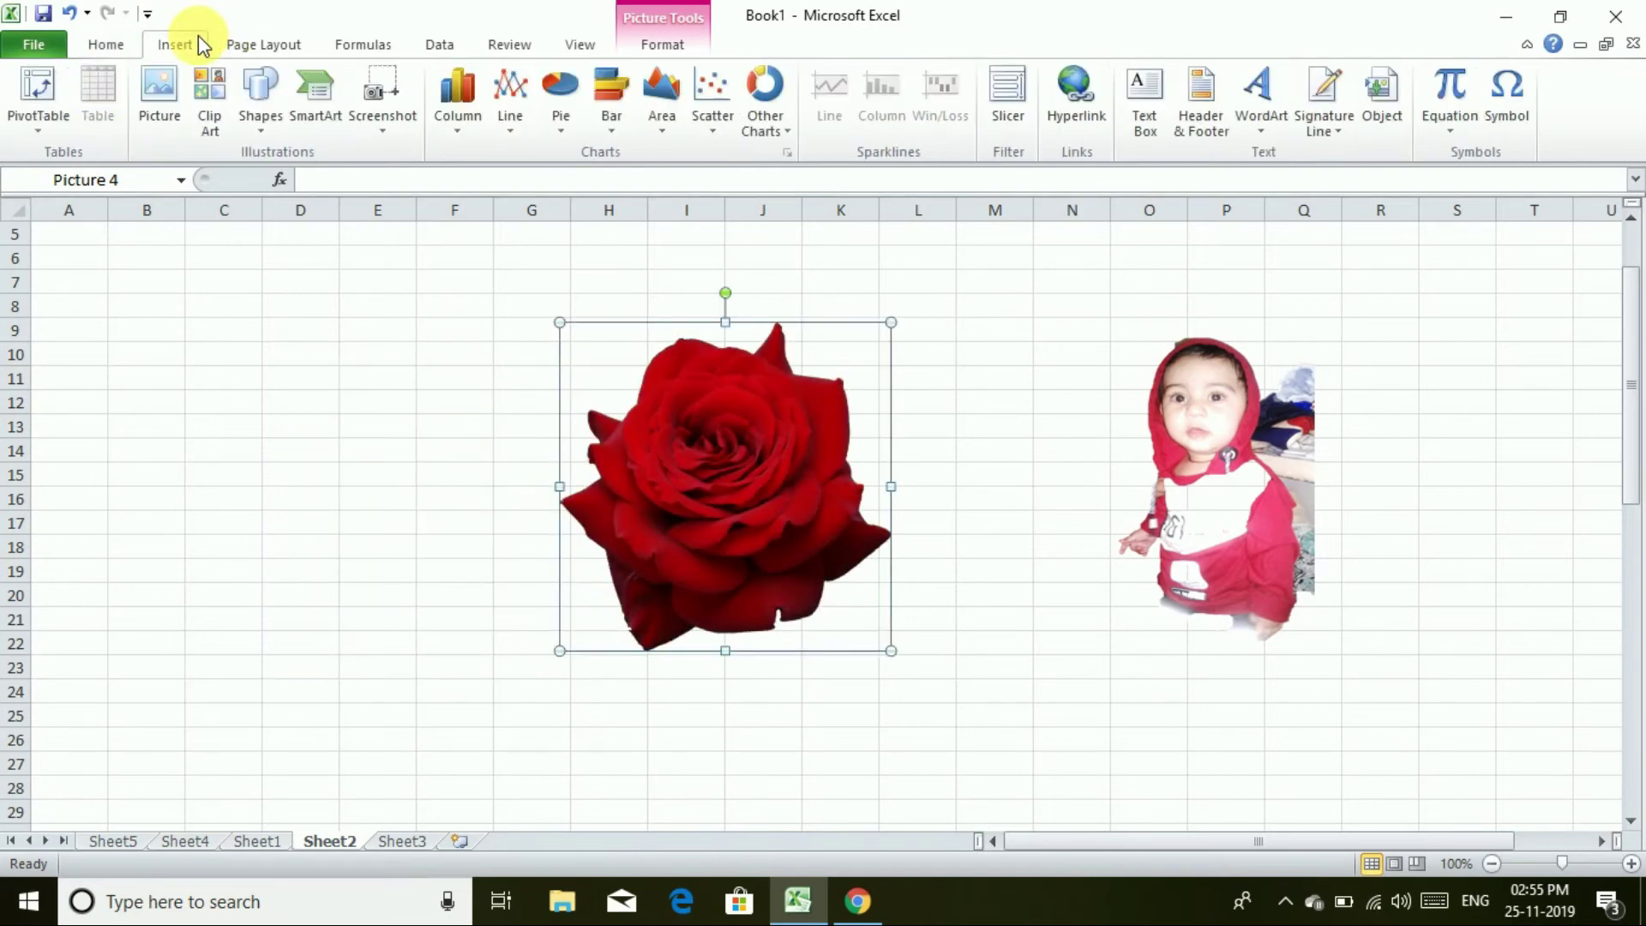
# Step: Draw a blue flowchart process rectangle near B10:B12 on Sheet2
pyautogui.click(261, 135)
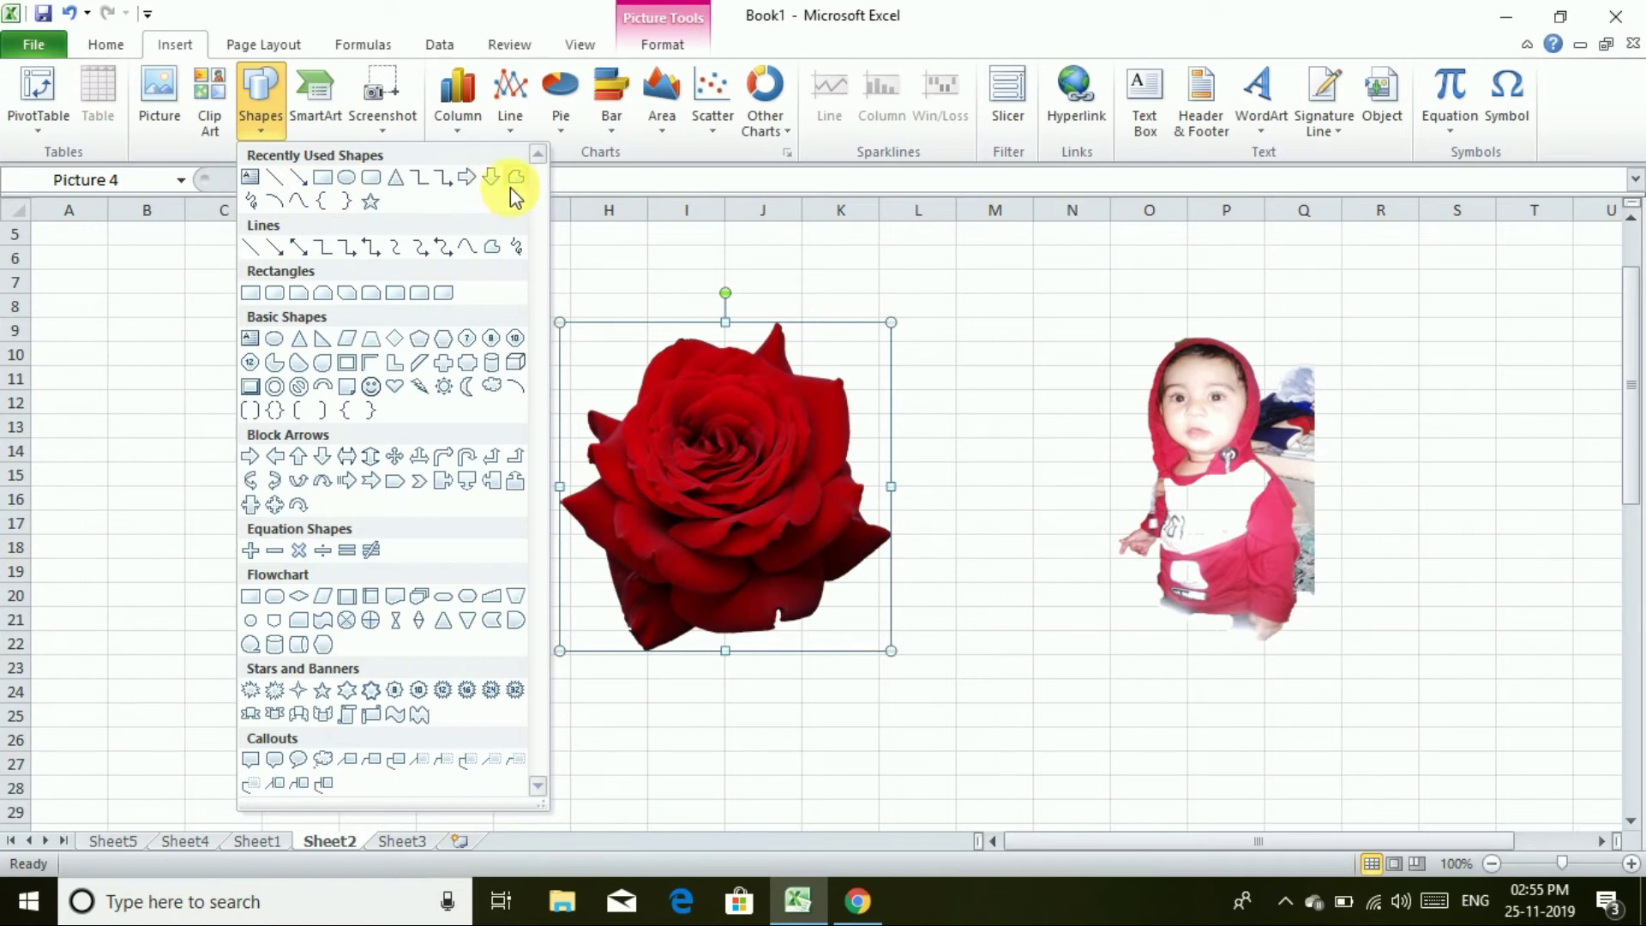
pyautogui.click(249, 596)
pyautogui.moveTo(152, 336)
pyautogui.mouseDown()
pyautogui.moveTo(200, 400)
pyautogui.moveTo(539, 558)
pyautogui.mouseUp()
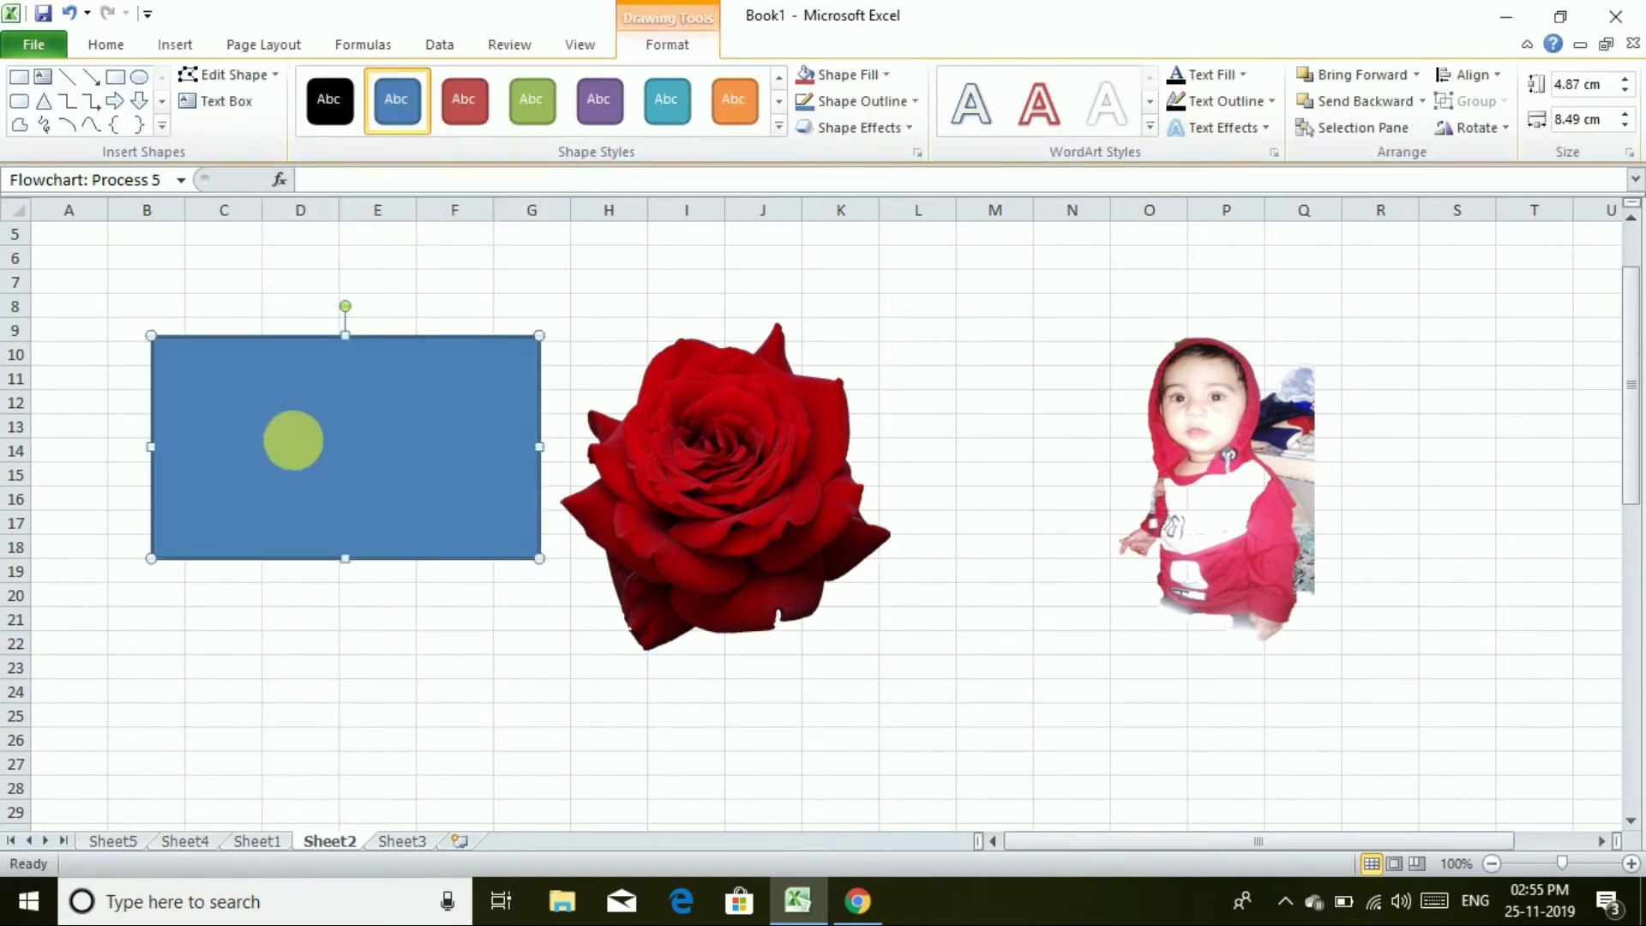
# Step: Type the name label into the rectangle, move it to the top left, and switch to Sheet3
pyautogui.rightClick(280, 433)
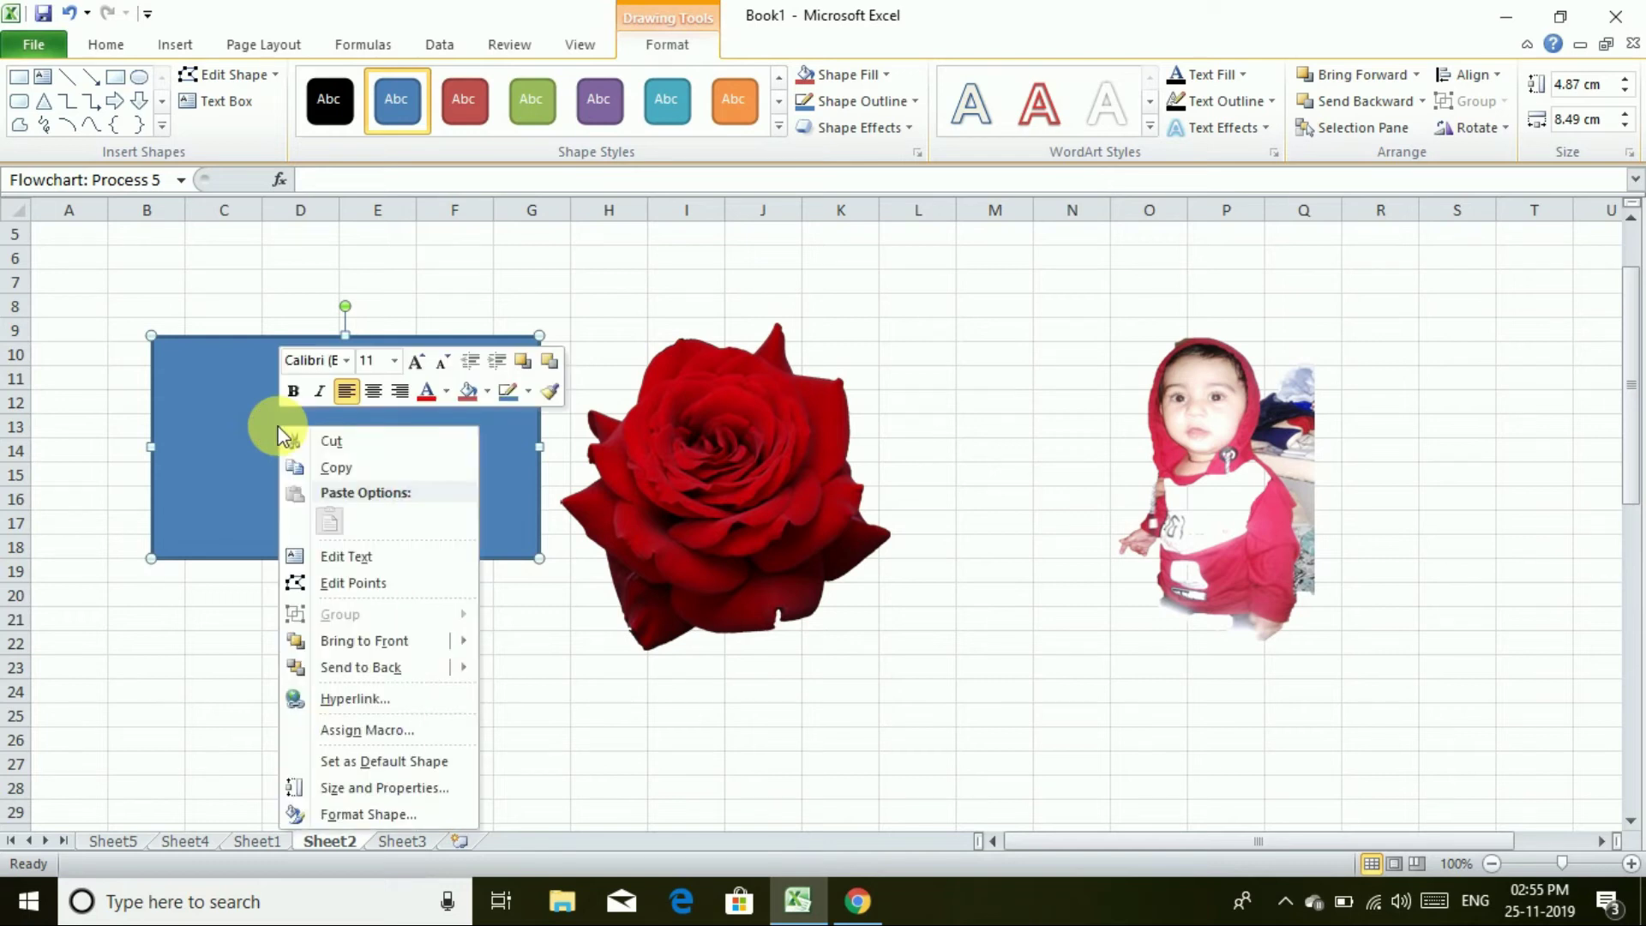
pyautogui.click(333, 559)
pyautogui.write('suh')
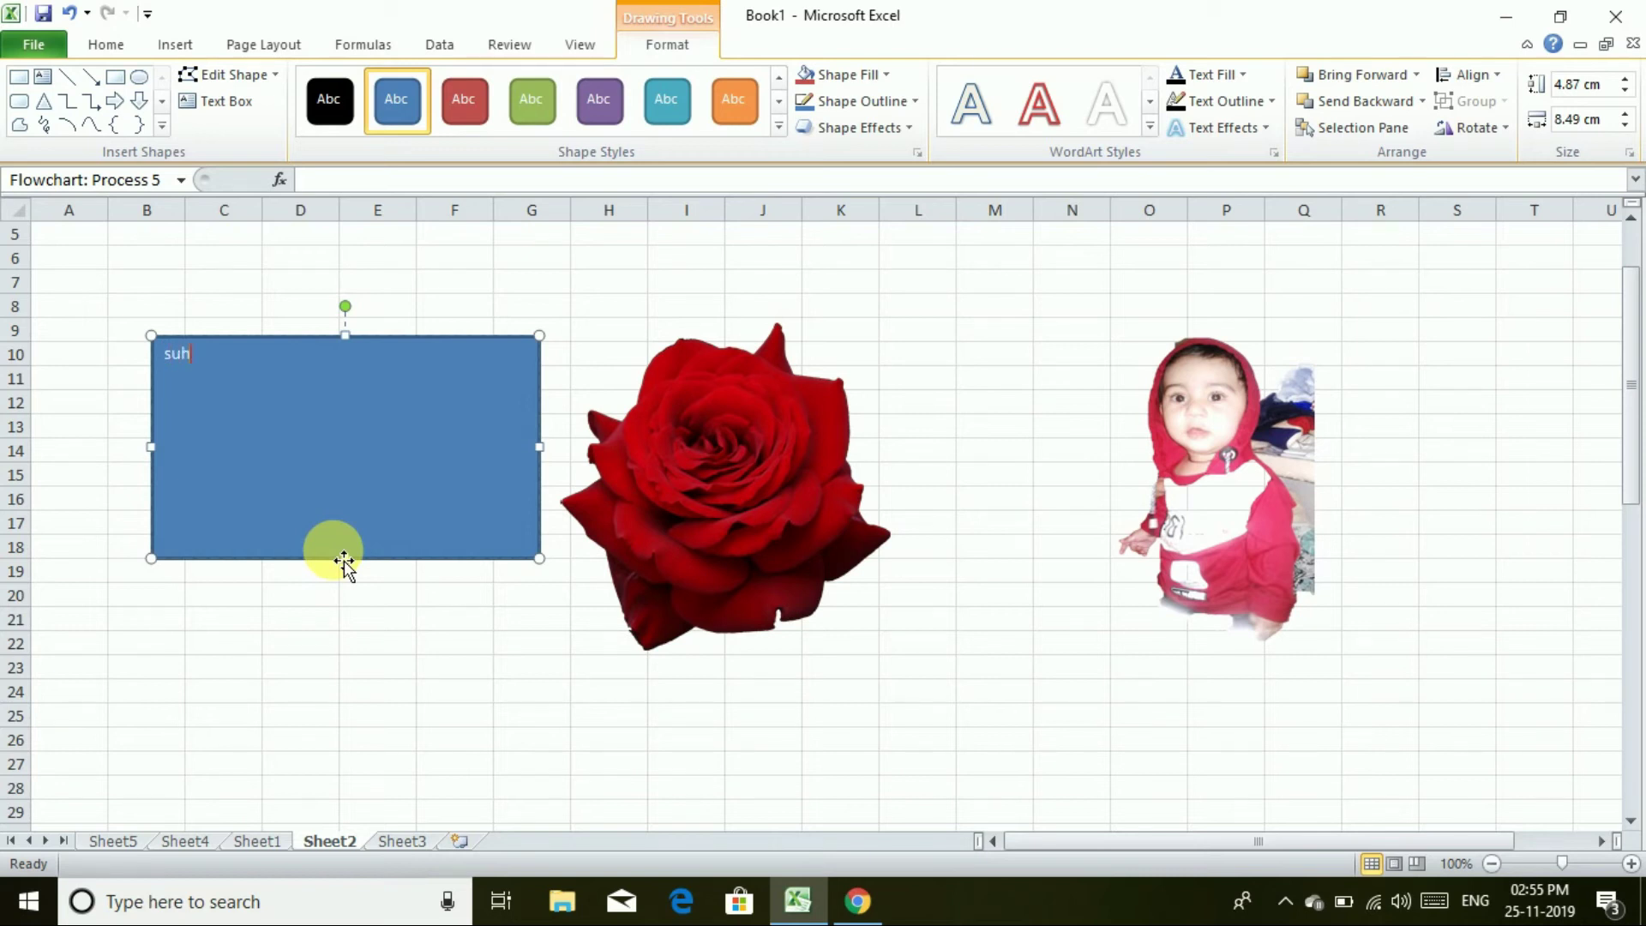
pyautogui.write('ail')
pyautogui.moveTo(334, 485)
pyautogui.mouseDown()
pyautogui.moveTo(1051, 554)
pyautogui.moveTo(956, 794)
pyautogui.moveTo(959, 408)
pyautogui.moveTo(220, 377)
pyautogui.moveTo(322, 355)
pyautogui.mouseUp()
pyautogui.click(168, 48)
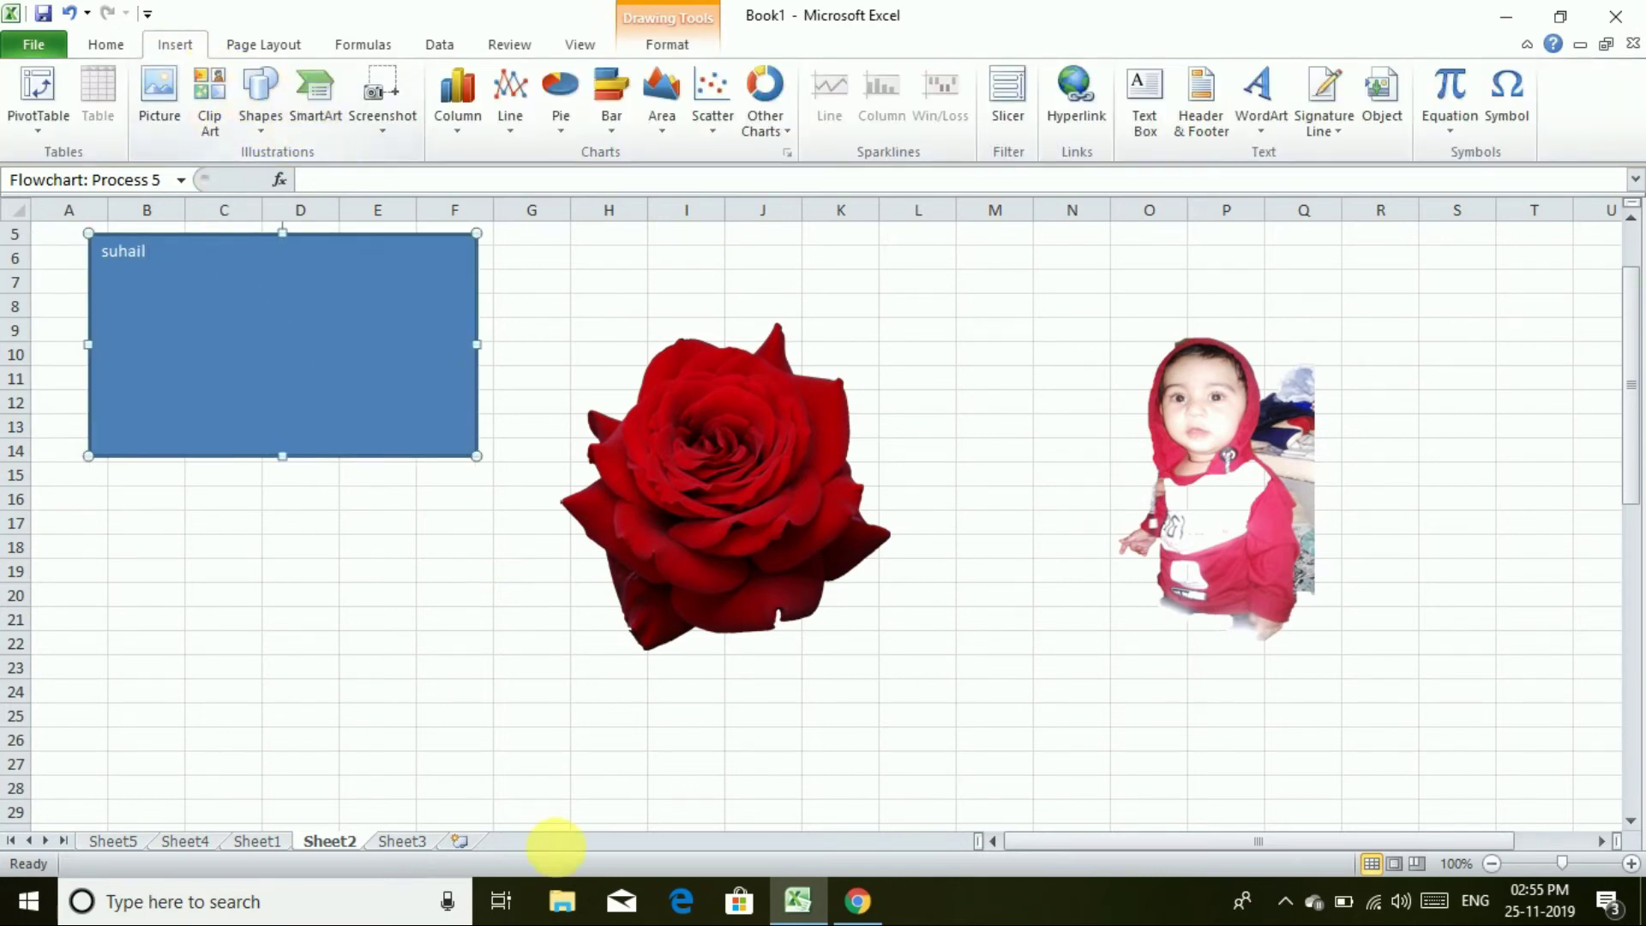
pyautogui.click(410, 840)
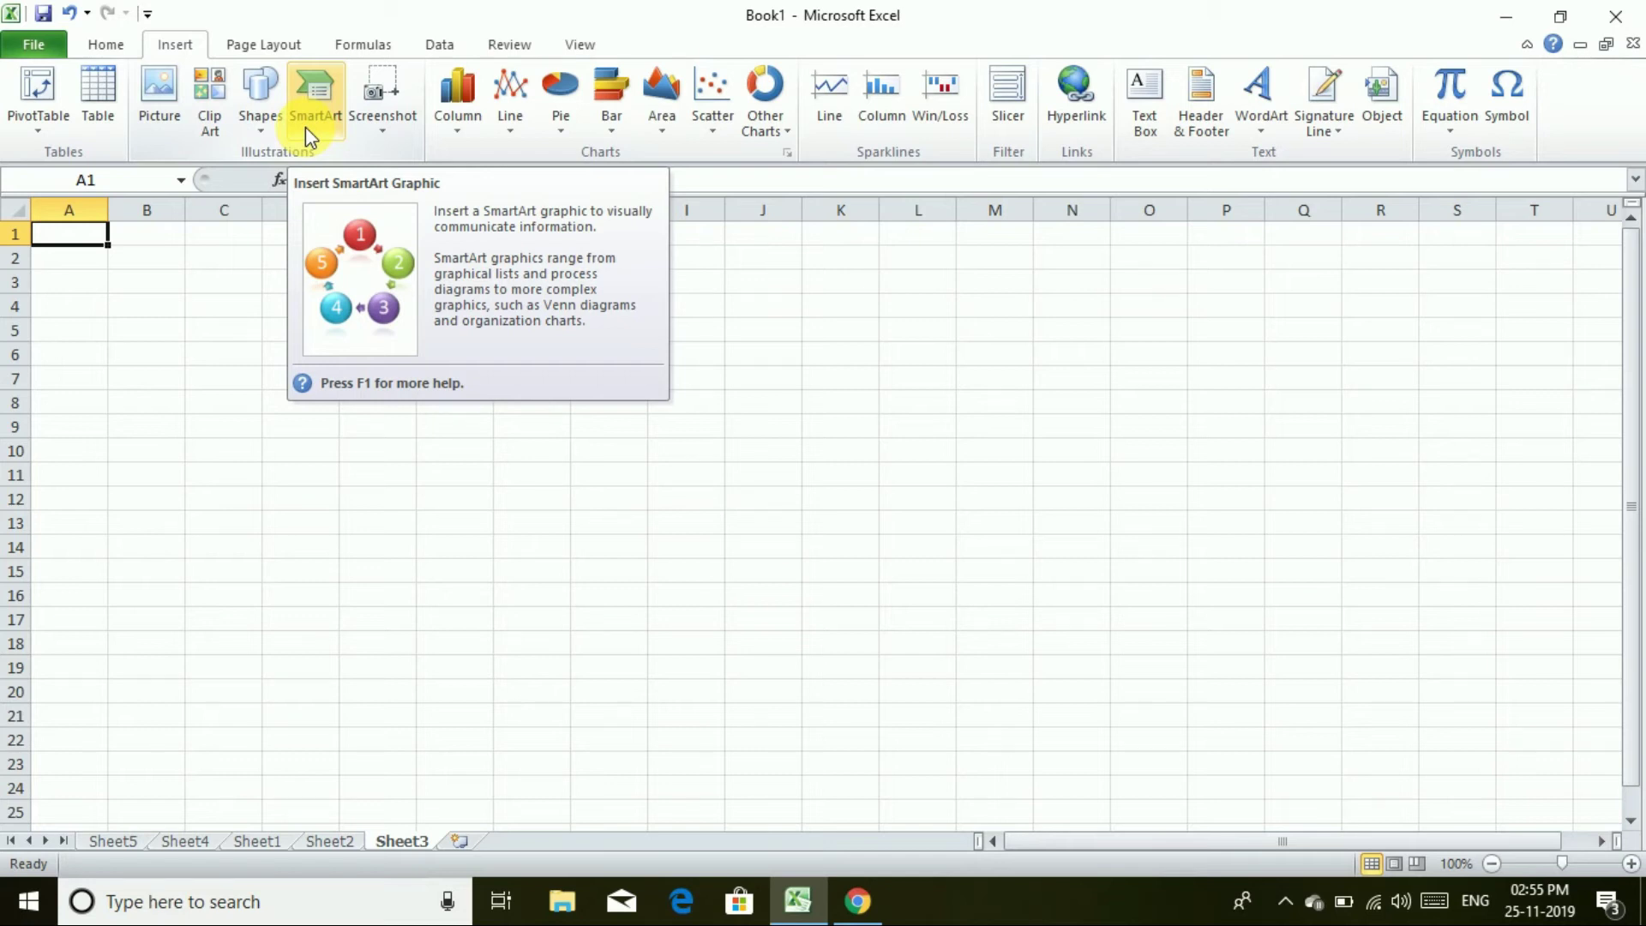
# Step: Insert a Vertical Chevron List SmartArt diagram on Sheet3
pyautogui.click(305, 126)
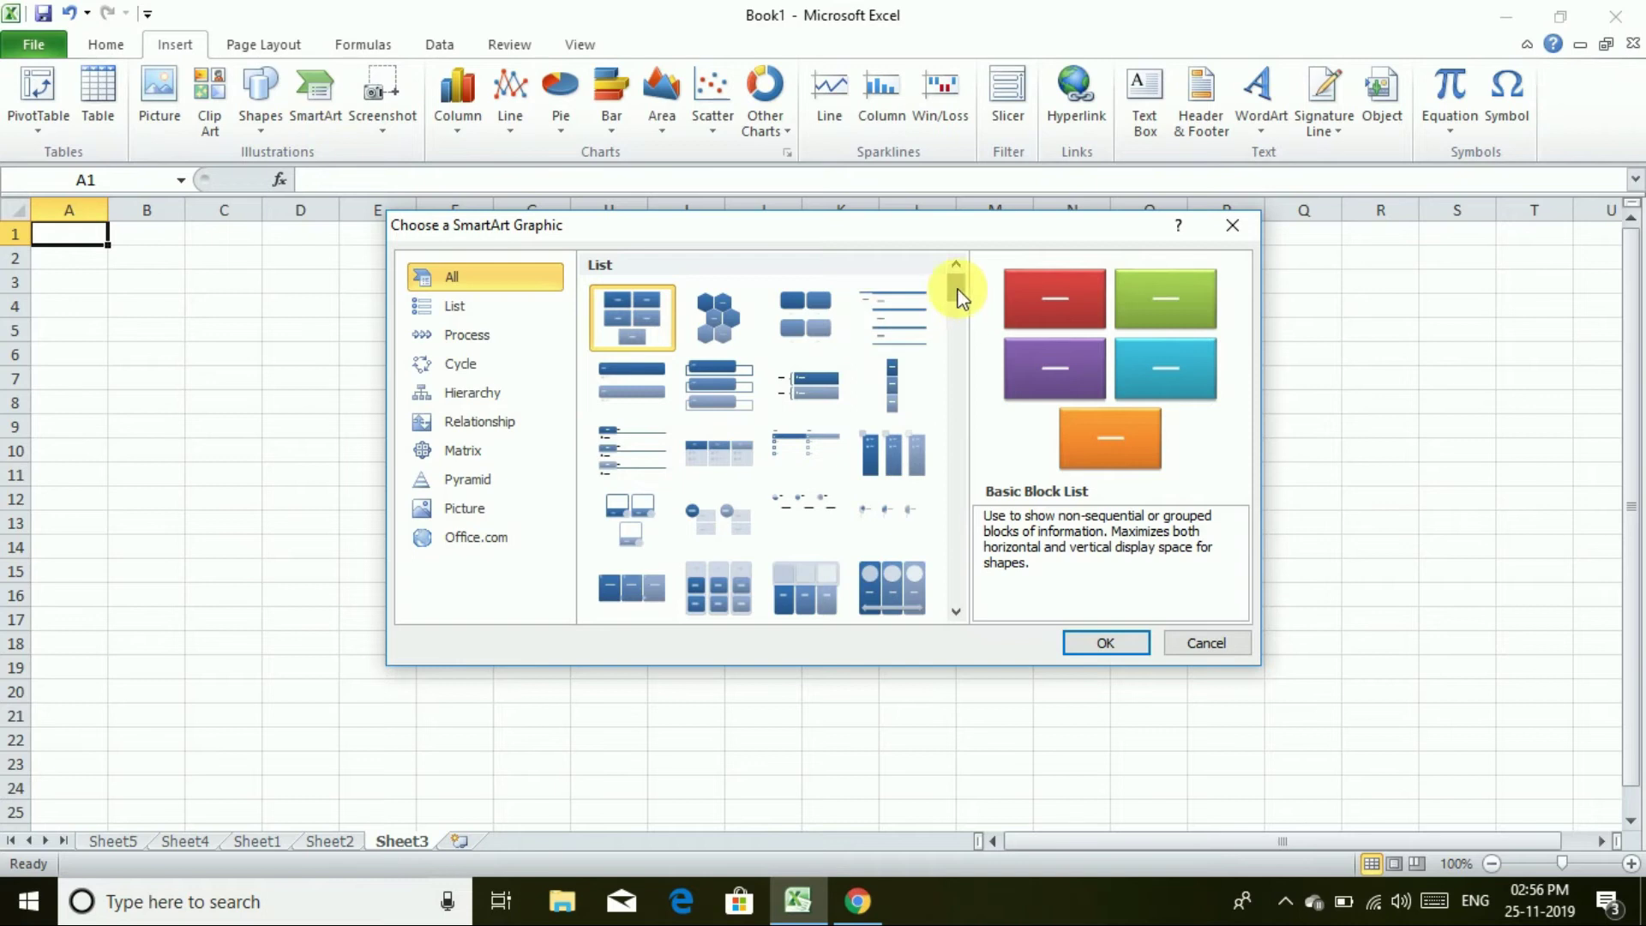
pyautogui.click(955, 609)
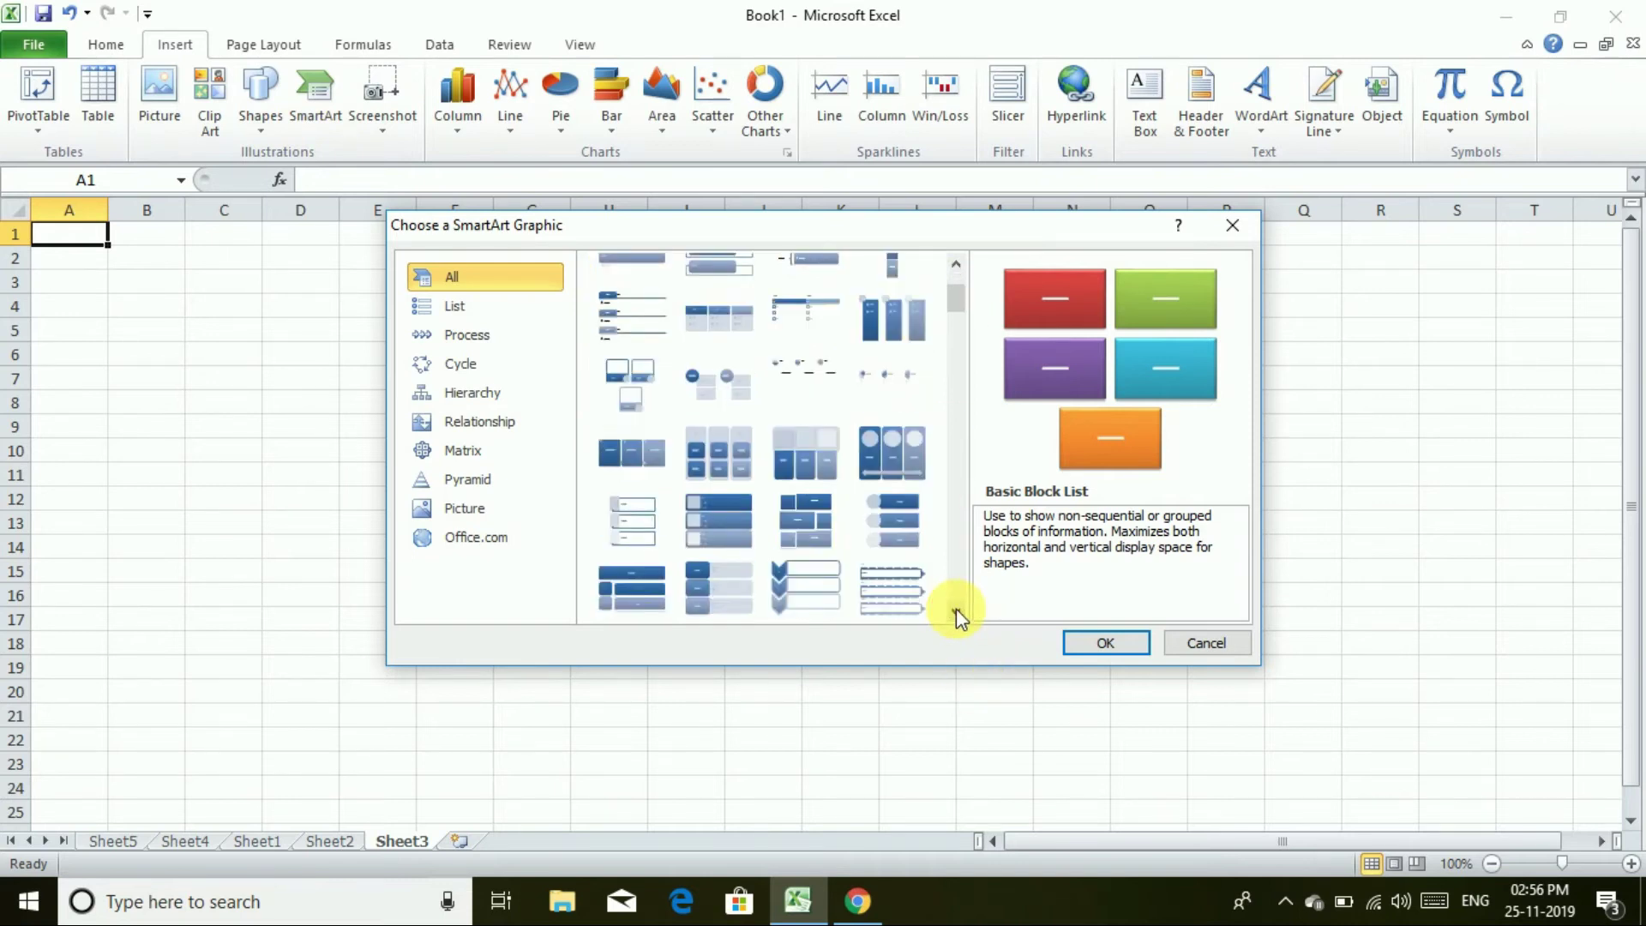
pyautogui.click(955, 609)
pyautogui.click(836, 536)
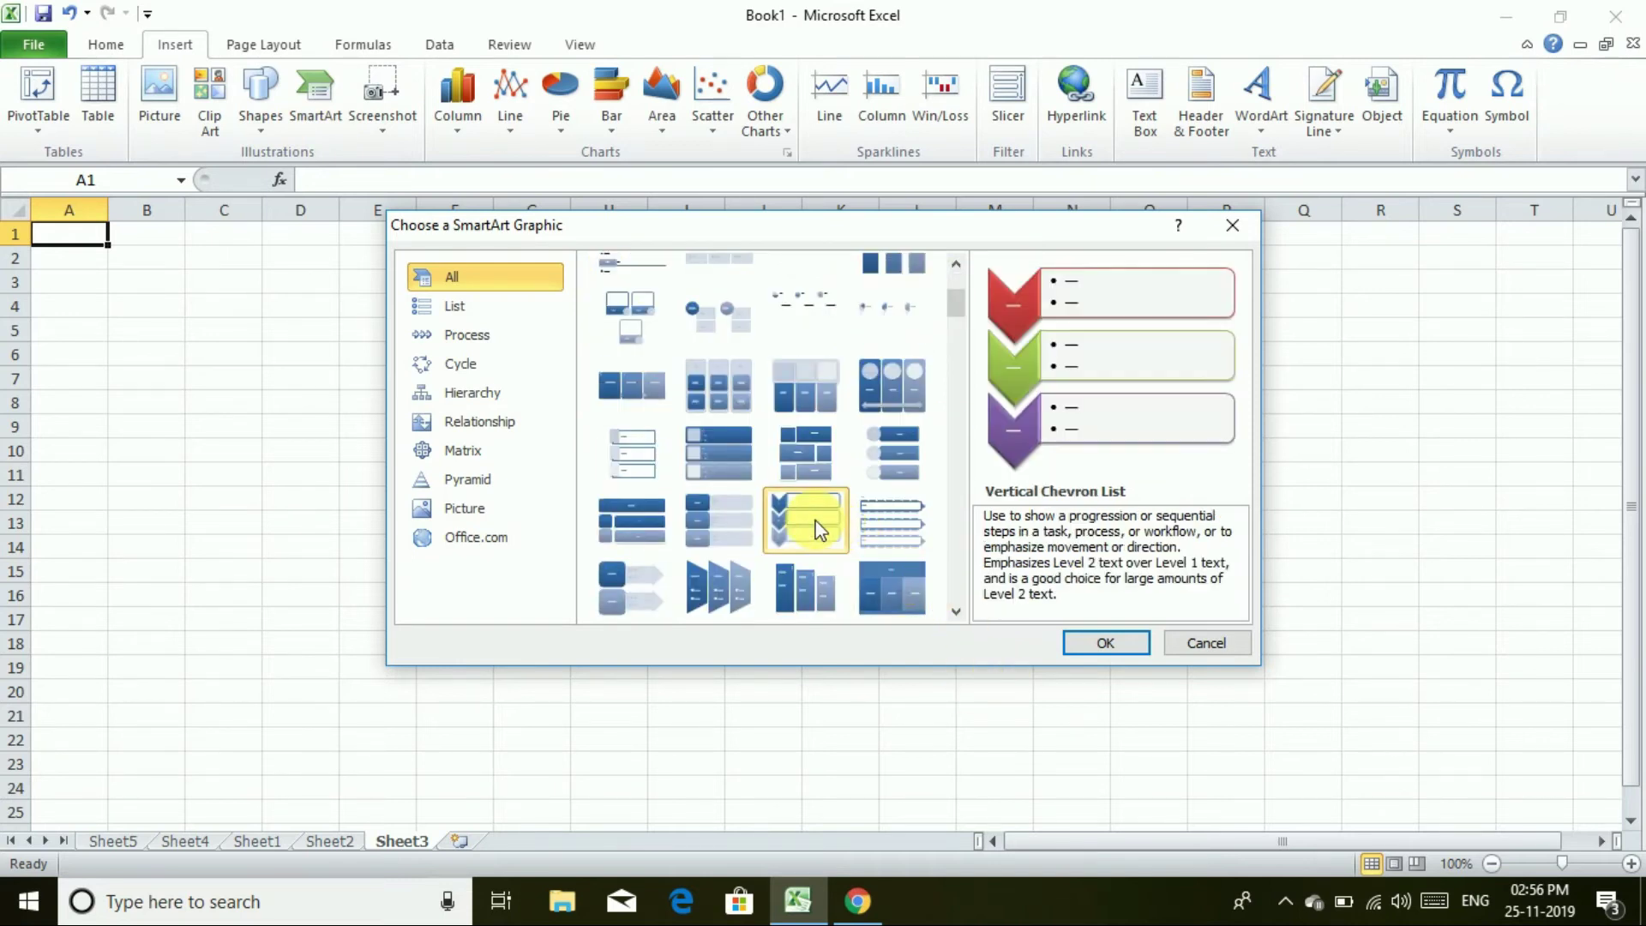
pyautogui.click(1105, 643)
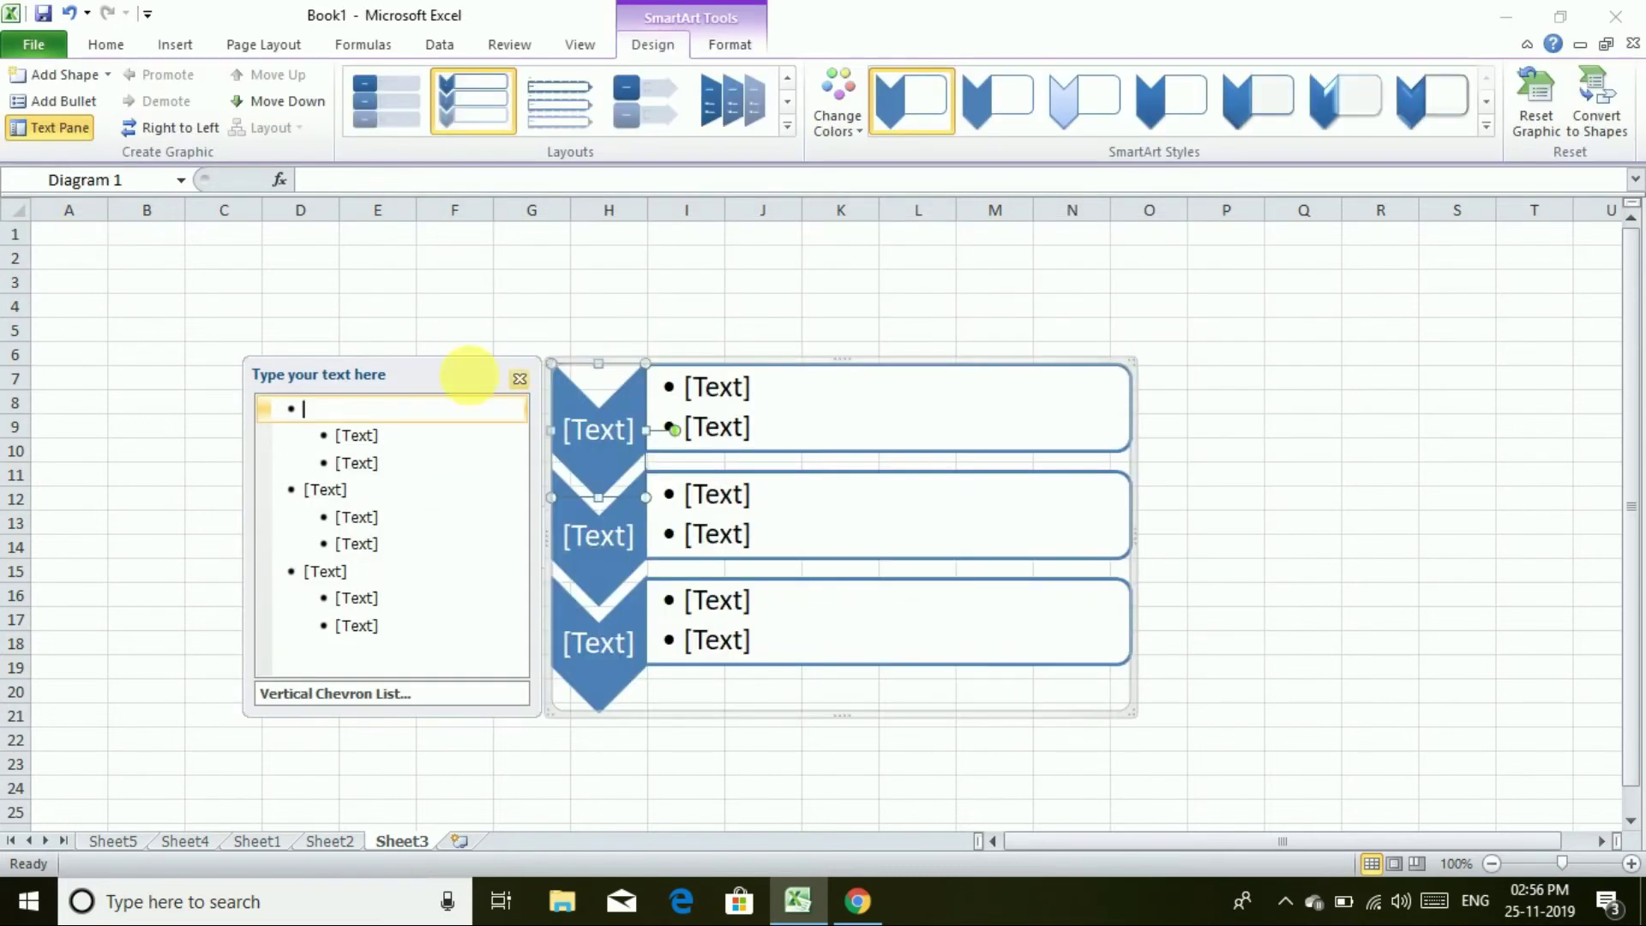
# Step: Label the three chevrons red, blue and pink
pyautogui.click(619, 439)
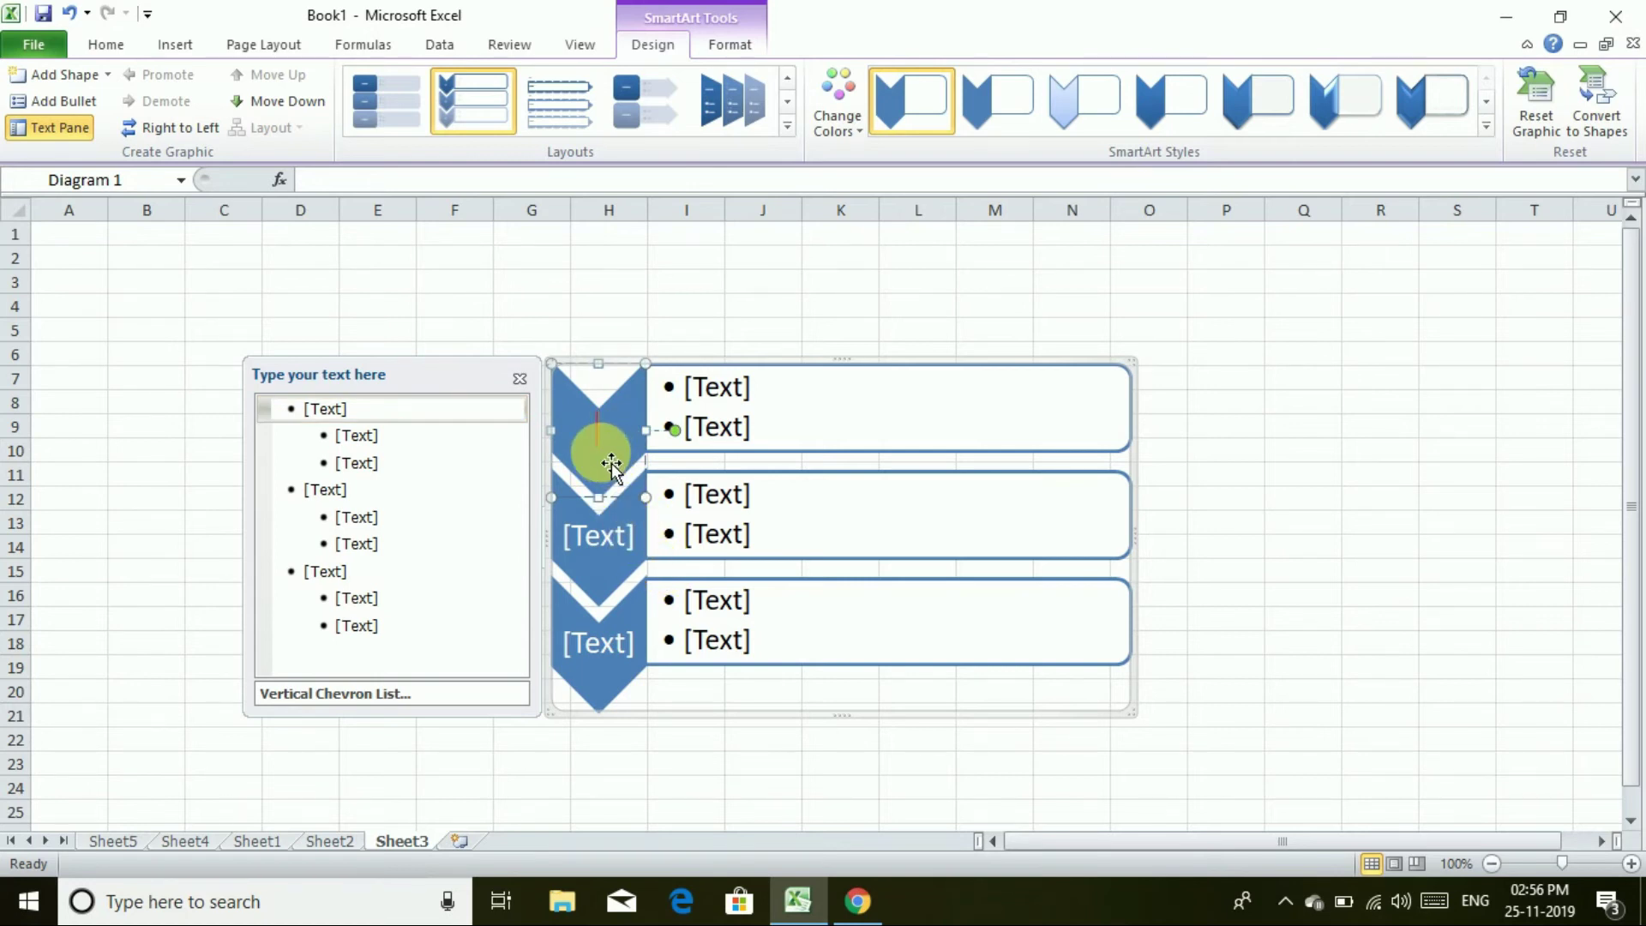
pyautogui.write('red')
pyautogui.click(623, 549)
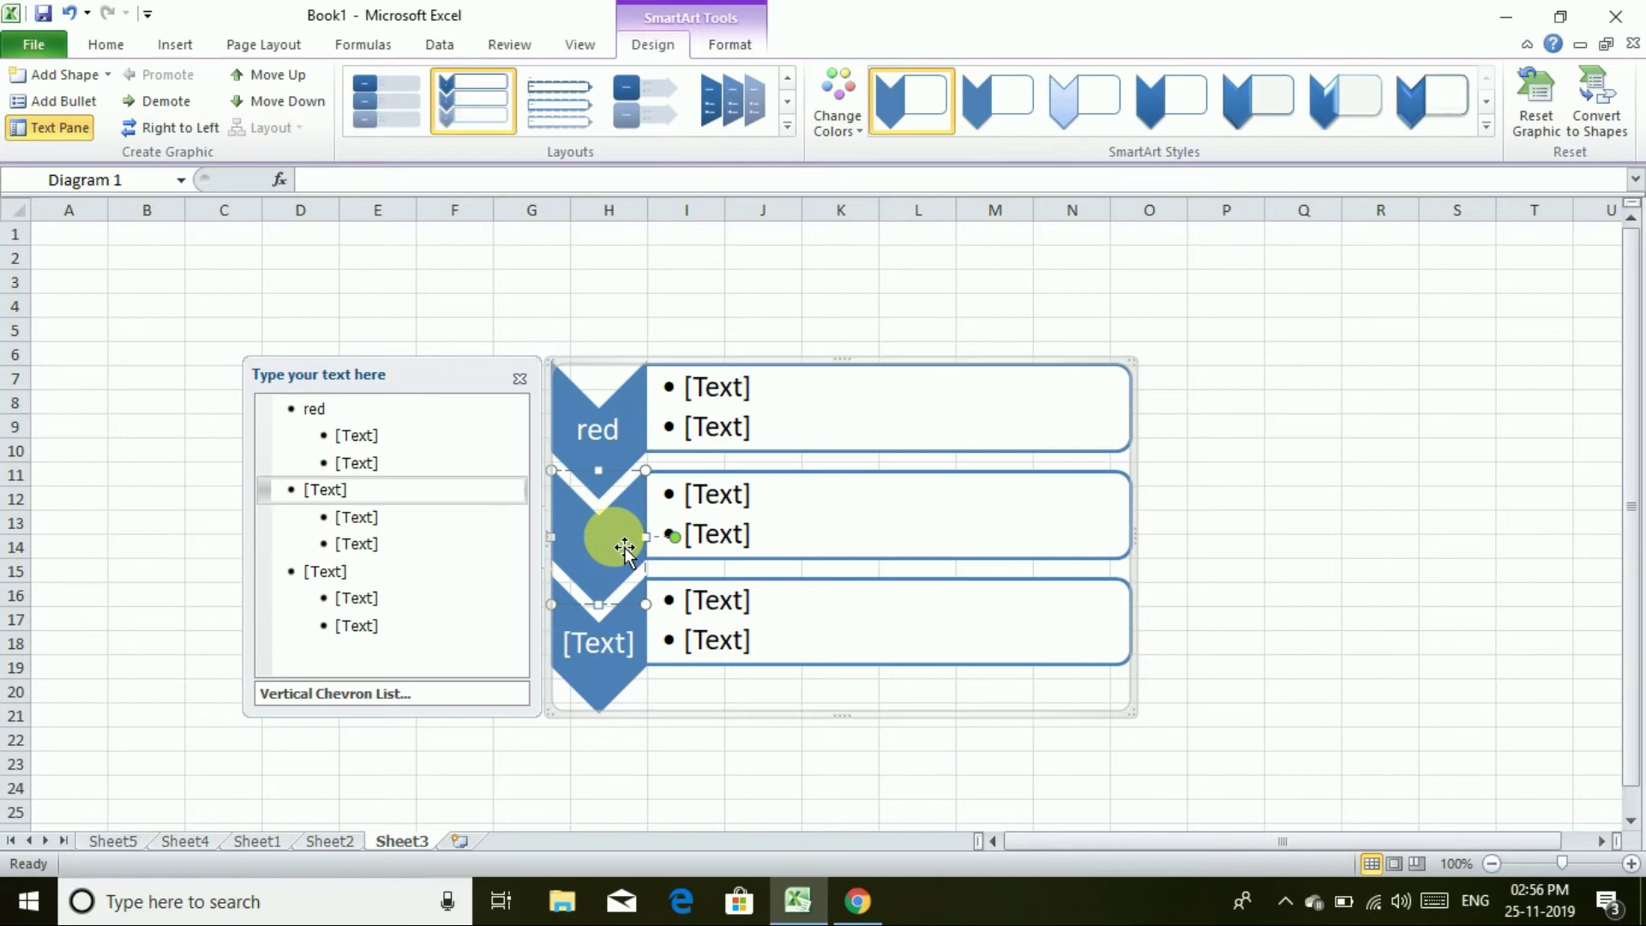
pyautogui.write('blue')
pyautogui.click(613, 648)
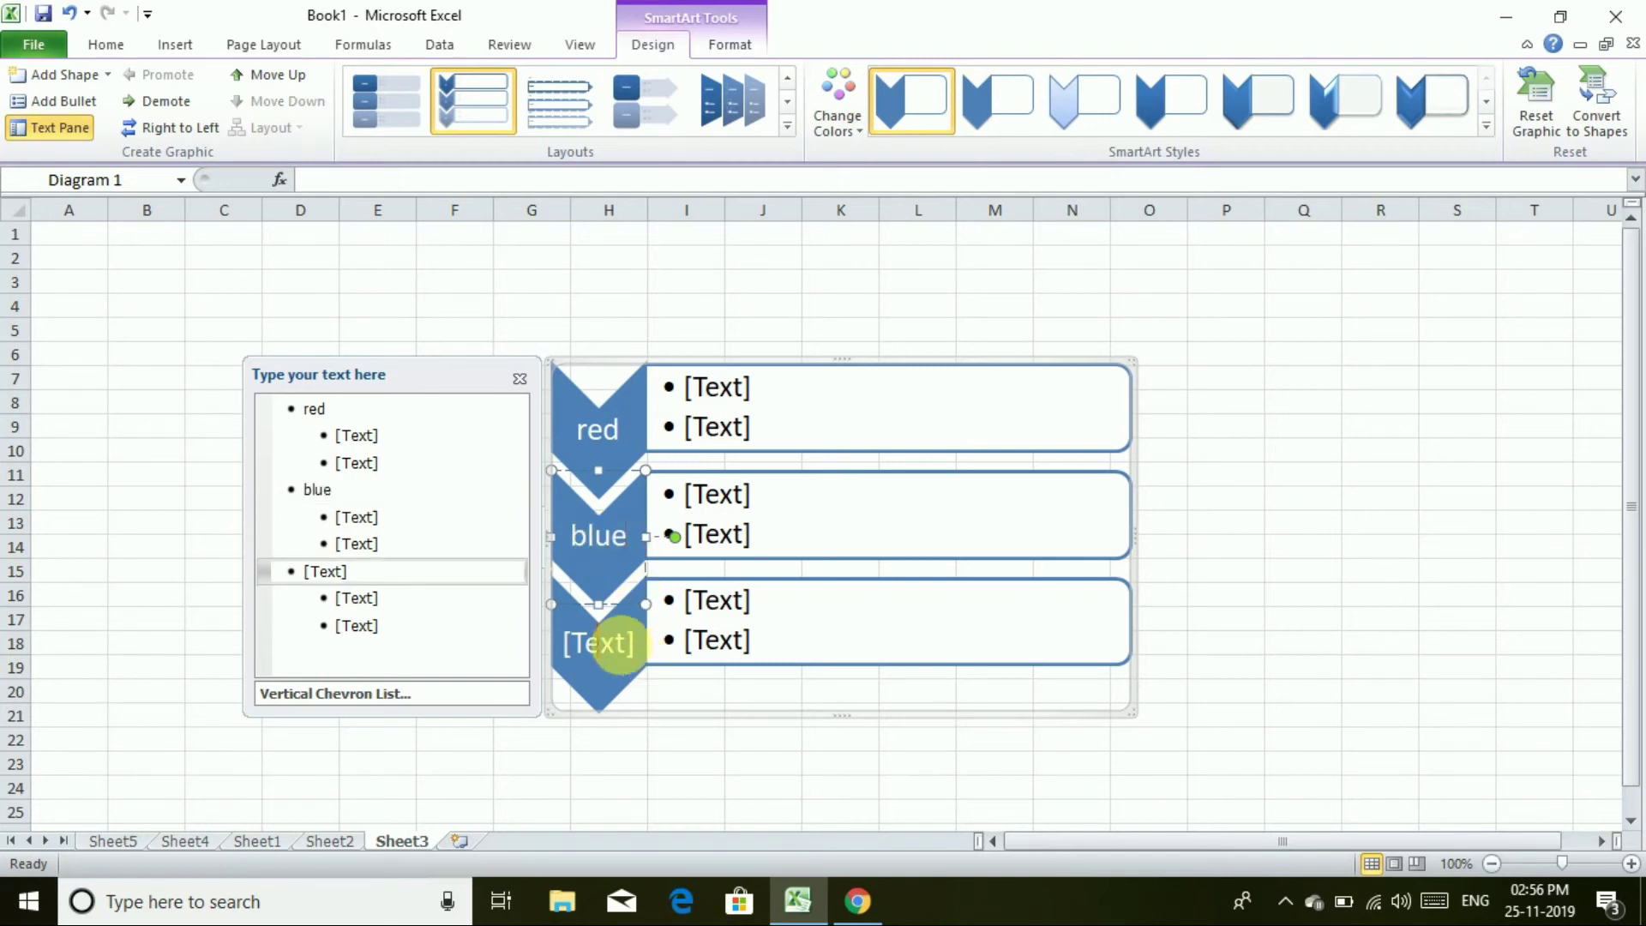
pyautogui.write('pink')
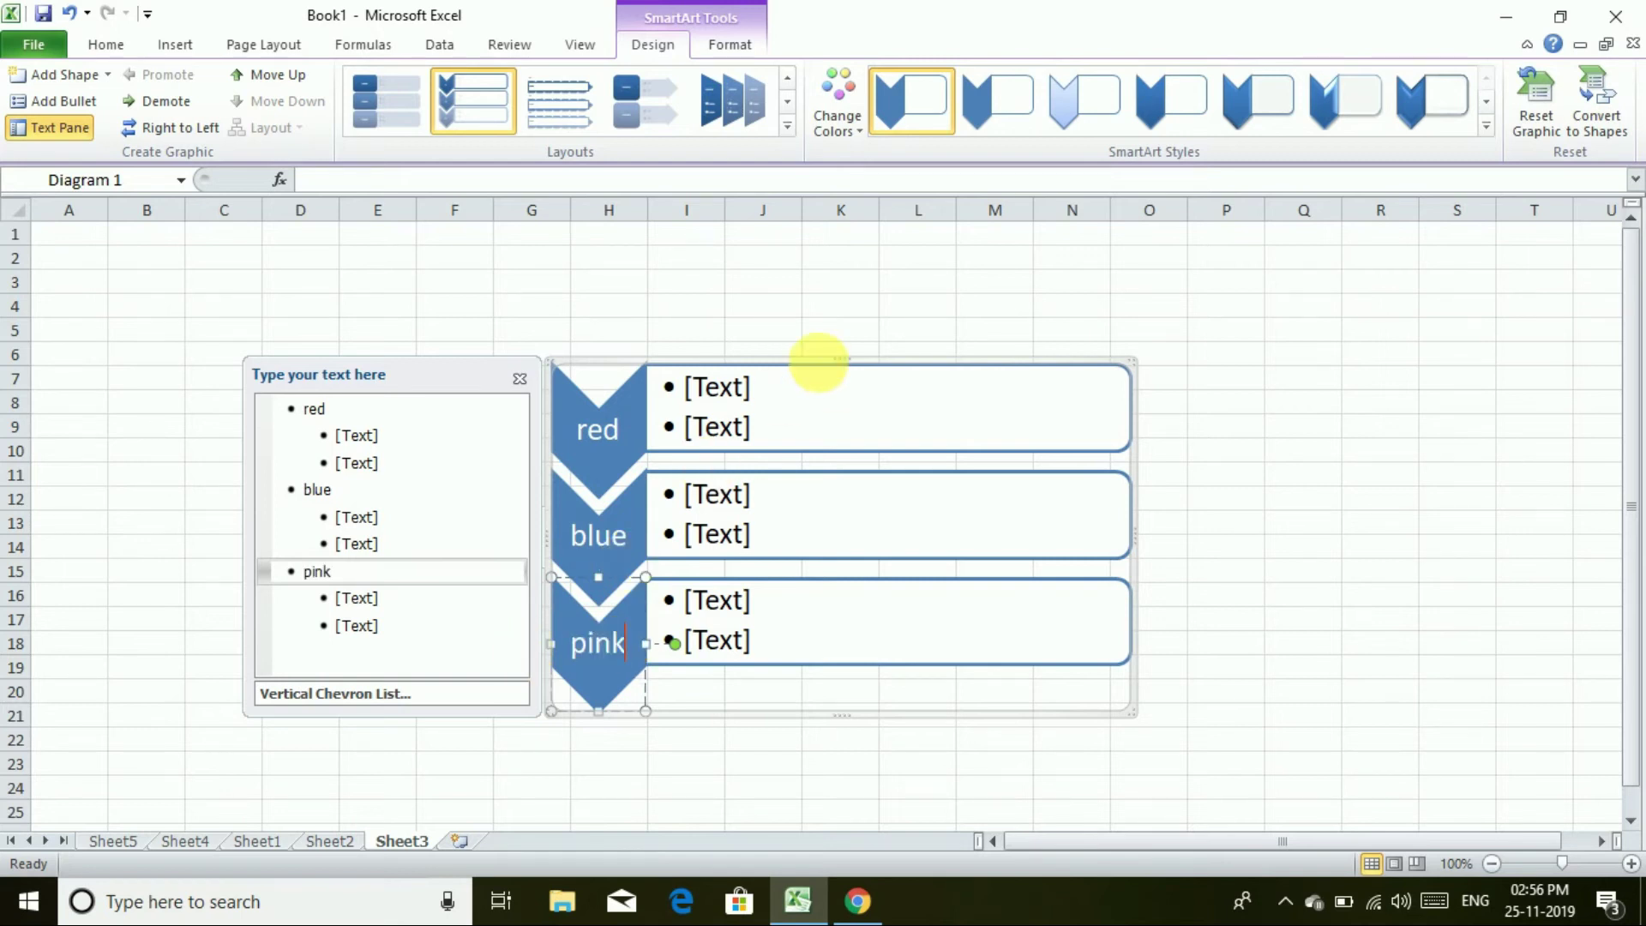
# Step: Fill the bullets: 15241q2 and 214d5847 under red, s2648f2 under blue
pyautogui.click(746, 397)
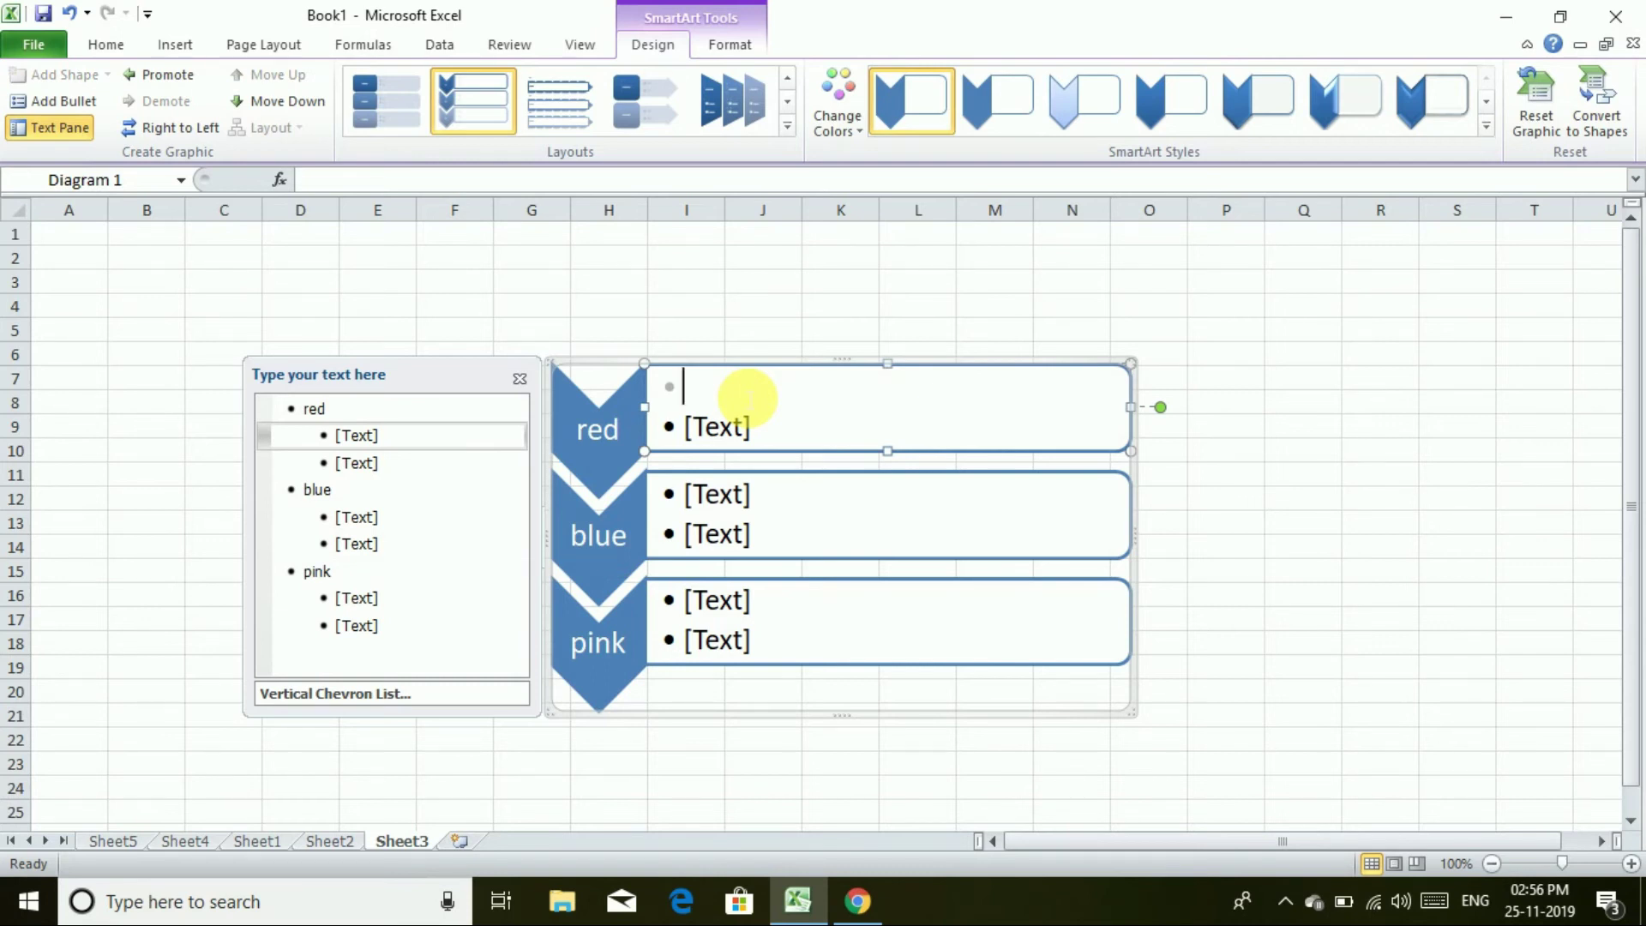
pyautogui.write('15241q2')
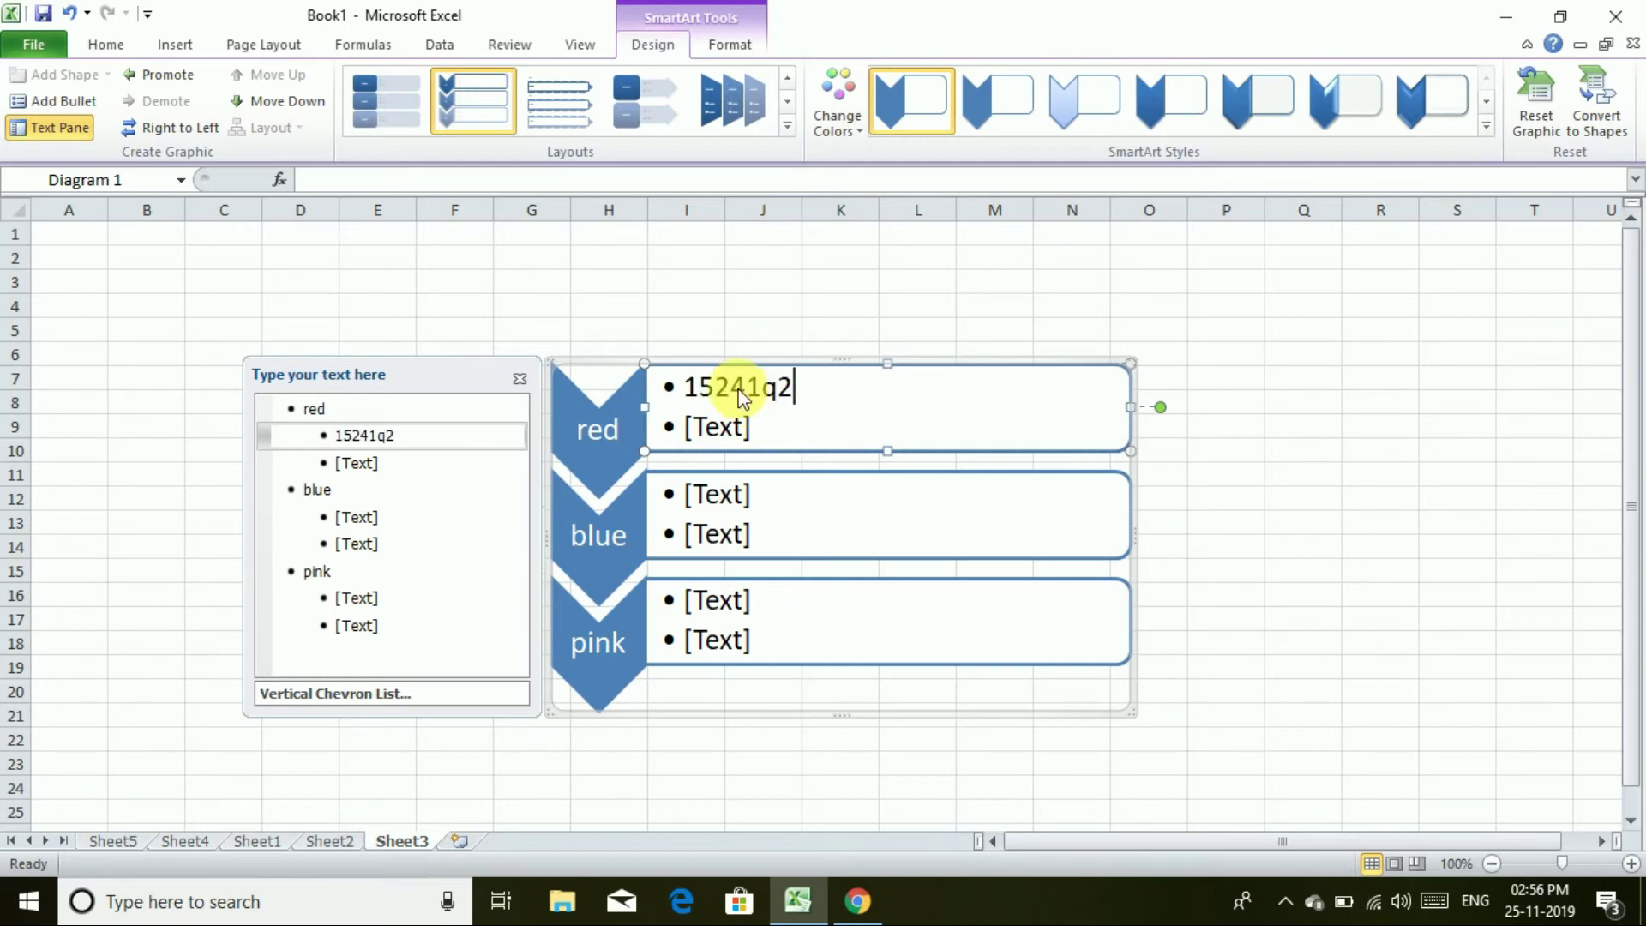
pyautogui.click(705, 429)
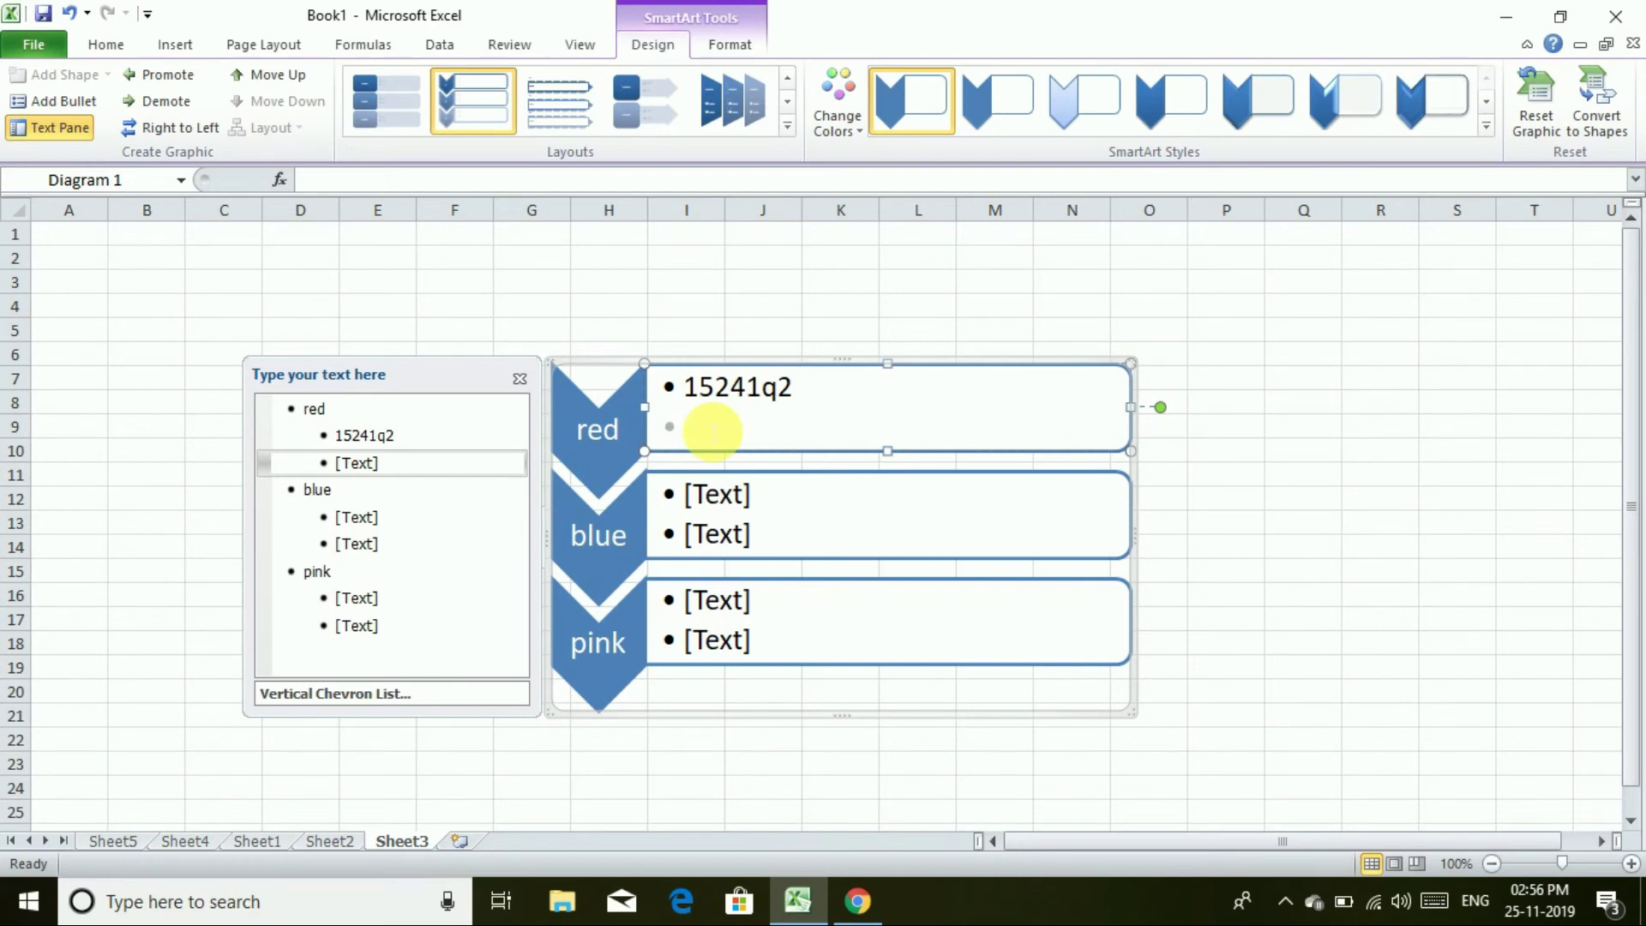
pyautogui.write('214d5847')
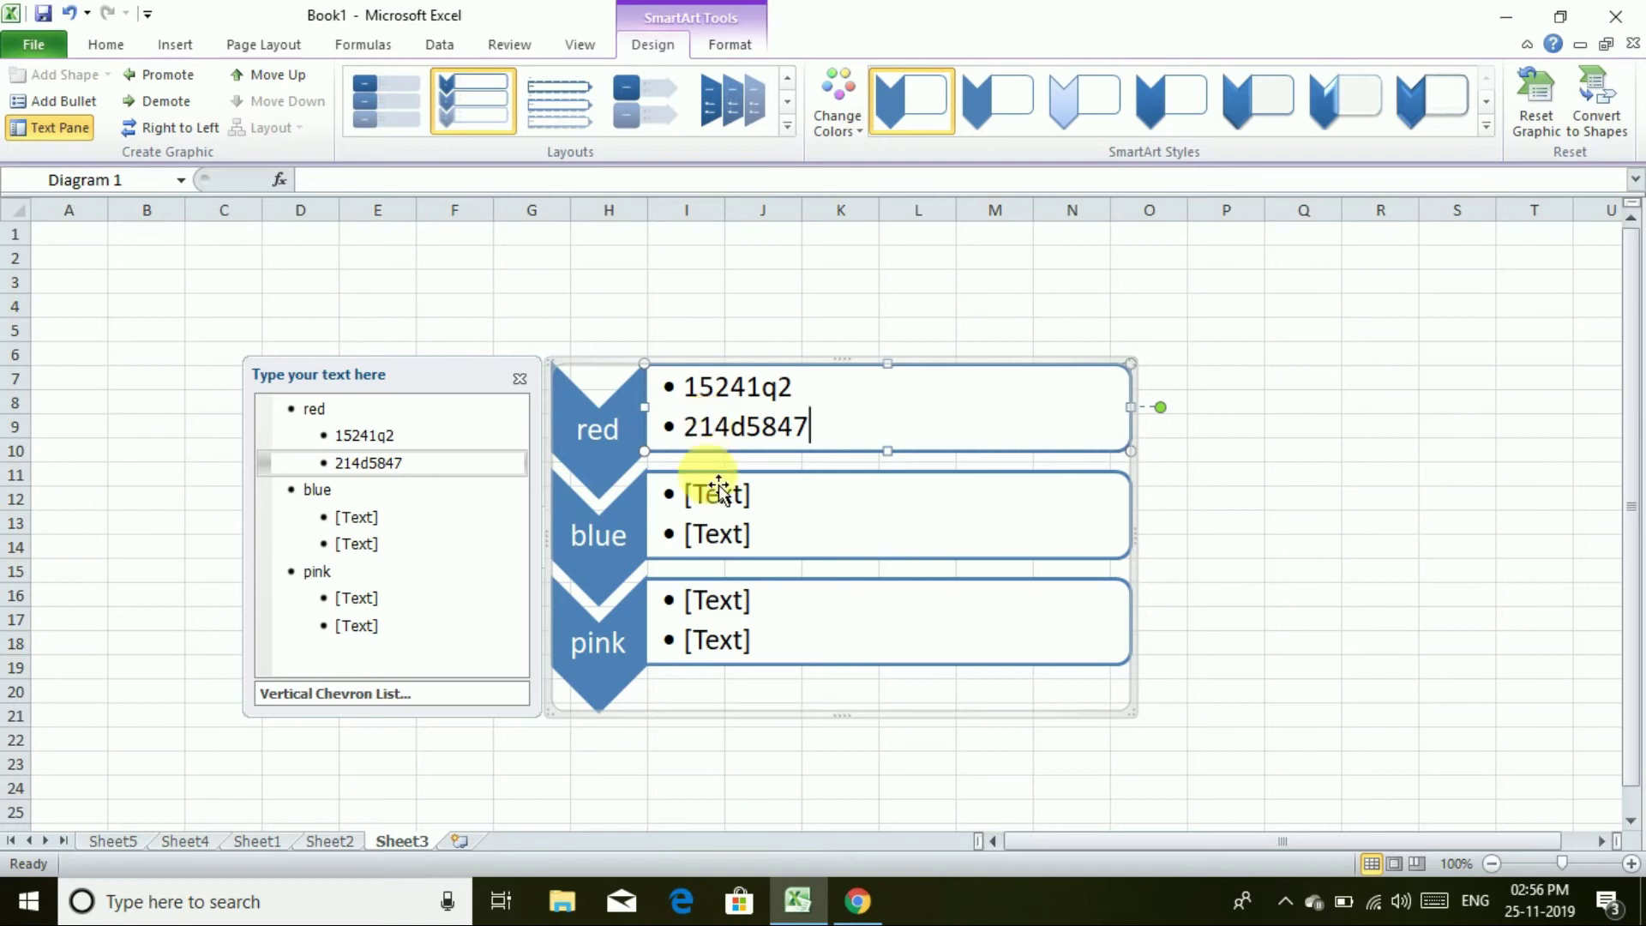
pyautogui.click(721, 496)
pyautogui.write('s2648f2')
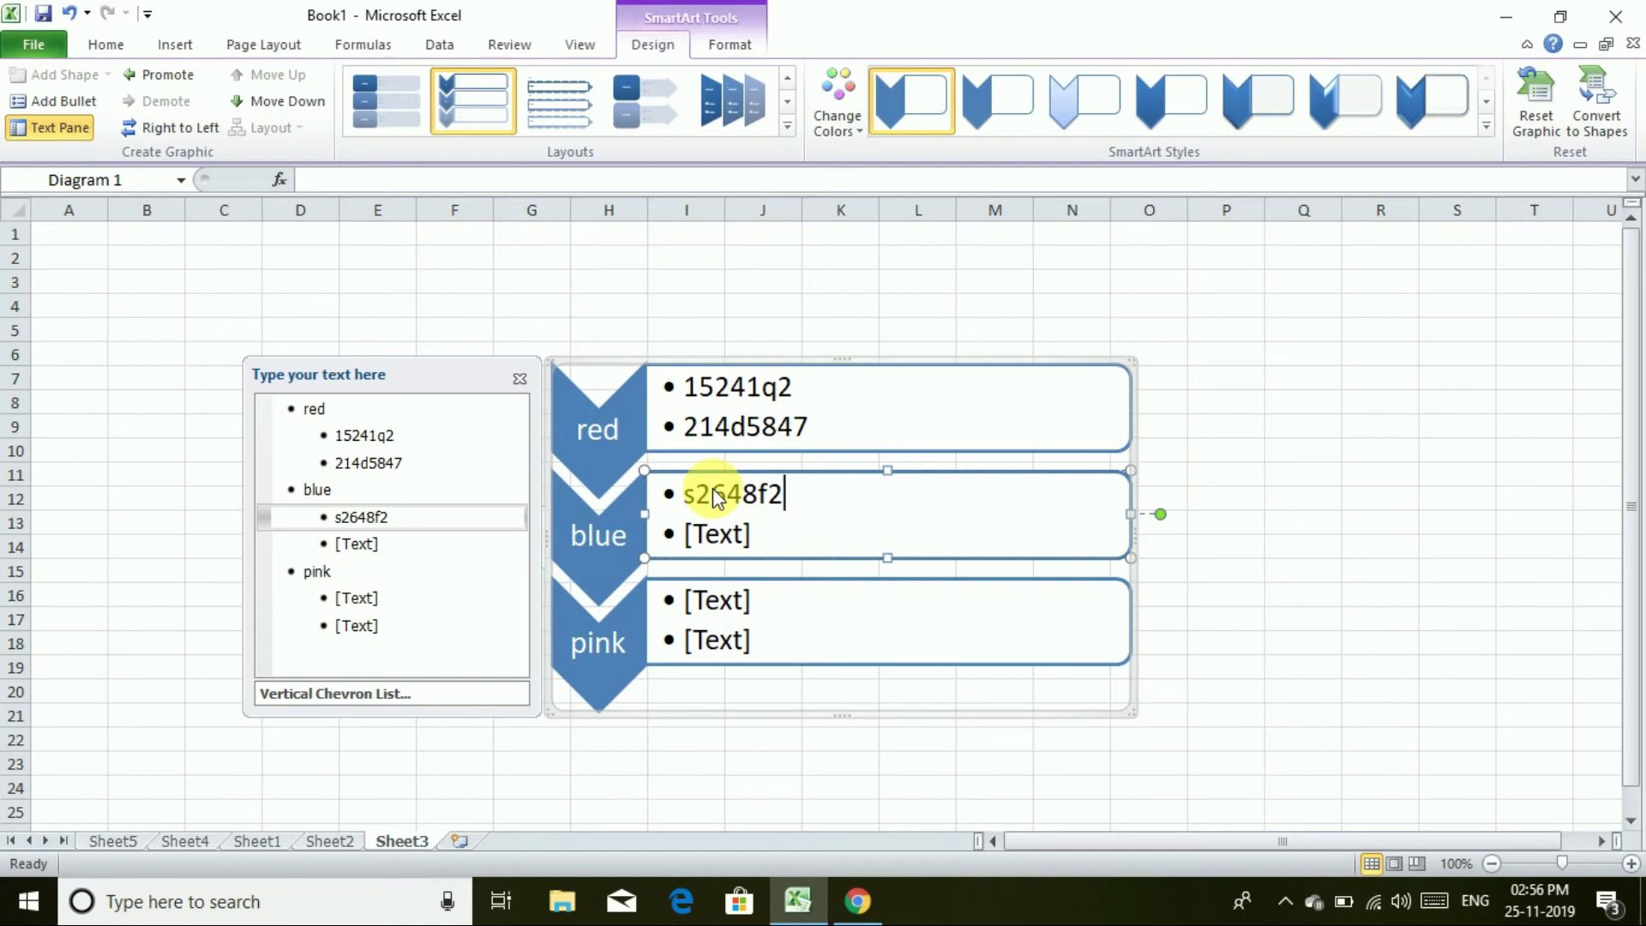
pyautogui.click(1483, 126)
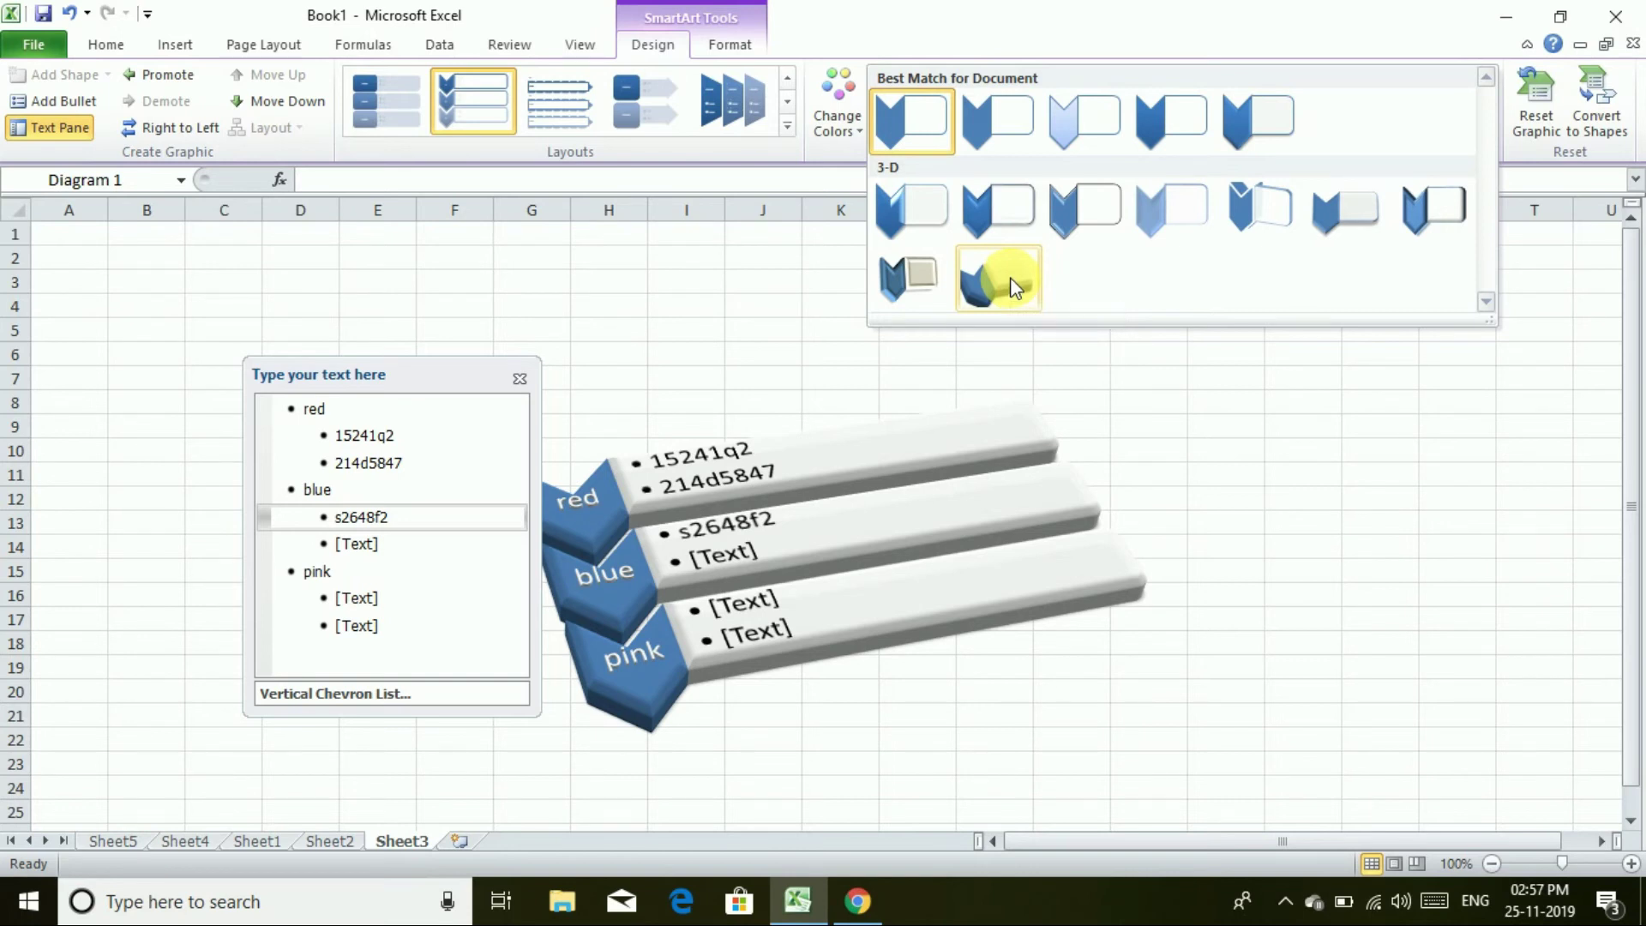
# Step: Apply a glossy beveled SmartArt style to the chevron diagram and add a blank Sheet6
pyautogui.click(1026, 218)
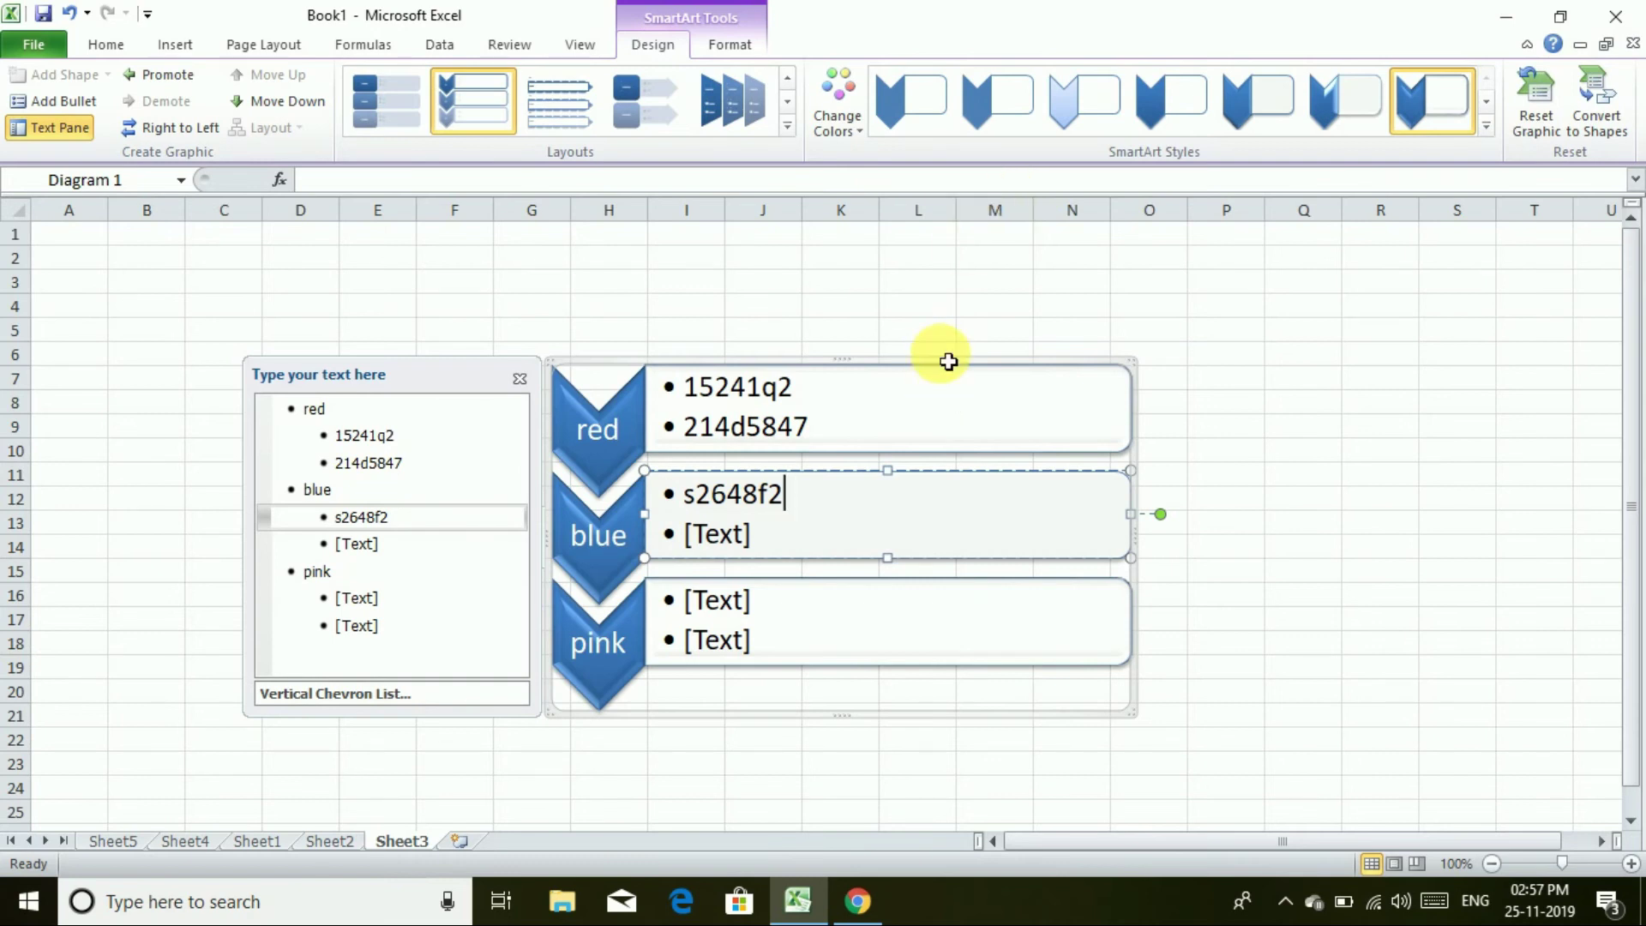
pyautogui.click(175, 44)
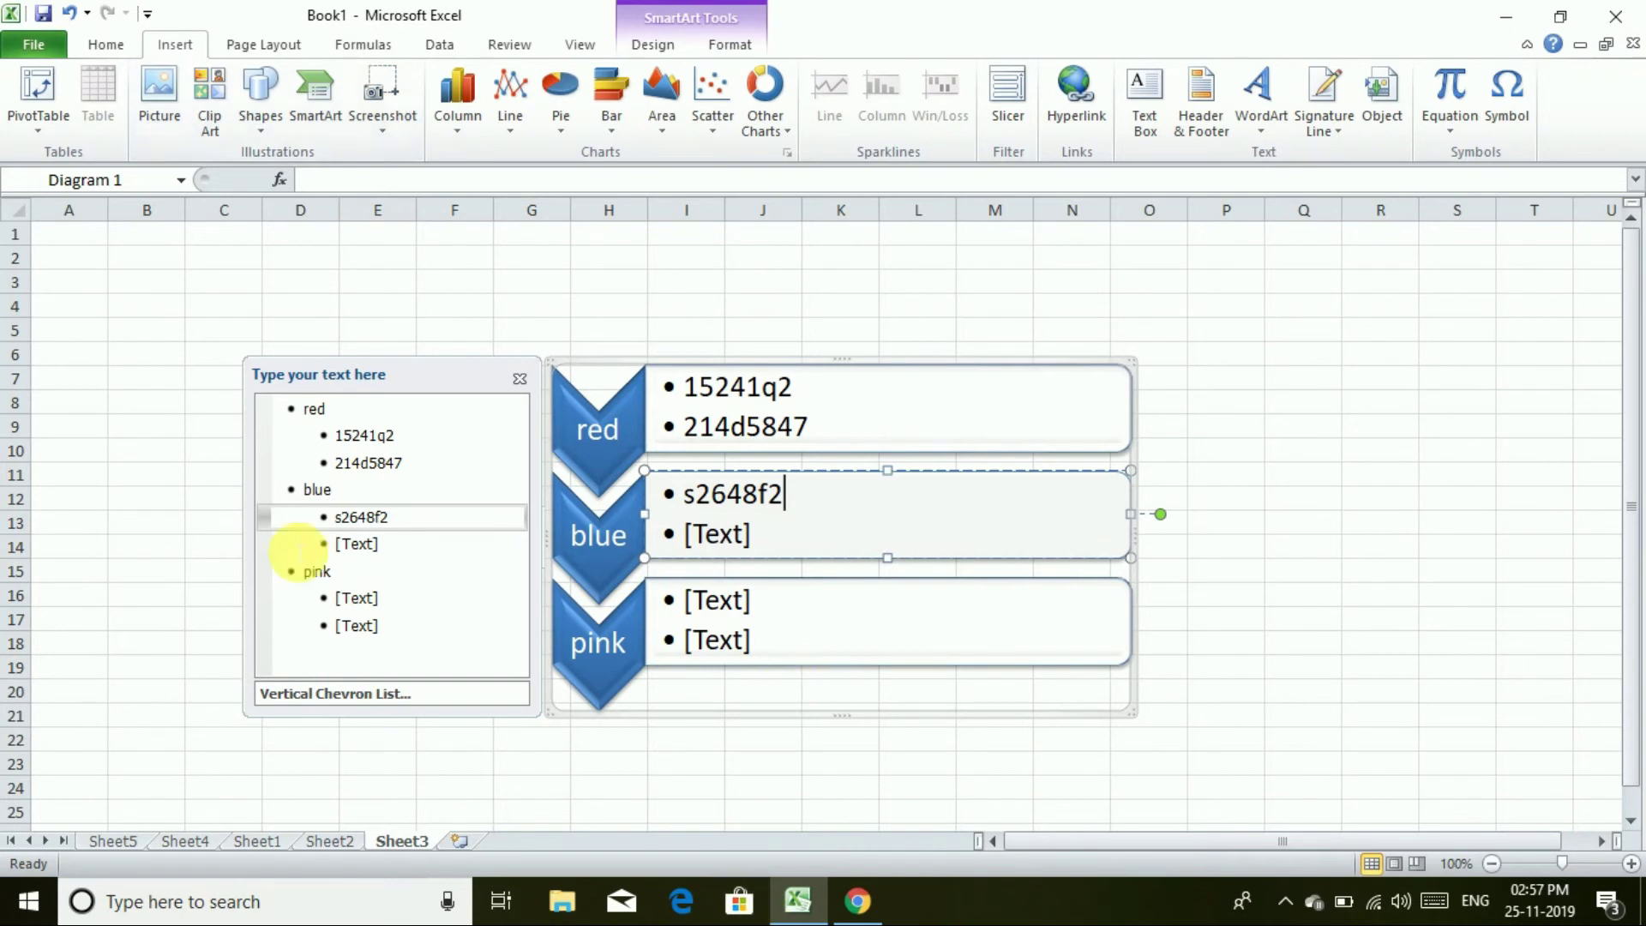
pyautogui.moveTo(221, 341)
pyautogui.mouseDown()
pyautogui.moveTo(438, 579)
pyautogui.moveTo(1139, 793)
pyautogui.mouseUp()
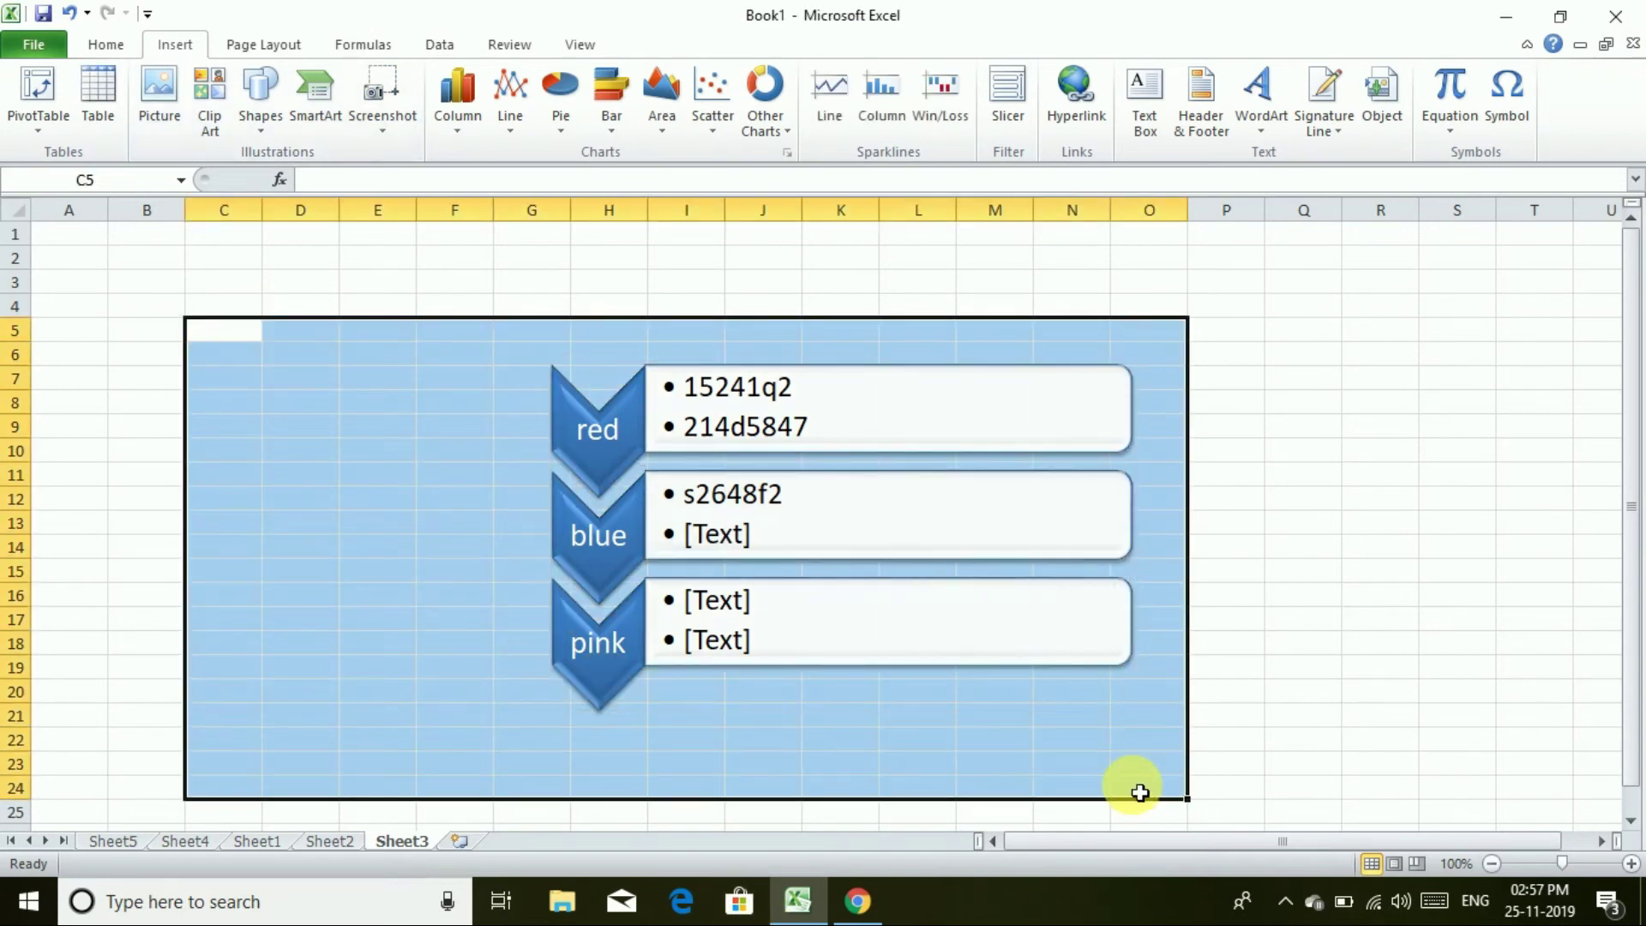
pyautogui.click(1372, 667)
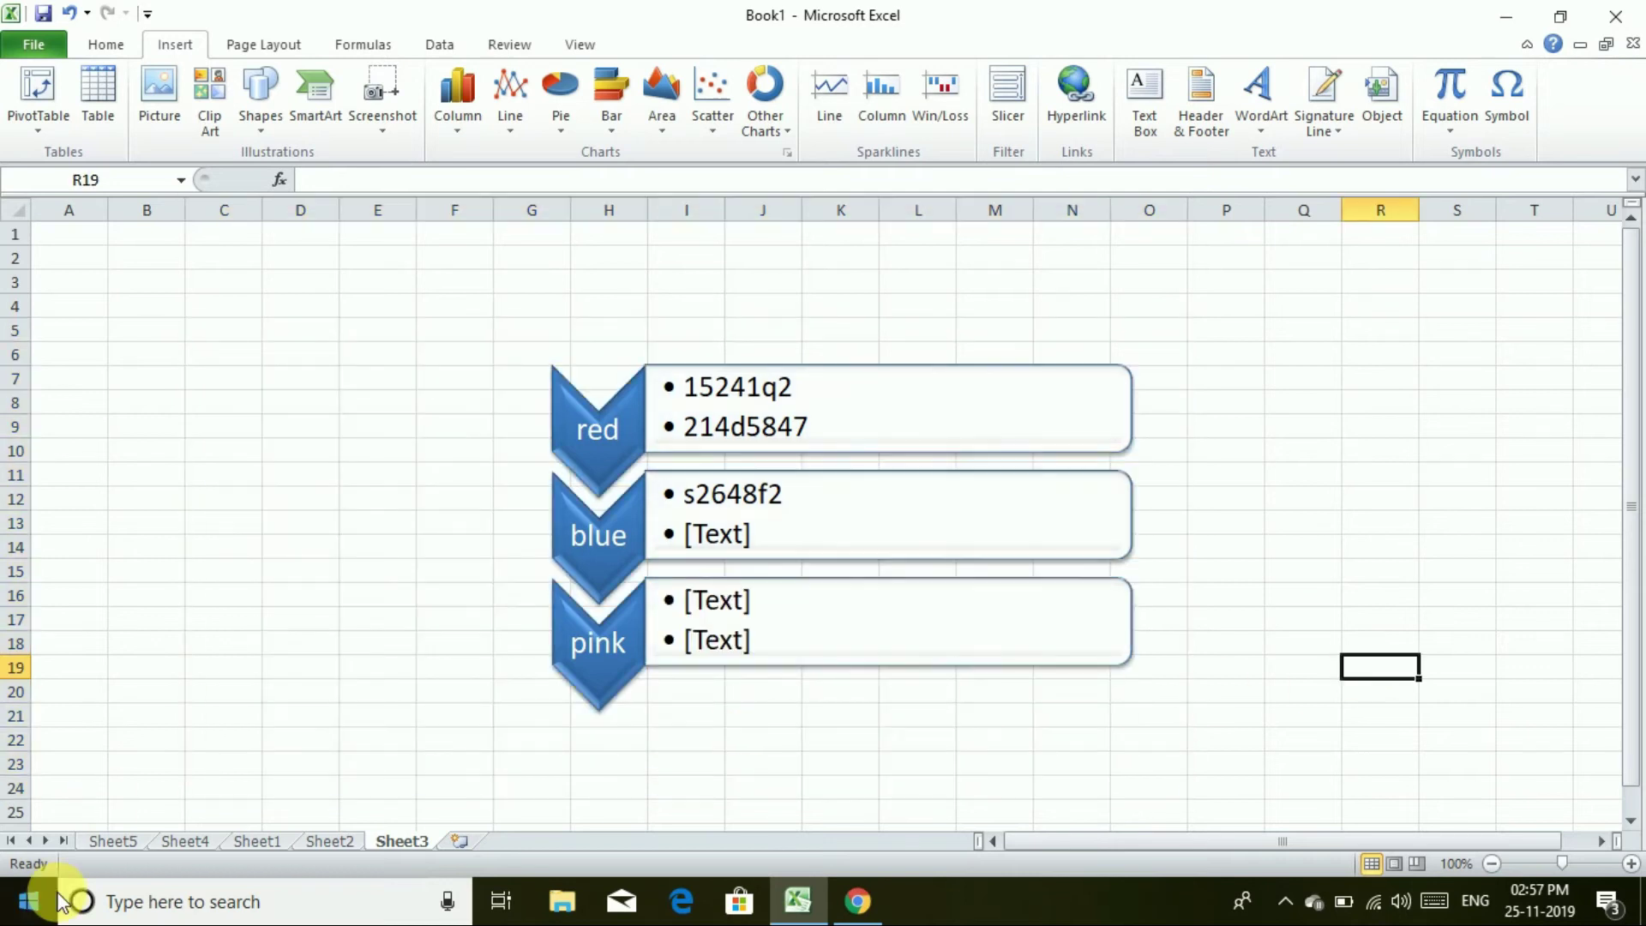
pyautogui.click(106, 841)
pyautogui.click(470, 842)
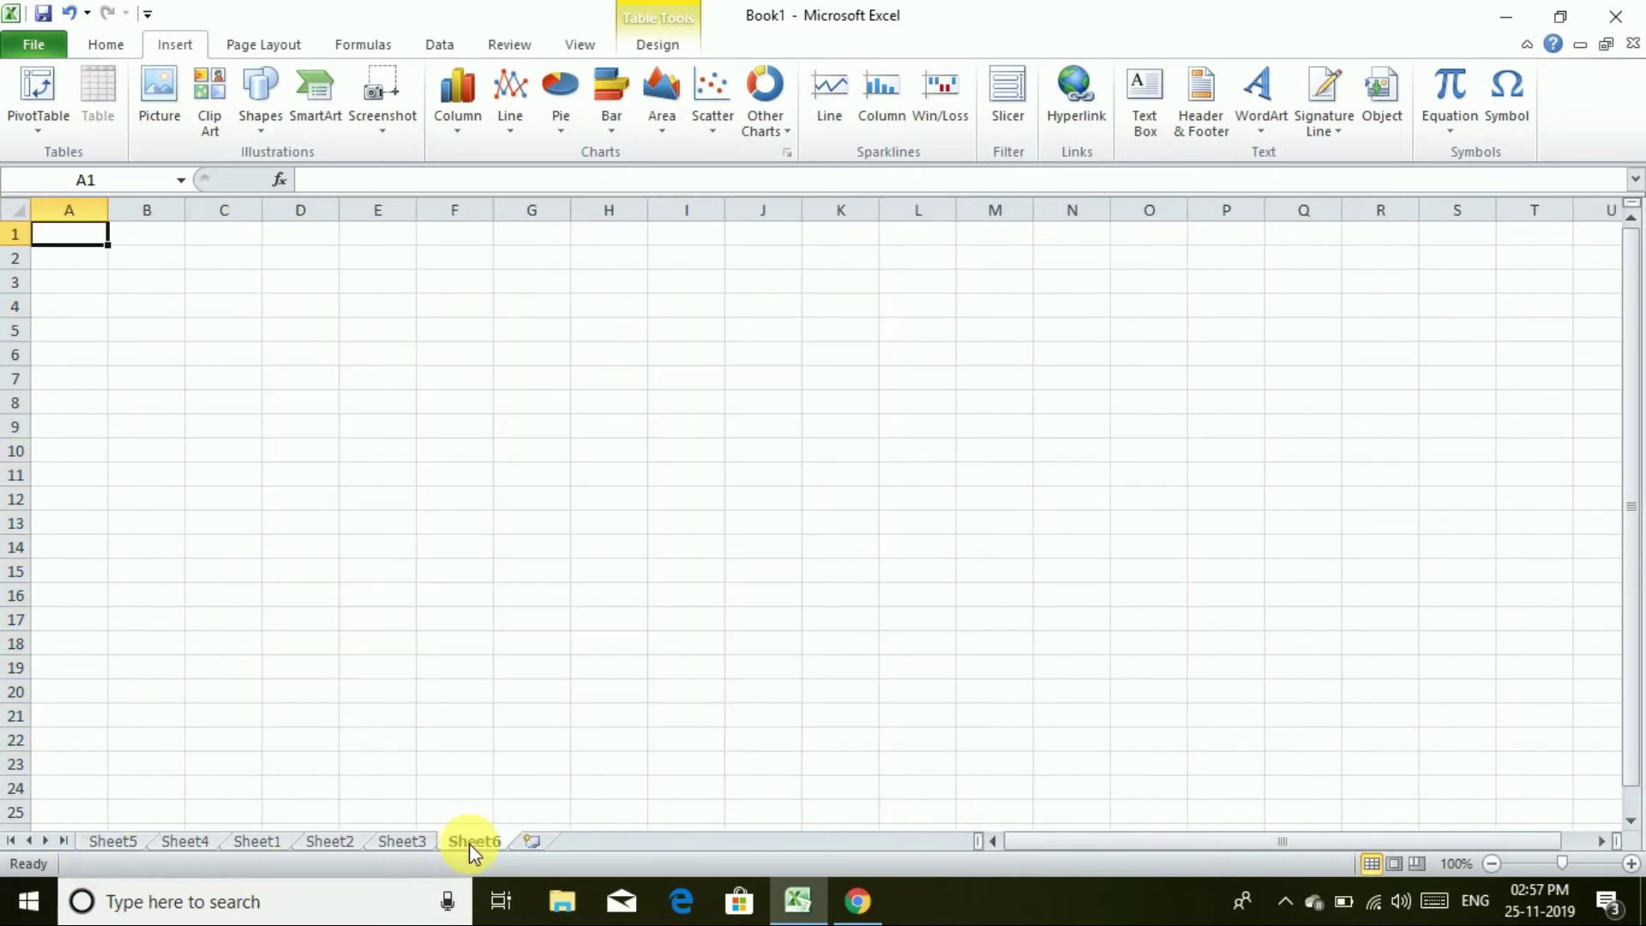
# Step: Insert a screen clipping of the desktop's left icon column into Sheet6
pyautogui.click(385, 121)
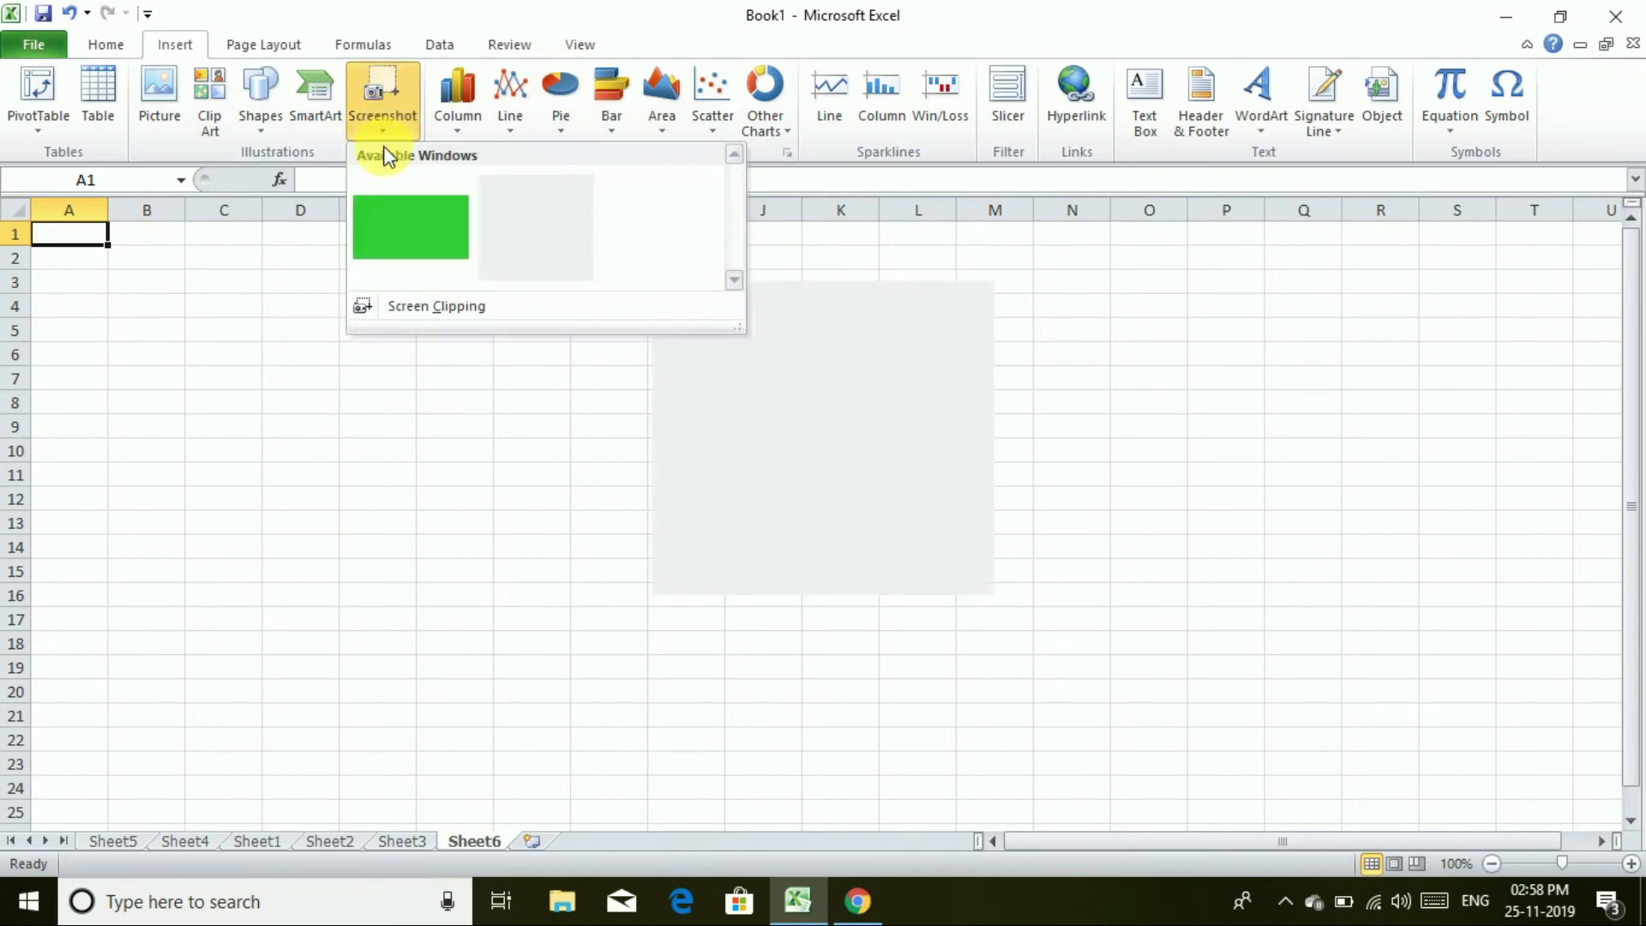
pyautogui.click(420, 307)
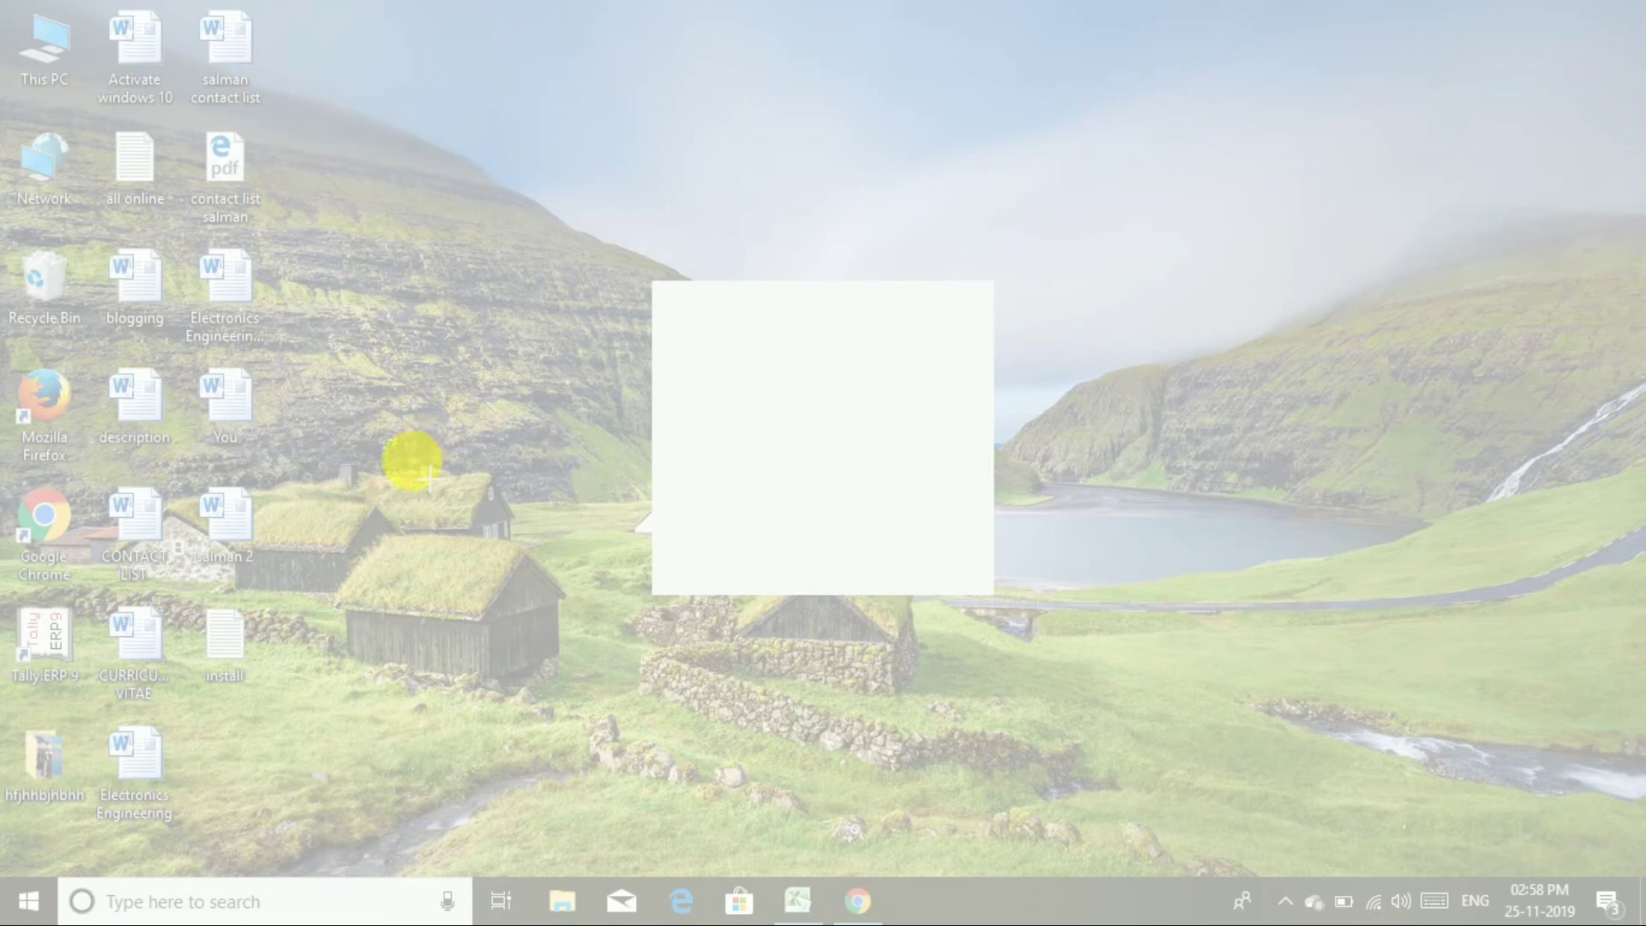
pyautogui.moveTo(2, 4)
pyautogui.mouseDown()
pyautogui.moveTo(314, 488)
pyautogui.moveTo(140, 606)
pyautogui.moveTo(121, 735)
pyautogui.moveTo(81, 790)
pyautogui.moveTo(107, 840)
pyautogui.mouseUp()
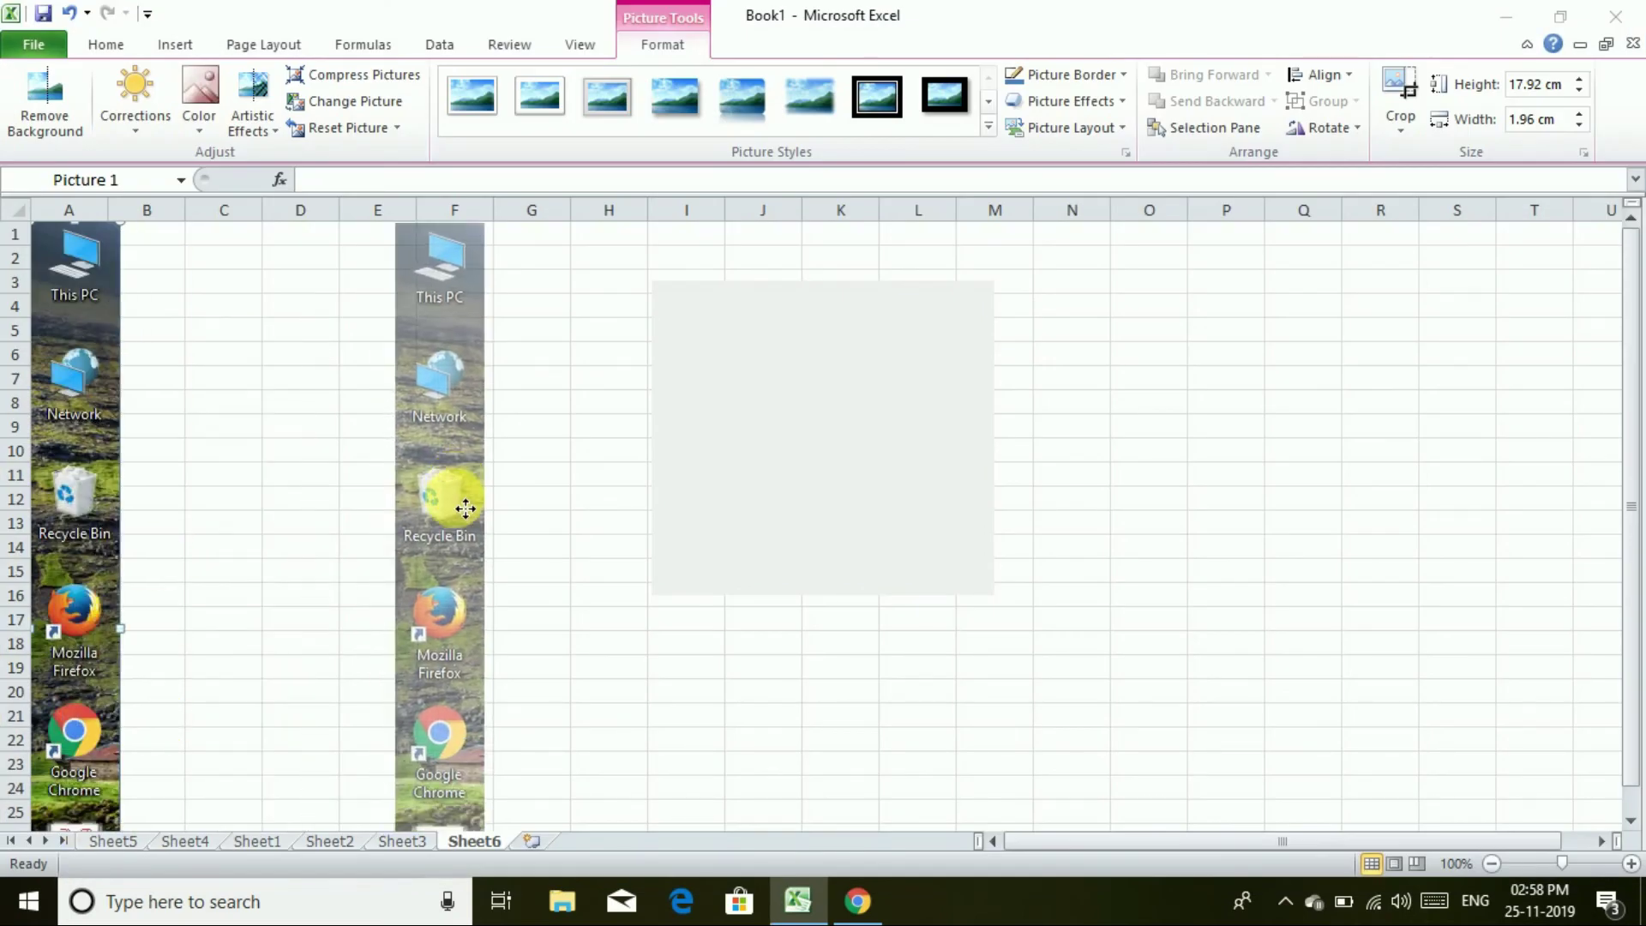
# Step: Shrink the icon-column clipping and move it over to column G
pyautogui.moveTo(358, 603); pyautogui.dragTo(497, 771)
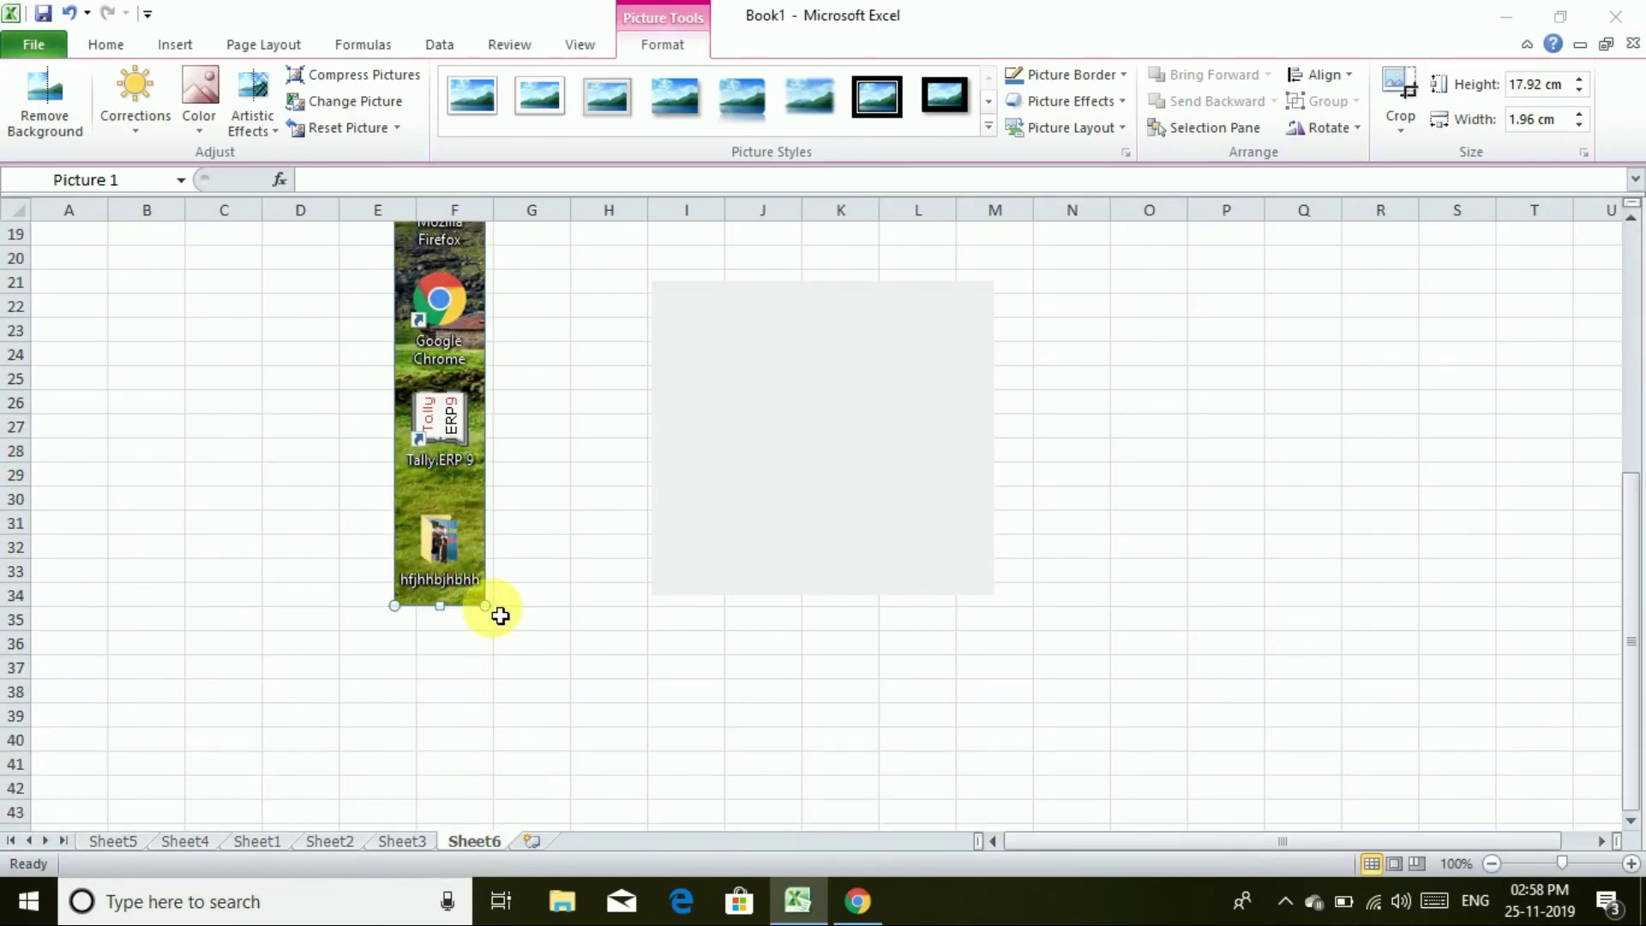
pyautogui.moveTo(481, 600)
pyautogui.mouseDown()
pyautogui.moveTo(403, 409)
pyautogui.moveTo(467, 643)
pyautogui.moveTo(392, 539)
pyautogui.mouseUp()
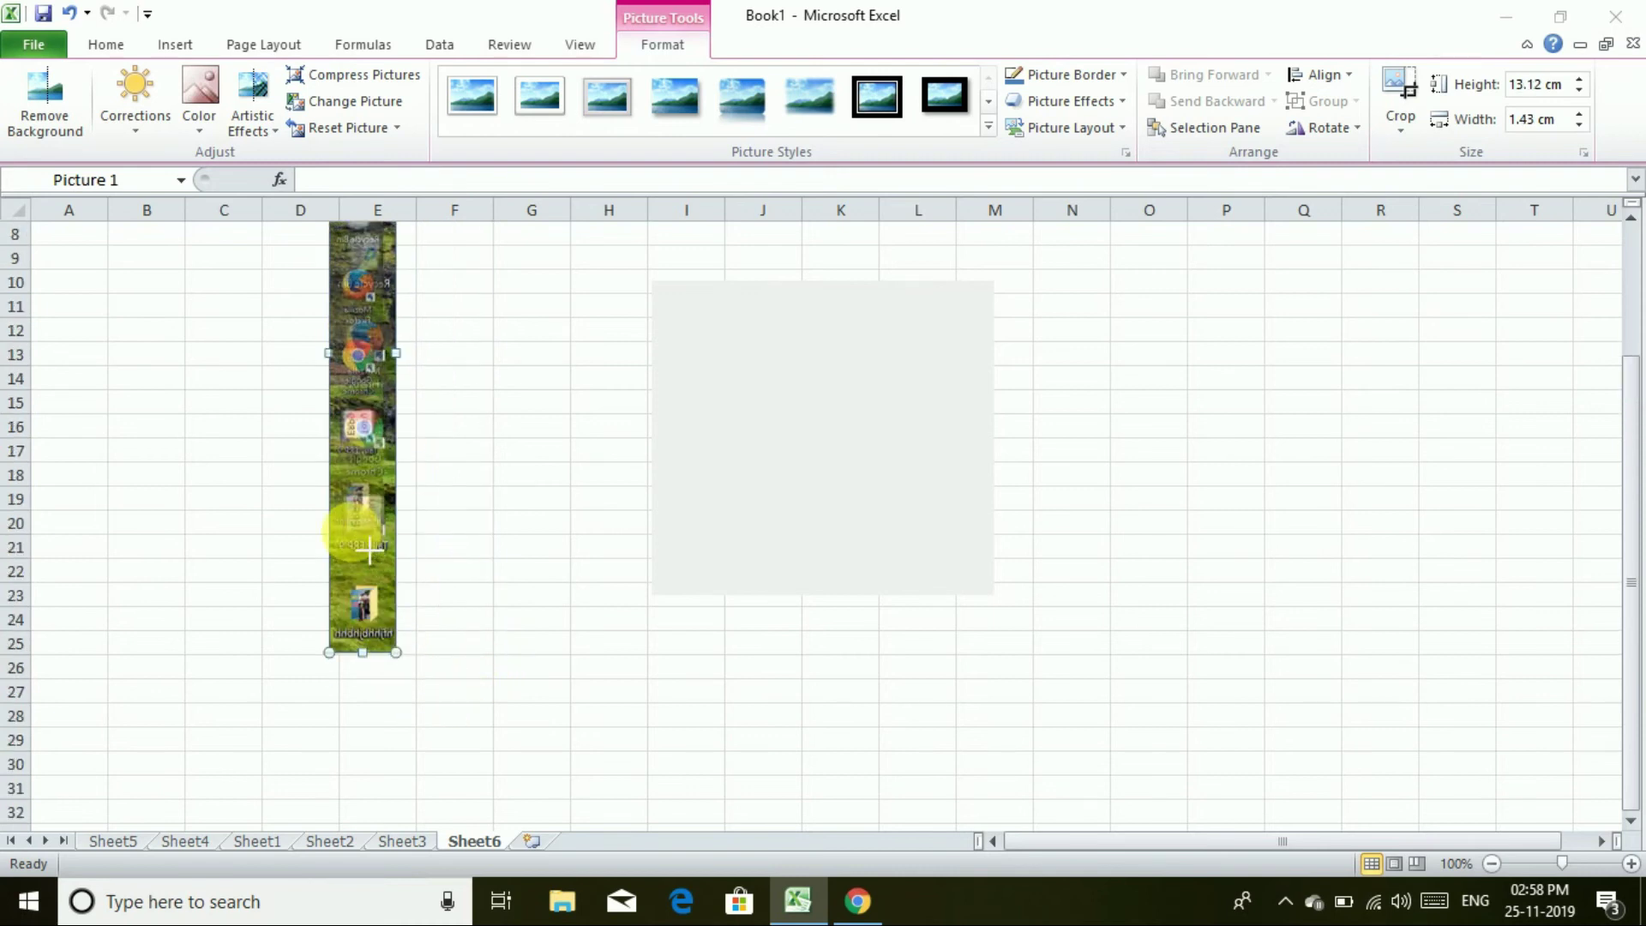
pyautogui.scroll(3, 471, 632)
pyautogui.click(356, 476)
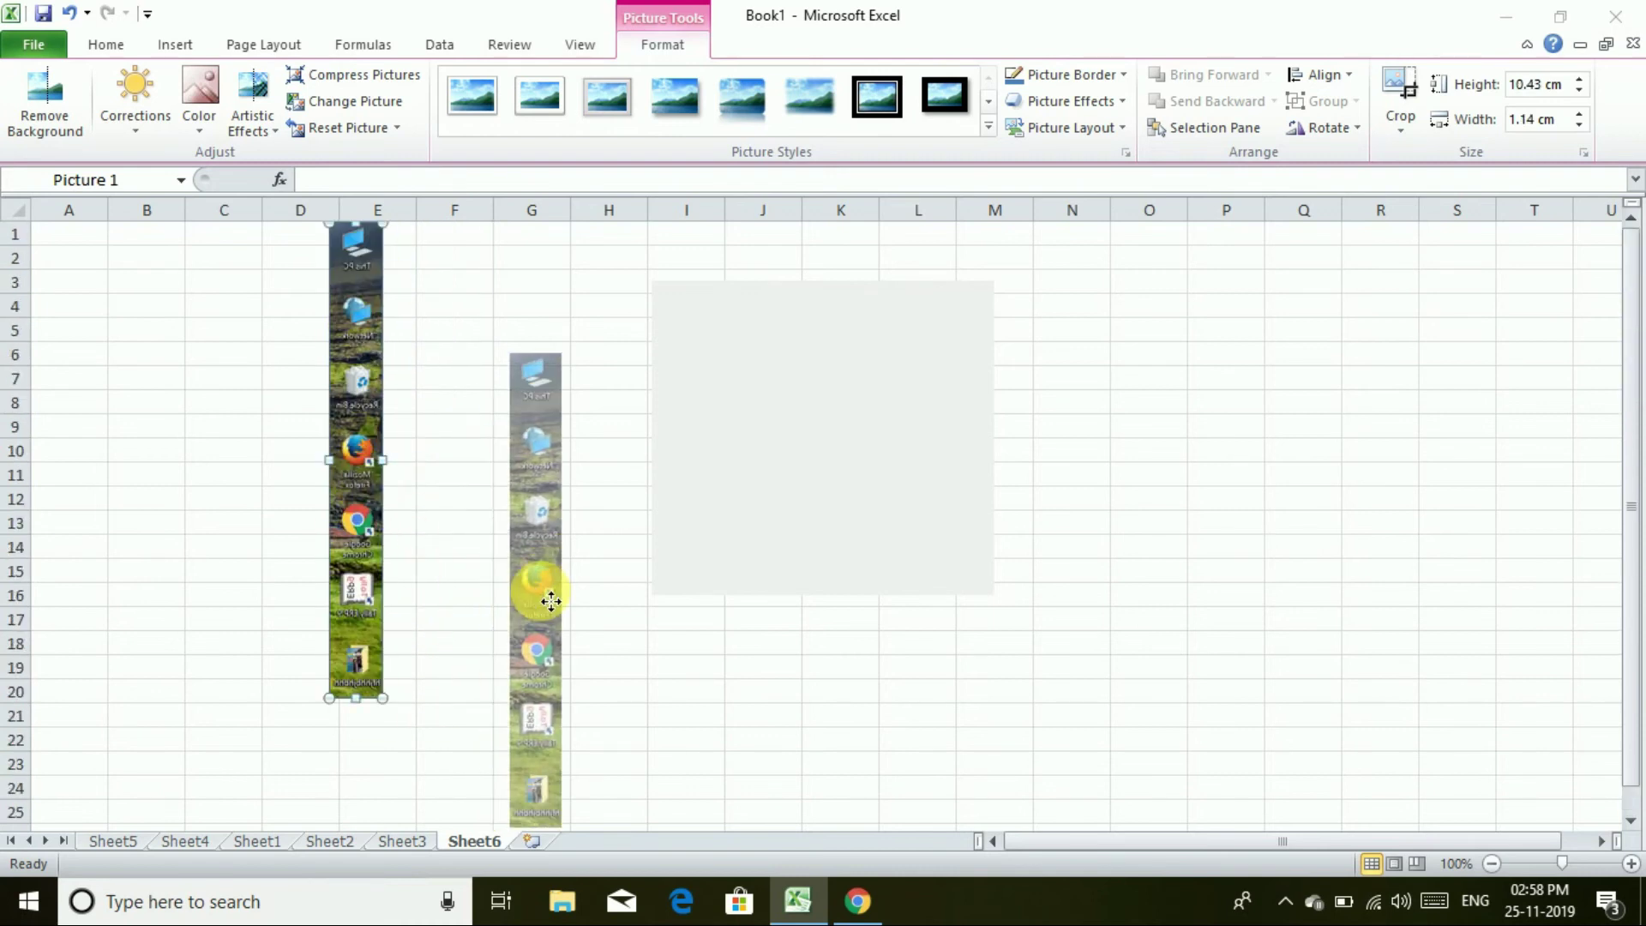
pyautogui.moveTo(356, 475); pyautogui.dragTo(544, 578)
# Step: Rotate the clipping roughly horizontal and stretch it to a 40.2 × 4.39 cm band across rows 10–18
pyautogui.moveTo(545, 302)
pyautogui.mouseDown()
pyautogui.moveTo(630, 572)
pyautogui.moveTo(467, 439)
pyautogui.mouseUp()
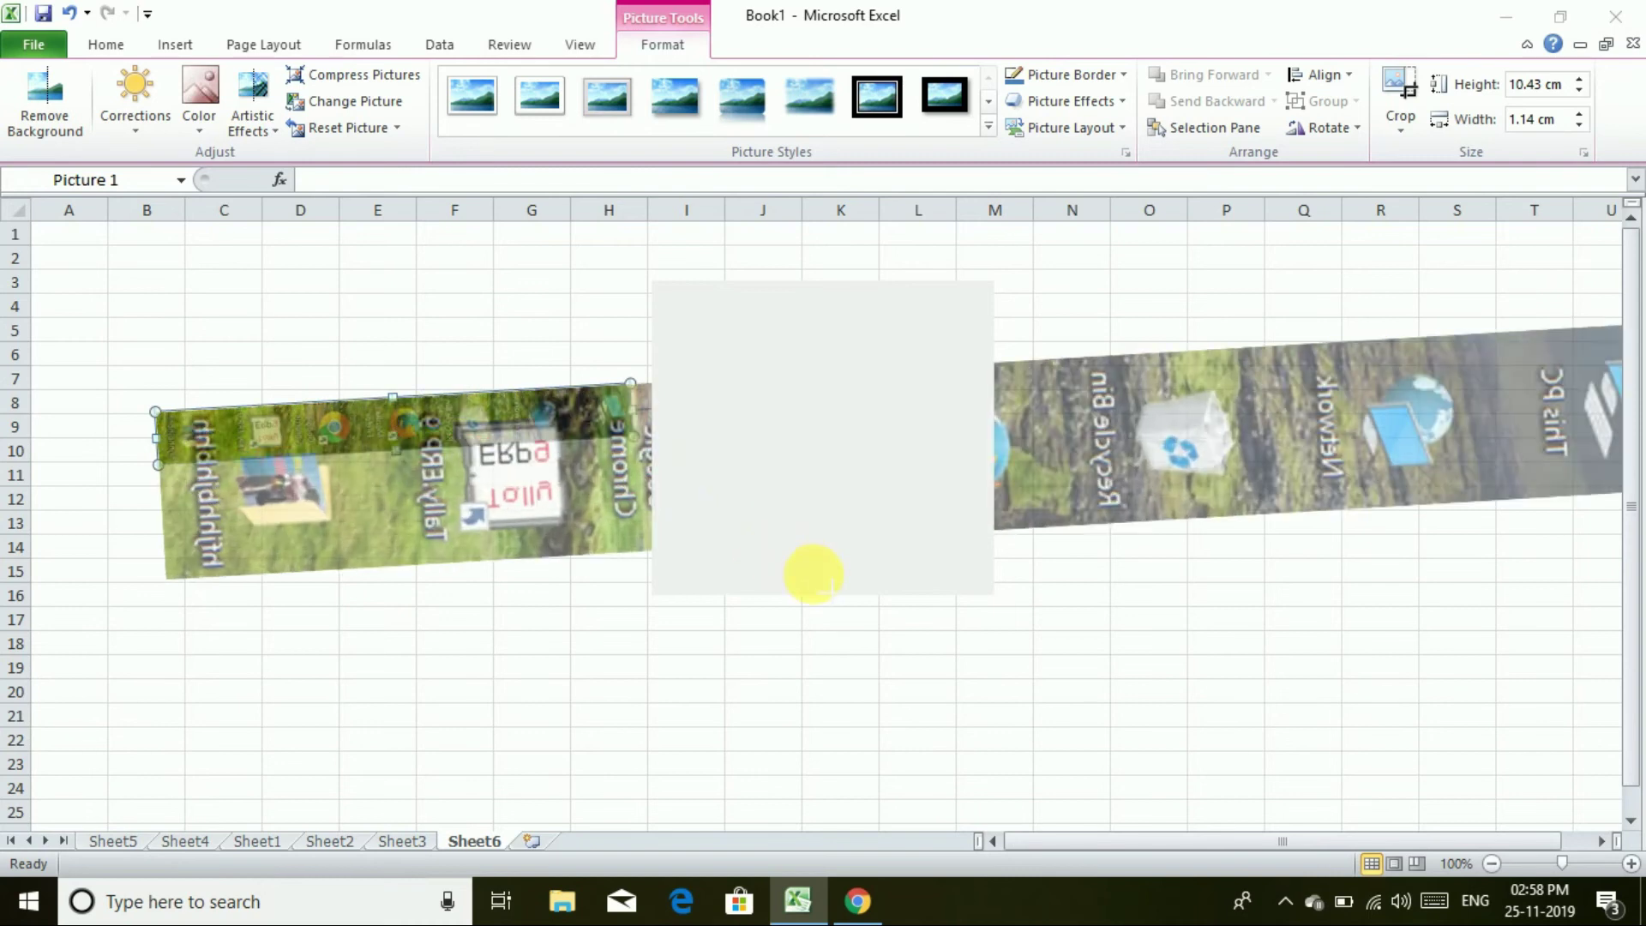
pyautogui.moveTo(638, 443); pyautogui.dragTo(823, 588)
pyautogui.moveTo(1157, 495)
pyautogui.mouseDown()
pyautogui.moveTo(1034, 590)
pyautogui.moveTo(797, 268)
pyautogui.mouseUp()
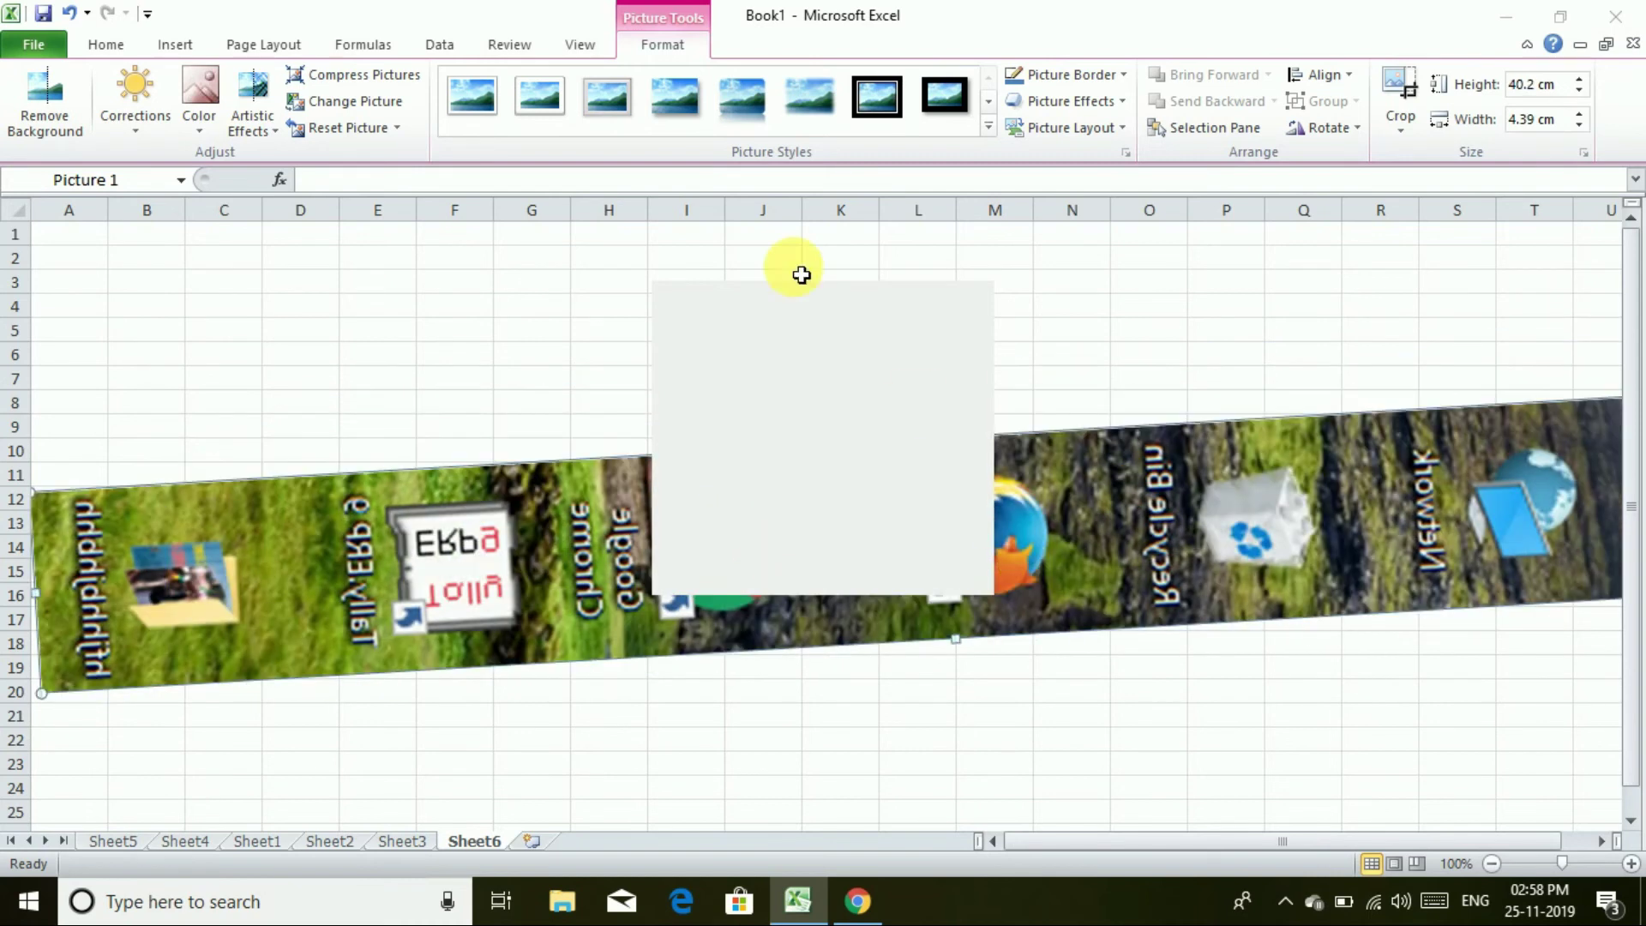
pyautogui.moveTo(1238, 526)
pyautogui.mouseDown()
pyautogui.moveTo(1374, 535)
pyautogui.moveTo(1374, 557)
pyautogui.mouseUp()
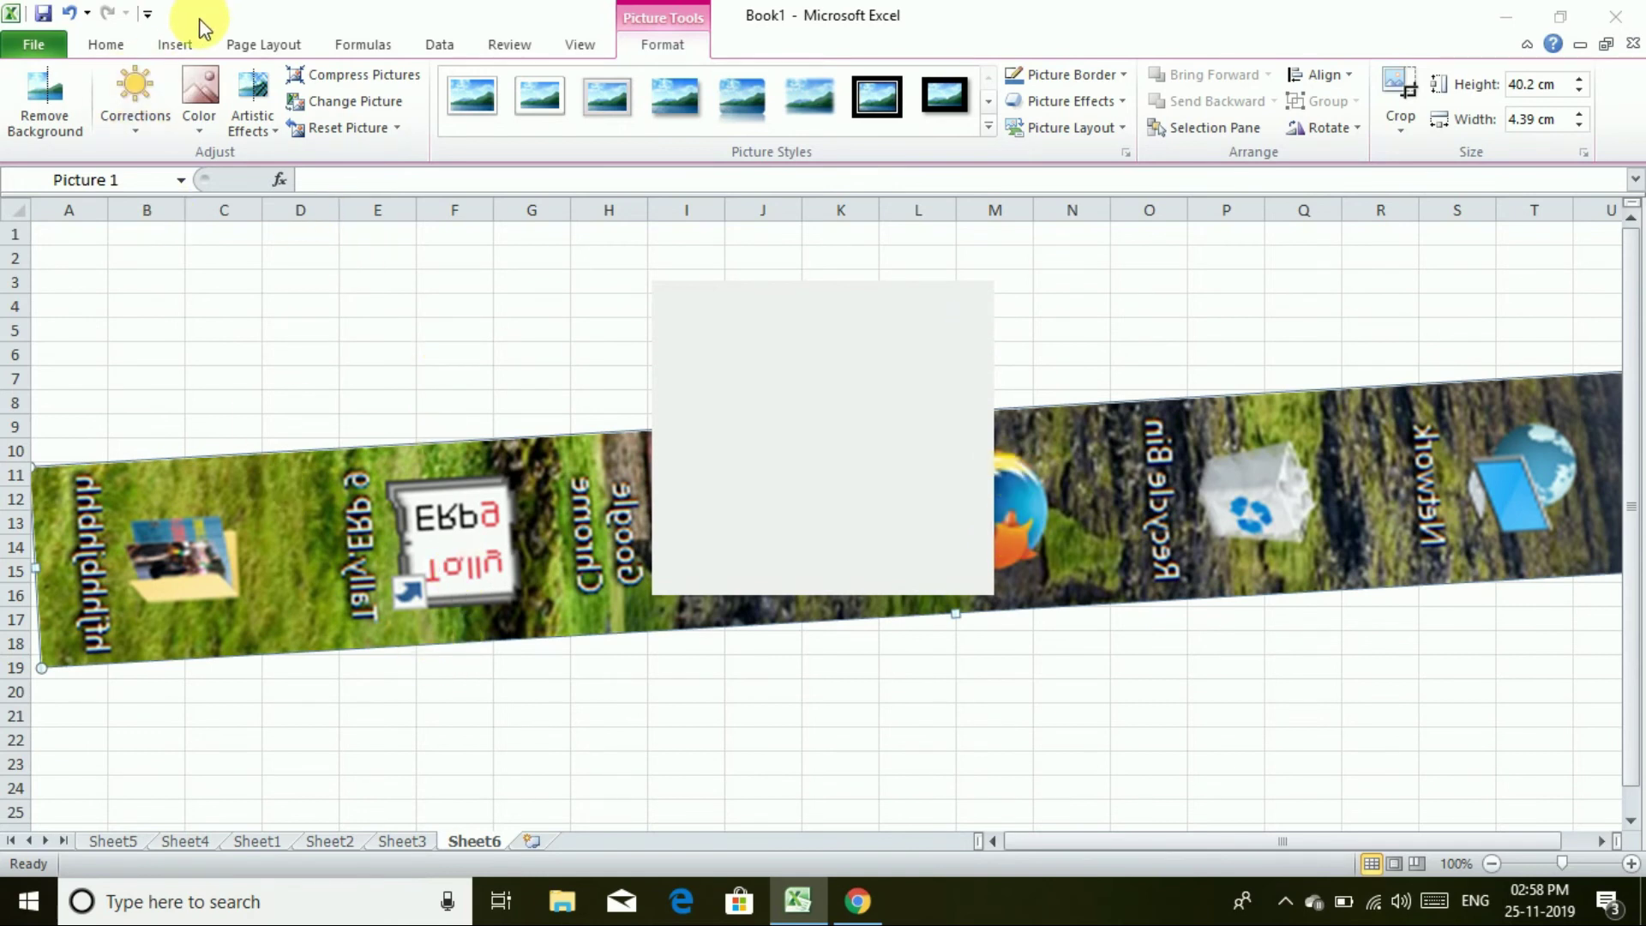
pyautogui.click(177, 41)
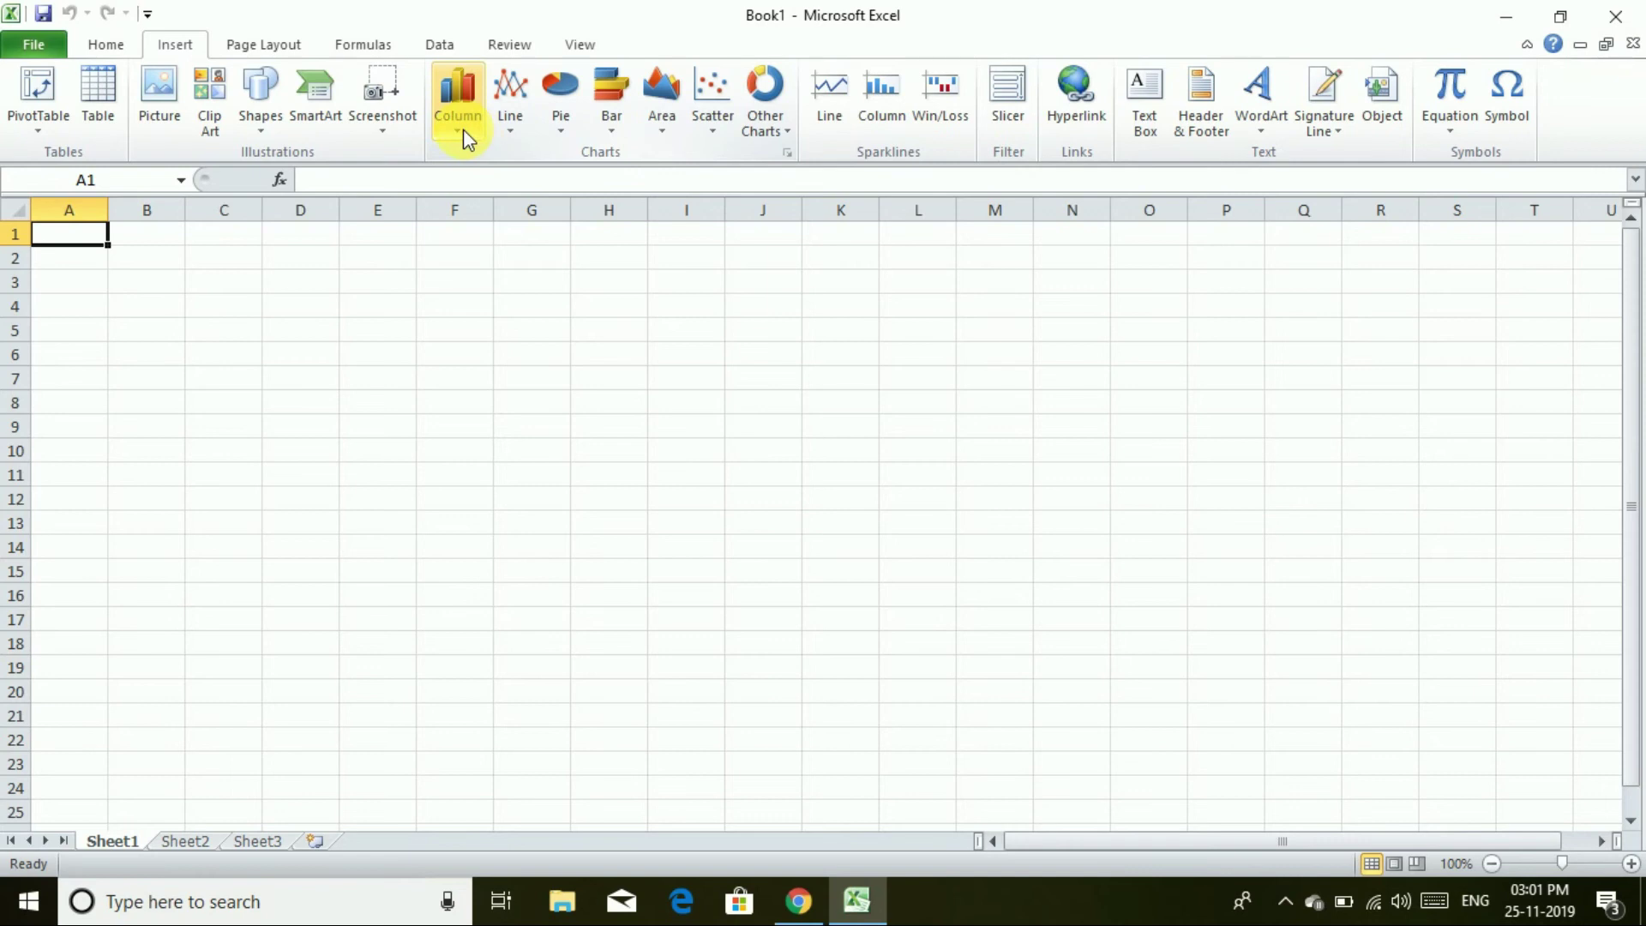
pyautogui.click(463, 129)
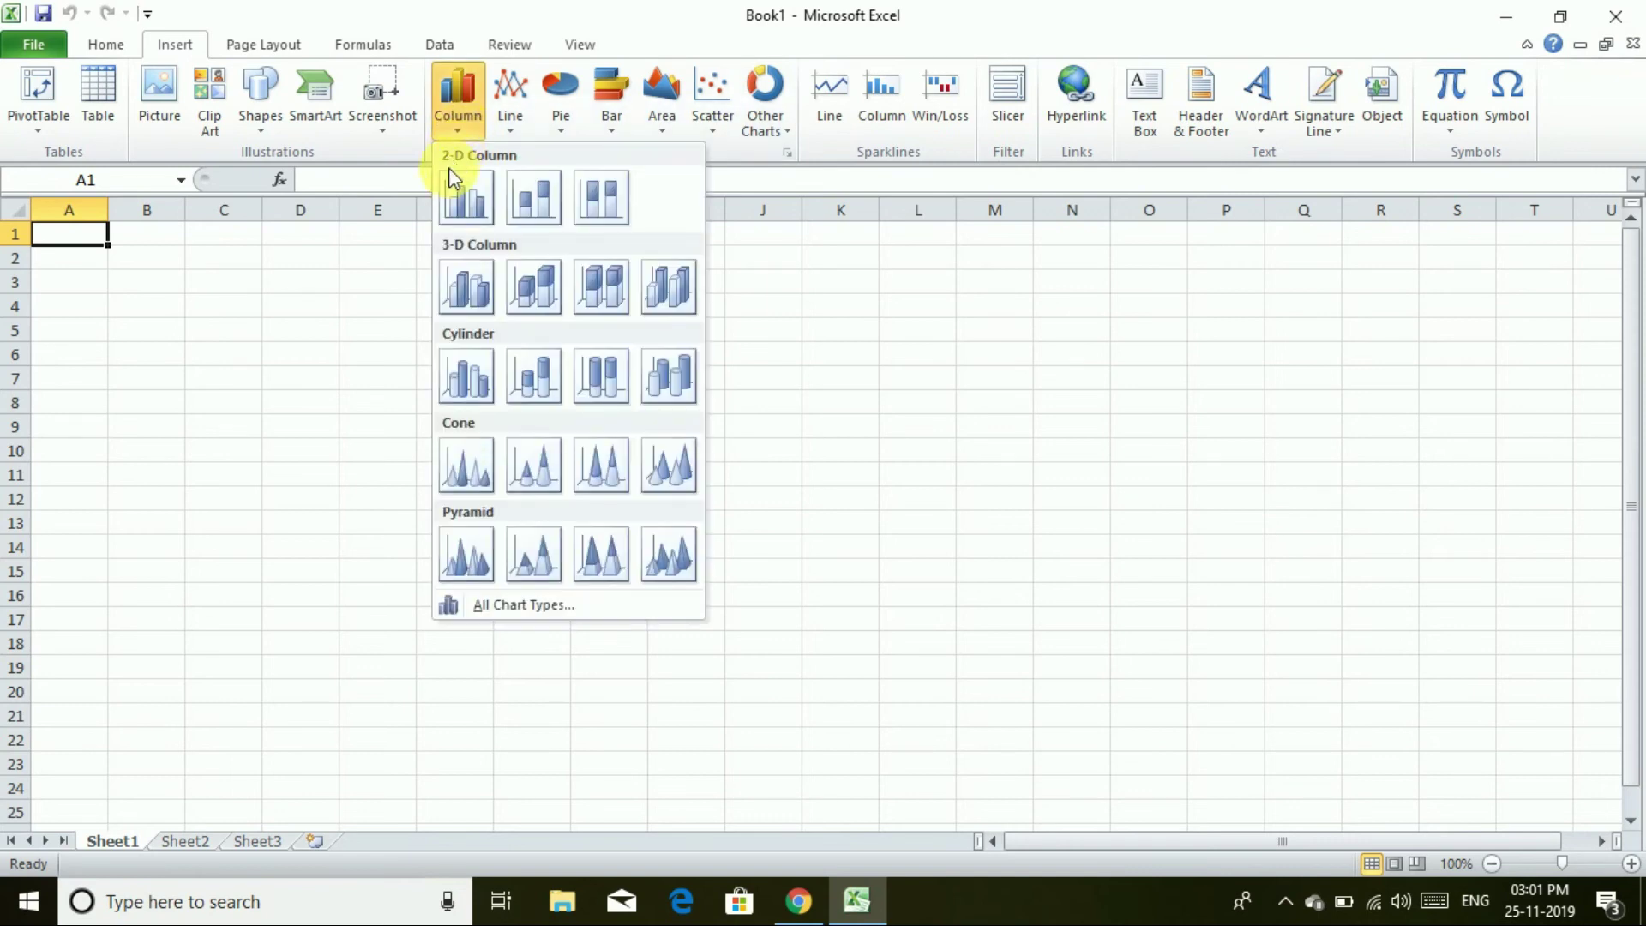
pyautogui.click(469, 211)
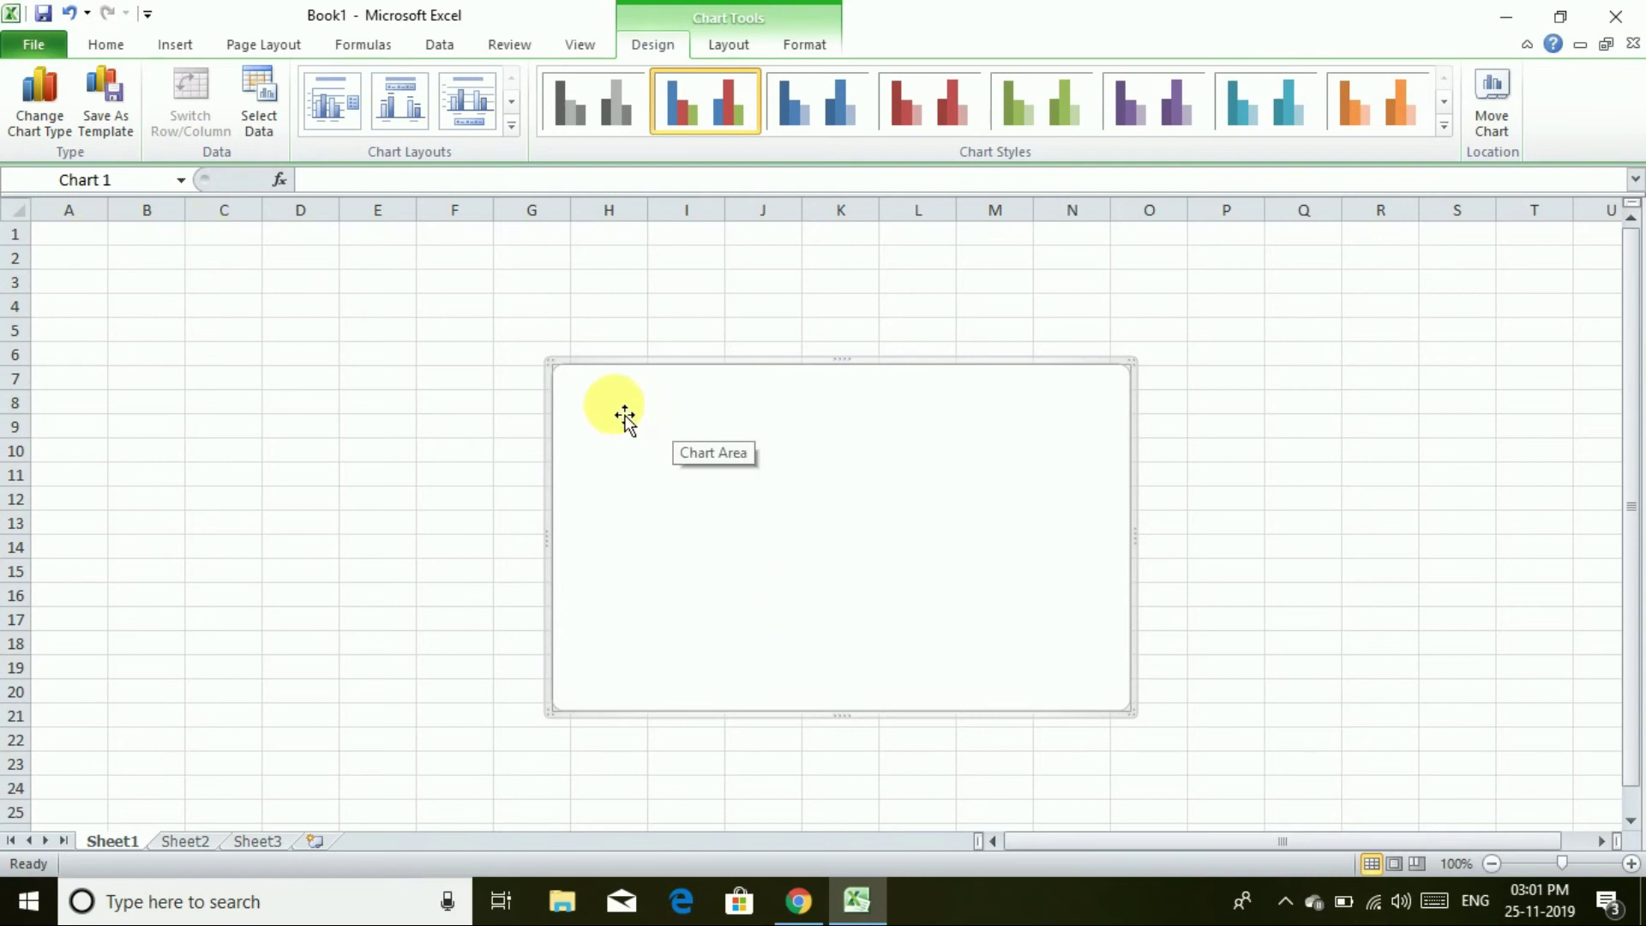
# Step: Undo the empty chart, then enter the 'name' header and five names in A1:A6
pyautogui.hotkey('ctrl', 'z')
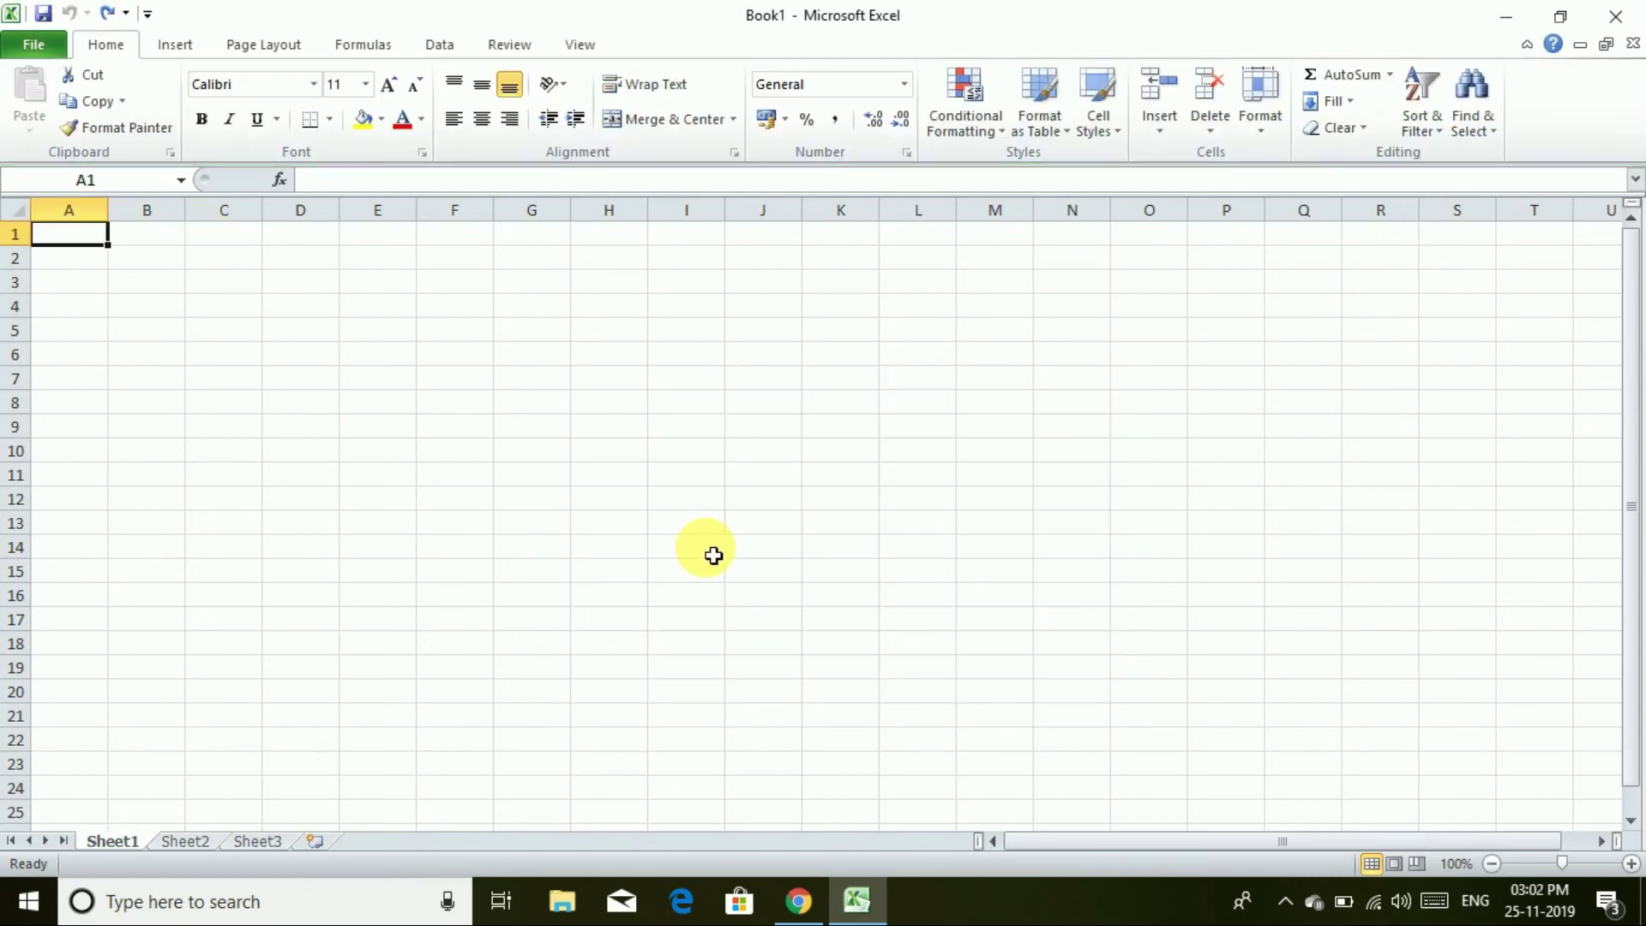
pyautogui.write('name')
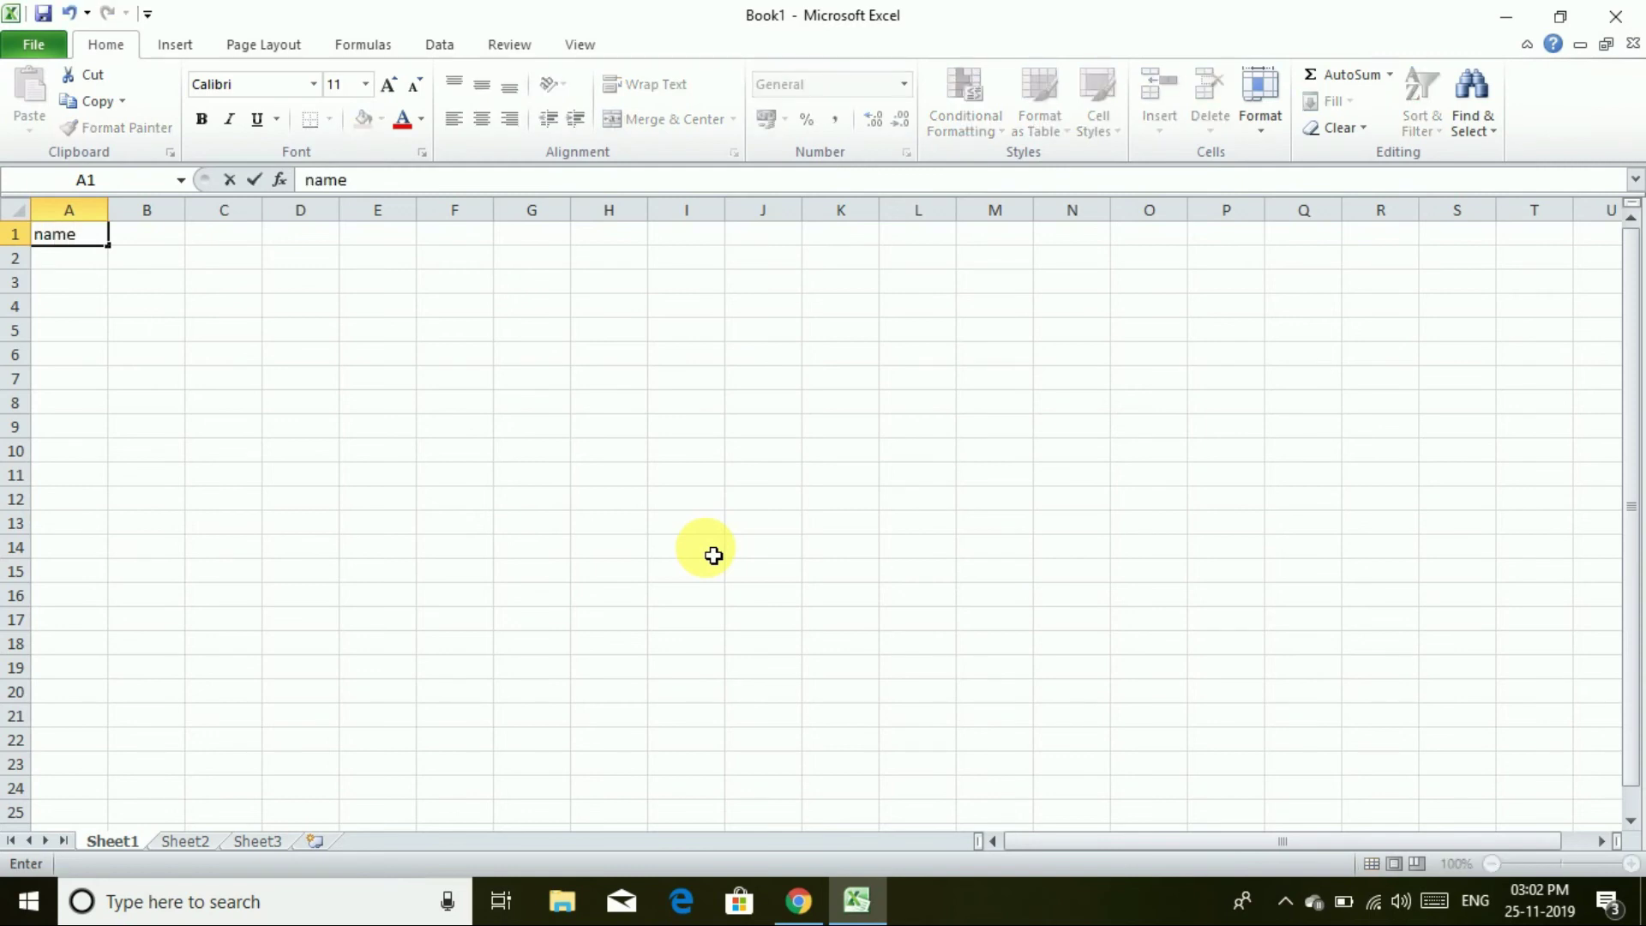
pyautogui.press('Return')
pyautogui.write('aamir')
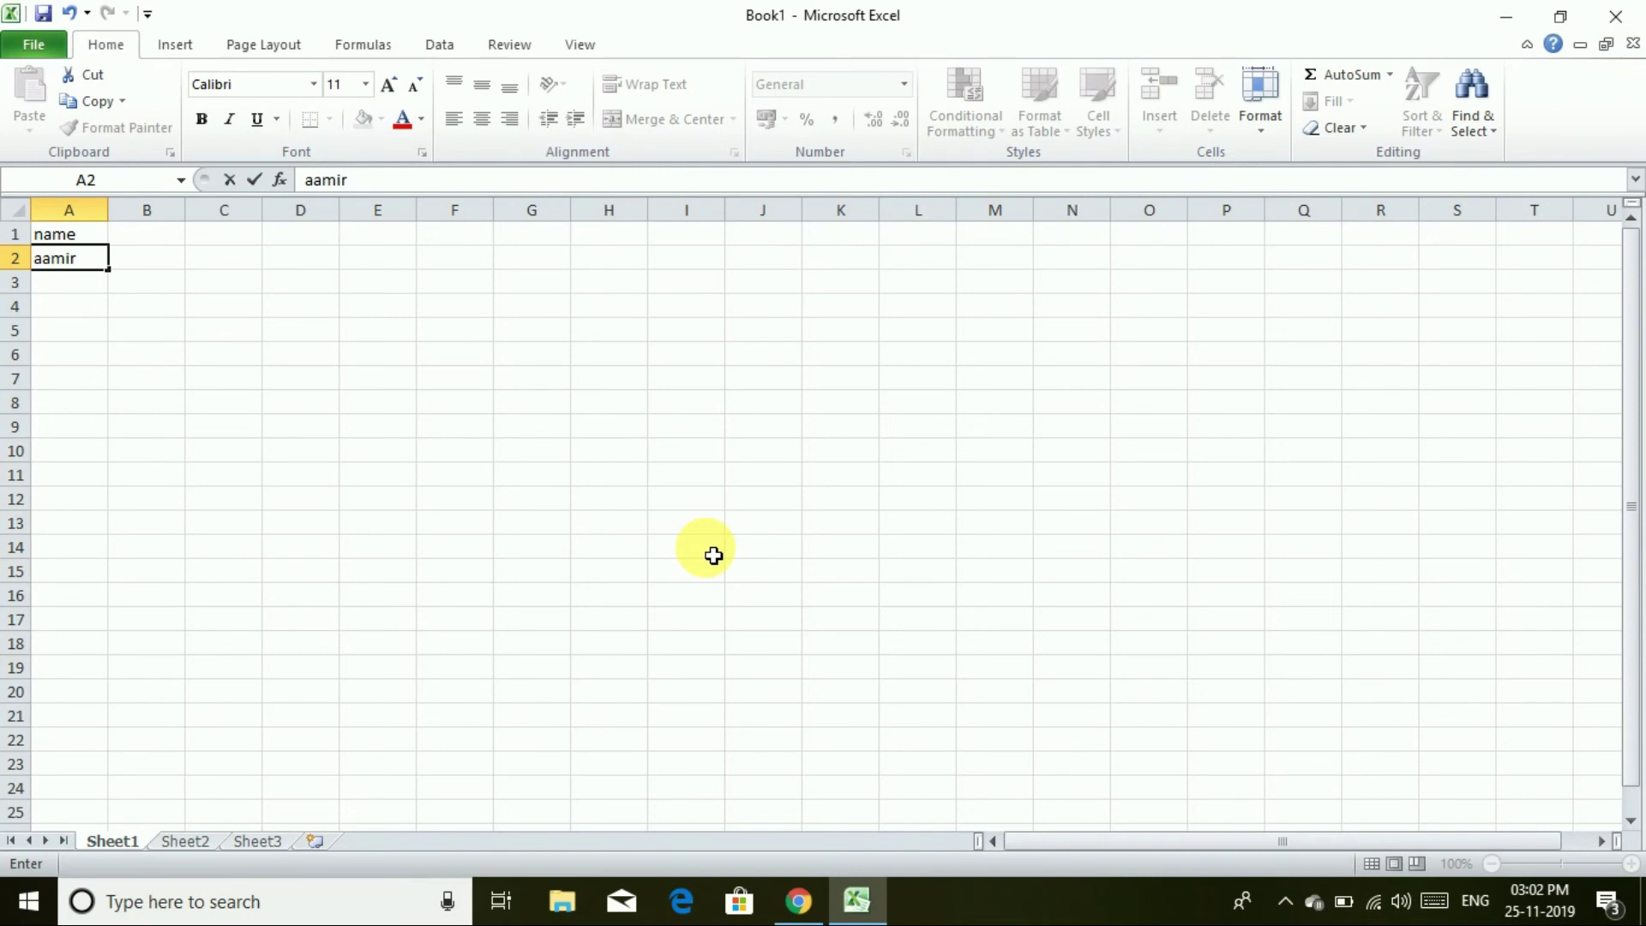
pyautogui.press('Return')
pyautogui.write('suhail')
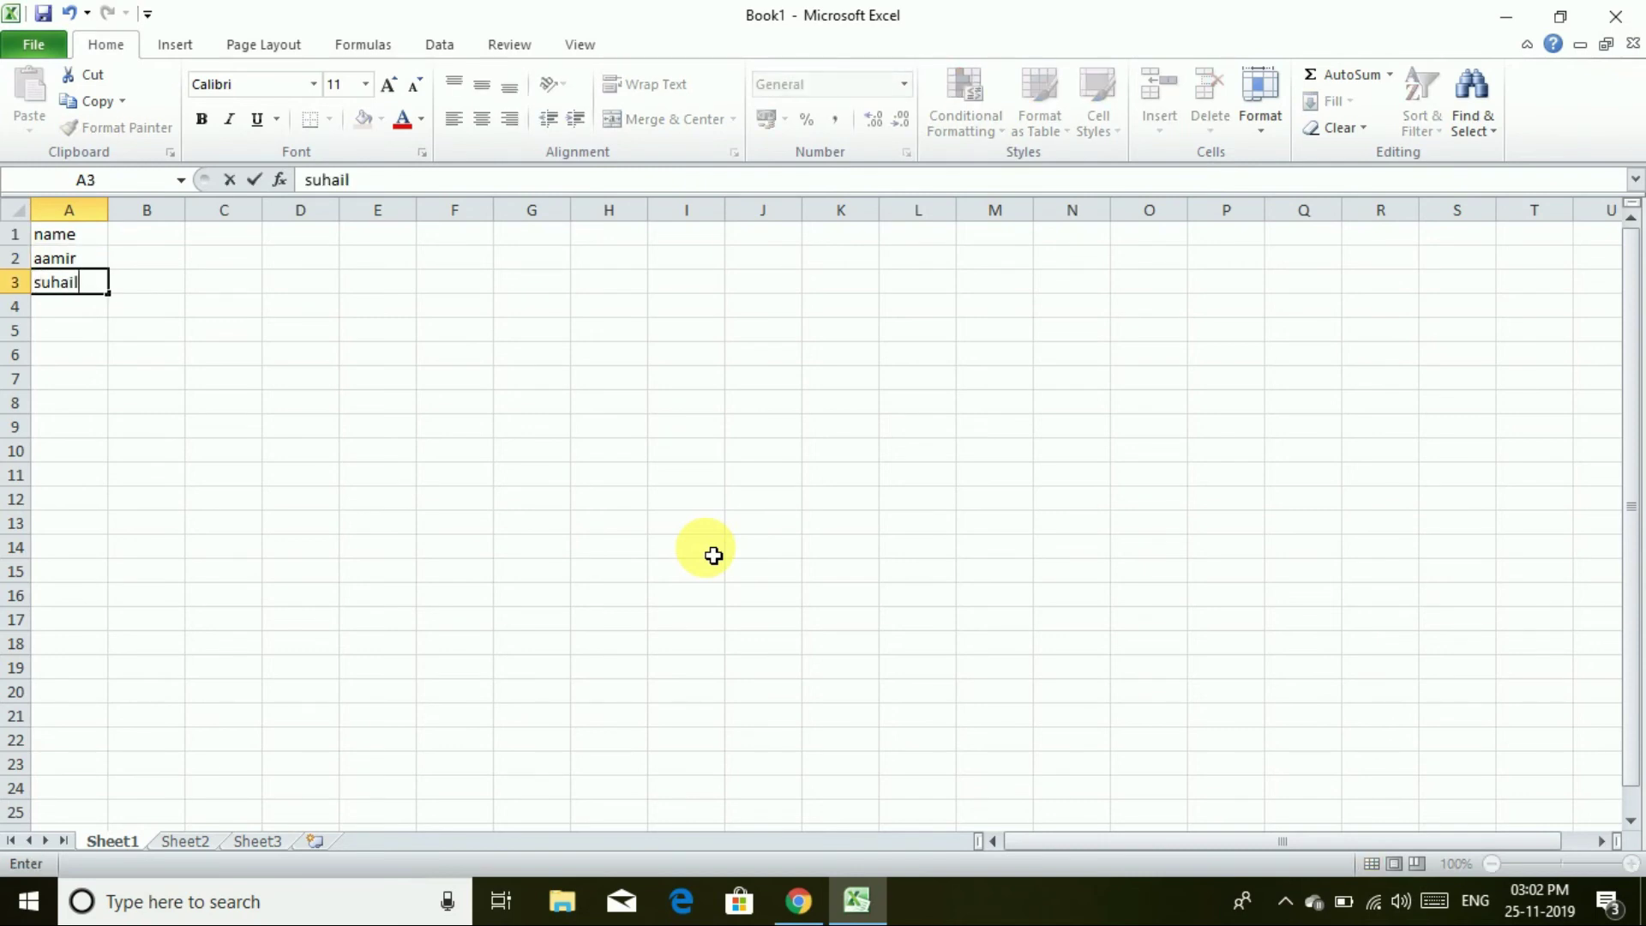
pyautogui.press('Return')
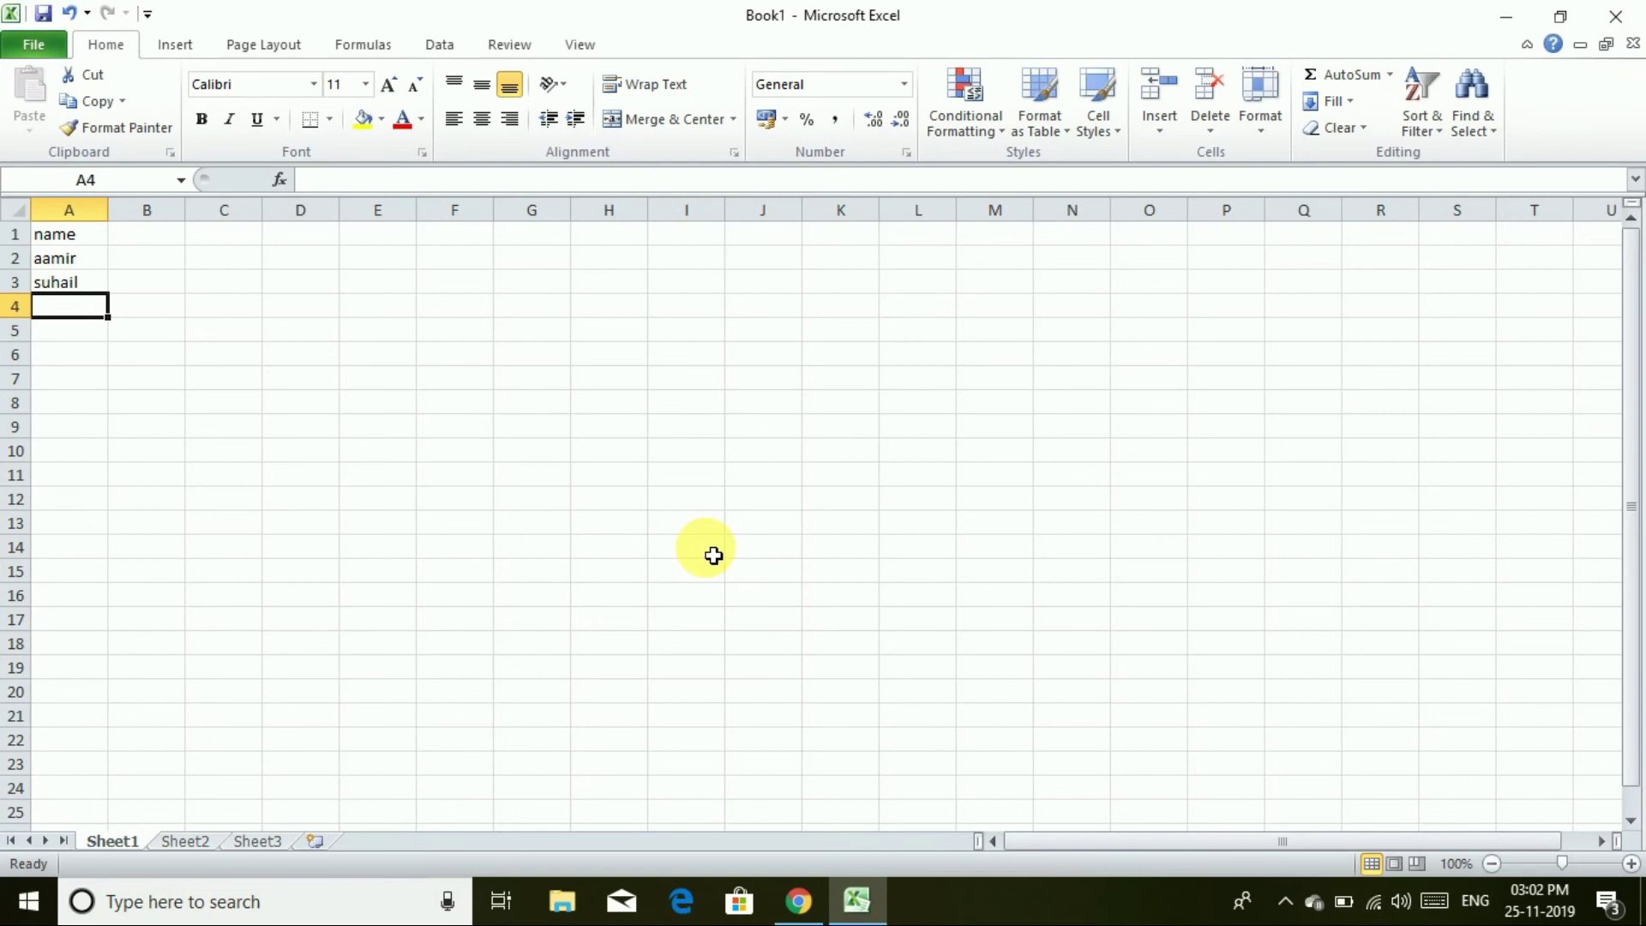
pyautogui.write('sahil')
pyautogui.press('Return')
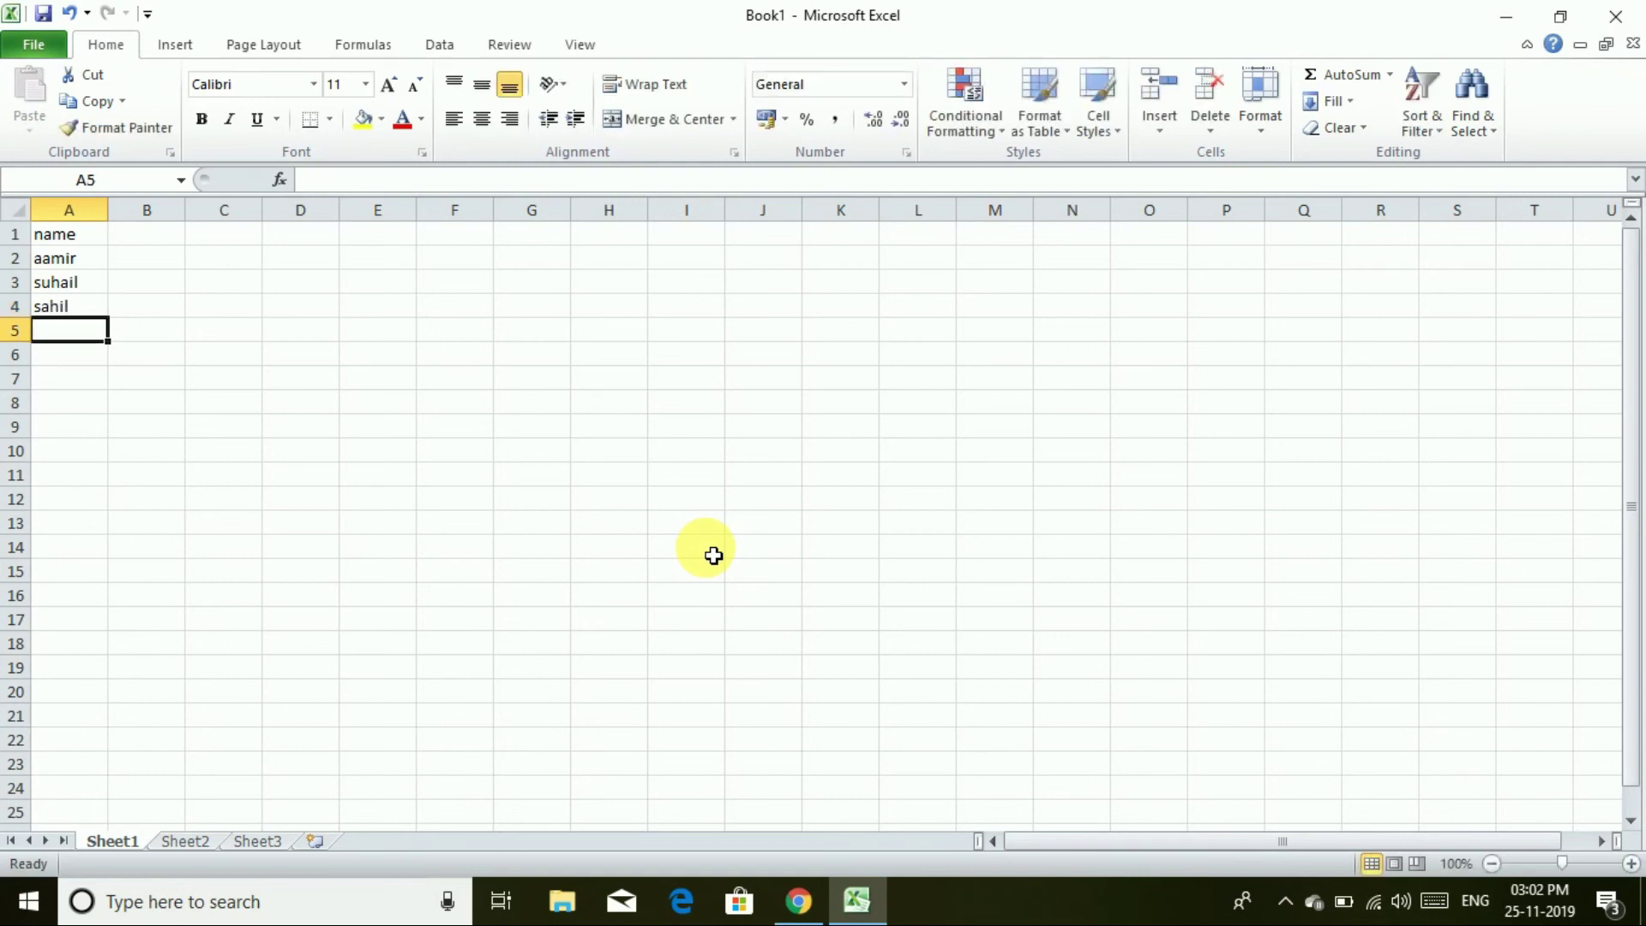
pyautogui.write('faizan')
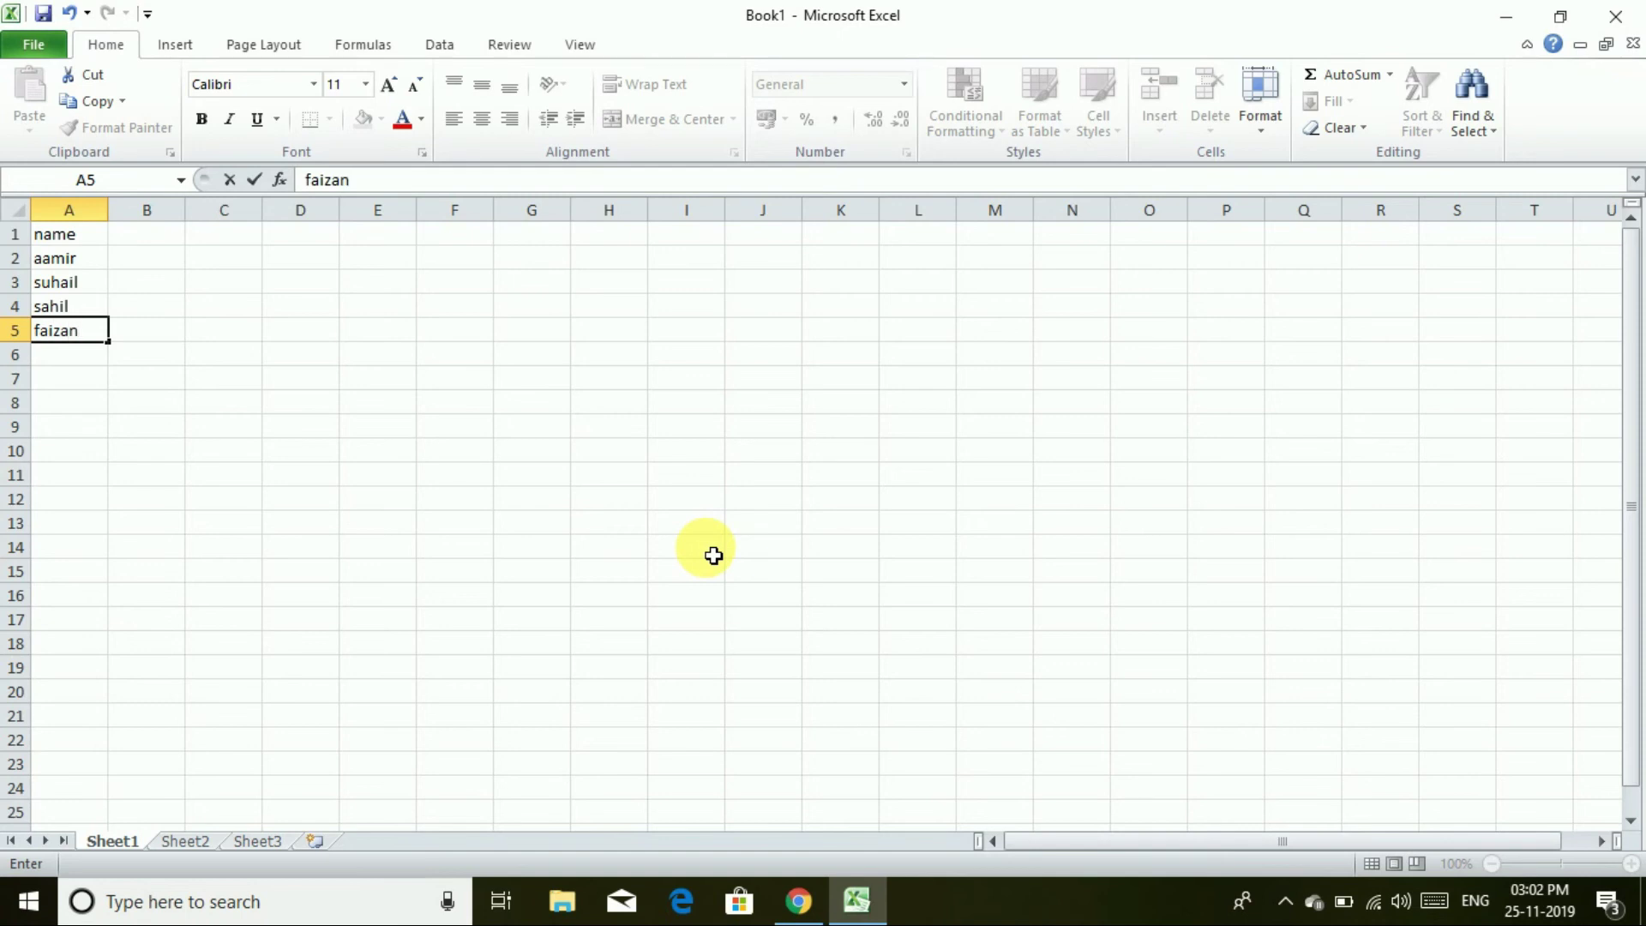
pyautogui.press('Return')
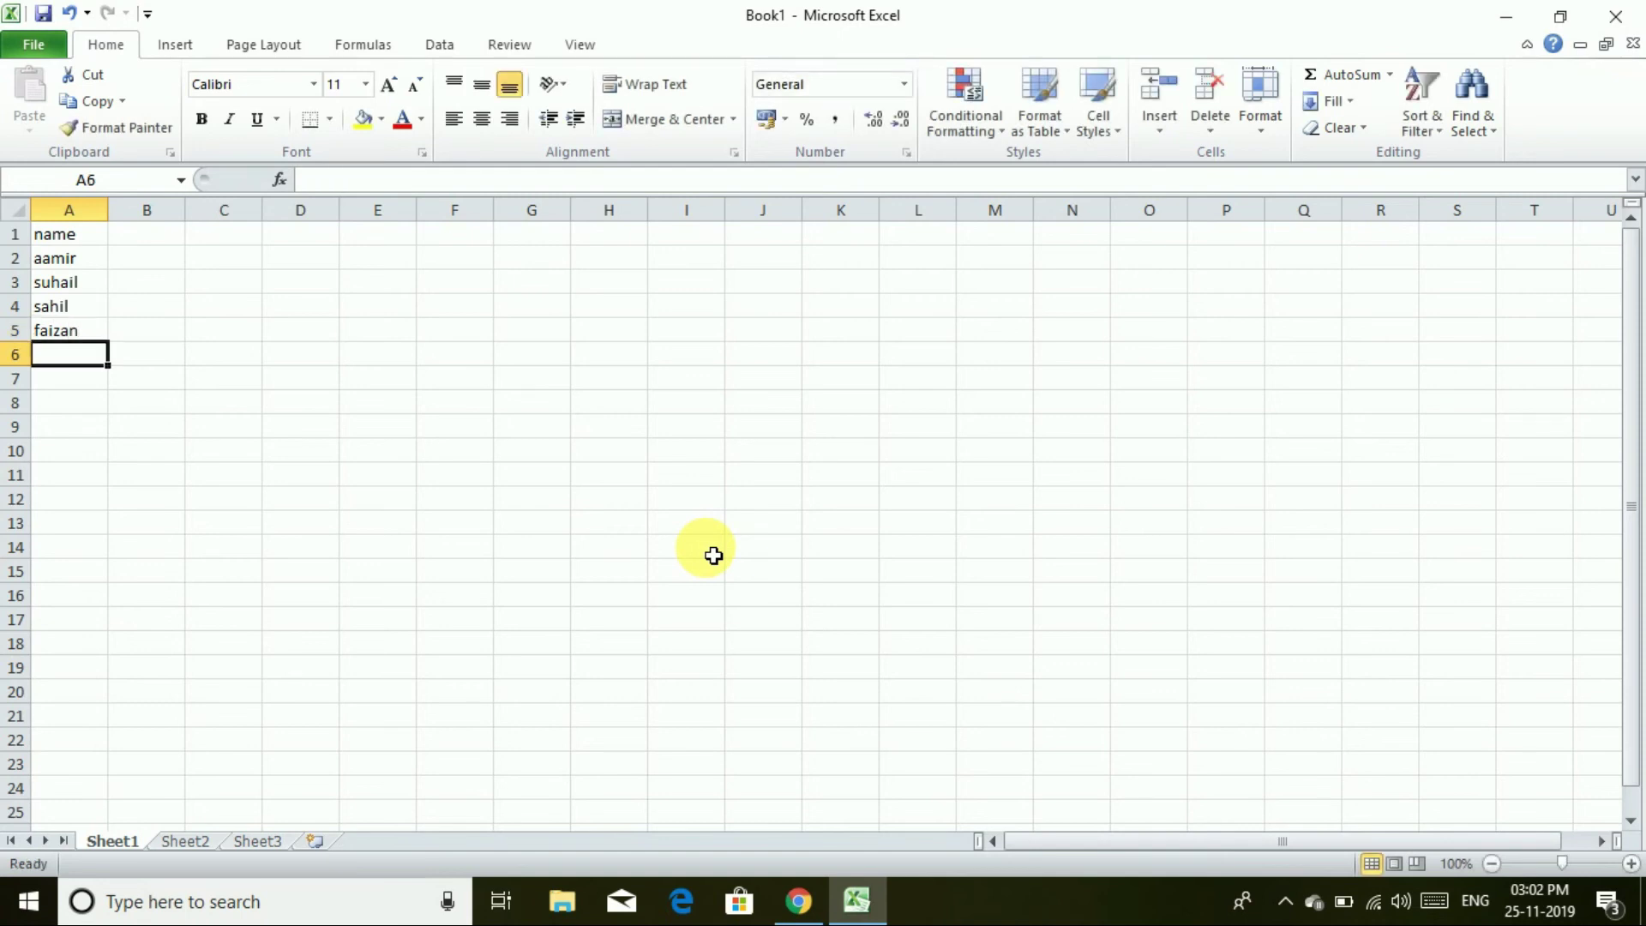
pyautogui.write('salman')
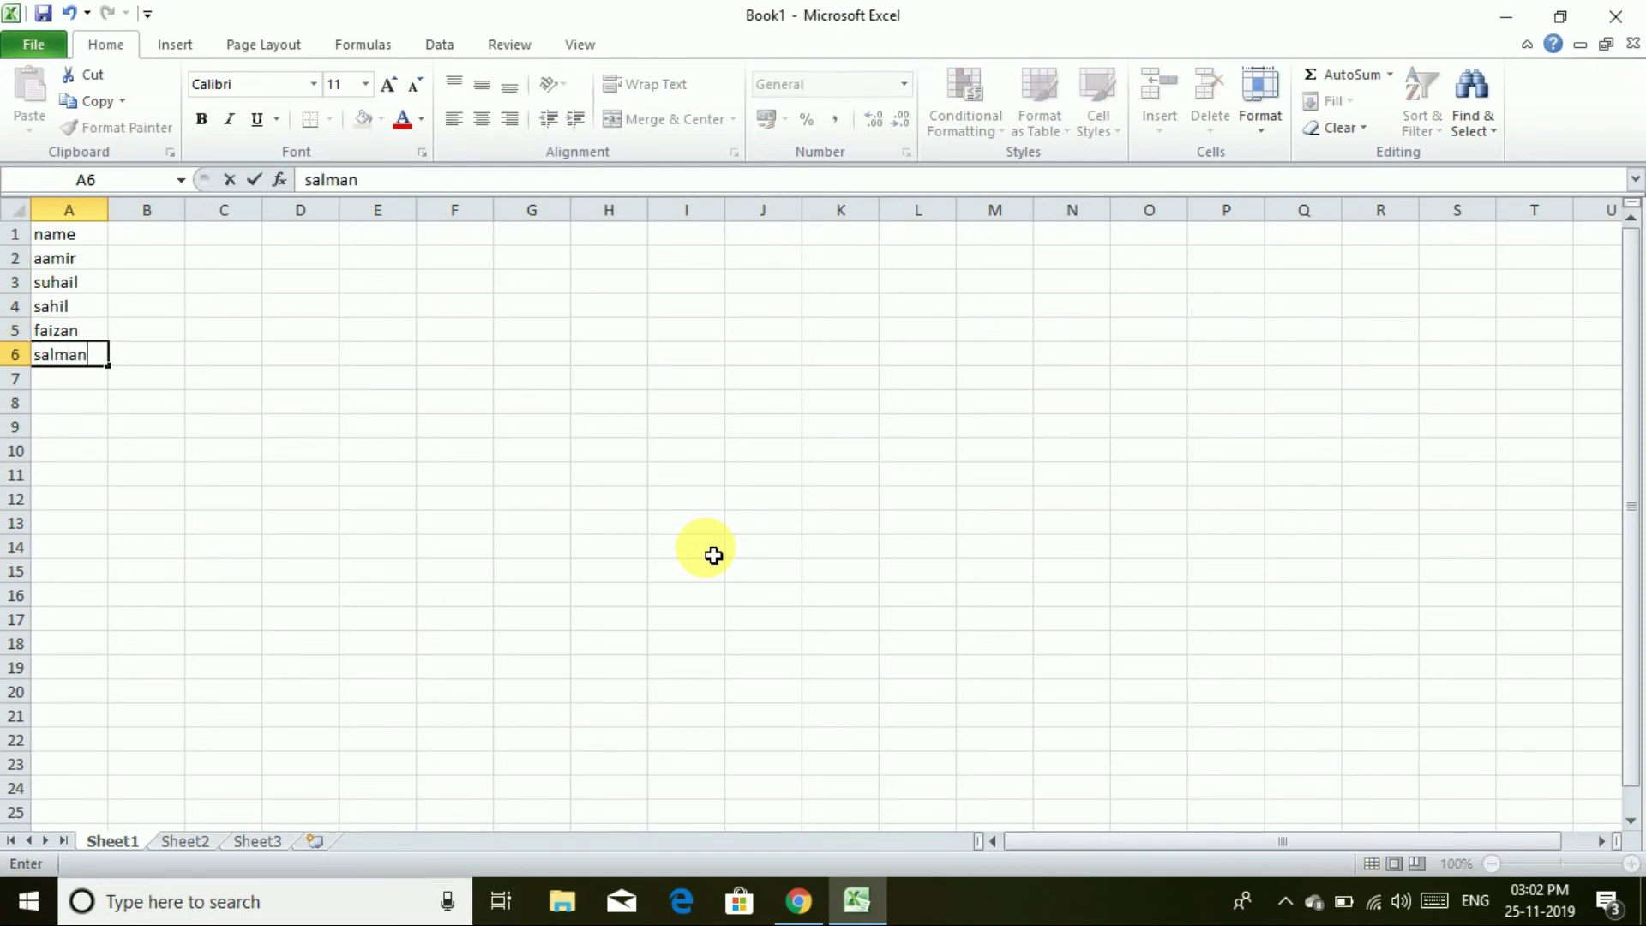
pyautogui.press('Tab')
# Step: Enter the 'salary' header and salaries 2000, 1000, 2000, 4000, 5000 in B1:B6
pyautogui.press('Up')
pyautogui.press('Up')
pyautogui.press('Up')
pyautogui.press('Up')
pyautogui.press('Up')
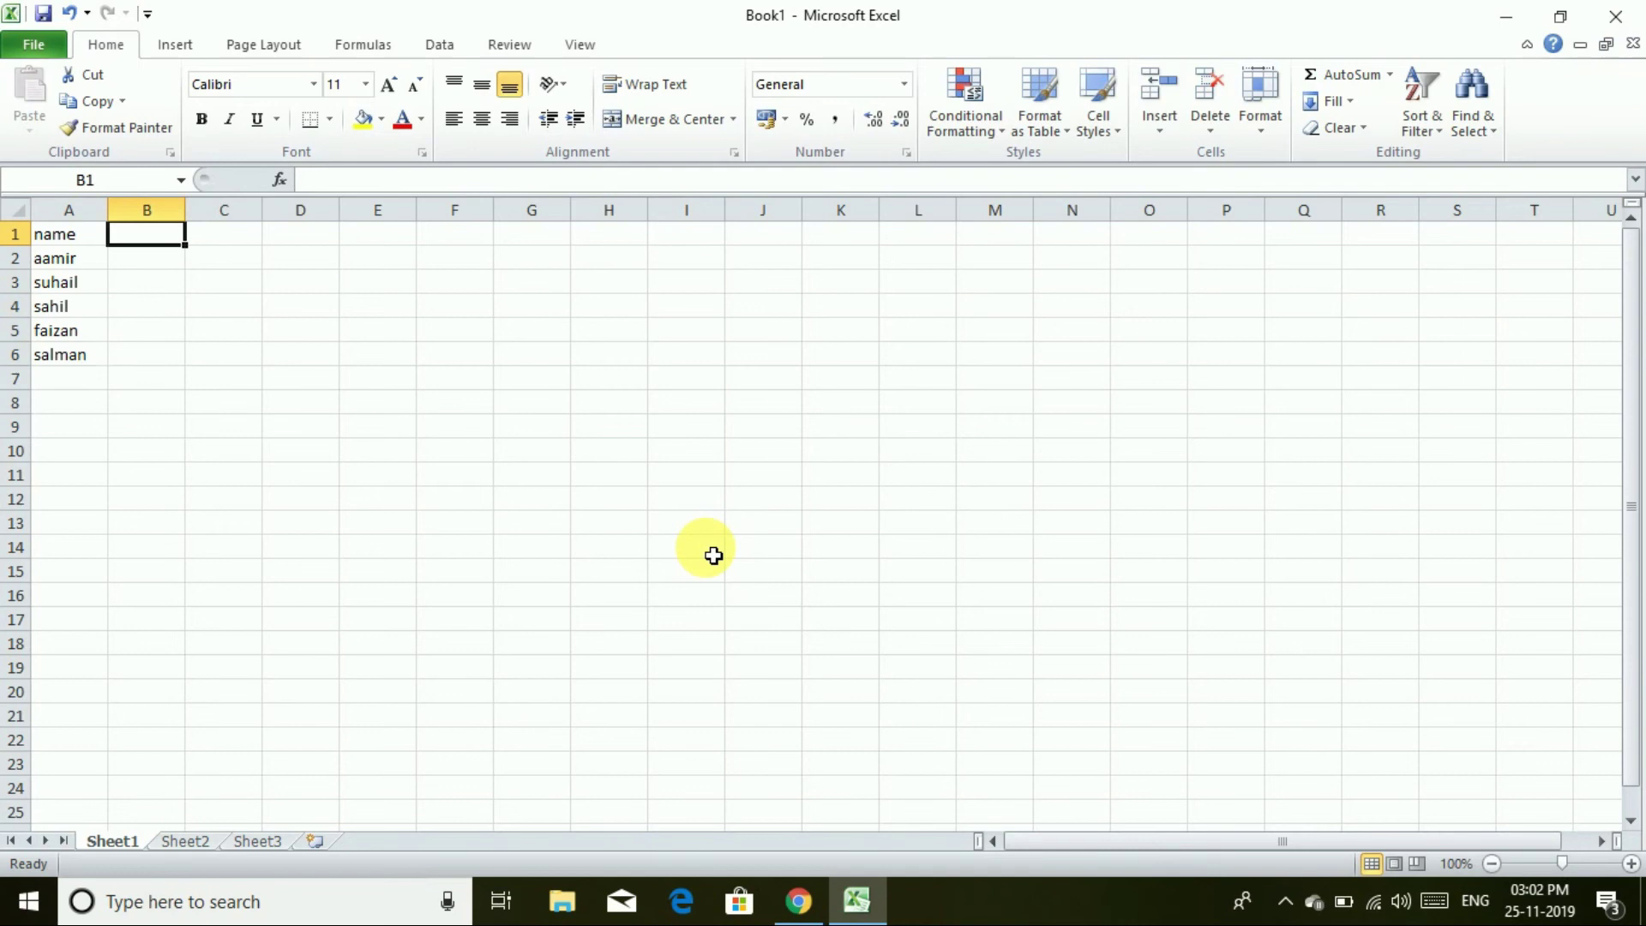
pyautogui.write('salary')
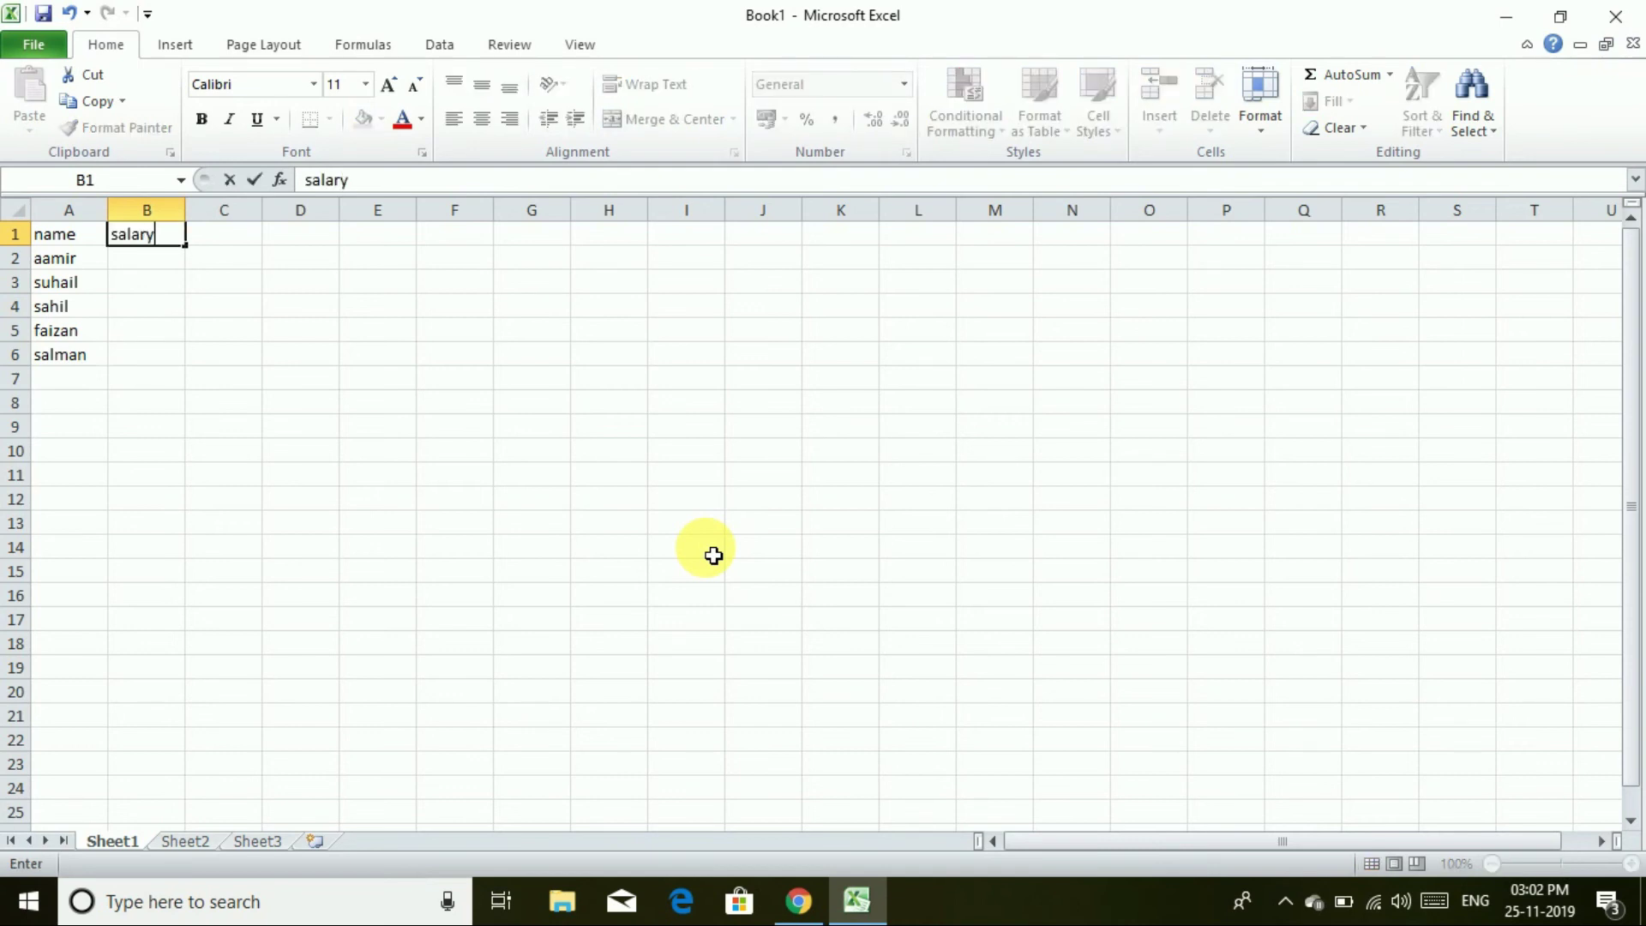
pyautogui.press('Return')
pyautogui.write('2')
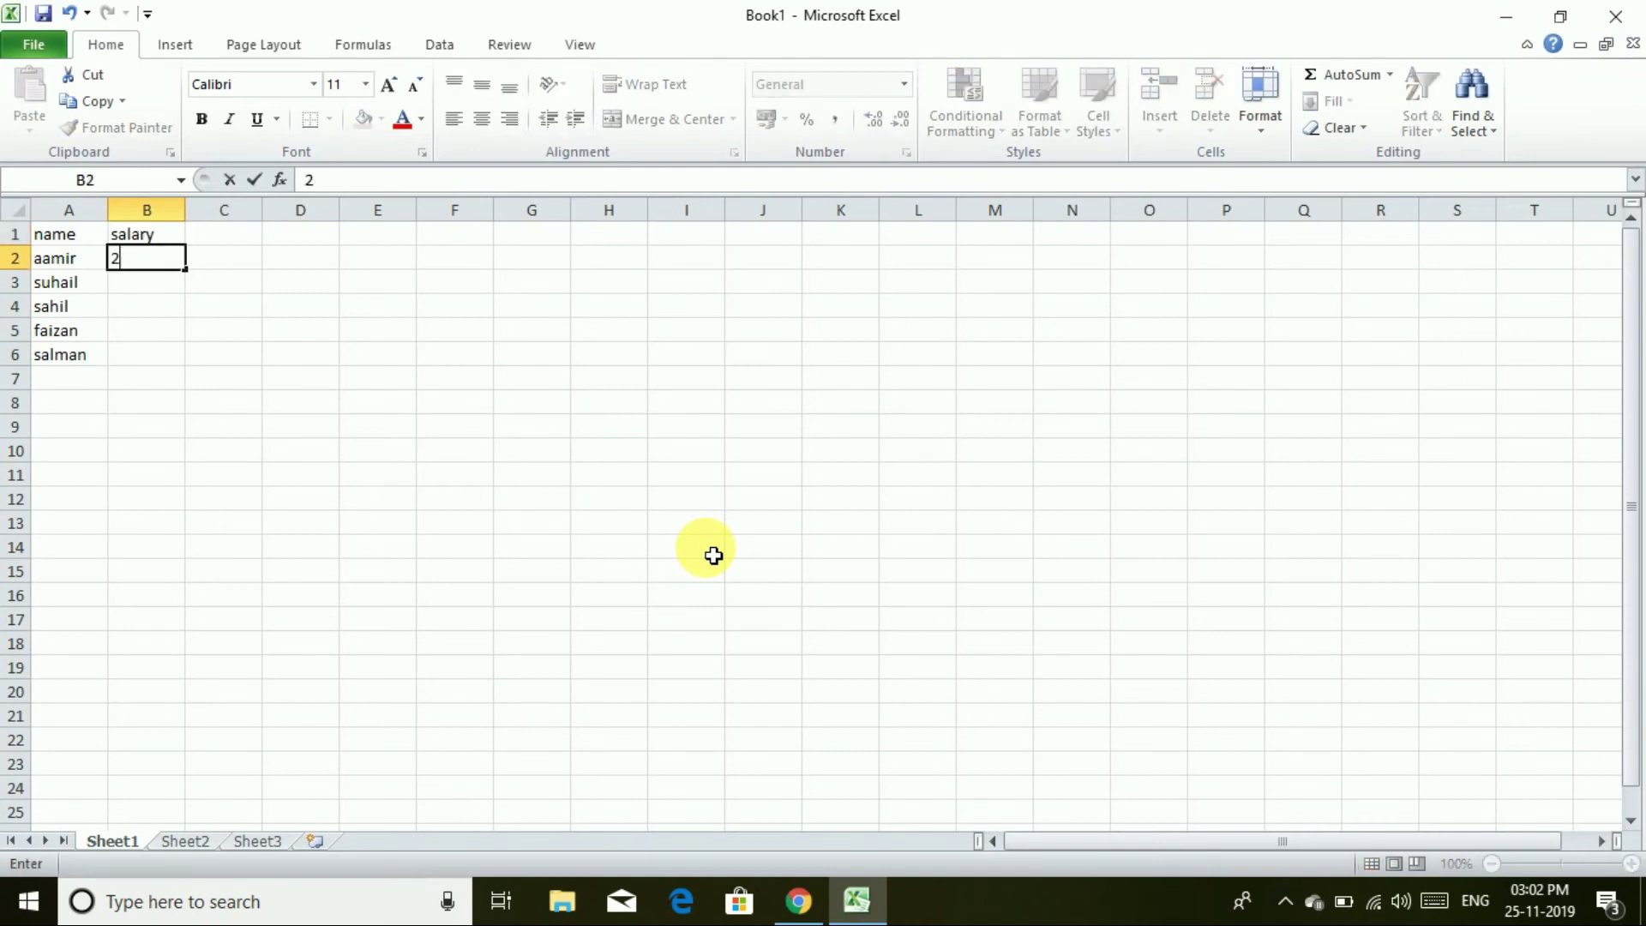
pyautogui.press('Return')
pyautogui.write('000')
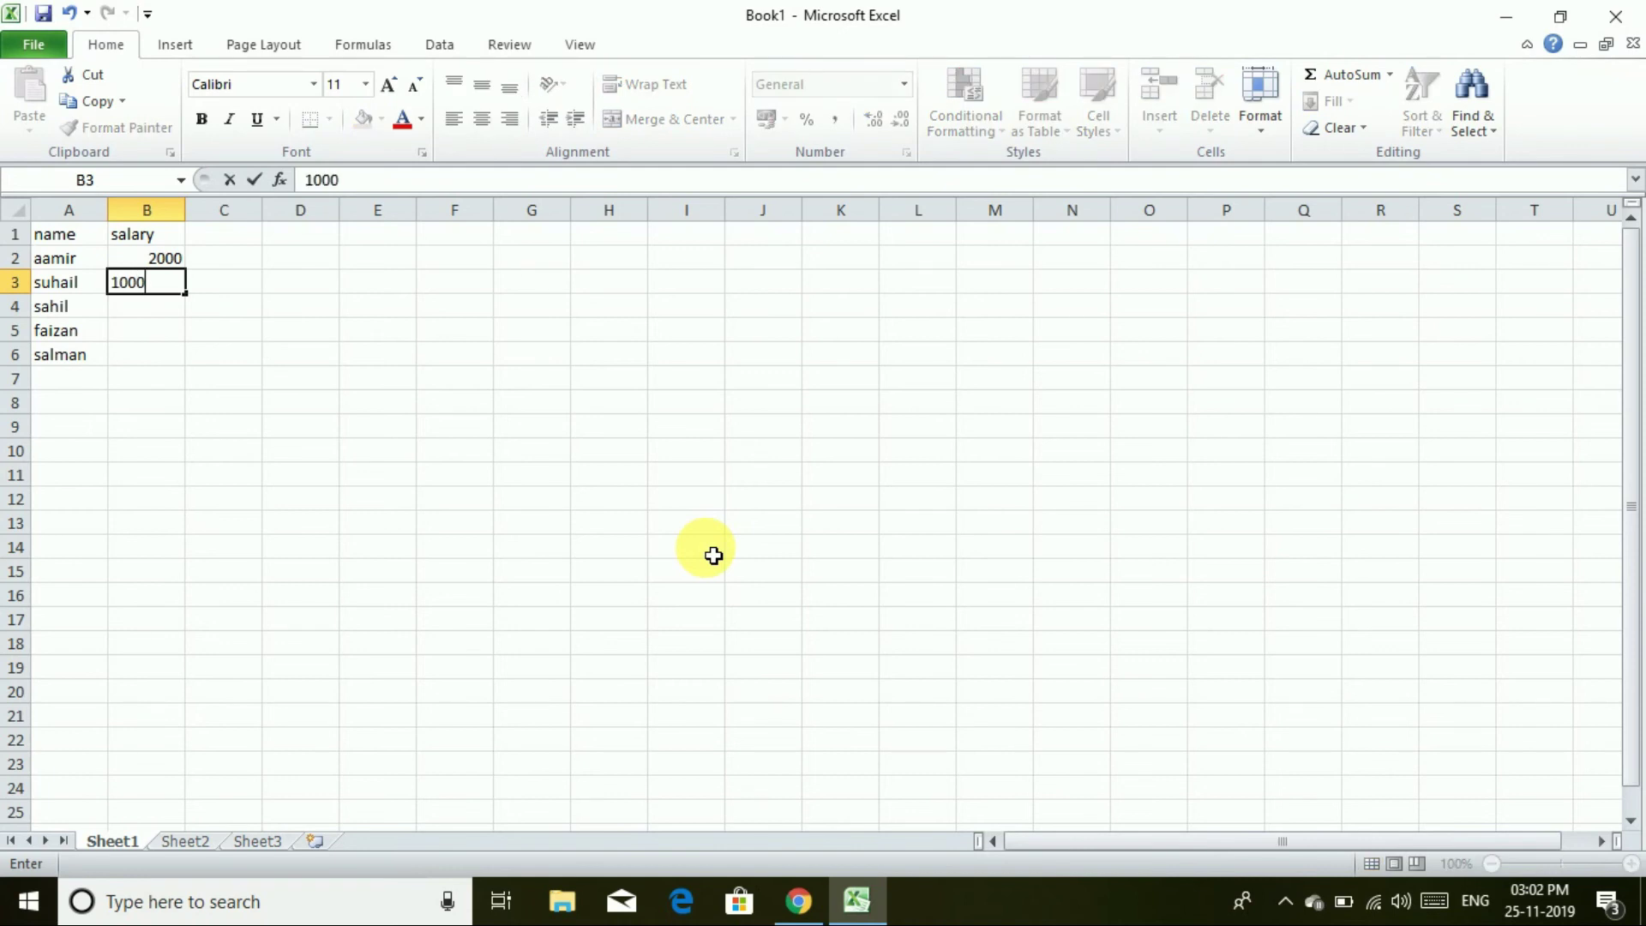
pyautogui.press('Return')
pyautogui.write('2000')
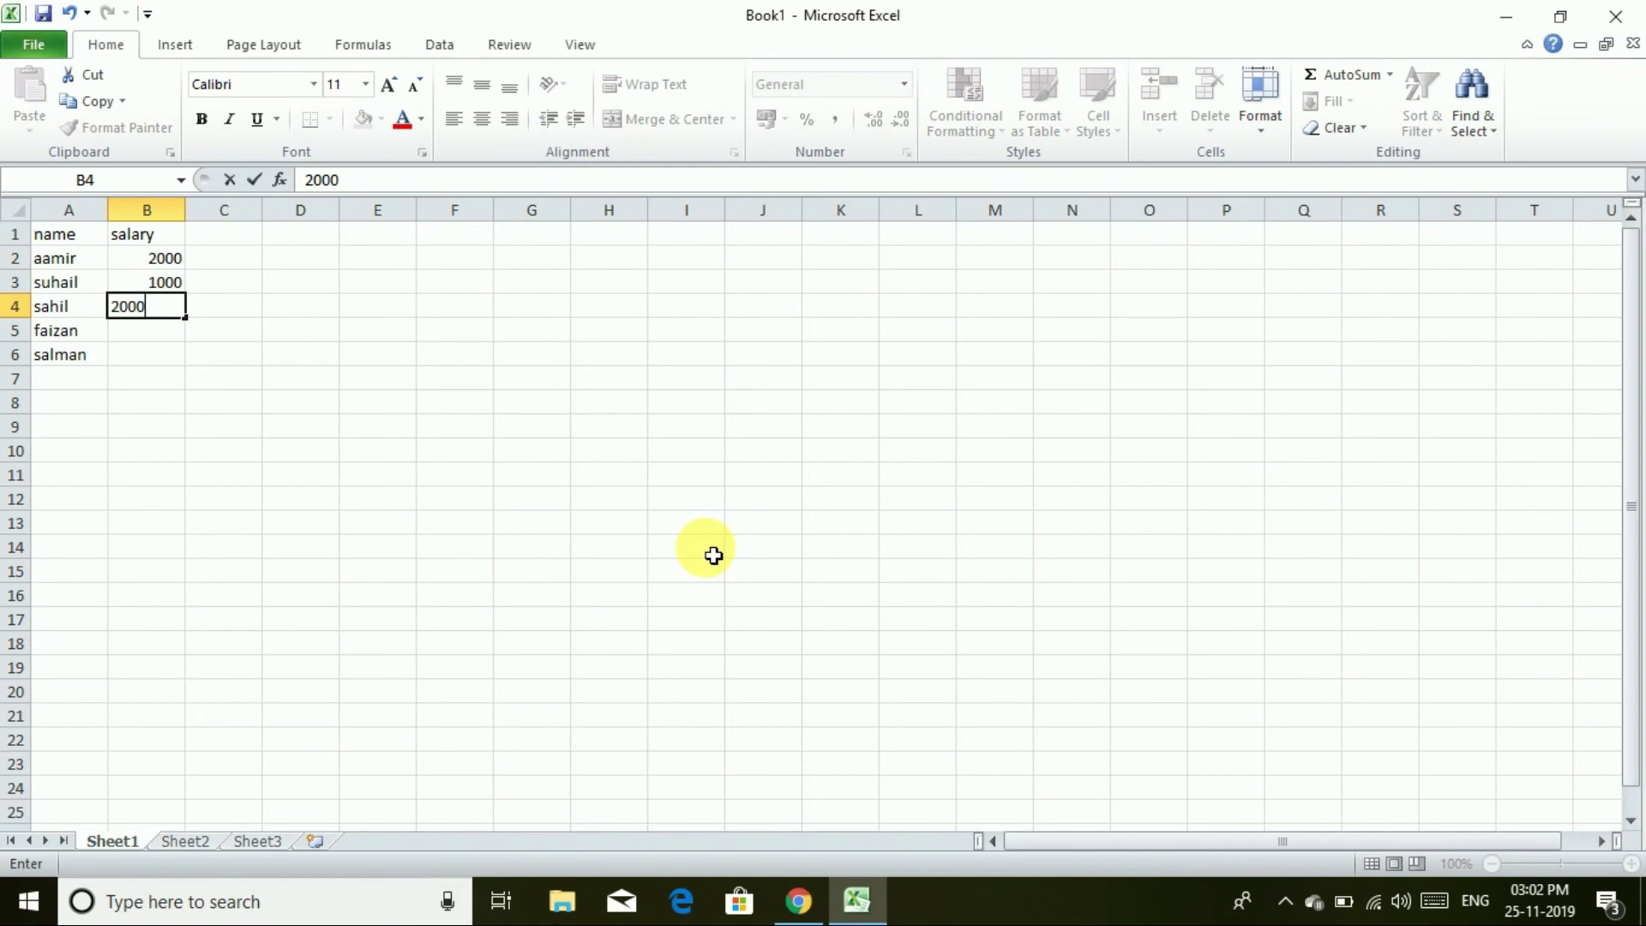
pyautogui.press('Return')
pyautogui.write('4000')
pyautogui.press('Return')
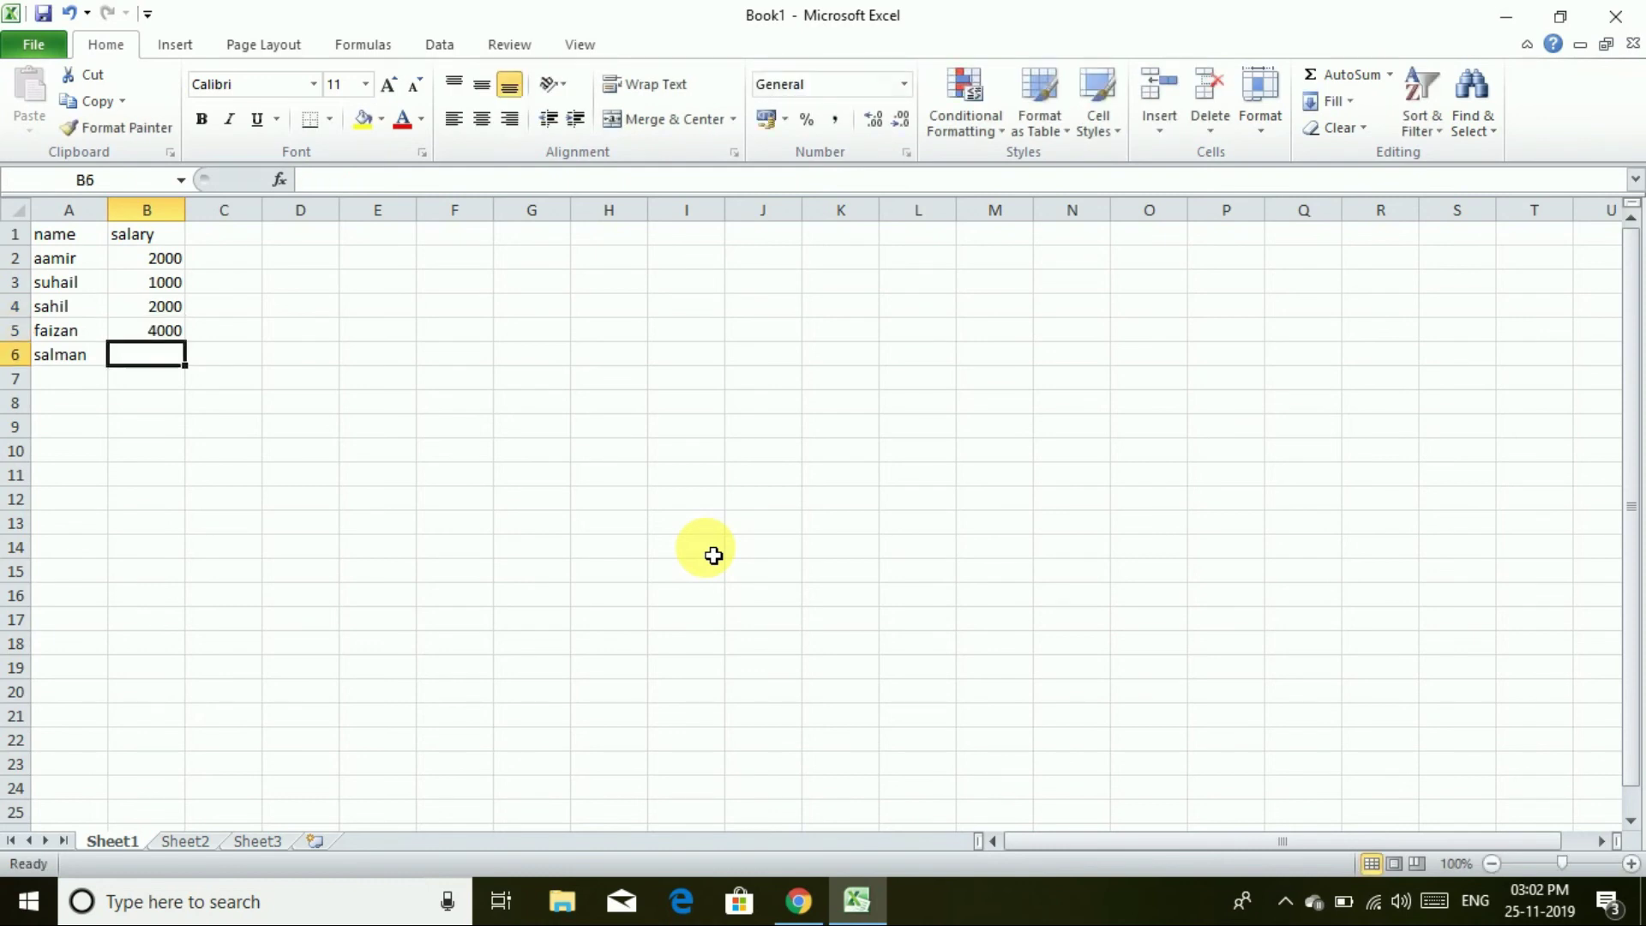
pyautogui.write('5000')
pyautogui.press('Return')
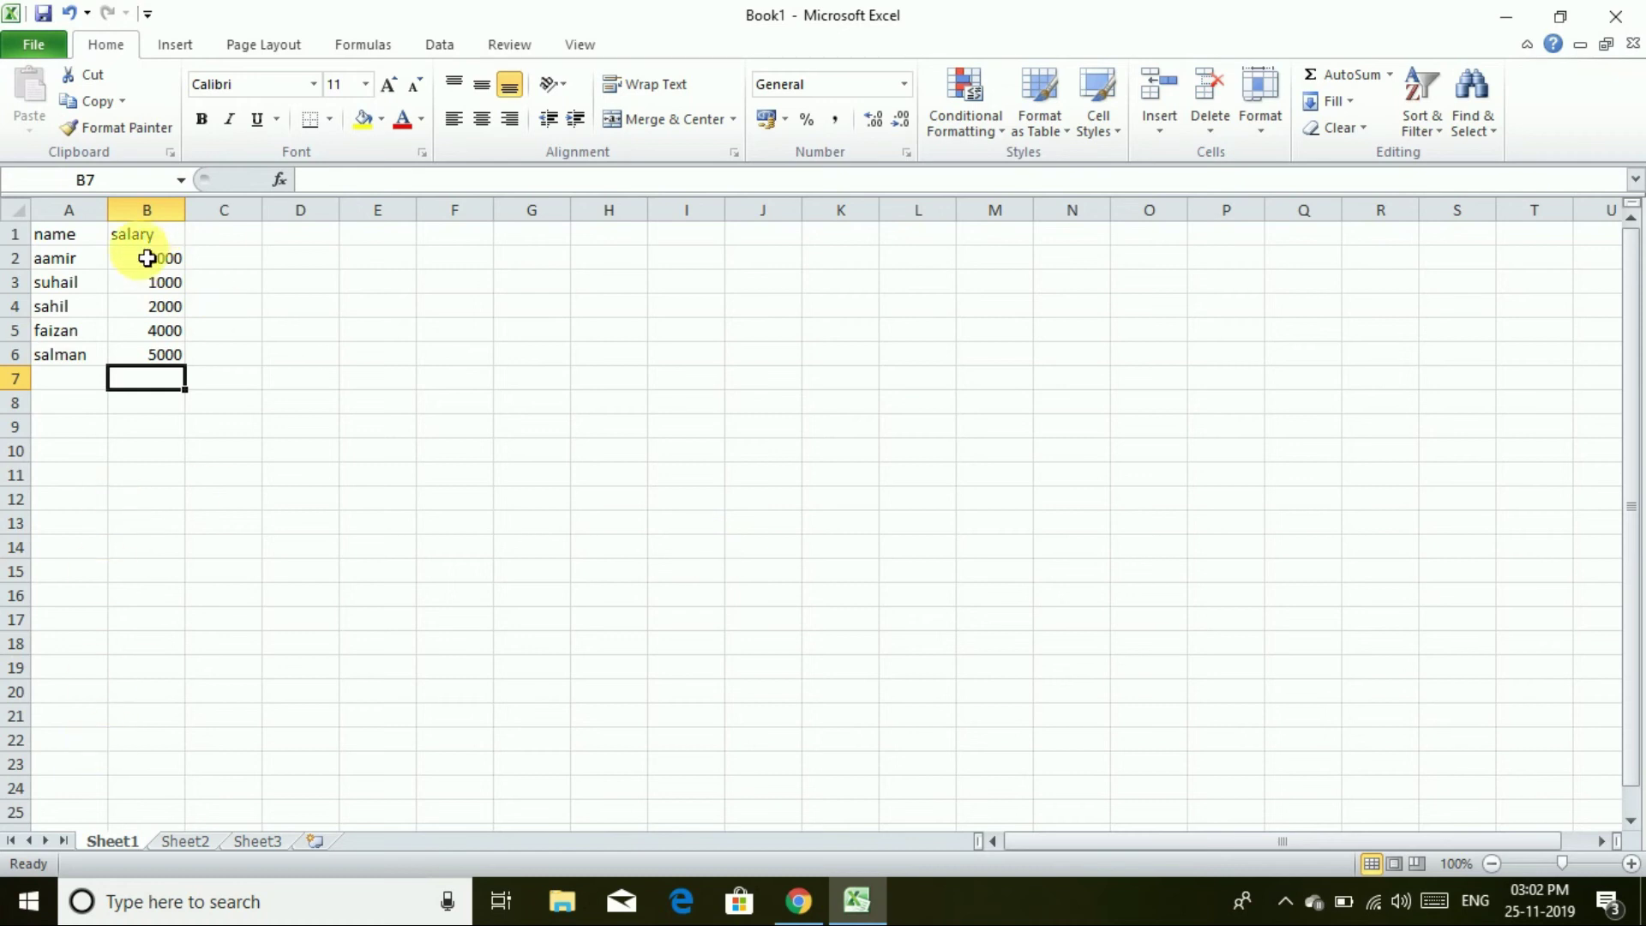
pyautogui.click(51, 240)
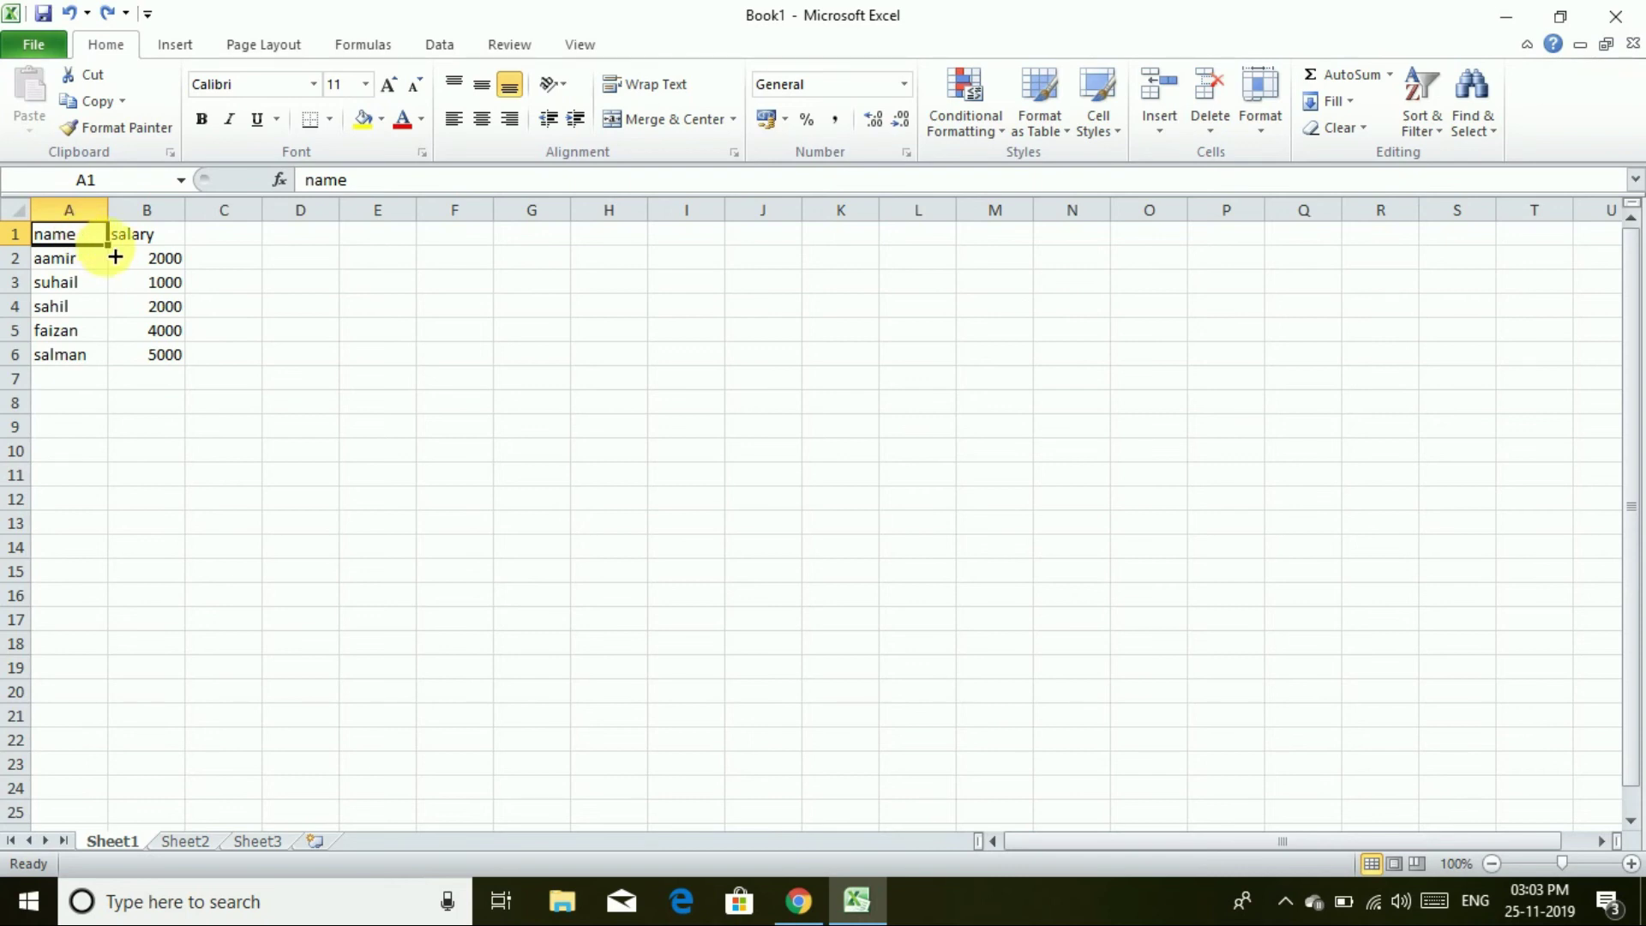
# Step: Chart the A1:B6 name and salary table as a clustered column chart
pyautogui.moveTo(90, 238); pyautogui.dragTo(188, 358)
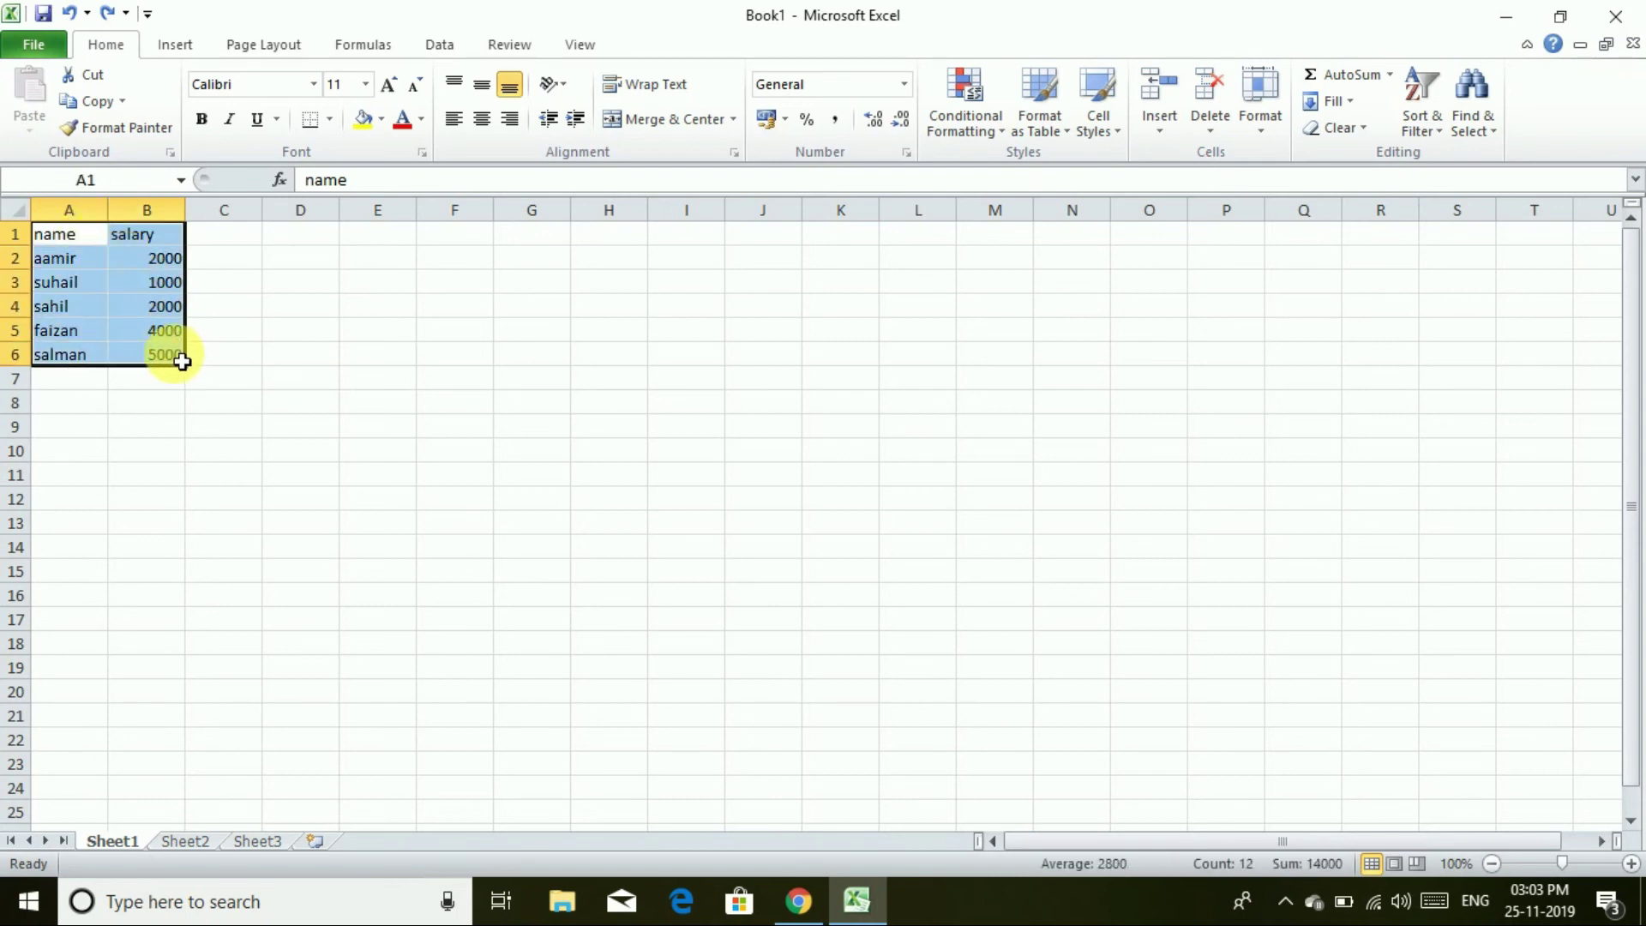
pyautogui.click(176, 51)
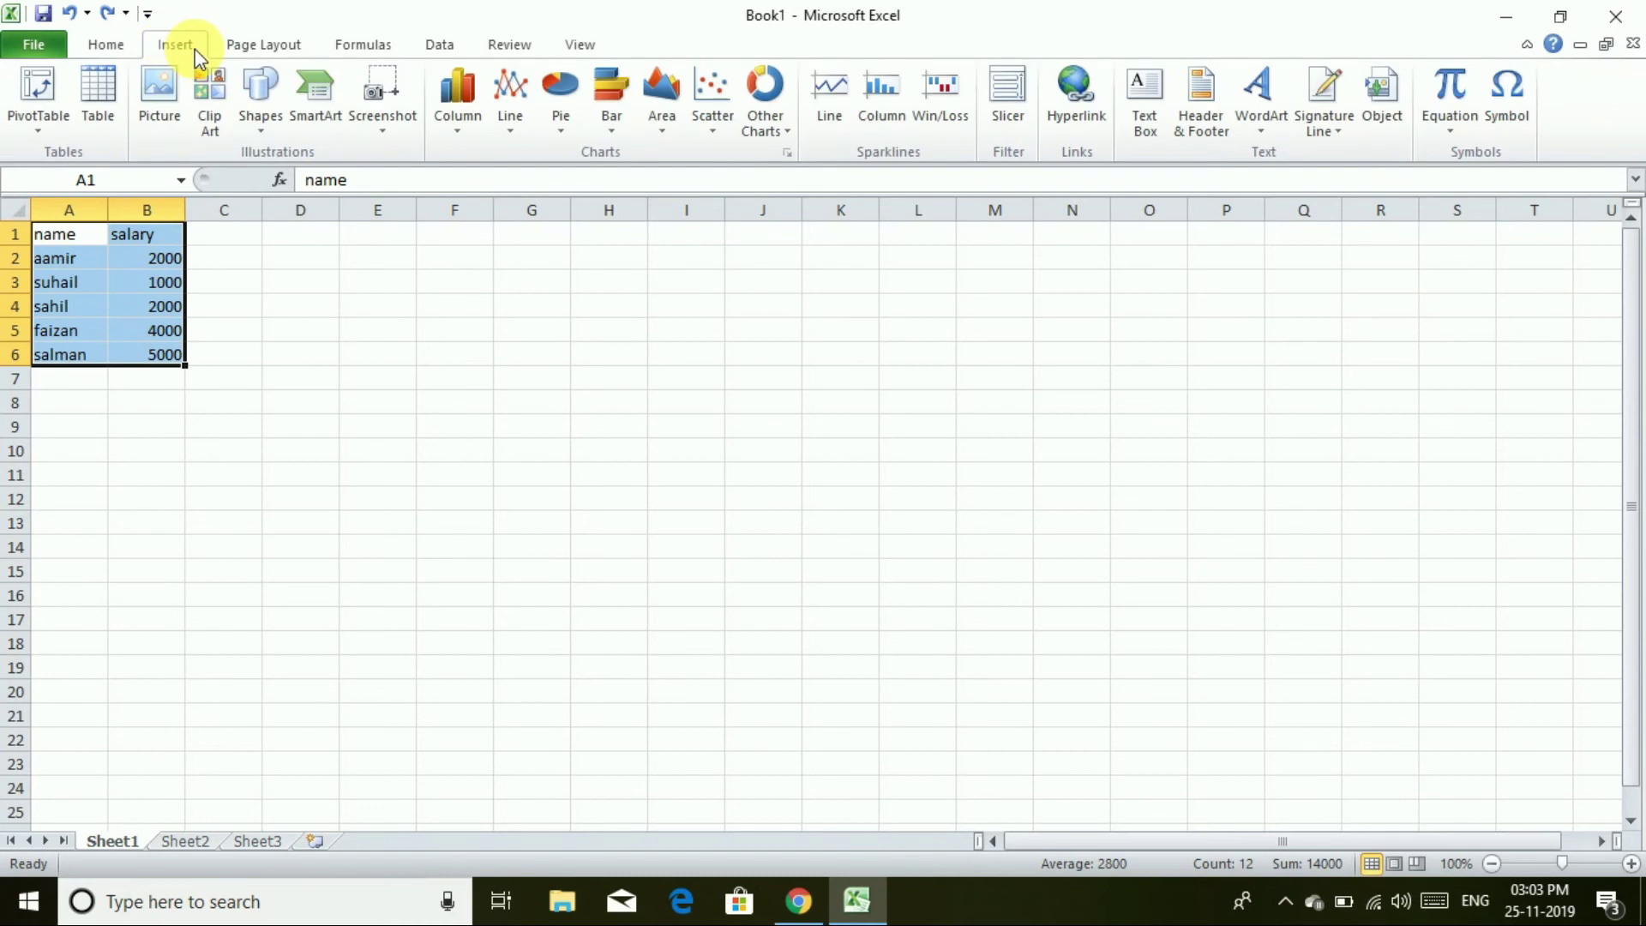
pyautogui.click(468, 130)
pyautogui.click(471, 197)
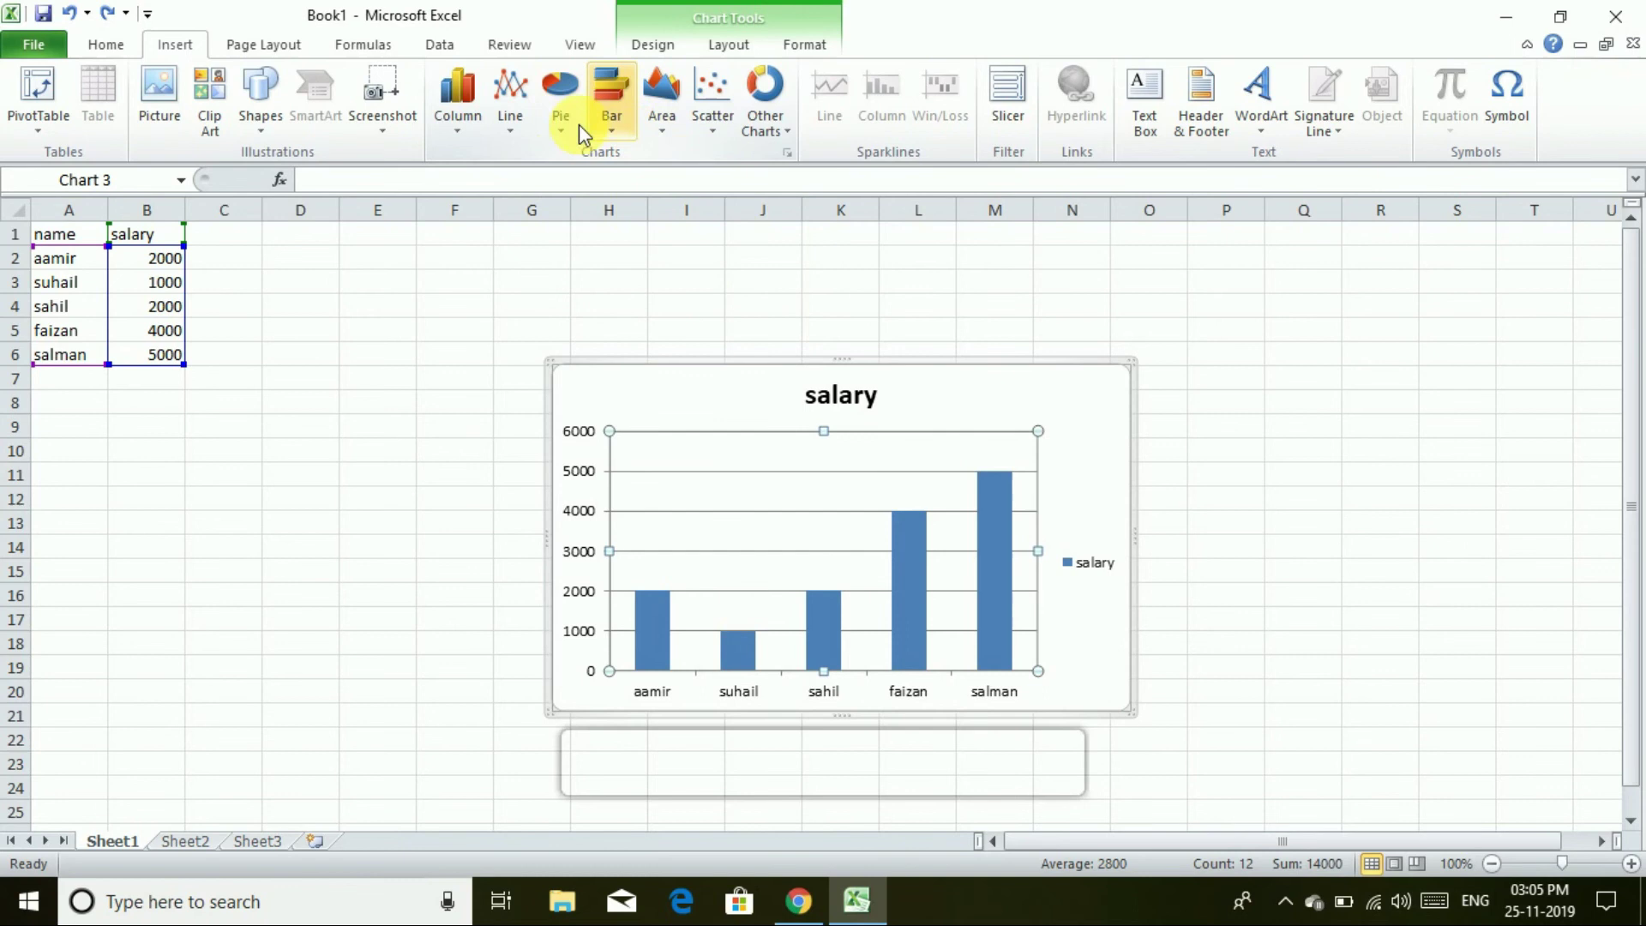
# Step: Try the salary chart as a 2-D line, then 2-D pie, then clustered bar chart
pyautogui.click(511, 120)
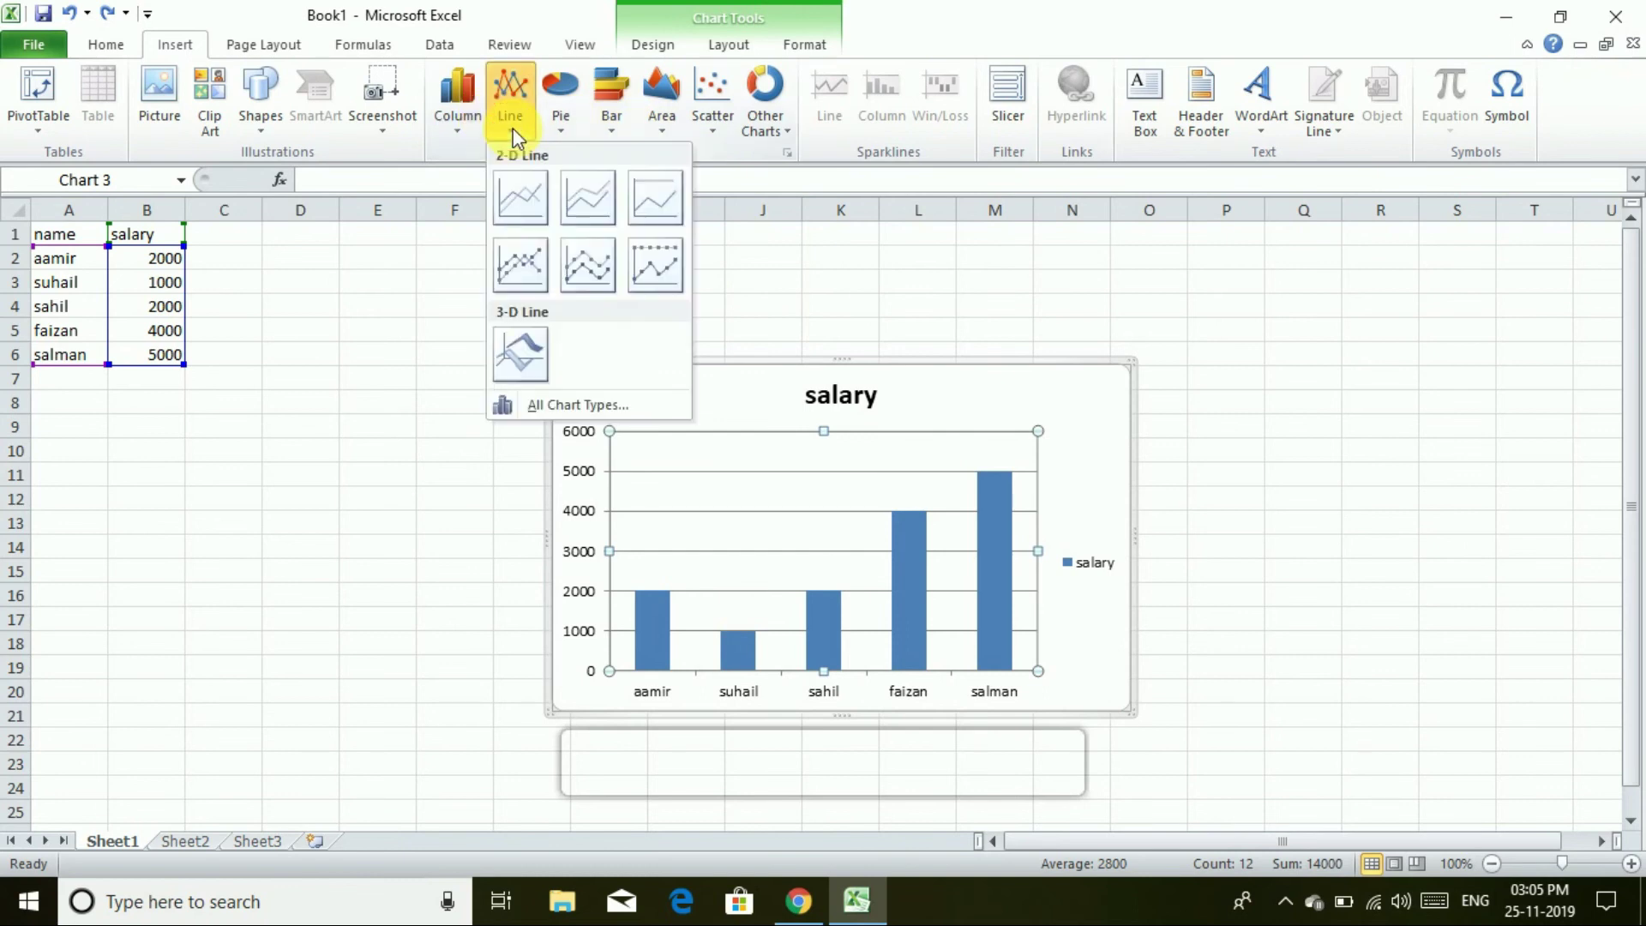
pyautogui.click(515, 202)
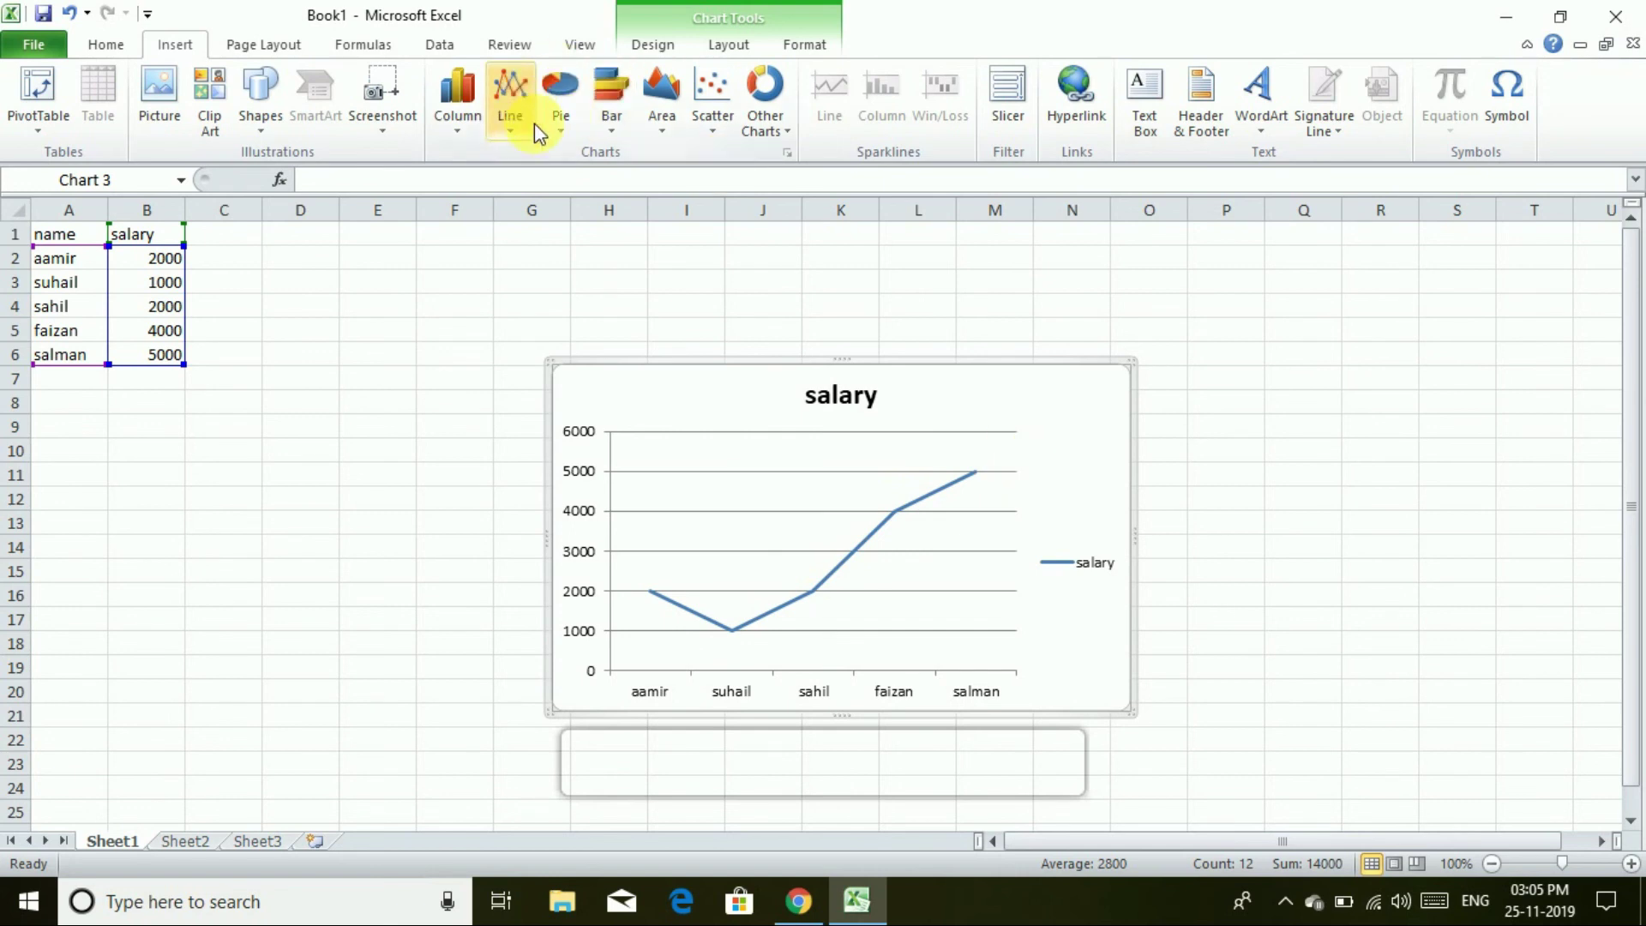
pyautogui.click(560, 120)
pyautogui.click(573, 193)
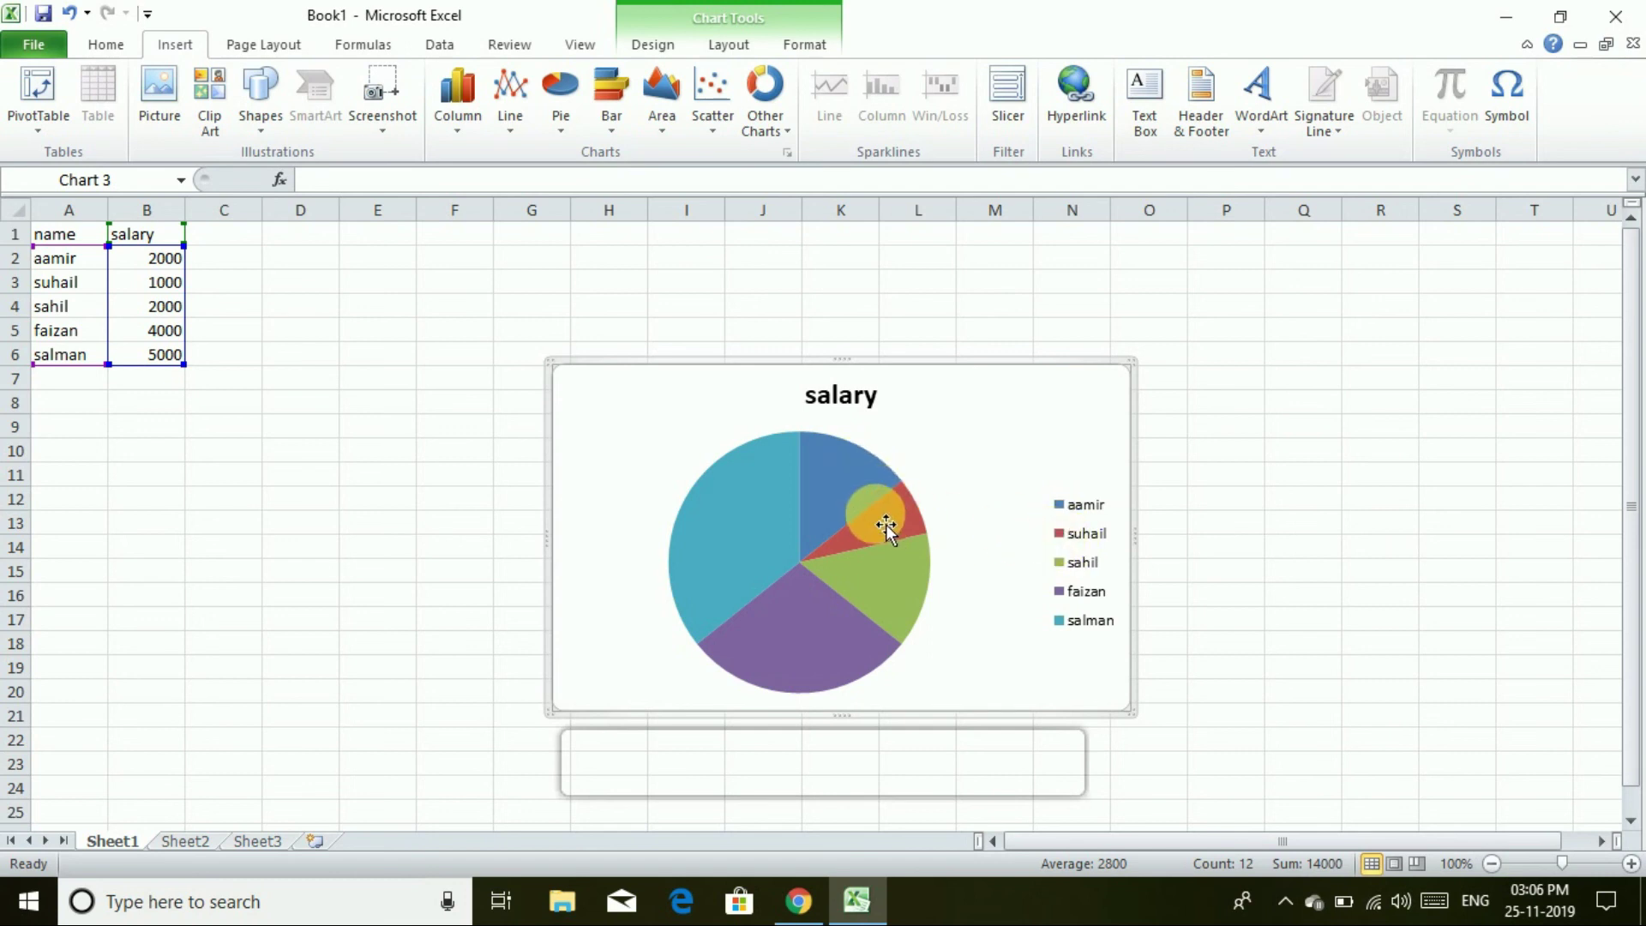
pyautogui.click(621, 129)
pyautogui.click(617, 199)
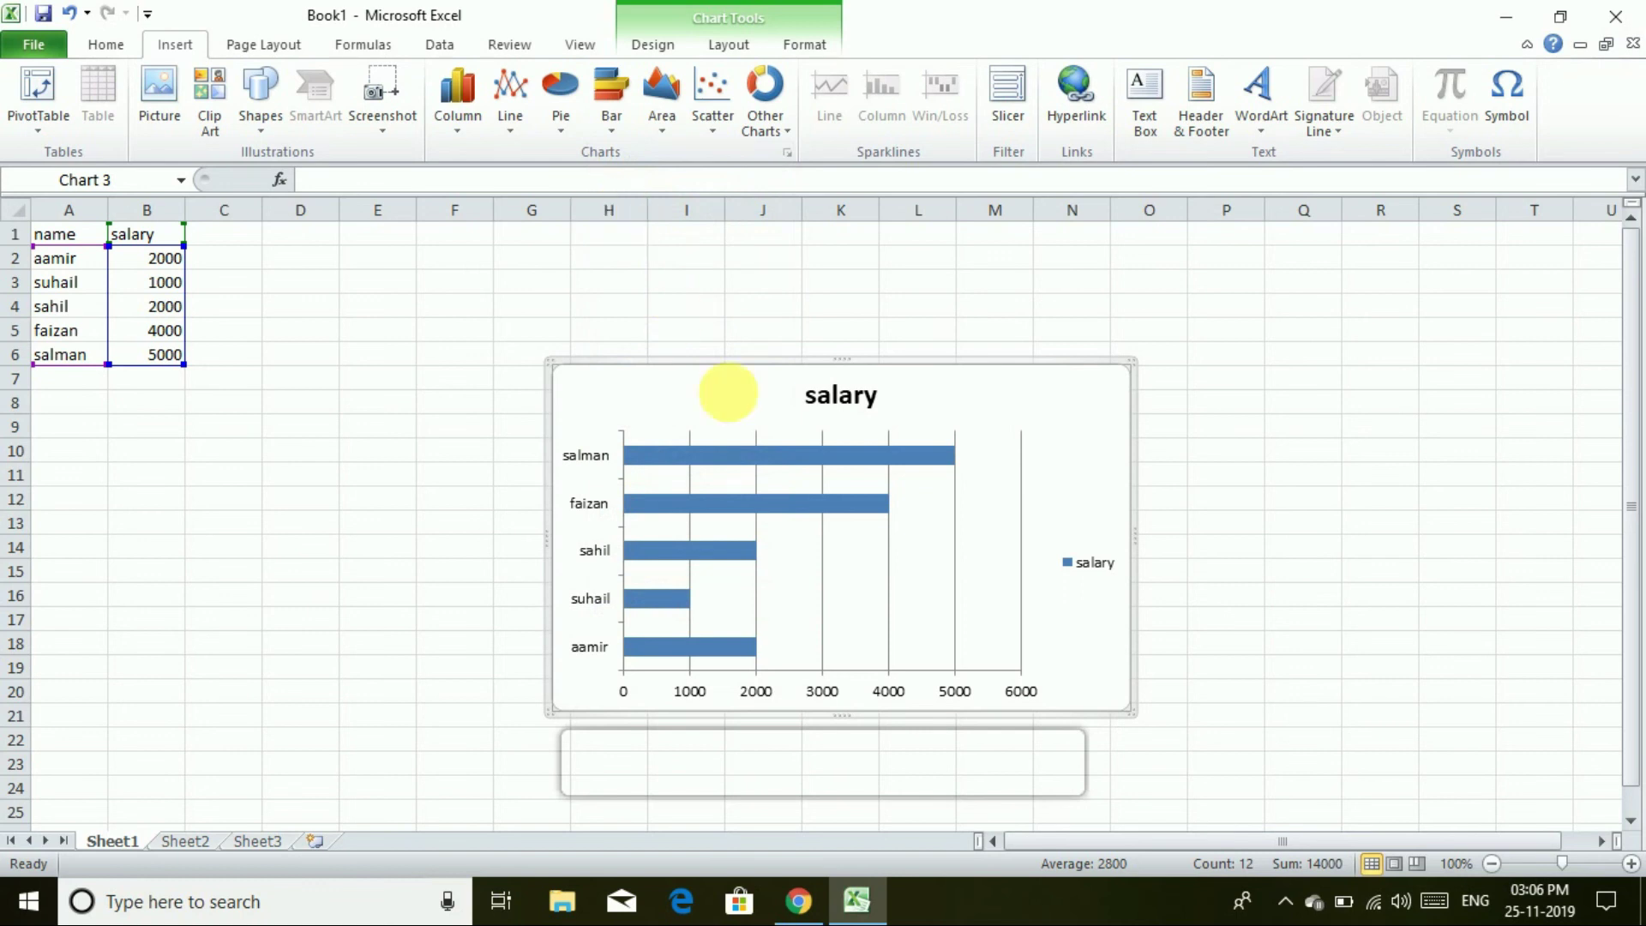
# Step: Change the chart to a scatter with only markers, leaving Other Charts unused
pyautogui.click(717, 129)
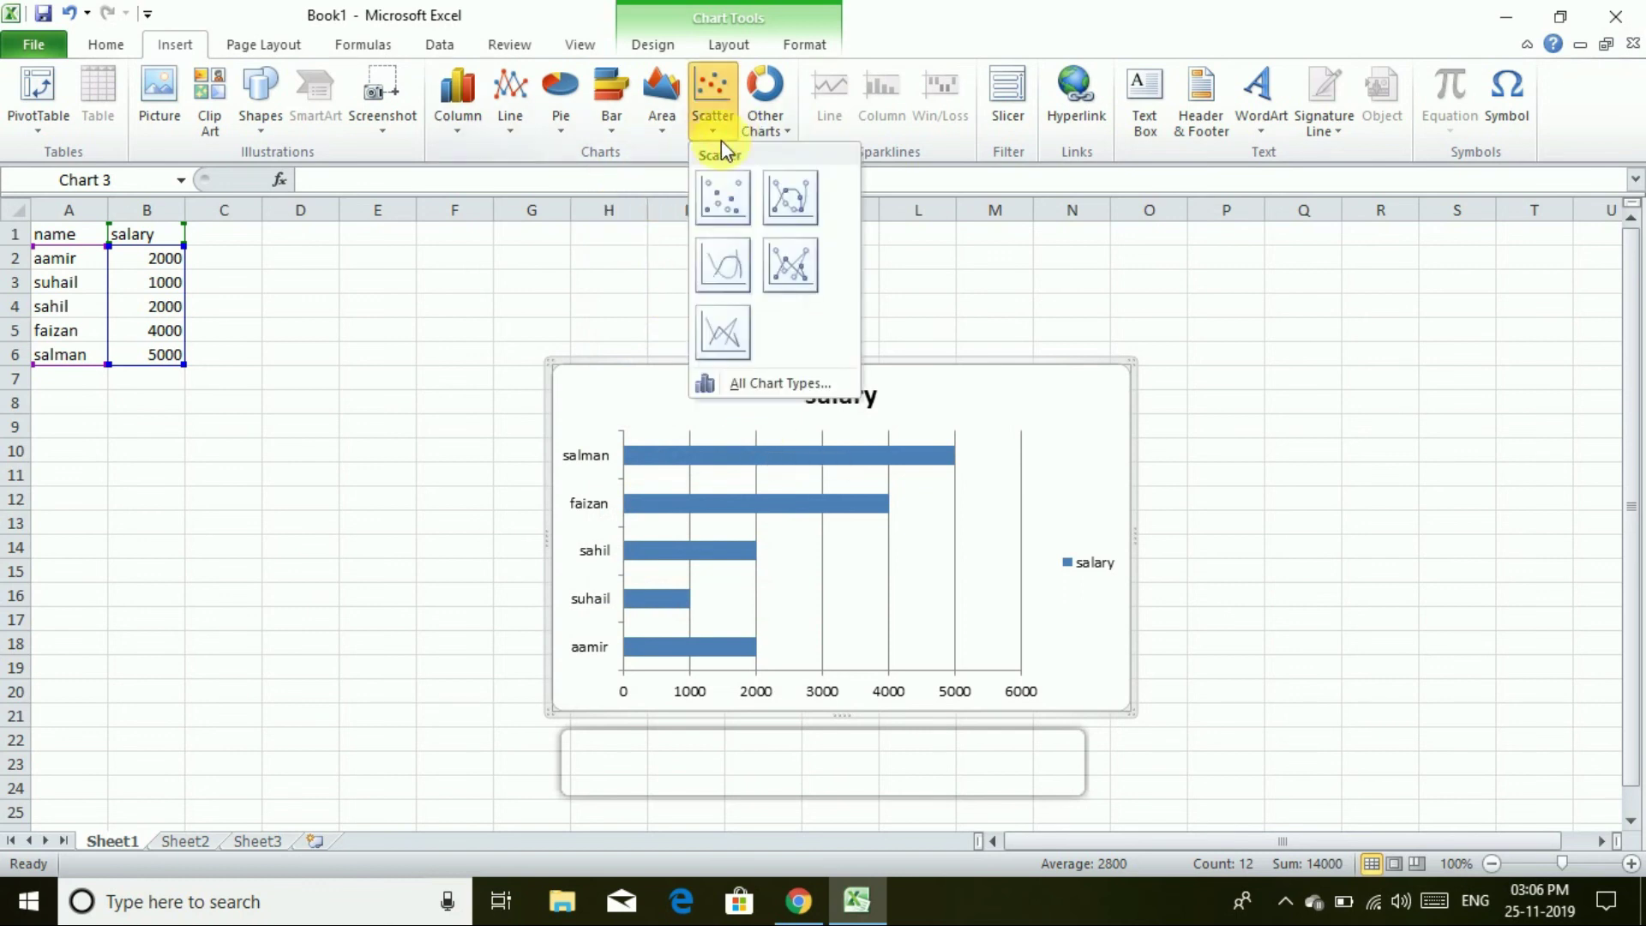
pyautogui.click(723, 197)
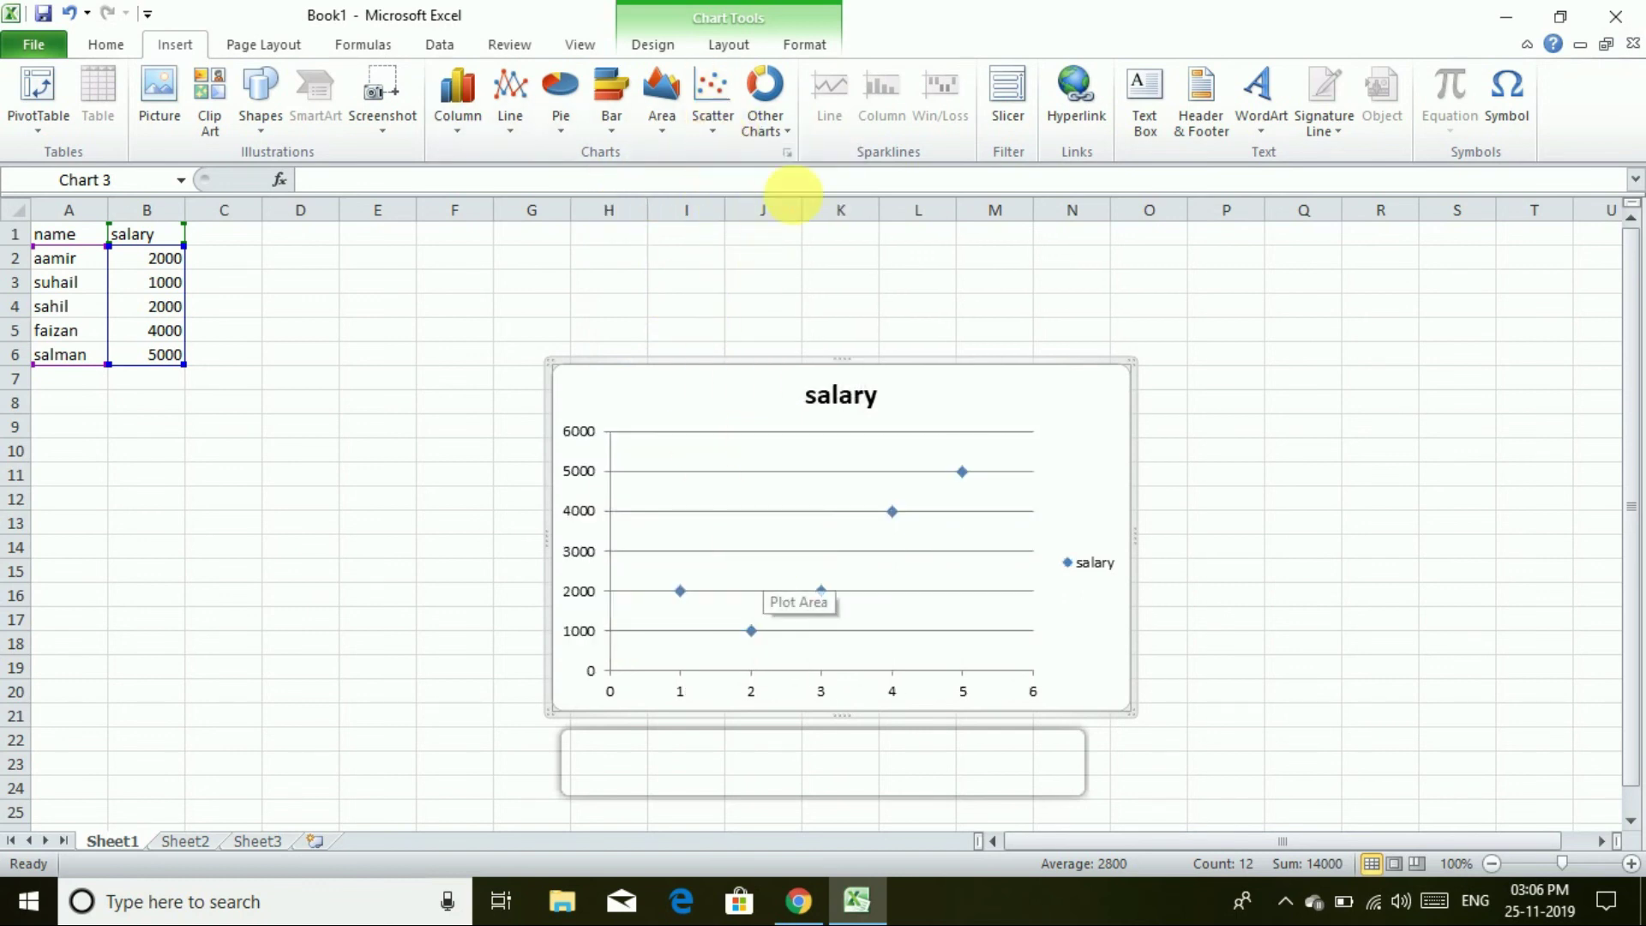
pyautogui.click(780, 128)
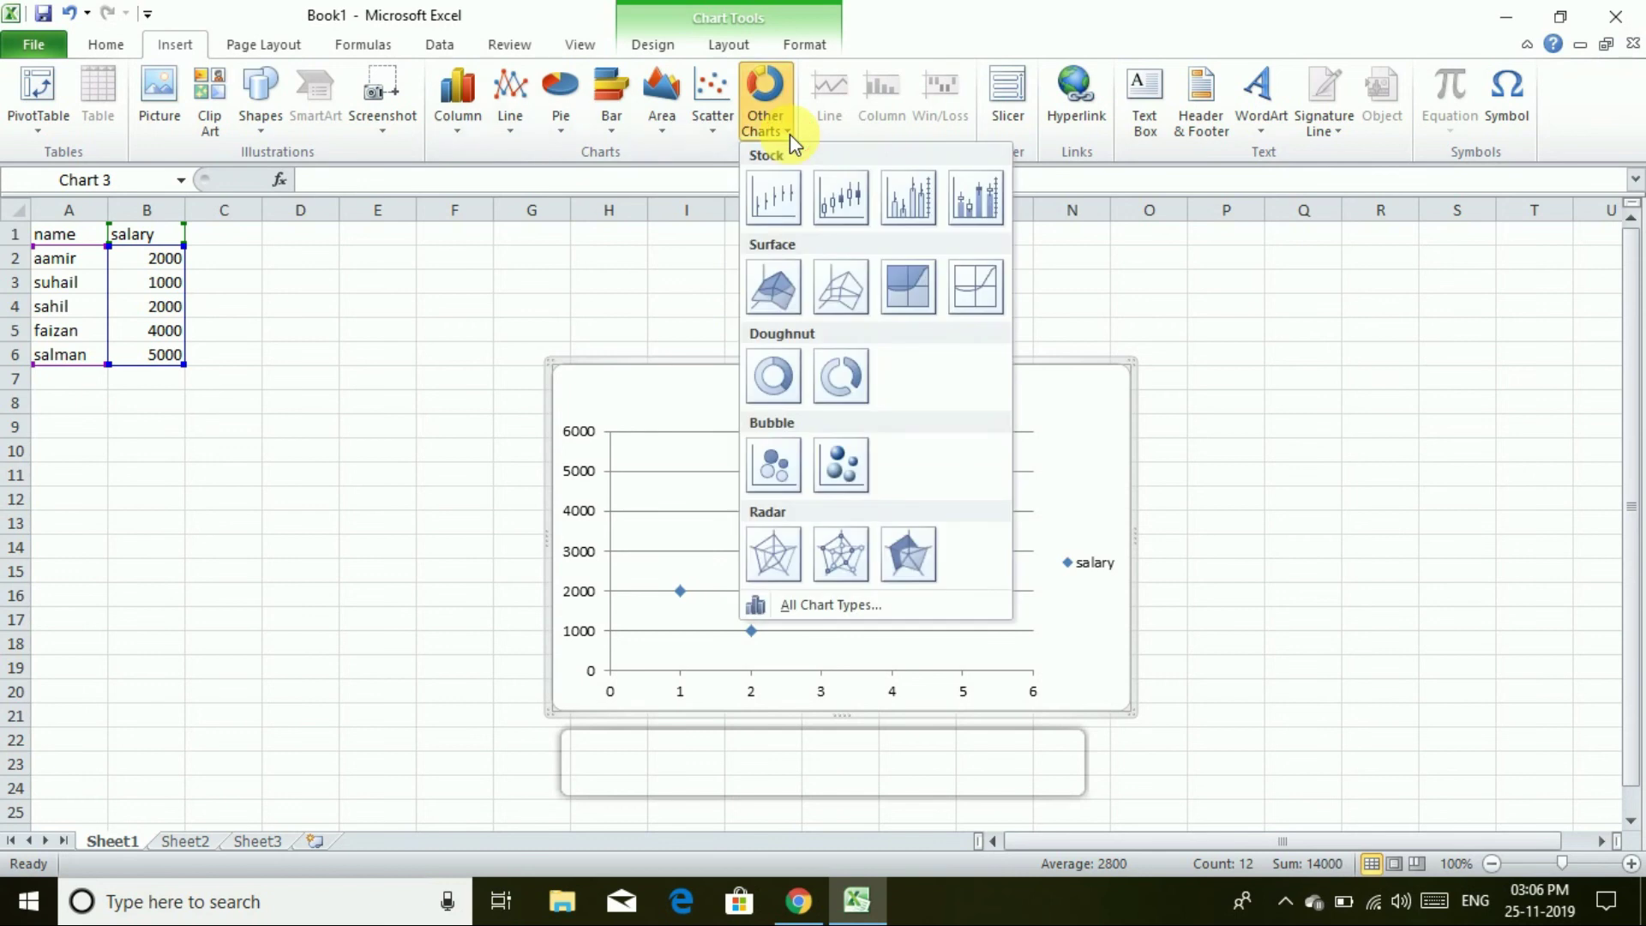
pyautogui.click(635, 246)
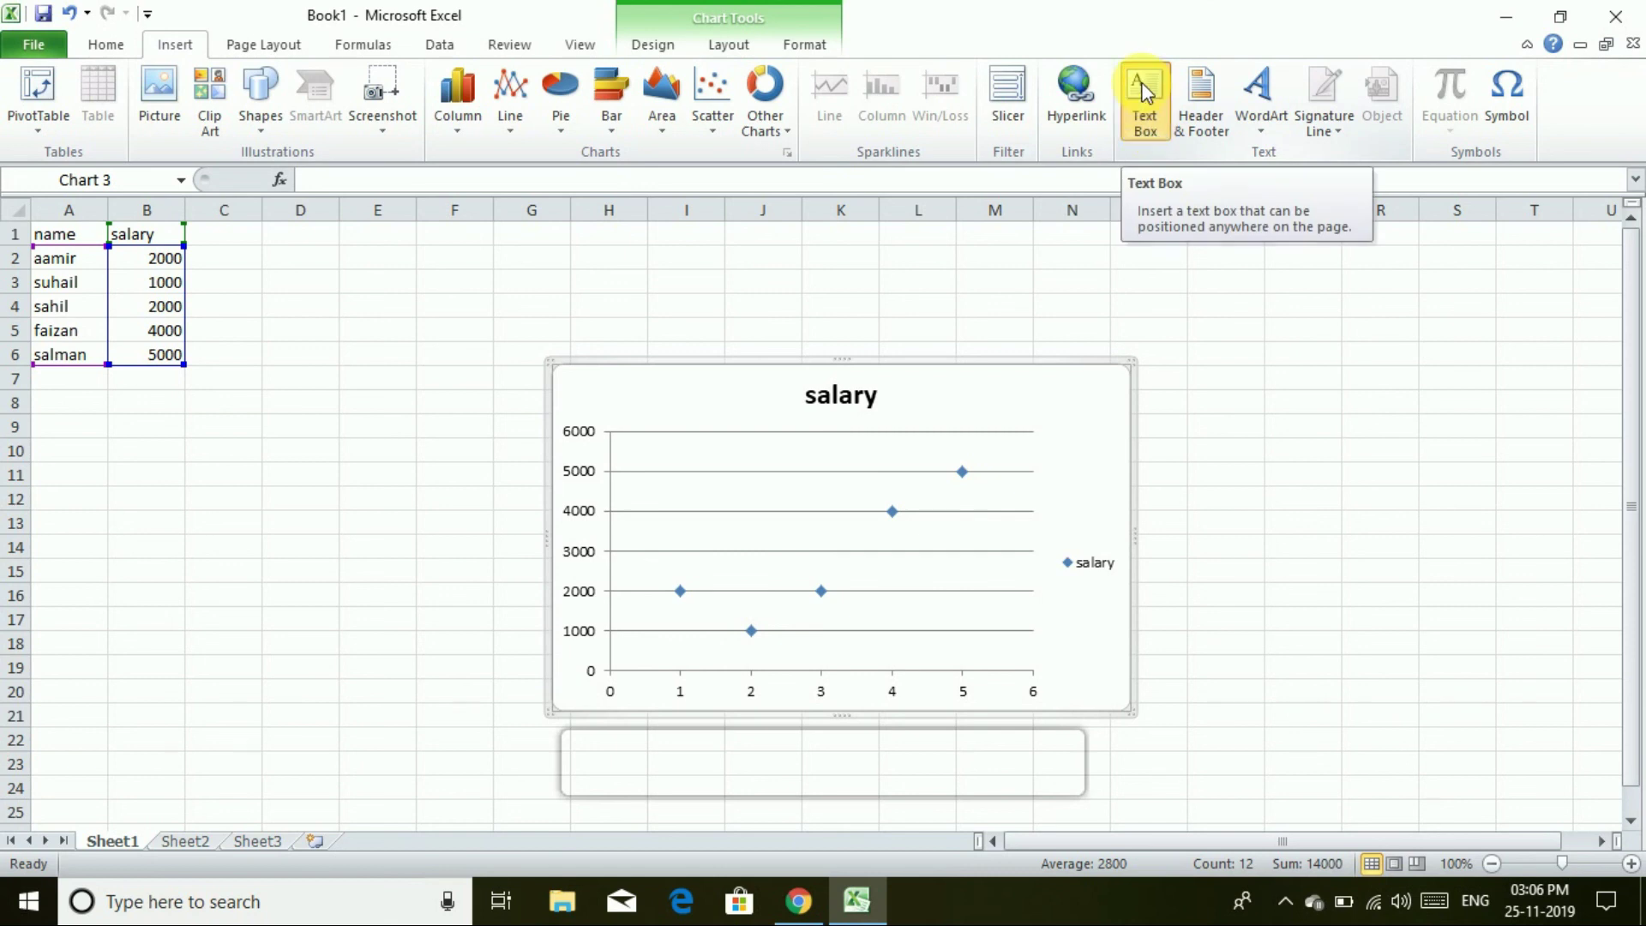
# Step: Add a text box near E4 containing random sample letters
pyautogui.click(1144, 92)
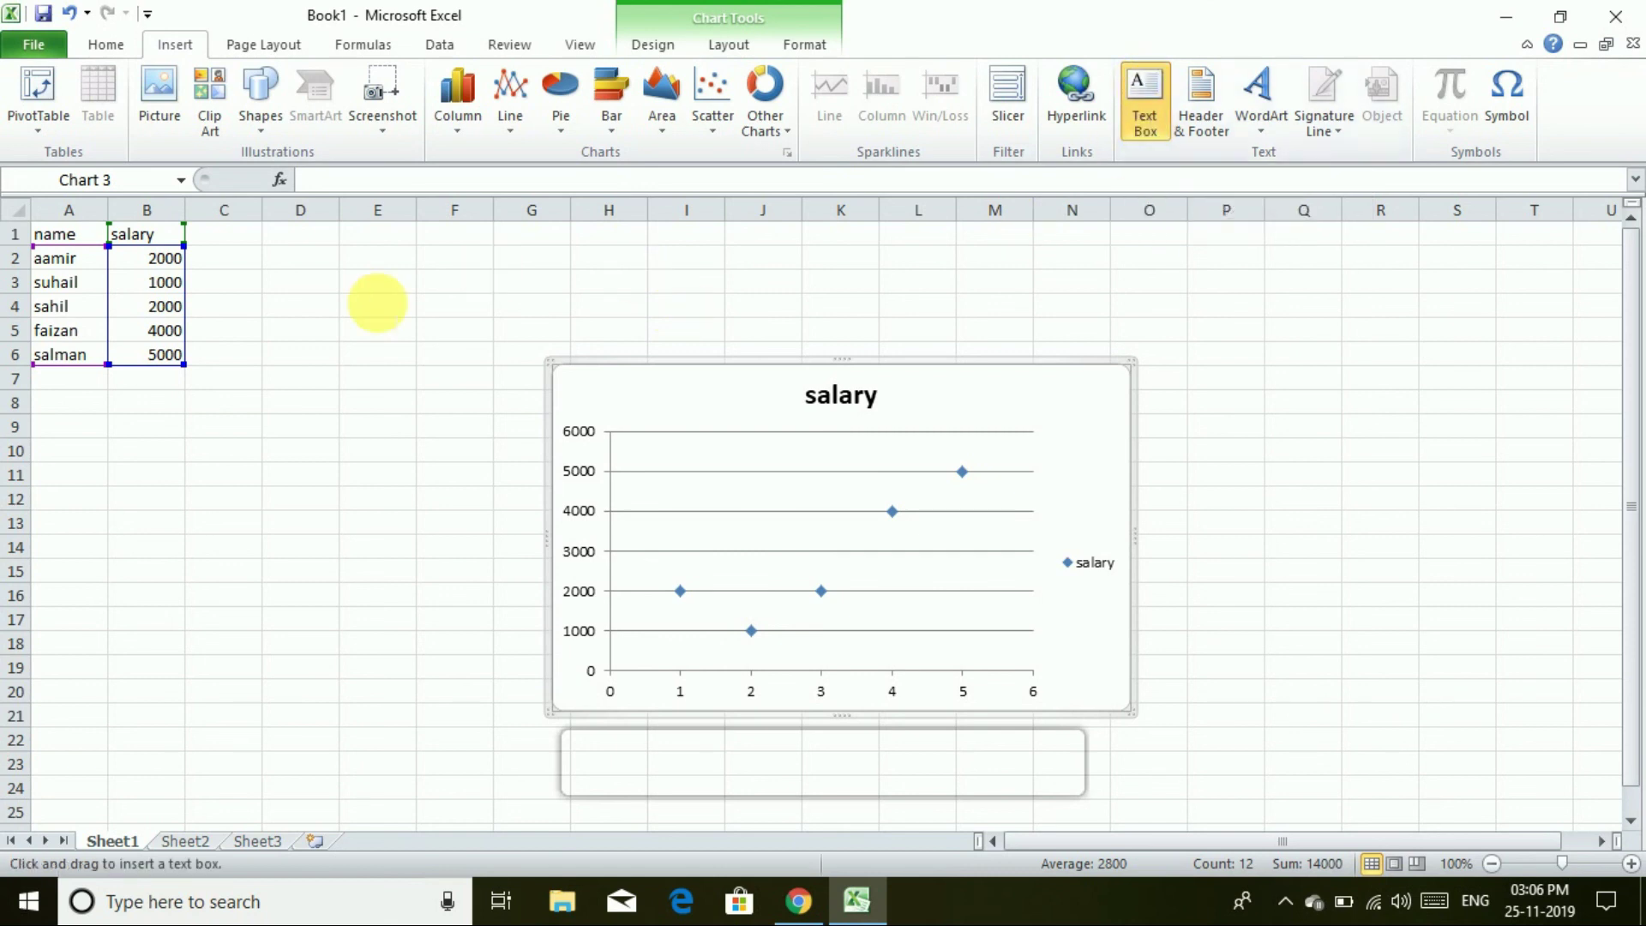
pyautogui.click(374, 302)
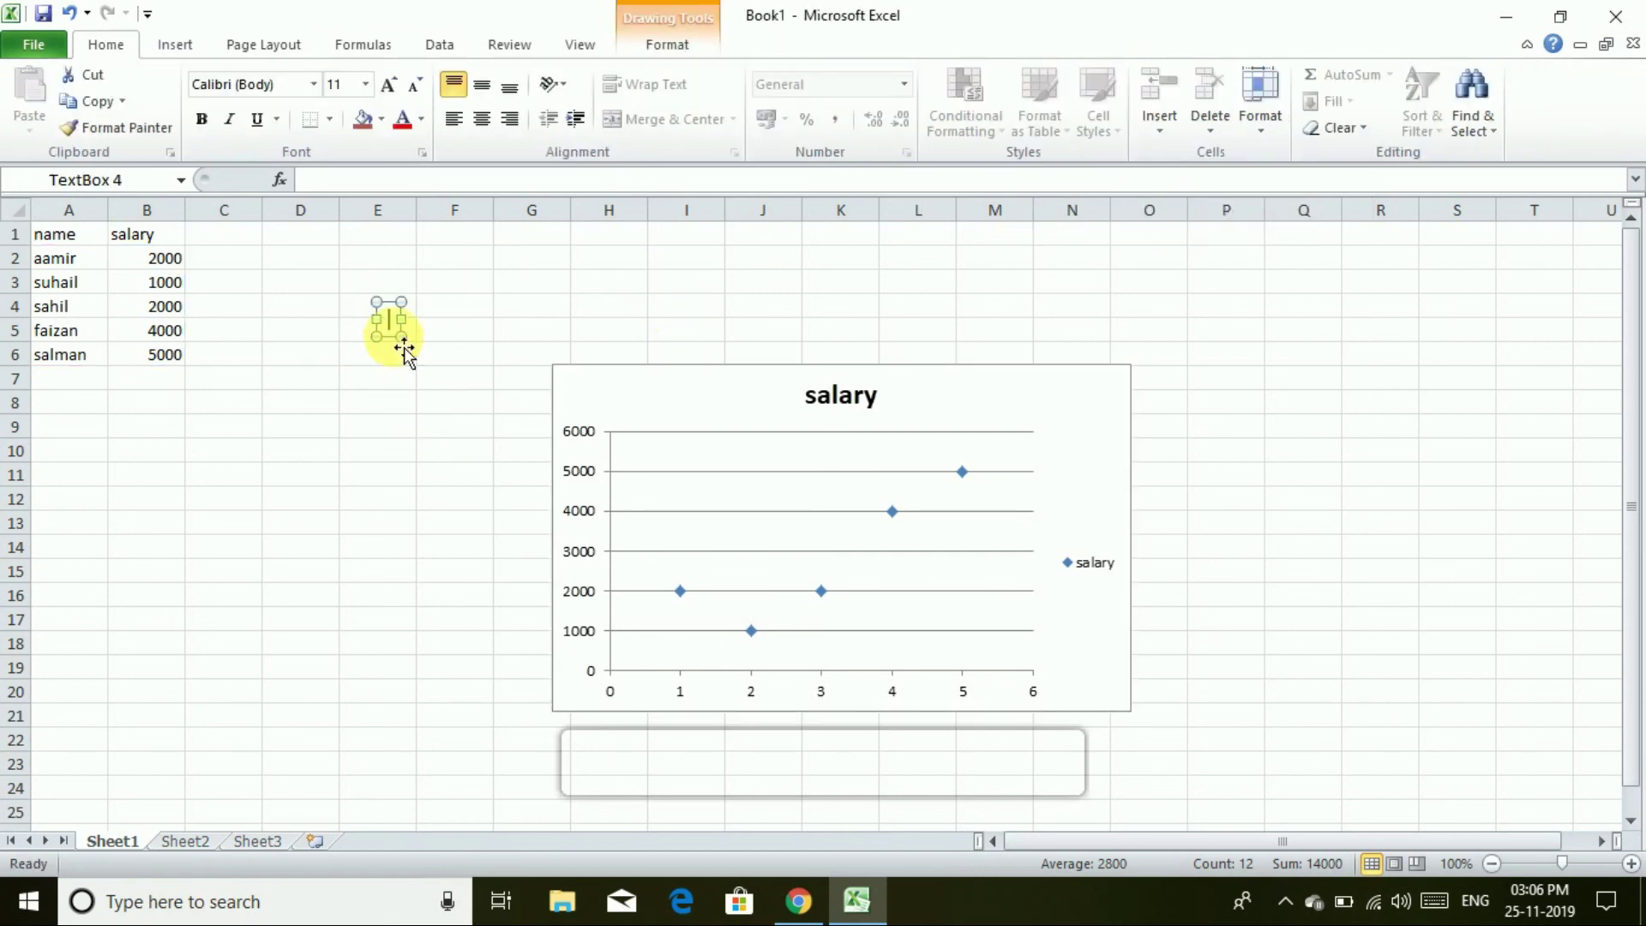
pyautogui.write('asdgfhkjhgjhgjhgjhgjgjgk')
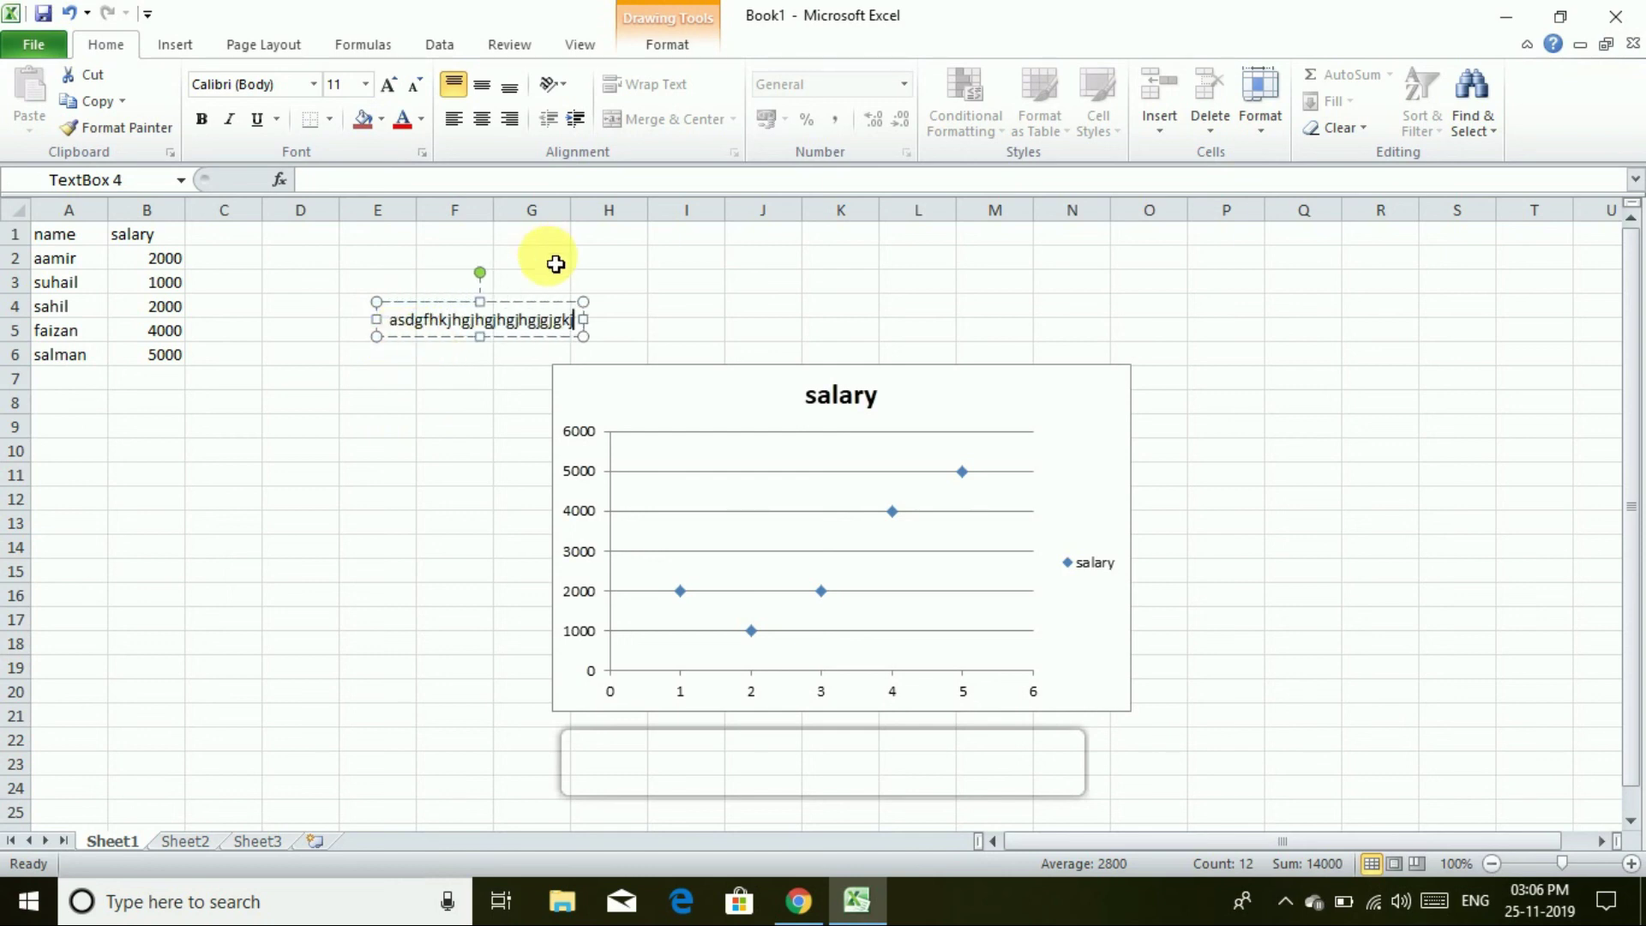
# Step: Move the text box onto the chart beside the salary title
pyautogui.moveTo(551, 319); pyautogui.dragTo(907, 317)
pyautogui.doubleClick(883, 319)
pyautogui.click(774, 318)
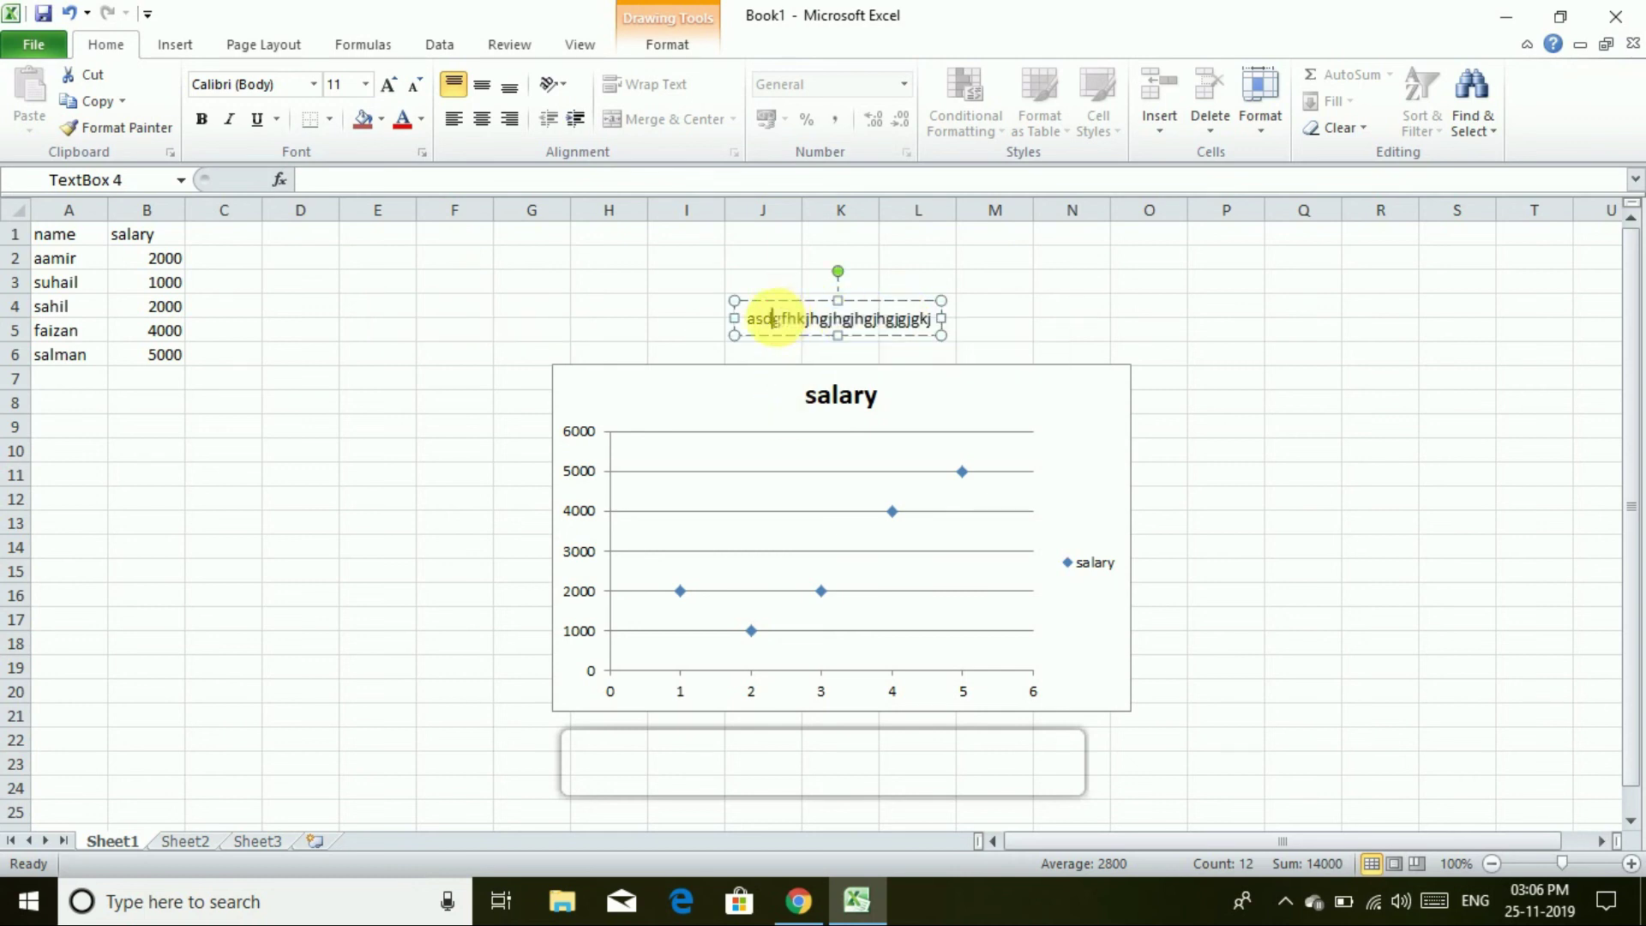
pyautogui.moveTo(761, 301); pyautogui.dragTo(634, 382)
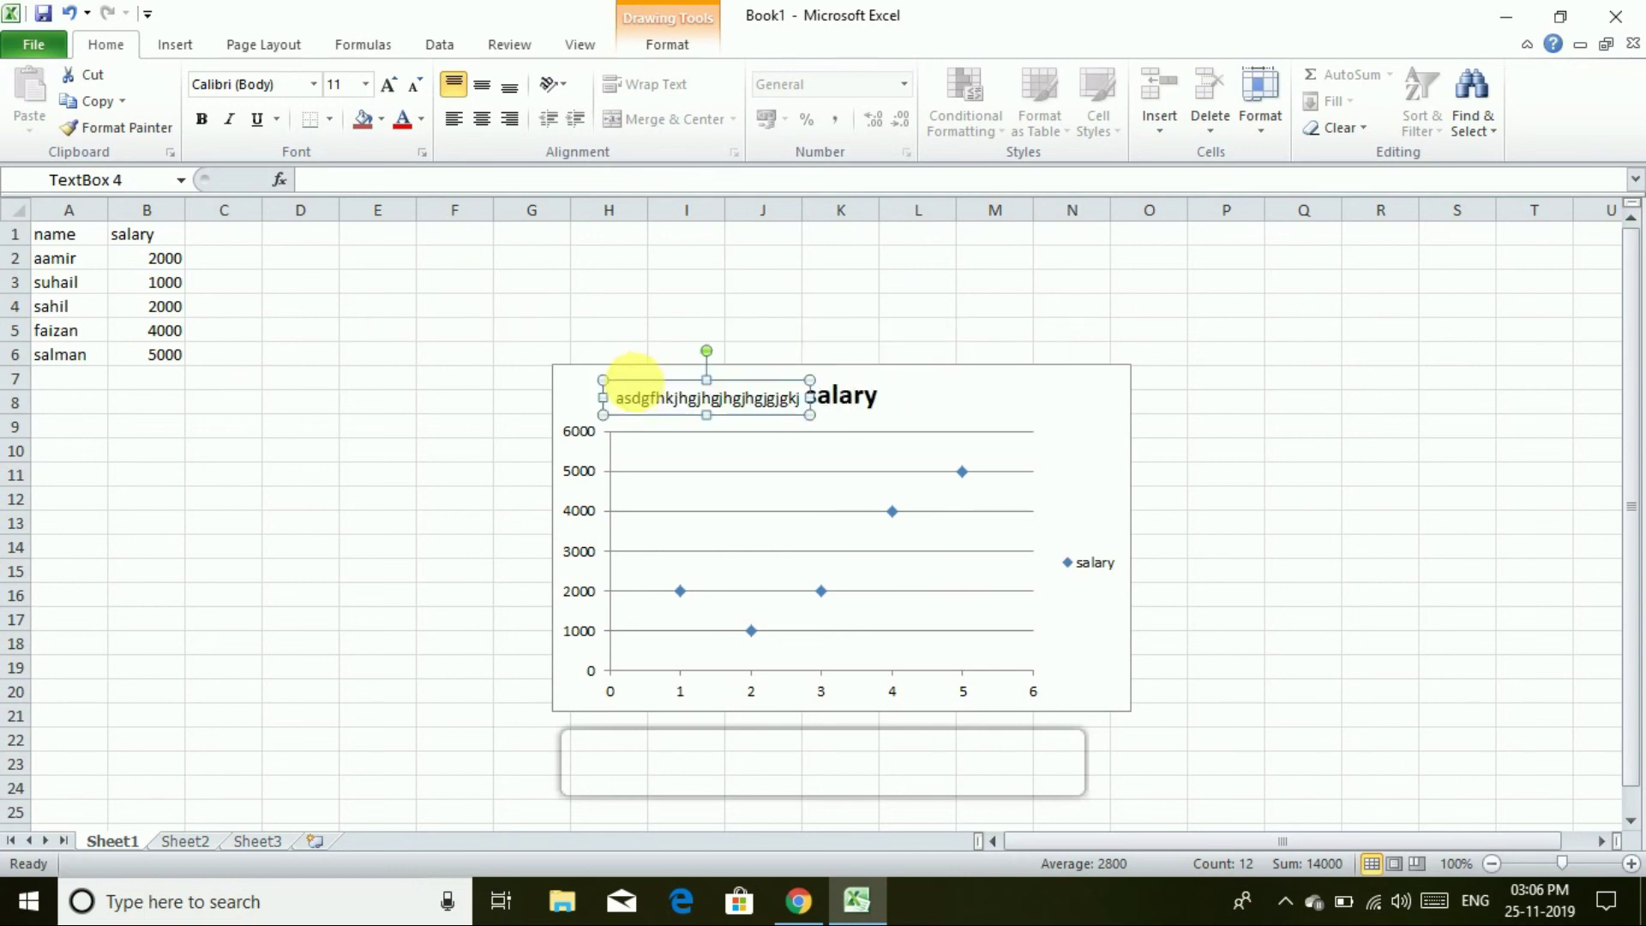
pyautogui.click(167, 47)
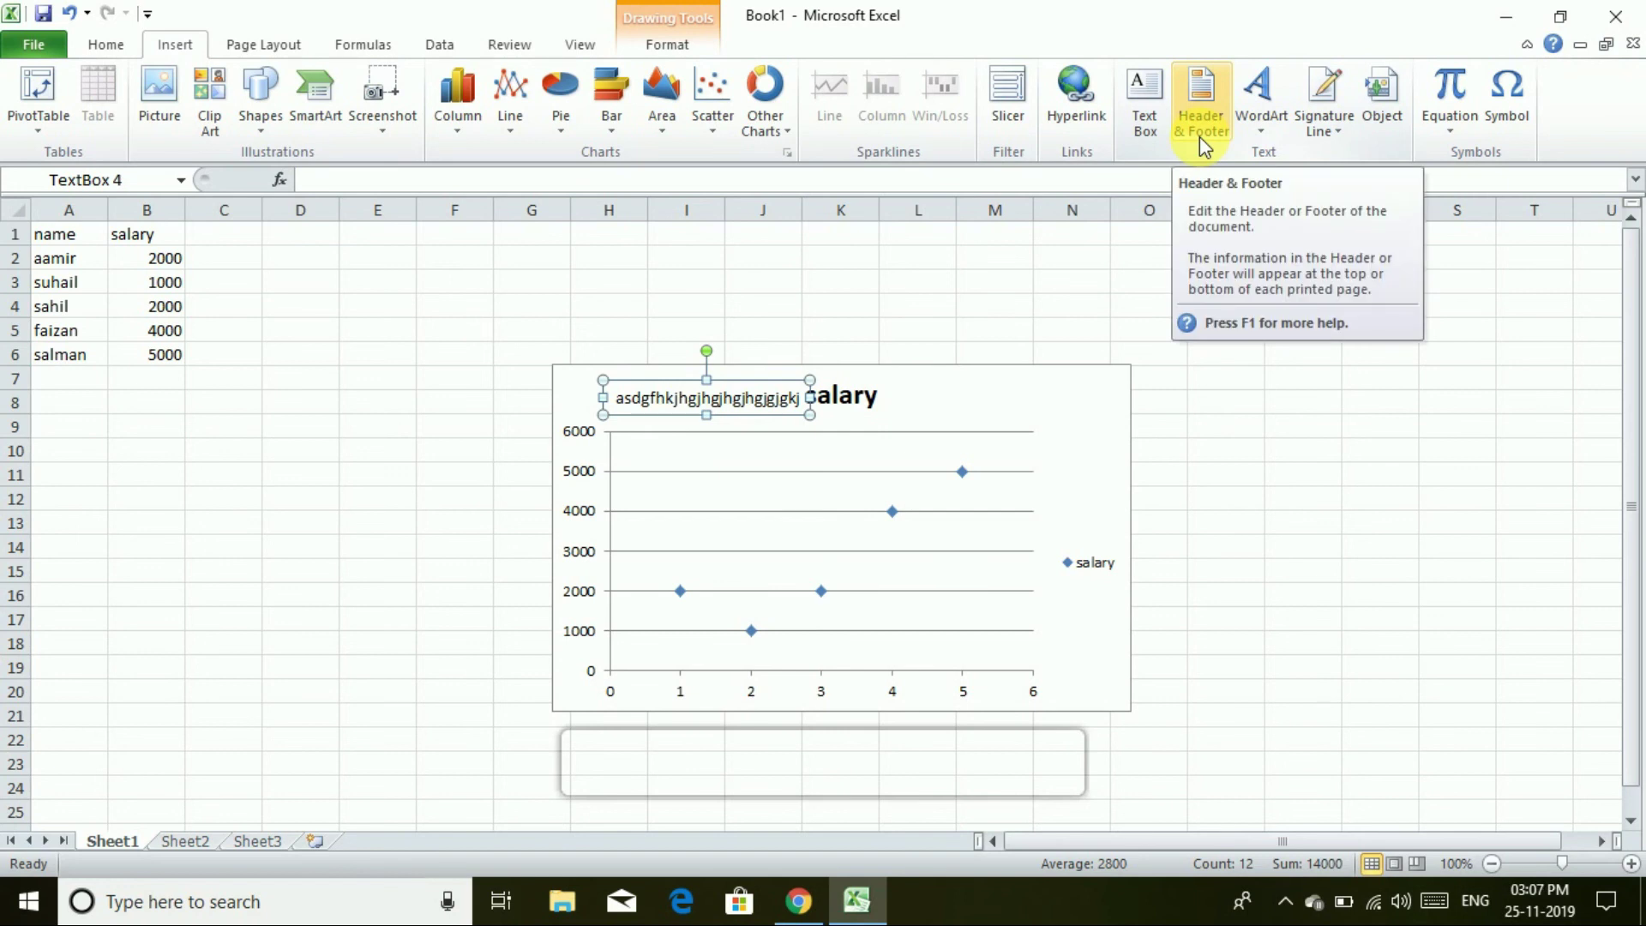
# Step: Add second-style WordArt reading 'fdgfhghjguy' and place it left of the chart, rows 8–13
pyautogui.click(1258, 133)
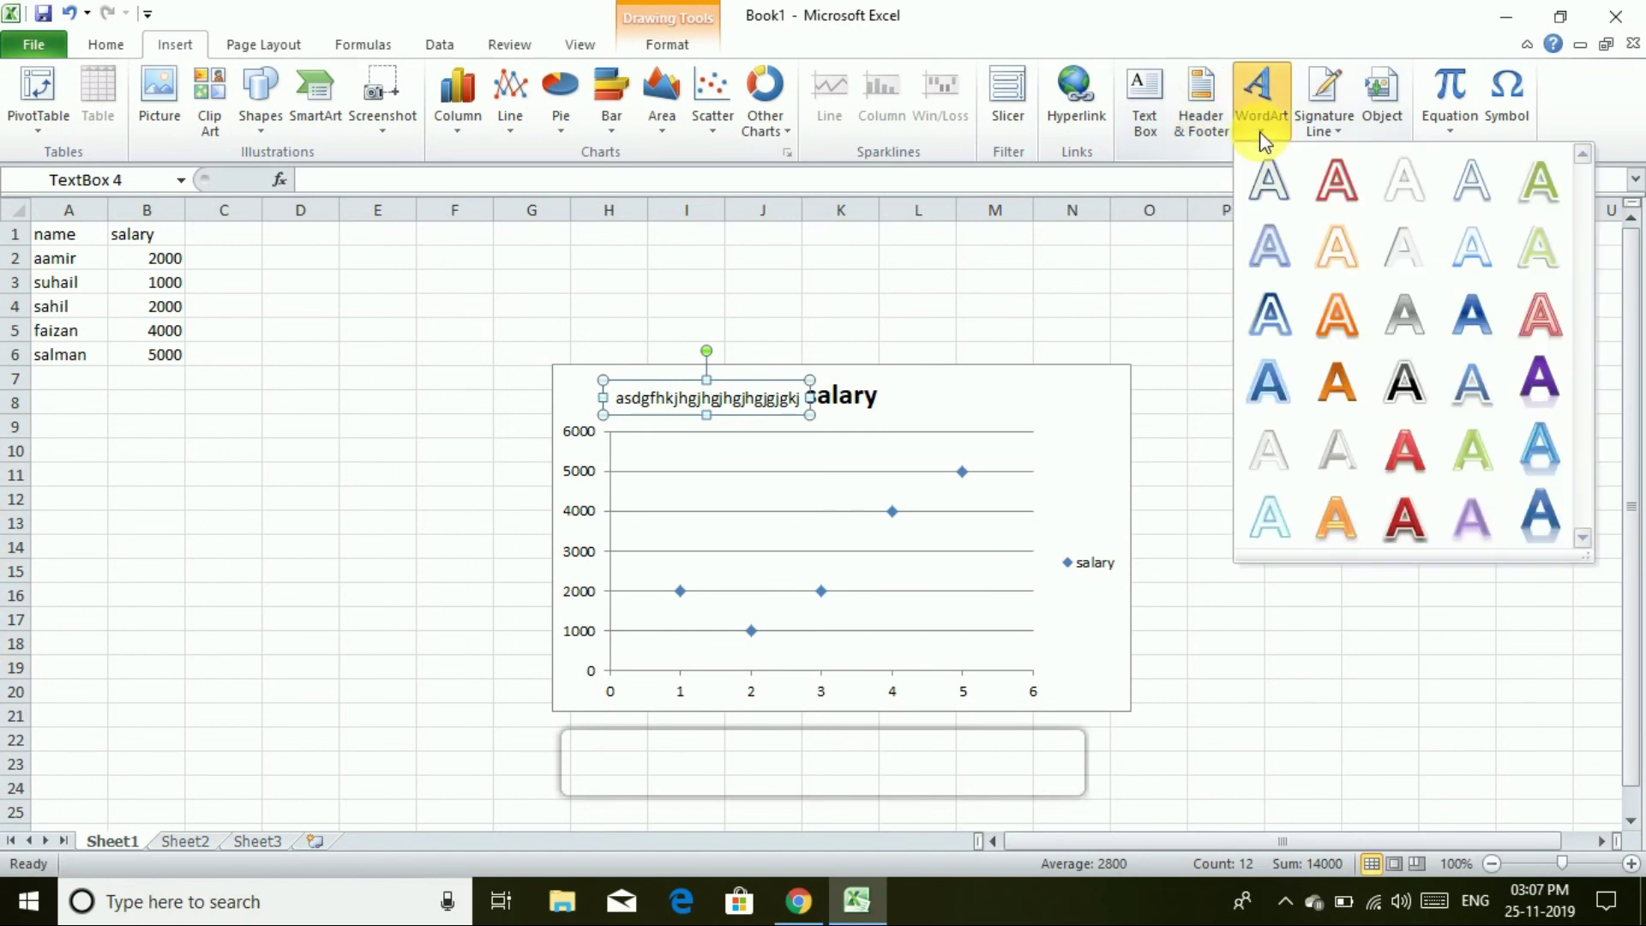
pyautogui.click(1336, 182)
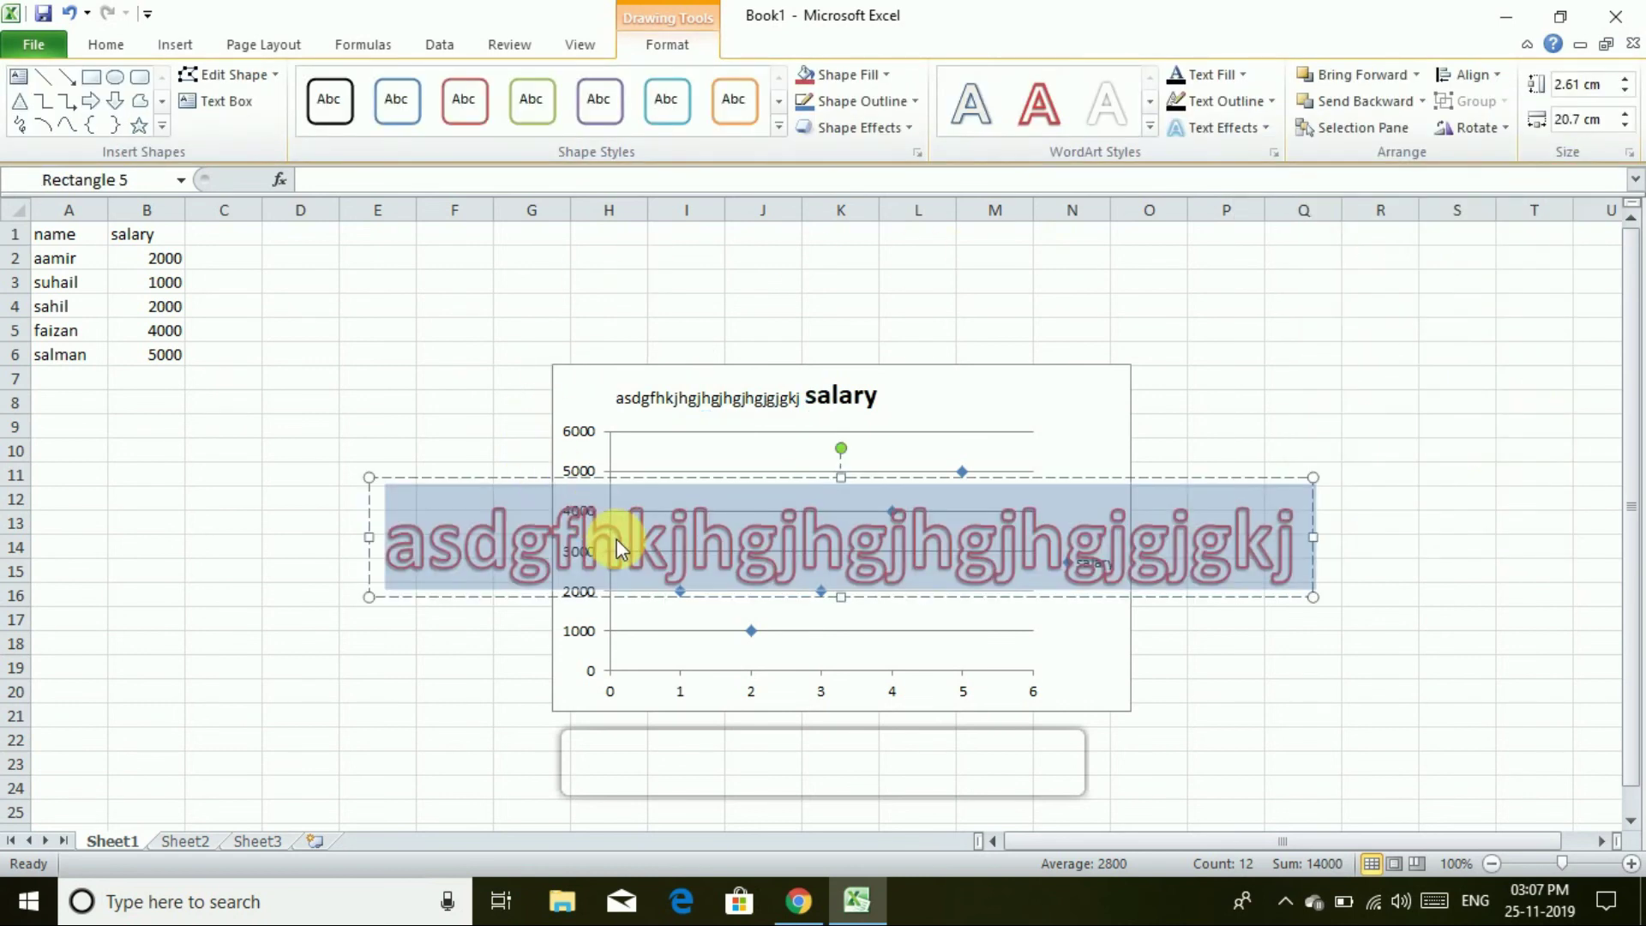
pyautogui.write('fdgfhghj')
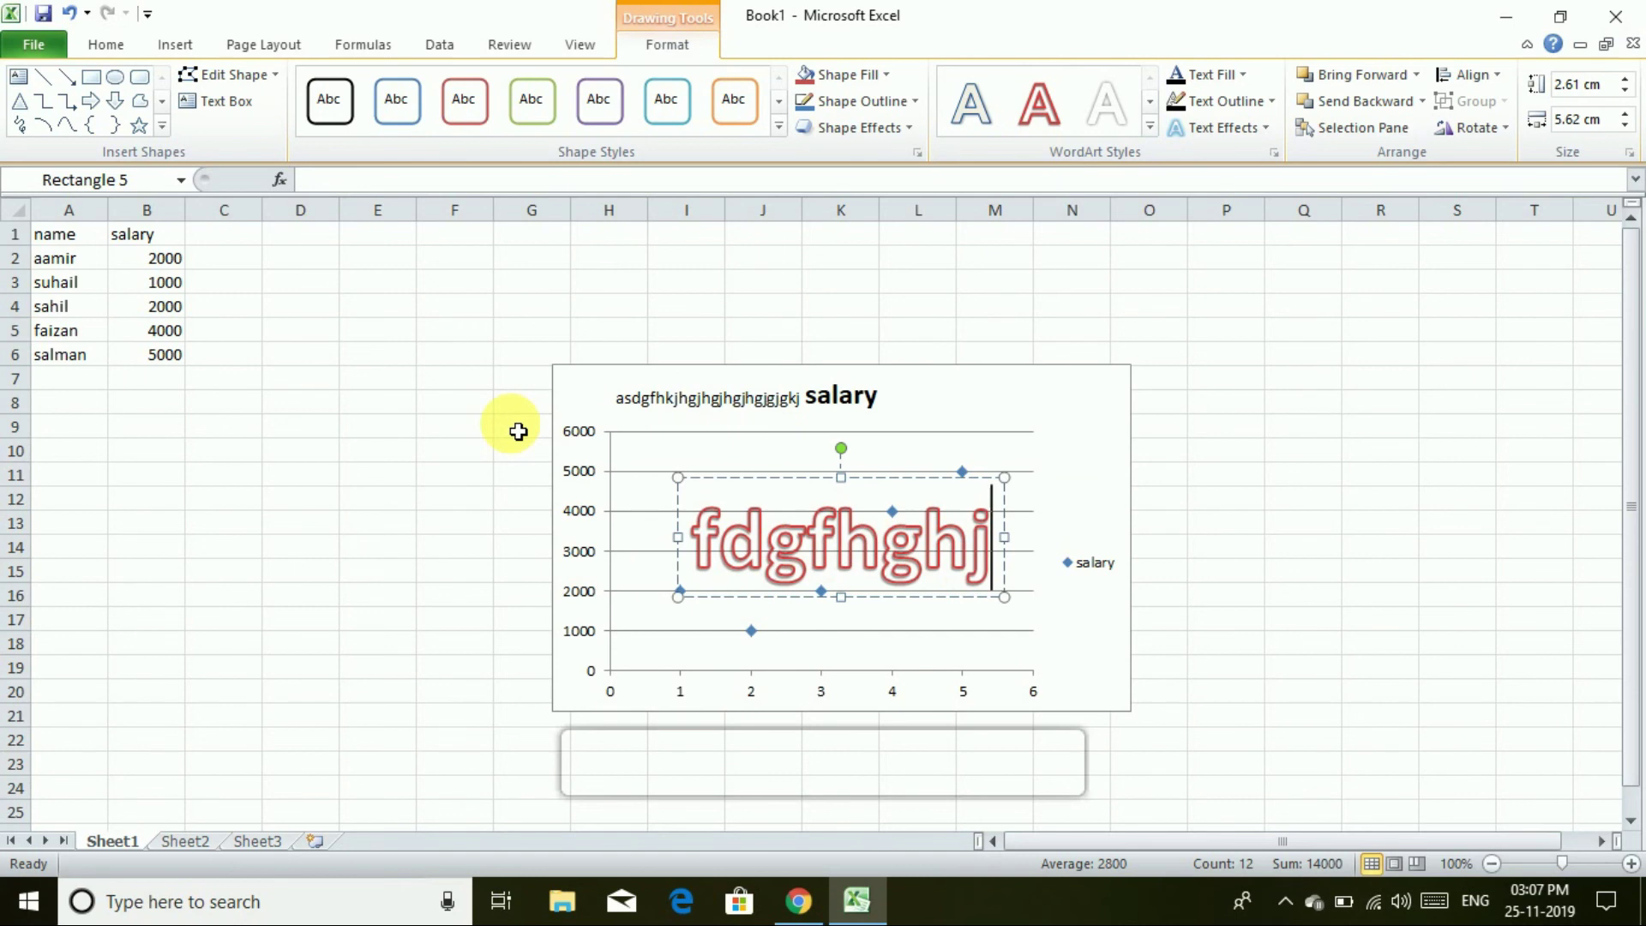
pyautogui.write('guy')
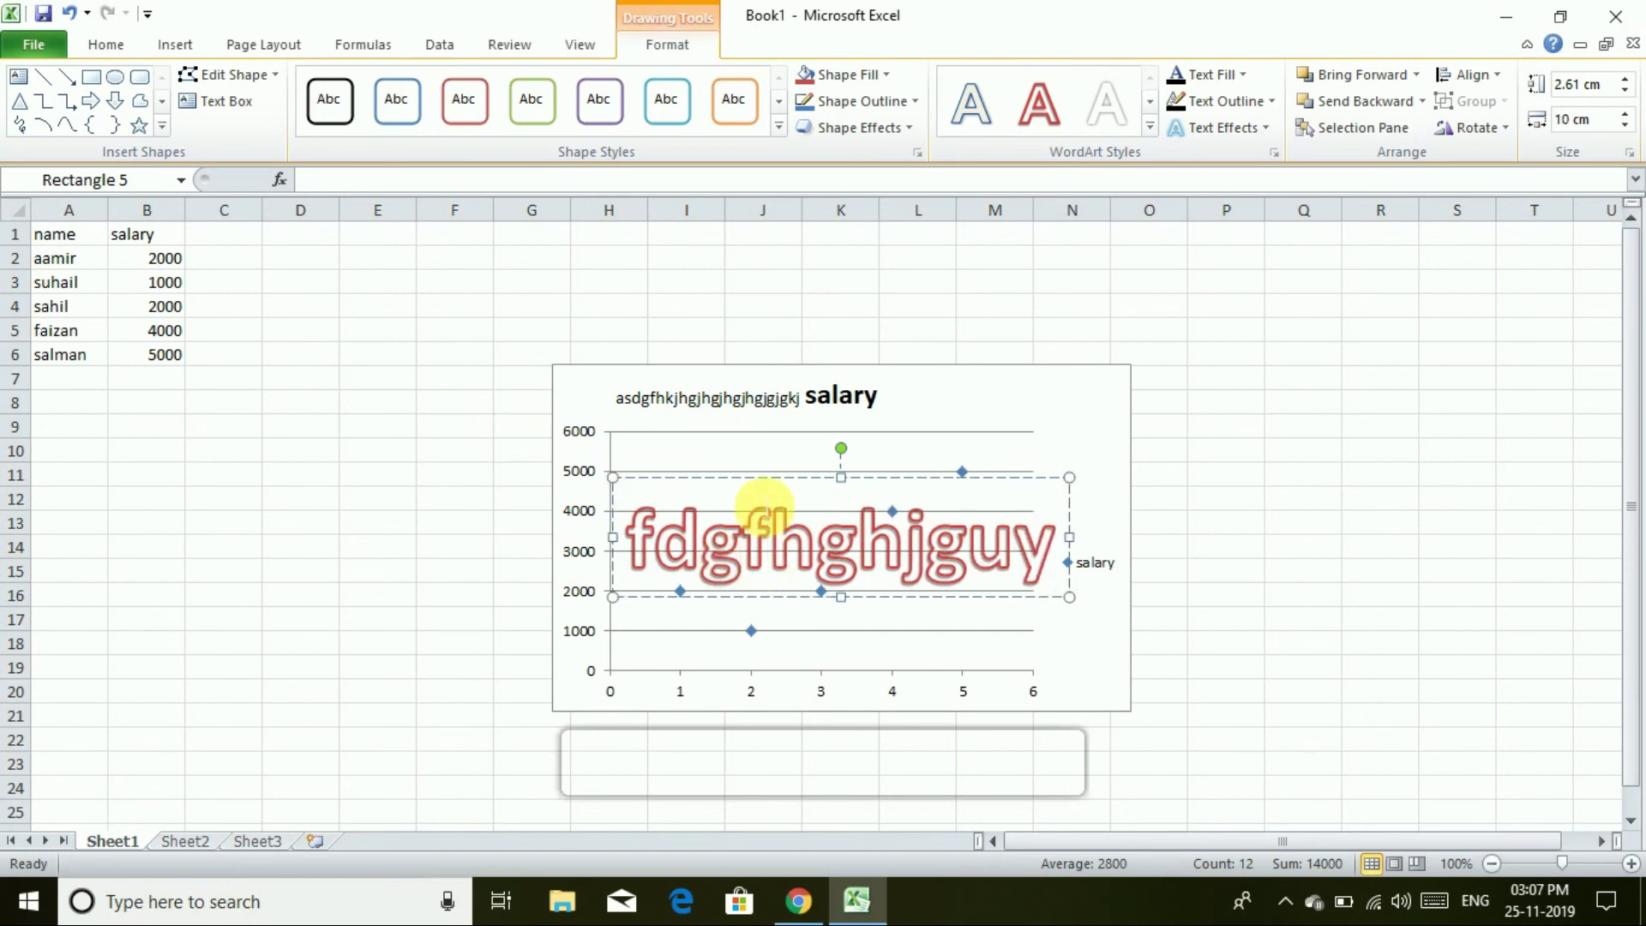
pyautogui.moveTo(765, 477)
pyautogui.mouseDown()
pyautogui.moveTo(1269, 486)
pyautogui.moveTo(113, 412)
pyautogui.moveTo(167, 420)
pyautogui.mouseUp()
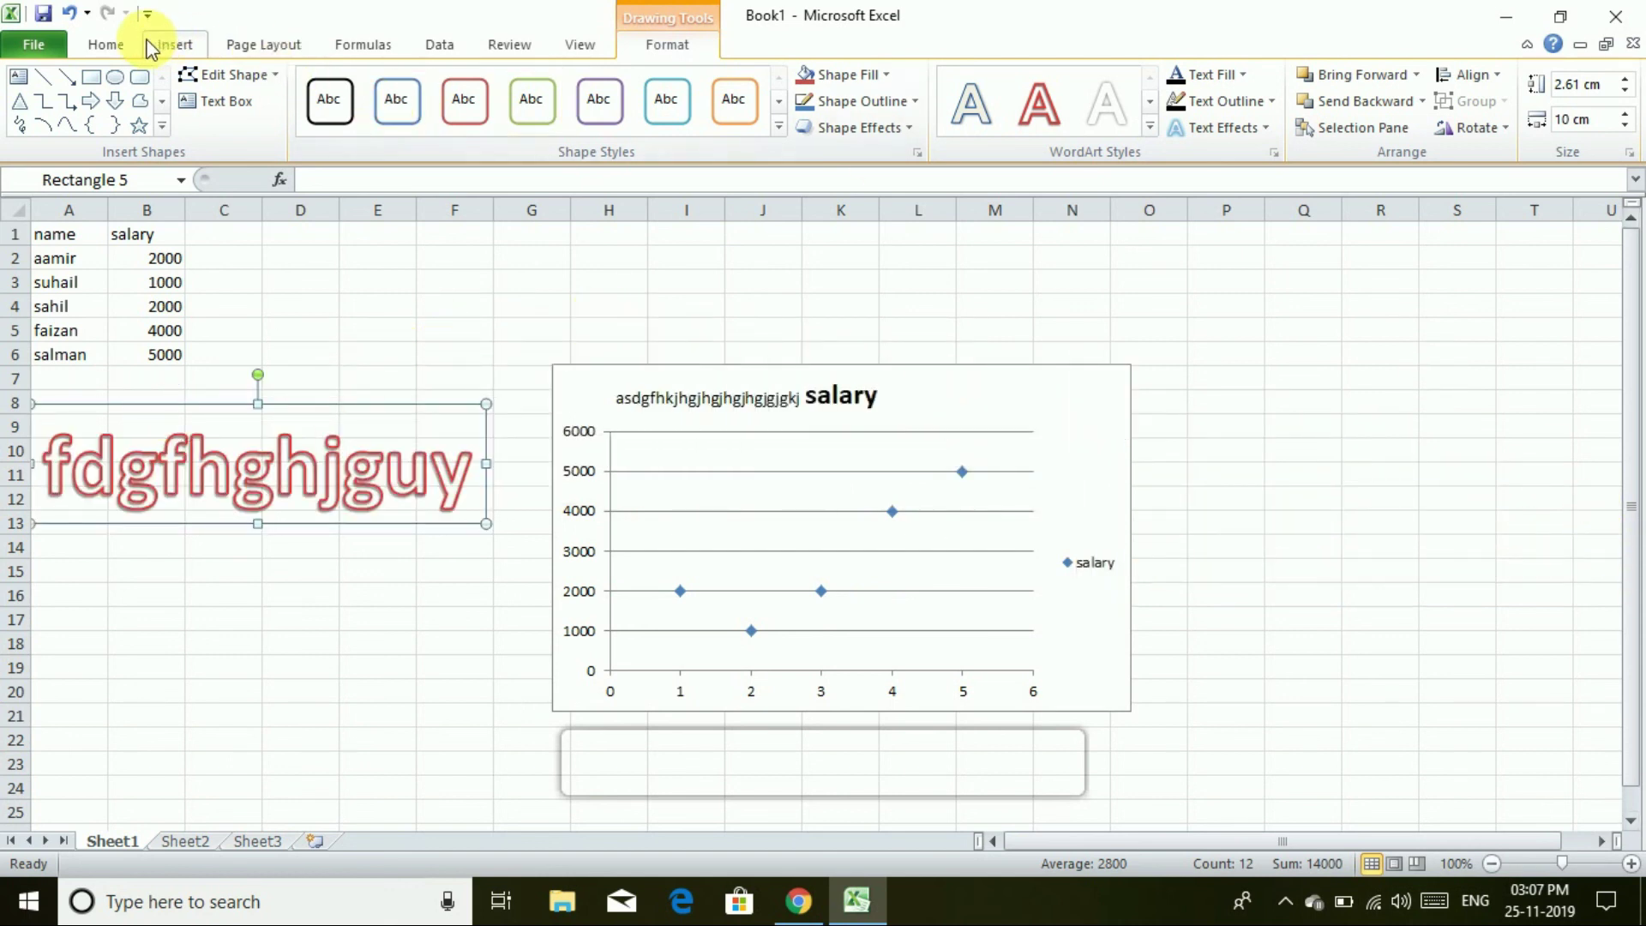
pyautogui.click(175, 45)
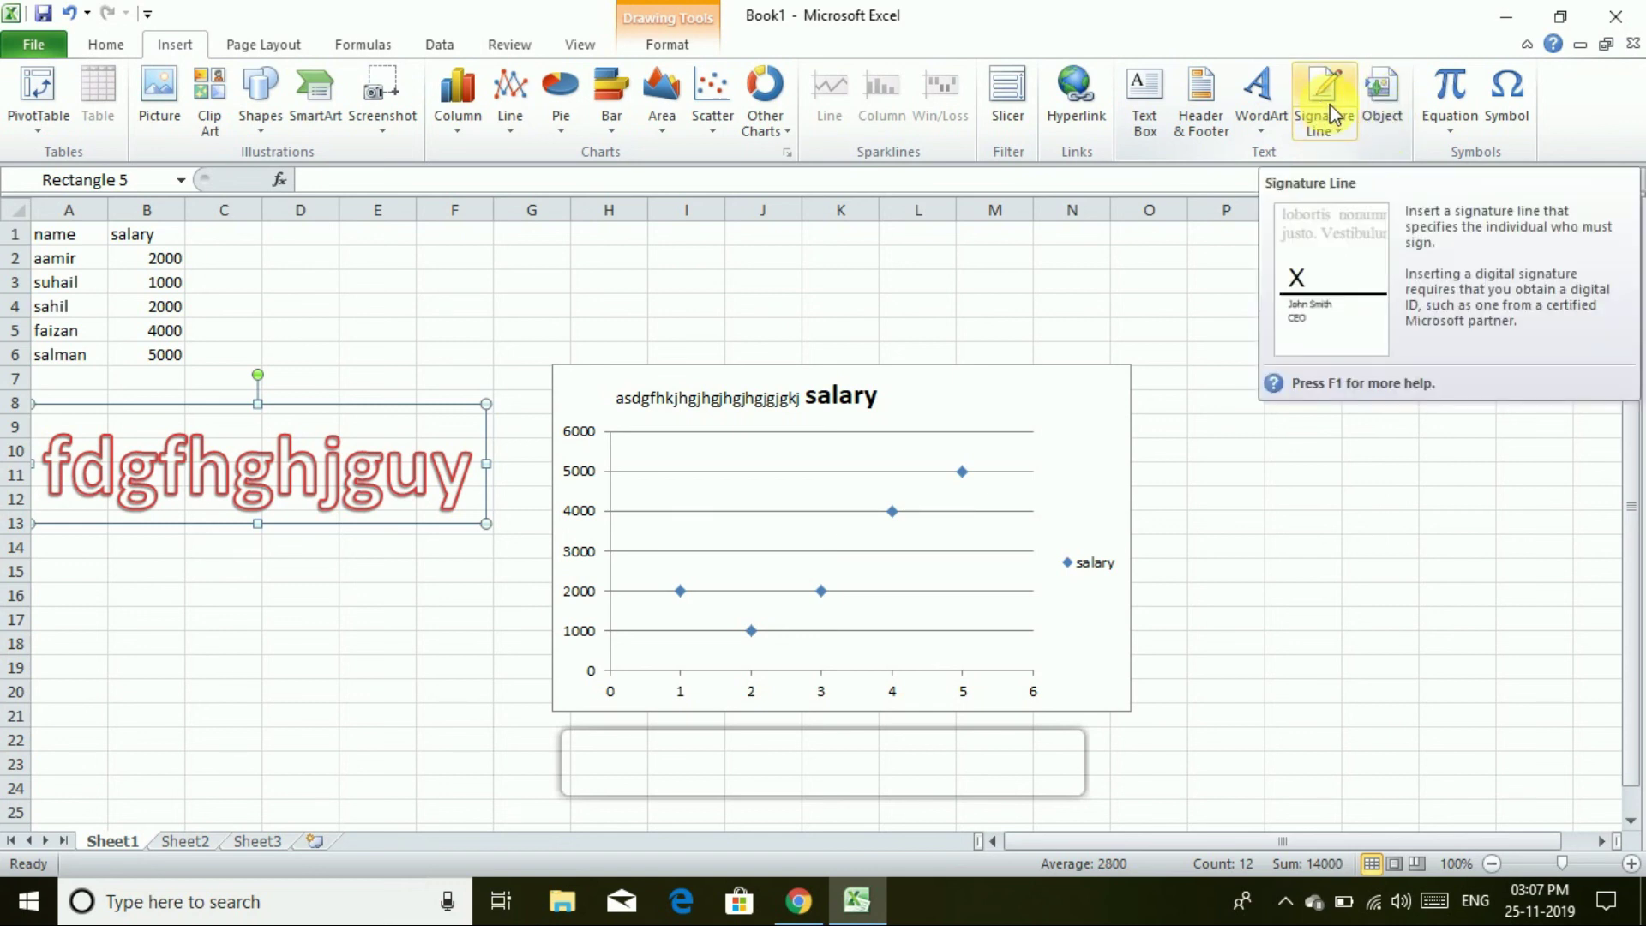
# Step: Insert the Binomial Theorem equation and drag it up-left across the top of the chart
pyautogui.click(1451, 143)
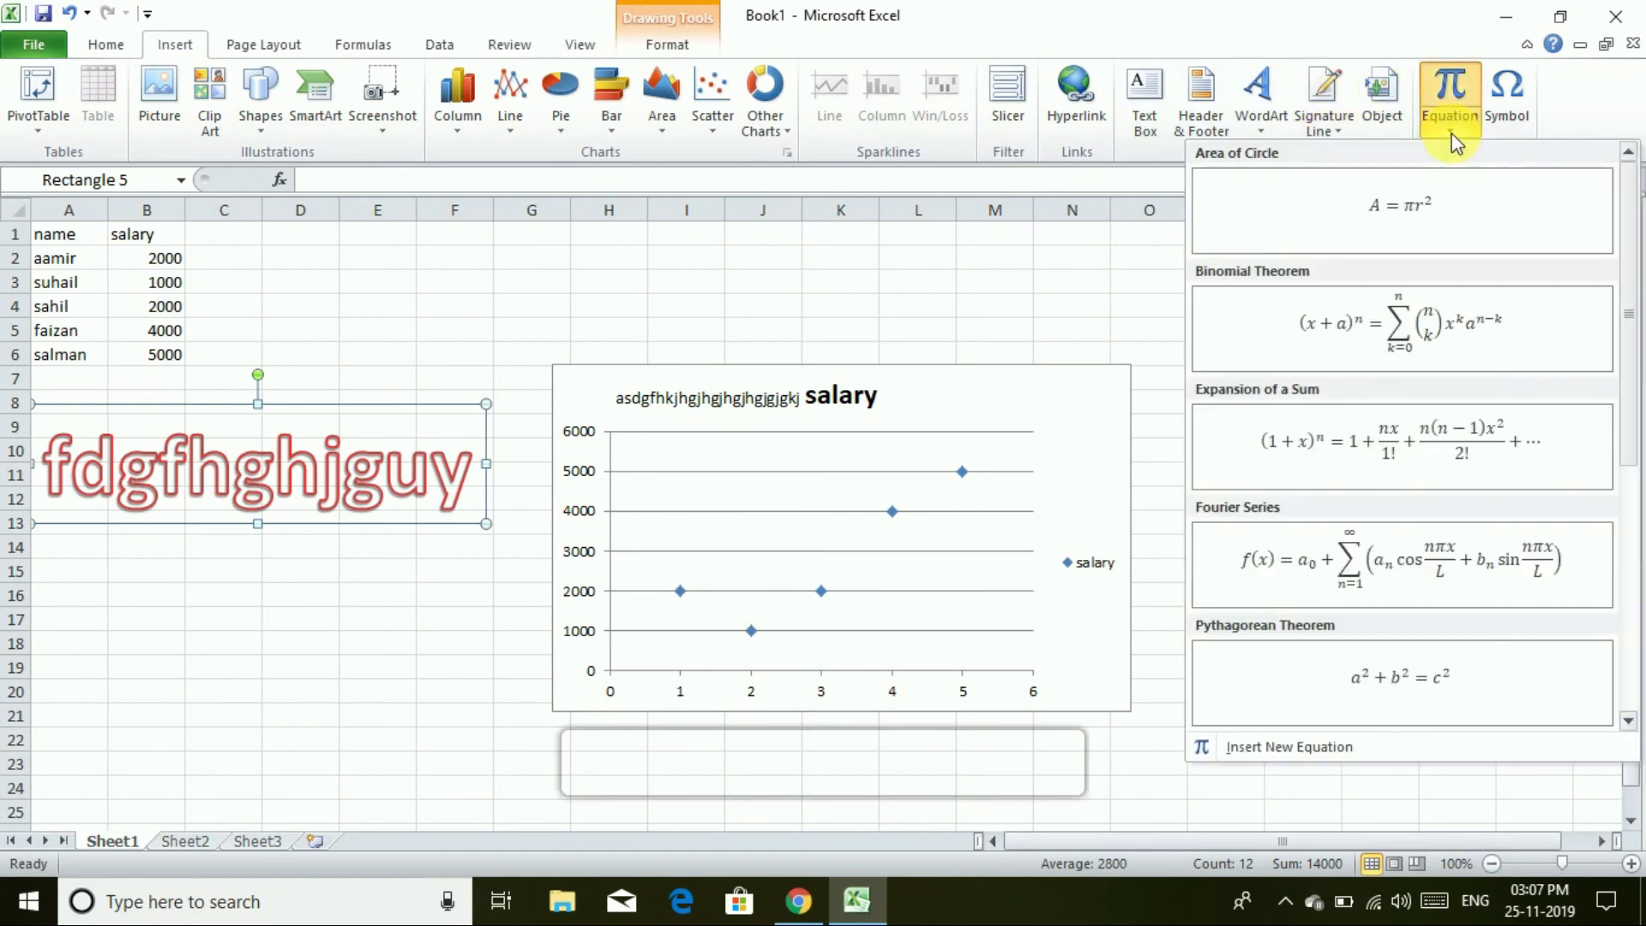
pyautogui.click(1376, 330)
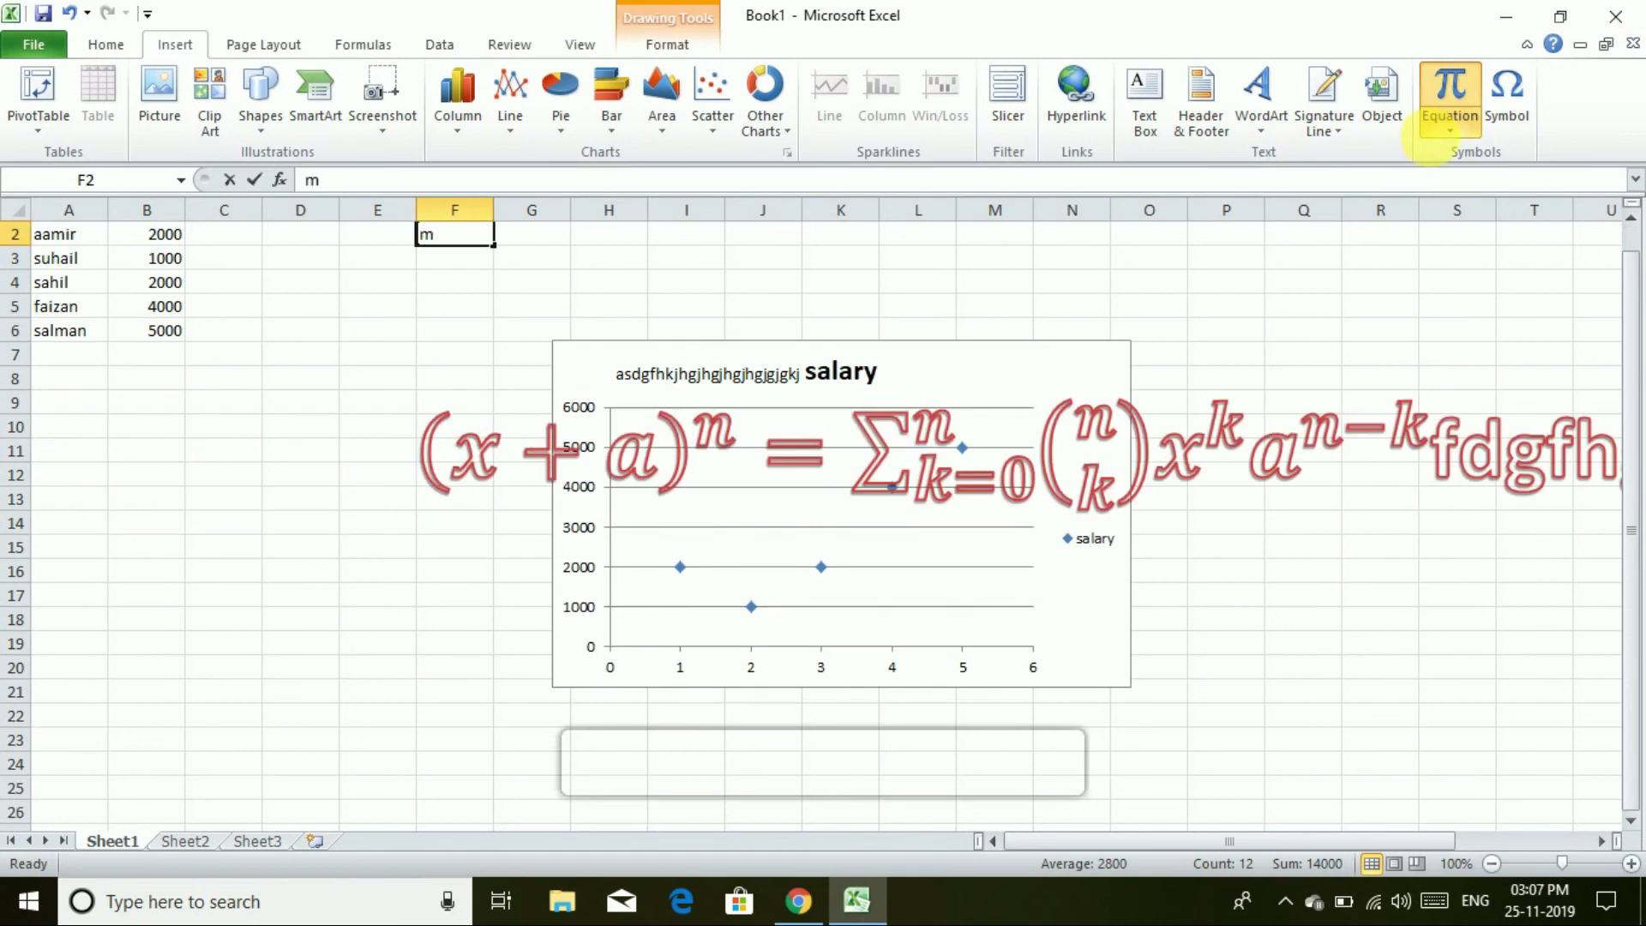
pyautogui.doubleClick(1153, 441)
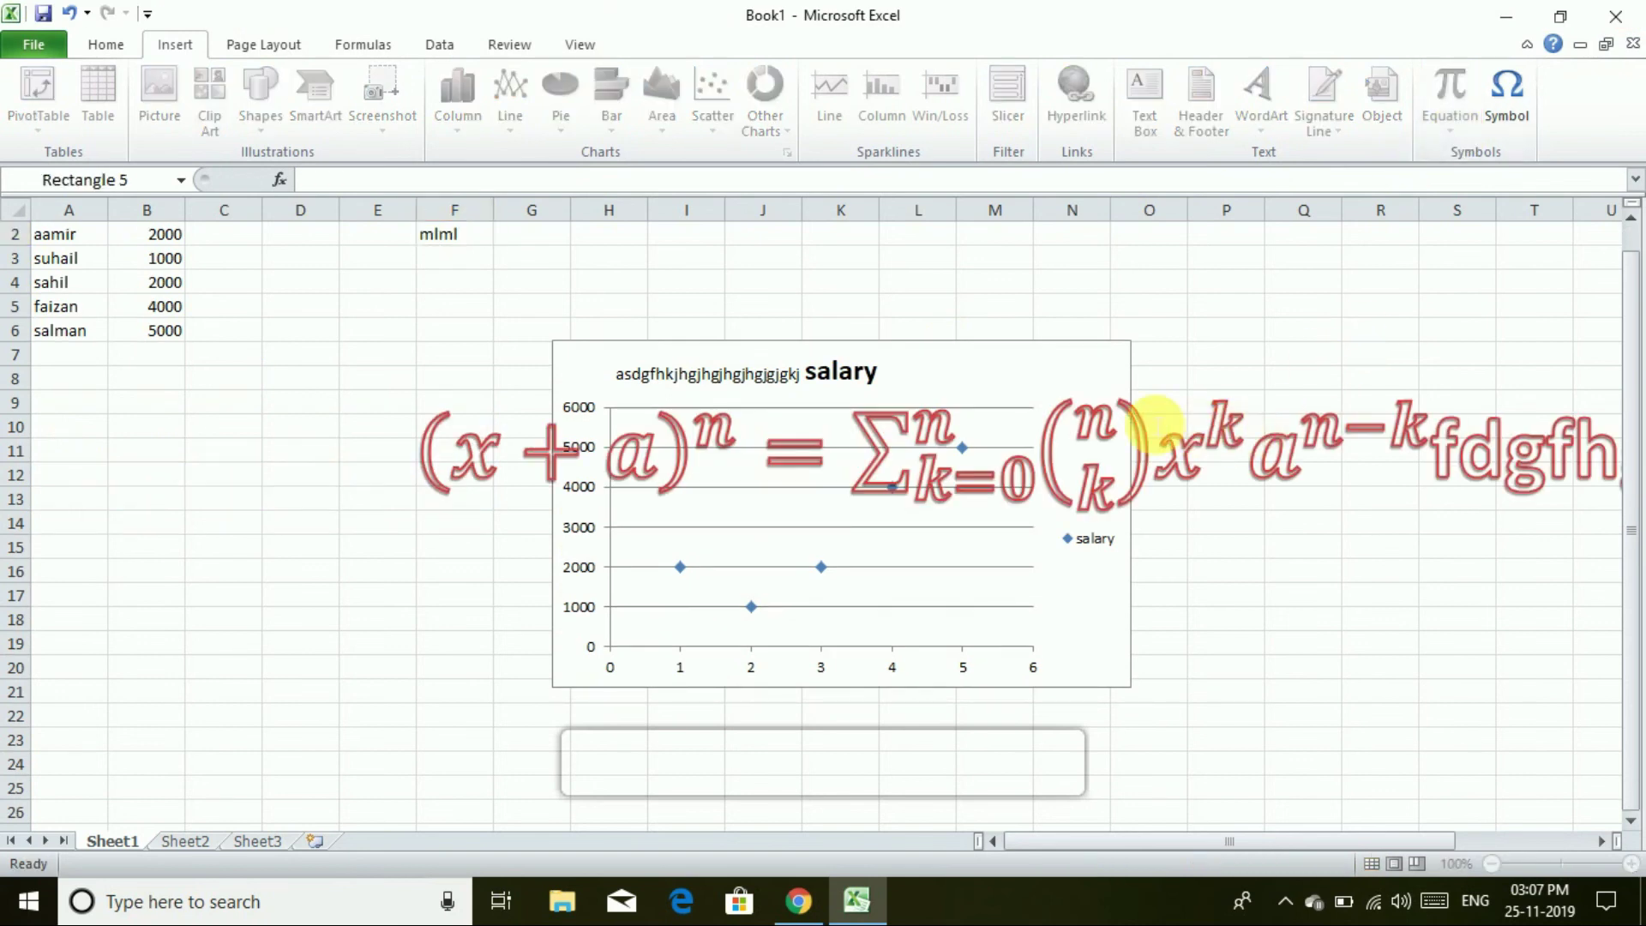
pyautogui.moveTo(1000, 382); pyautogui.dragTo(833, 356)
pyautogui.click(340, 429)
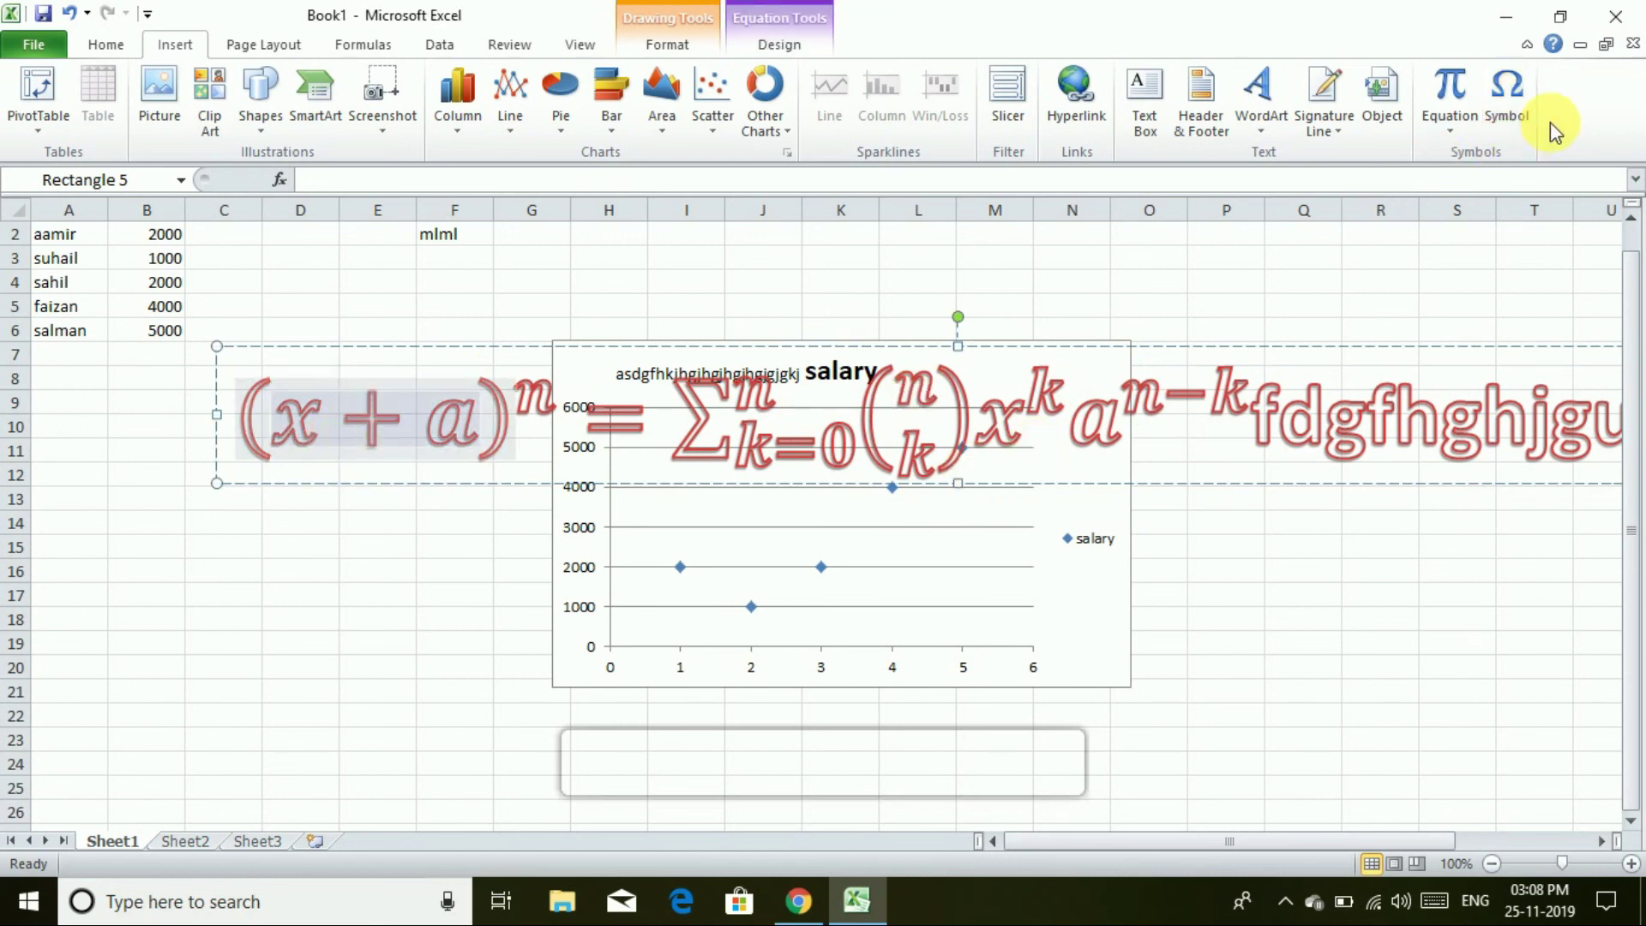
pyautogui.click(1502, 137)
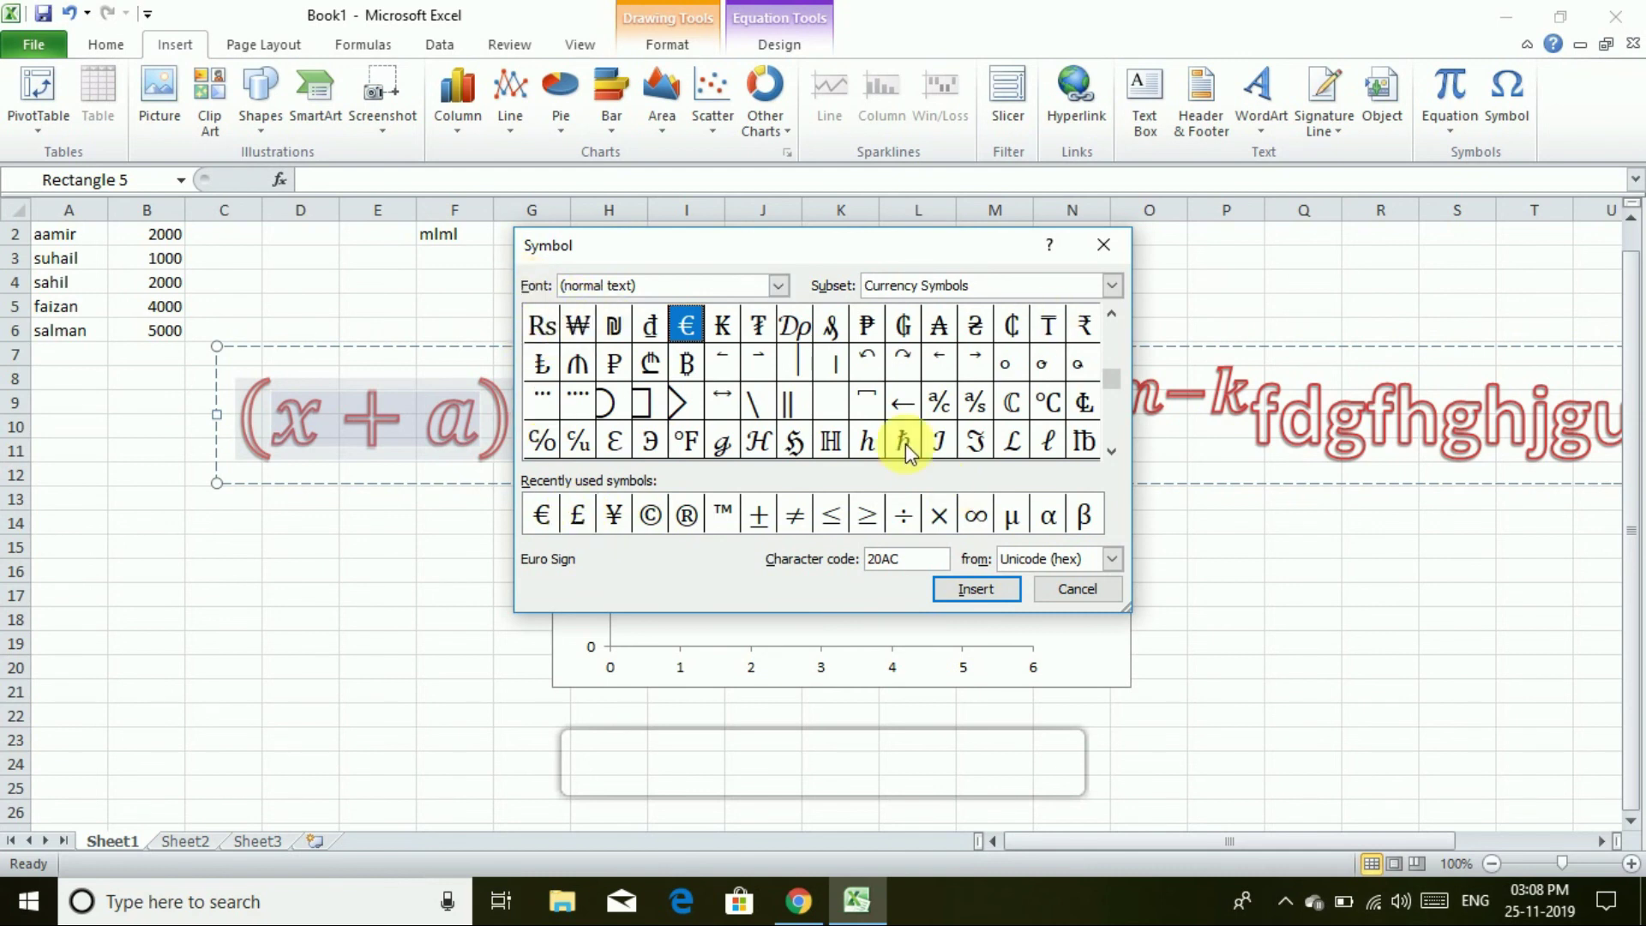
pyautogui.click(1104, 246)
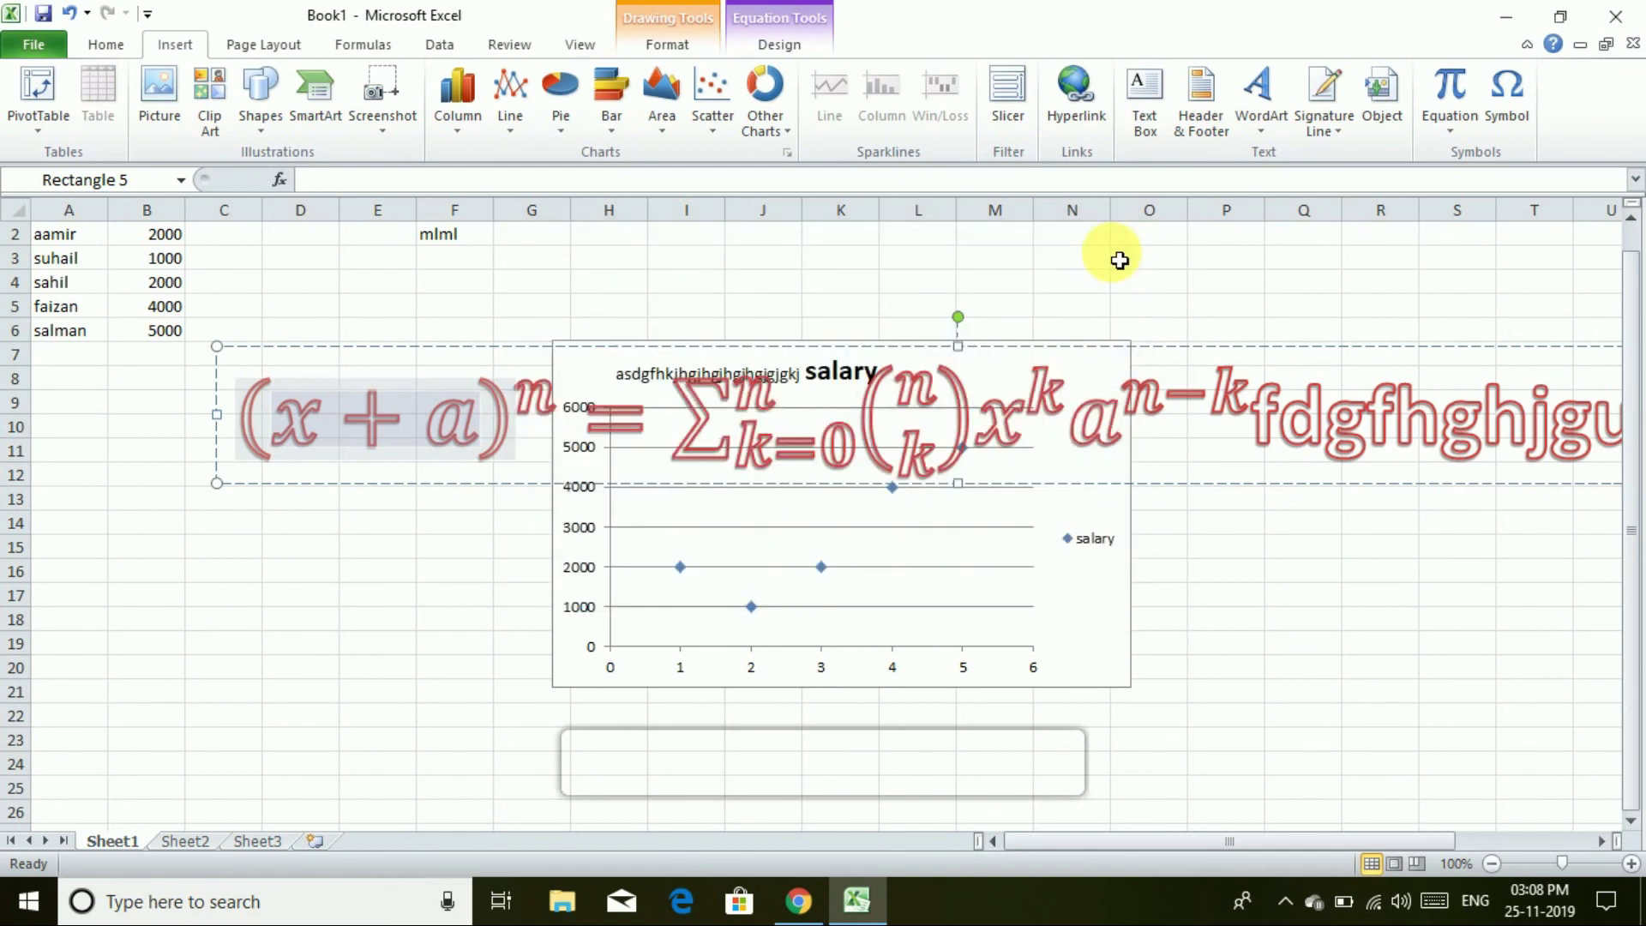